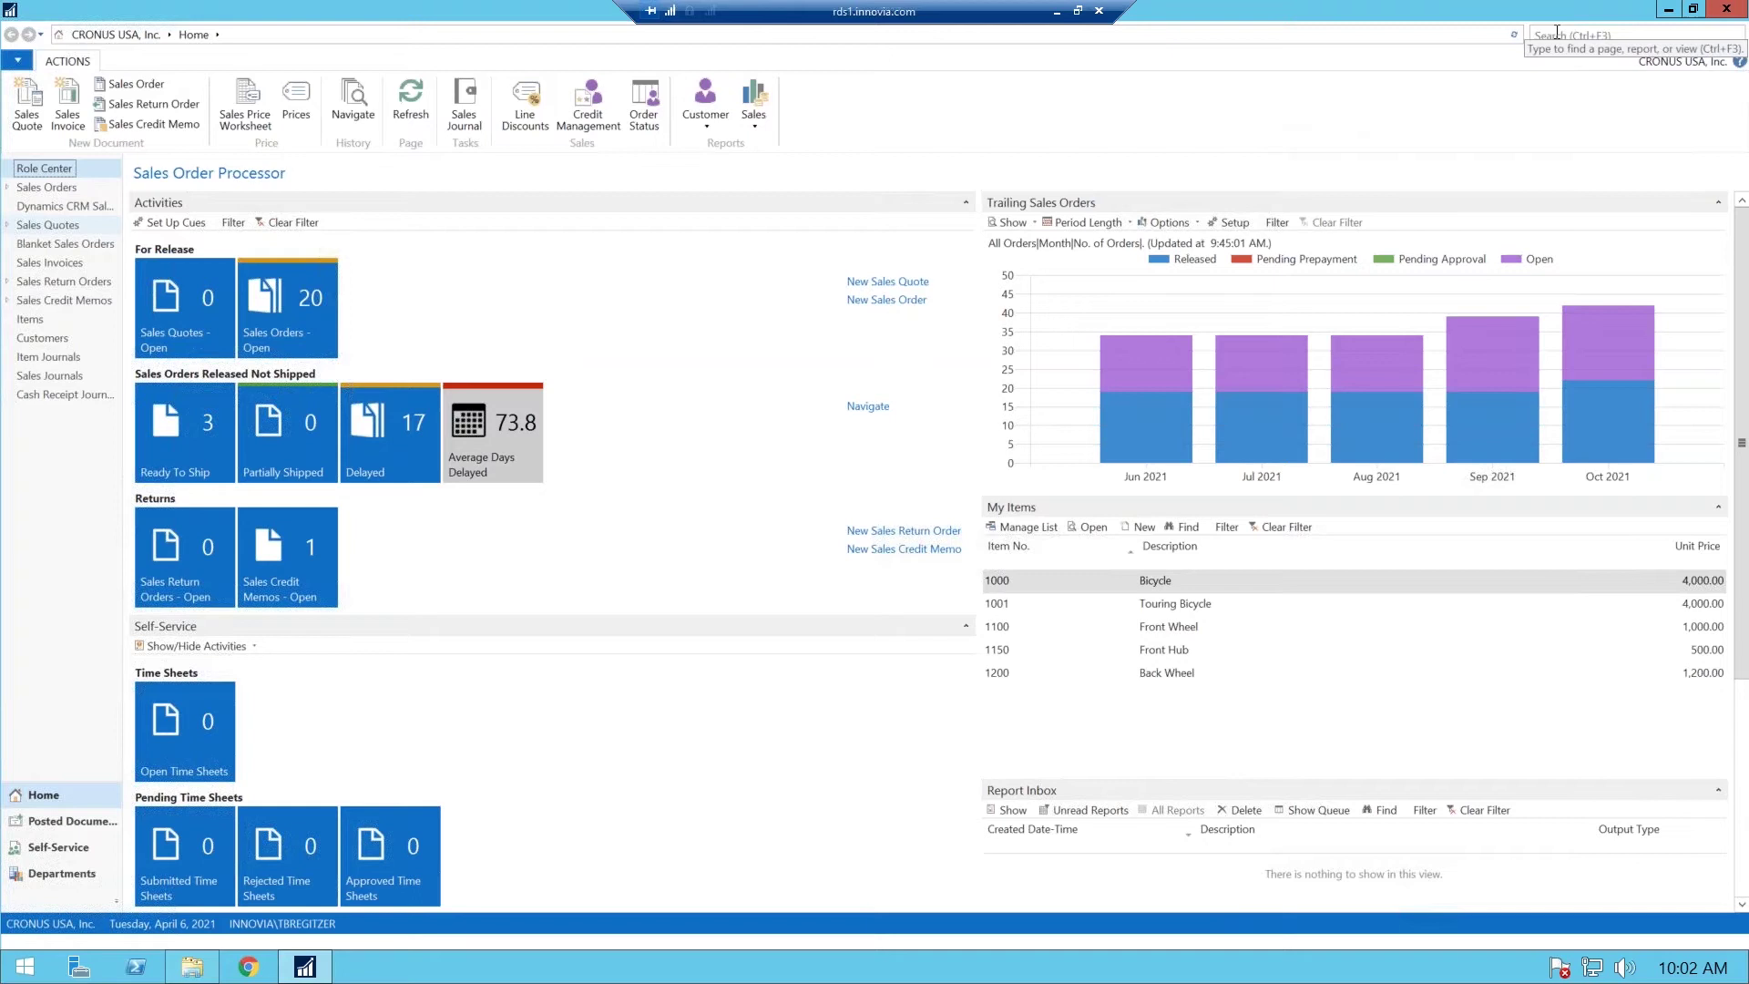
- Search 'data exchange', open the Data Exchange Definitions result, go back, and search 'data exchange d' again
{"action": "left_click", "coordinate": [1557, 33]}
{"action": "type", "text": "da"}
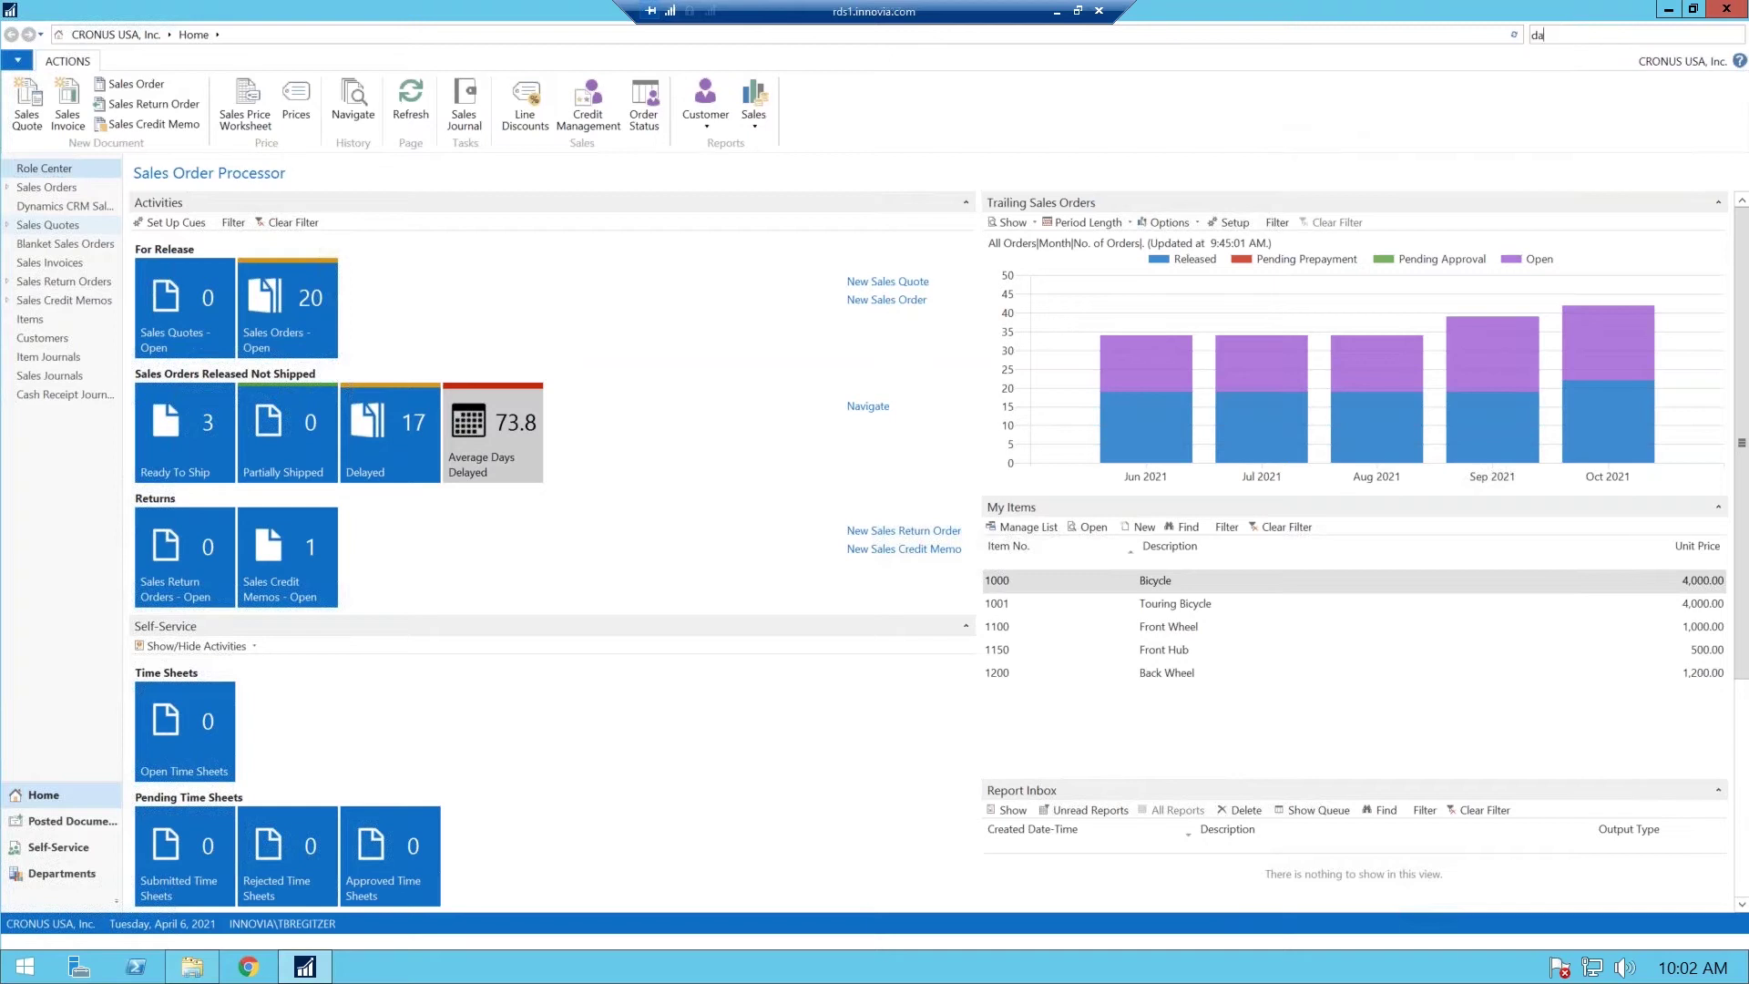
{"action": "type", "text": "ta"}
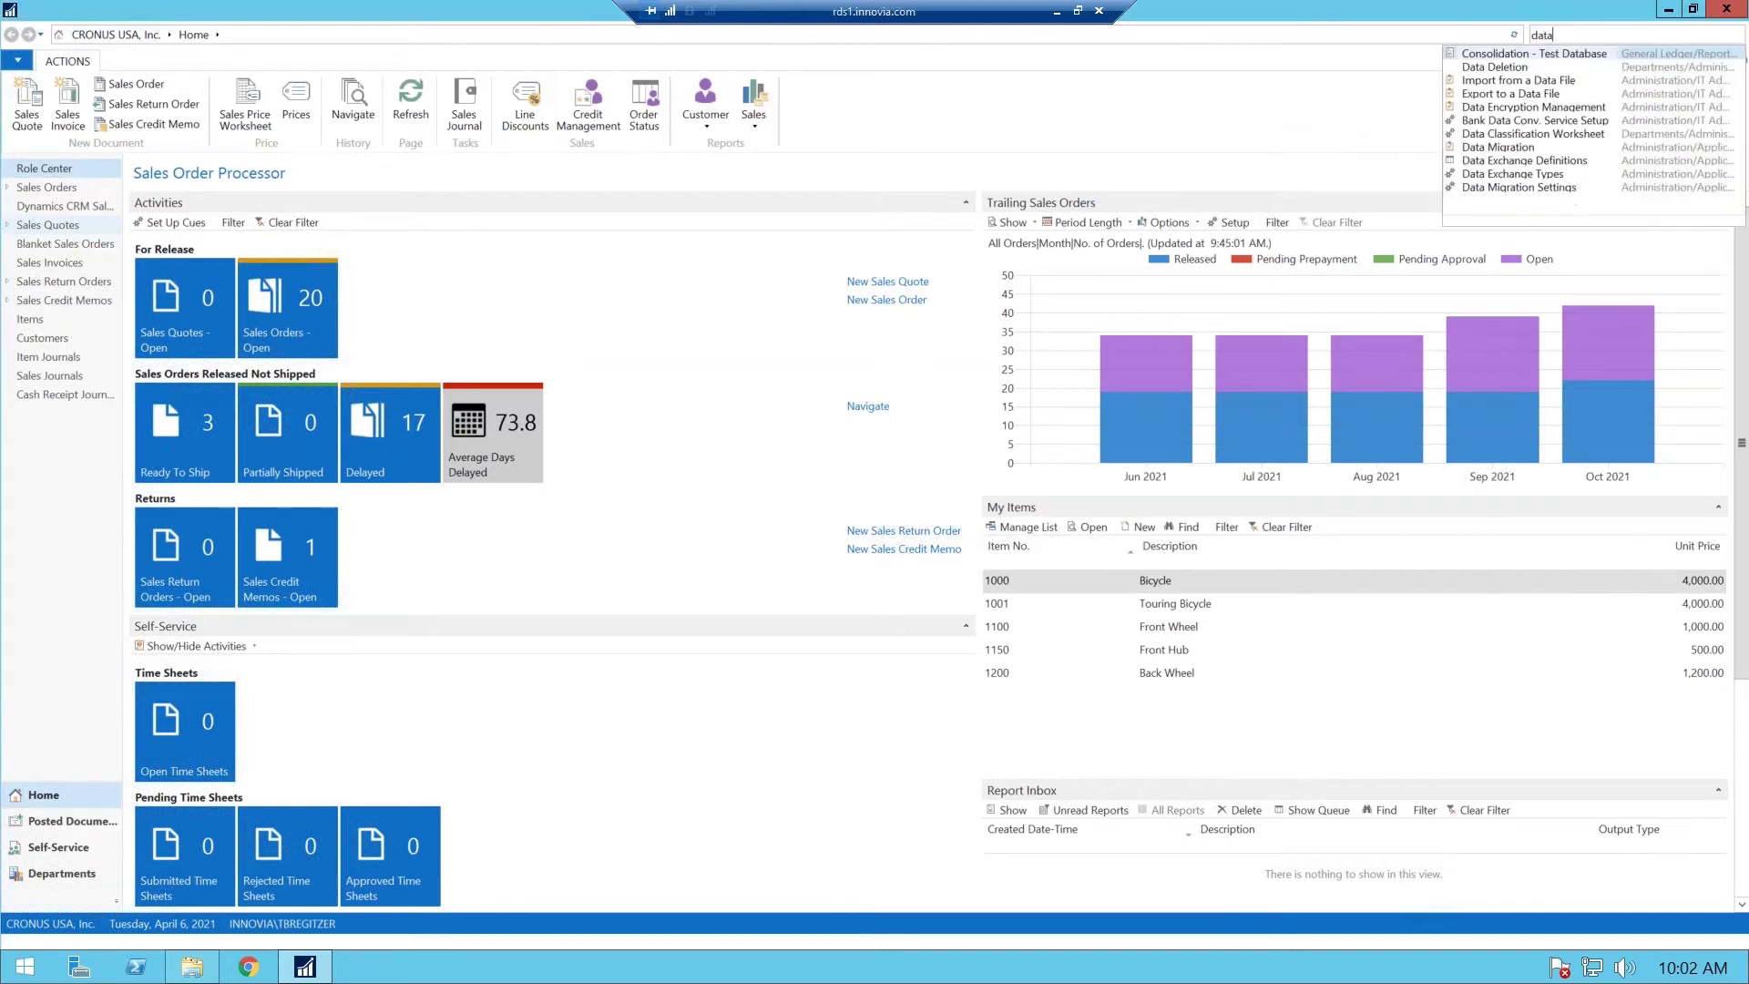
{"action": "type", "text": " exchange"}
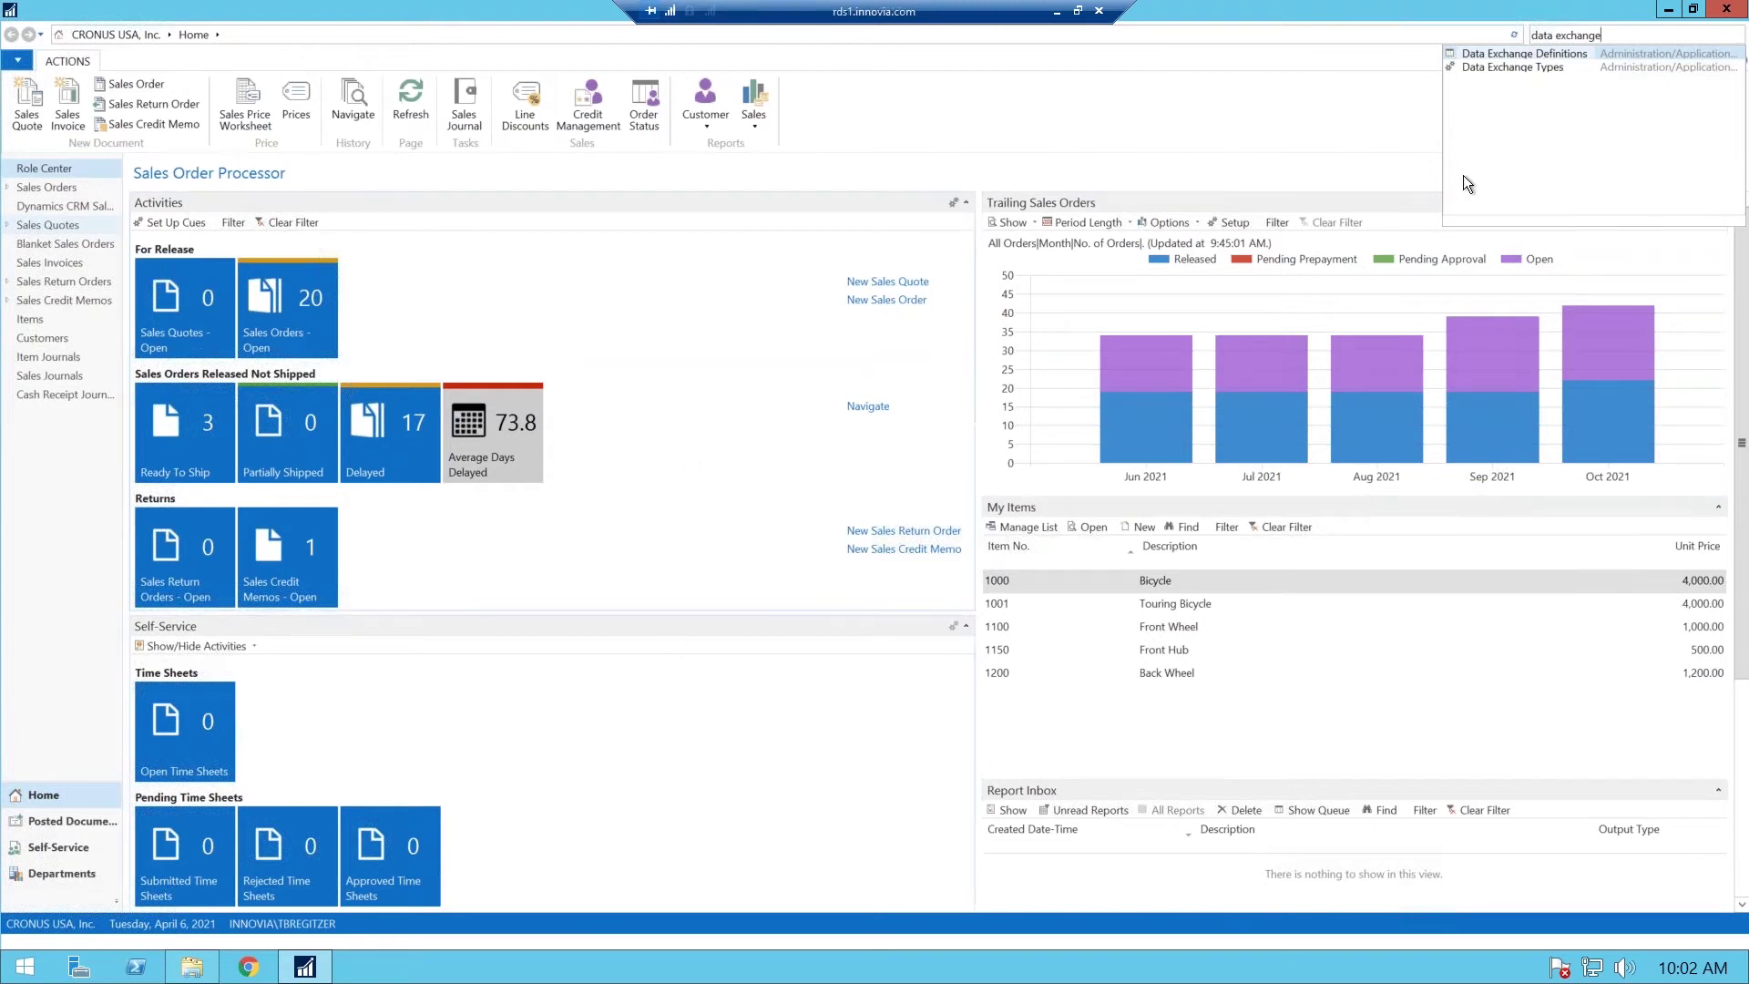
{"action": "left_click", "coordinate": [1650, 56]}
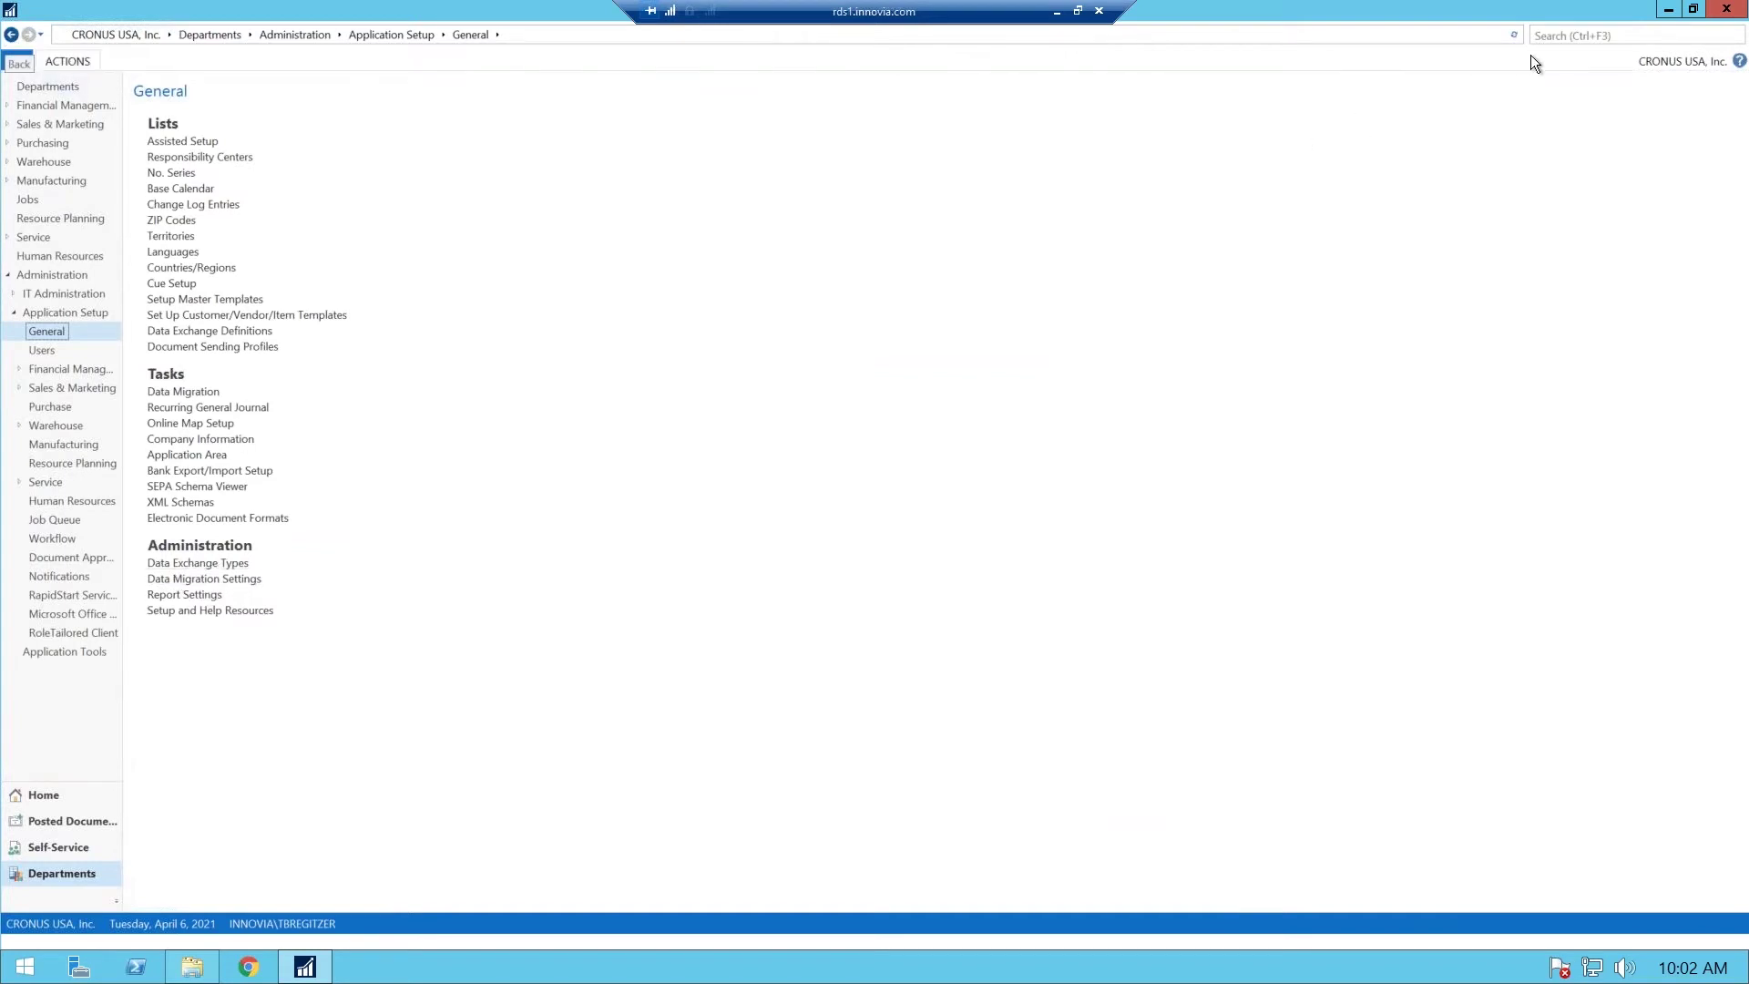
{"action": "left_click", "coordinate": [11, 35]}
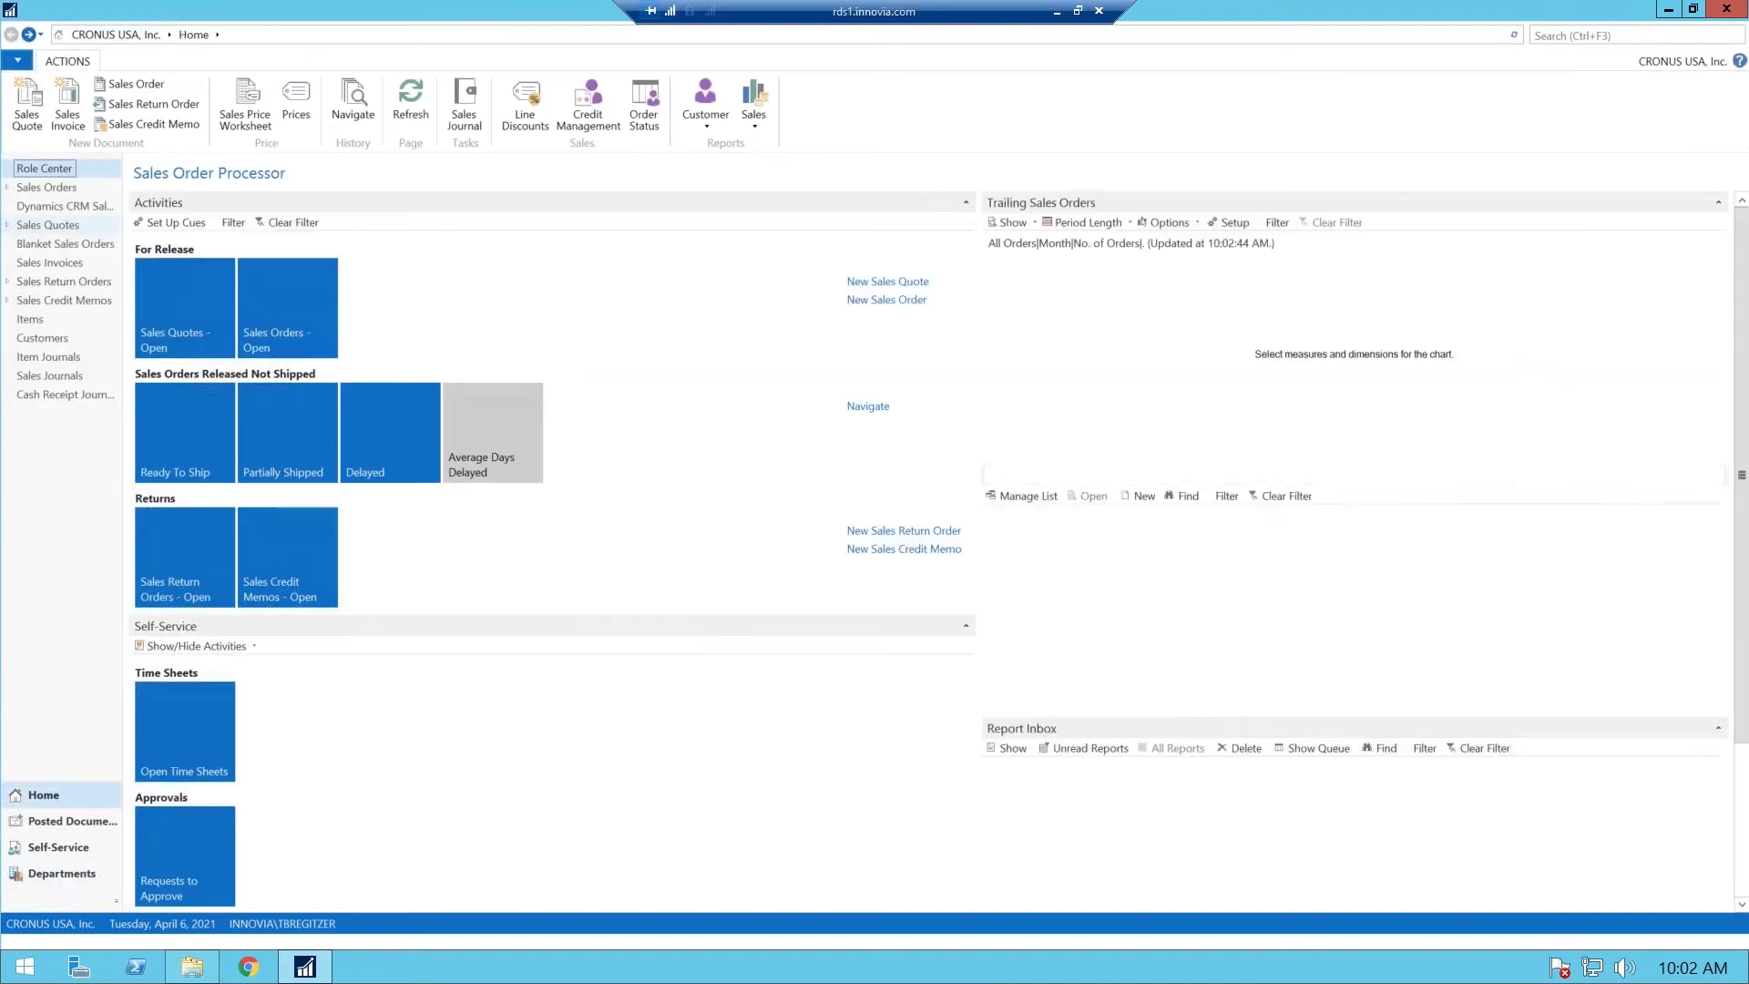
{"action": "key", "text": "ctrl+F3"}
{"action": "type", "text": "data ex"}
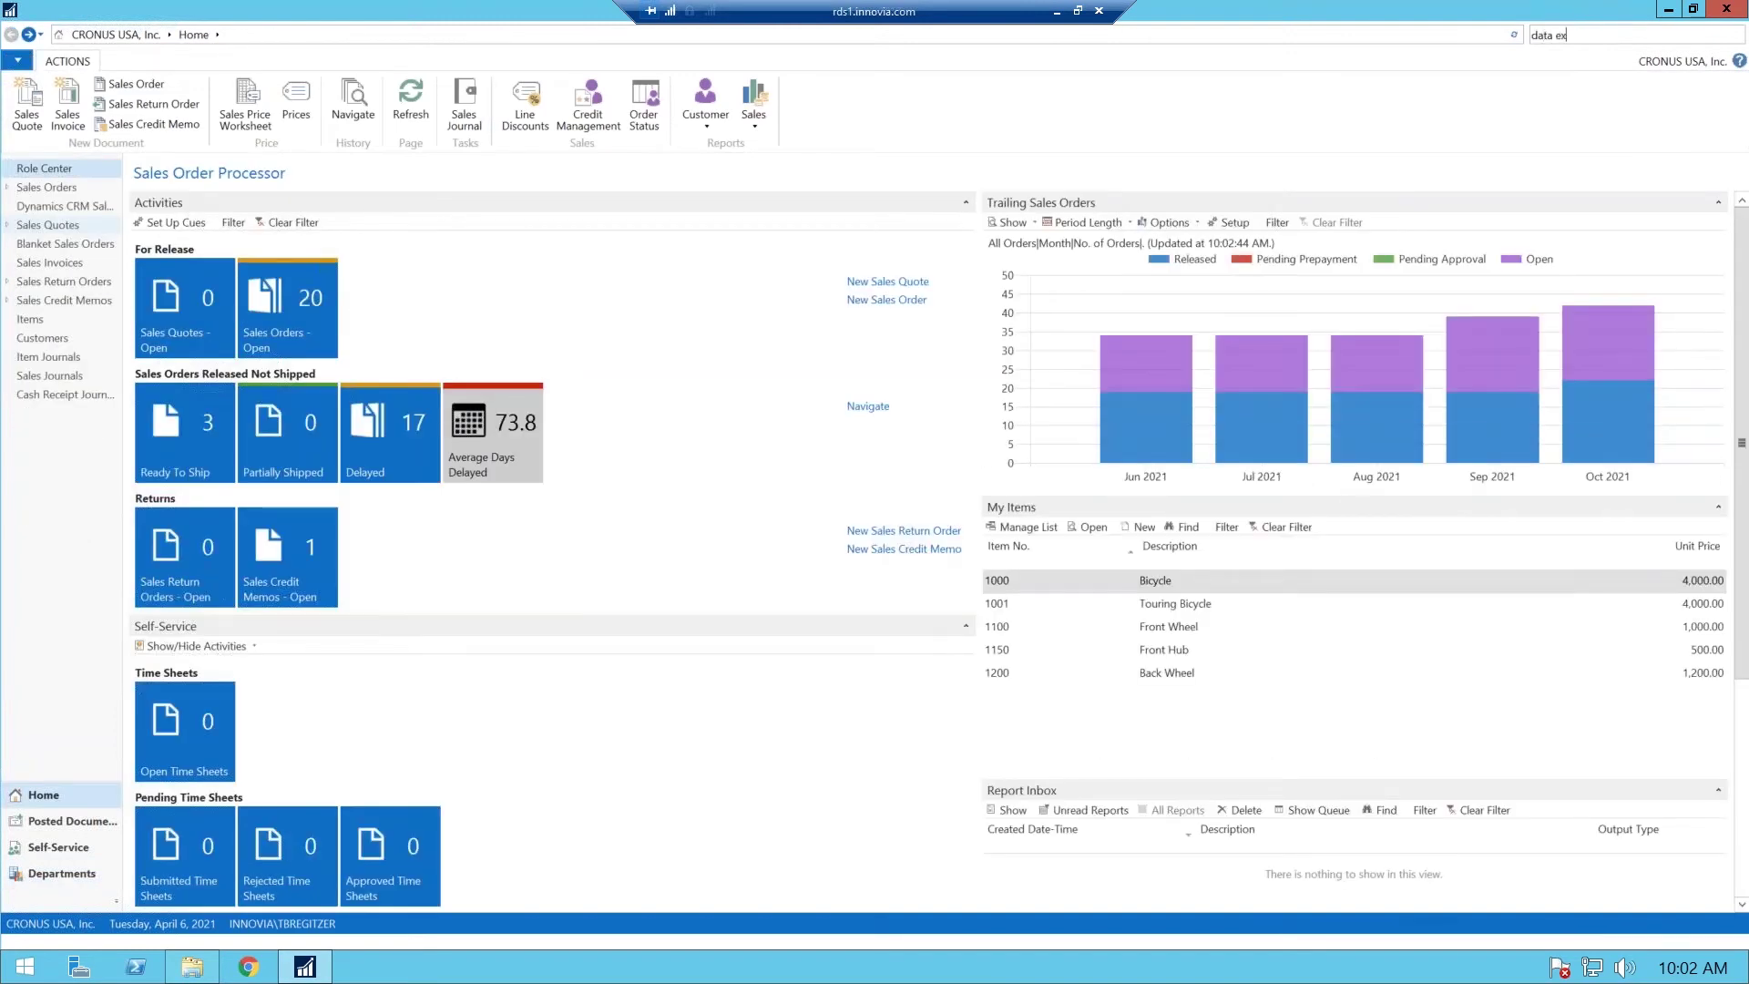
{"action": "type", "text": "change d"}
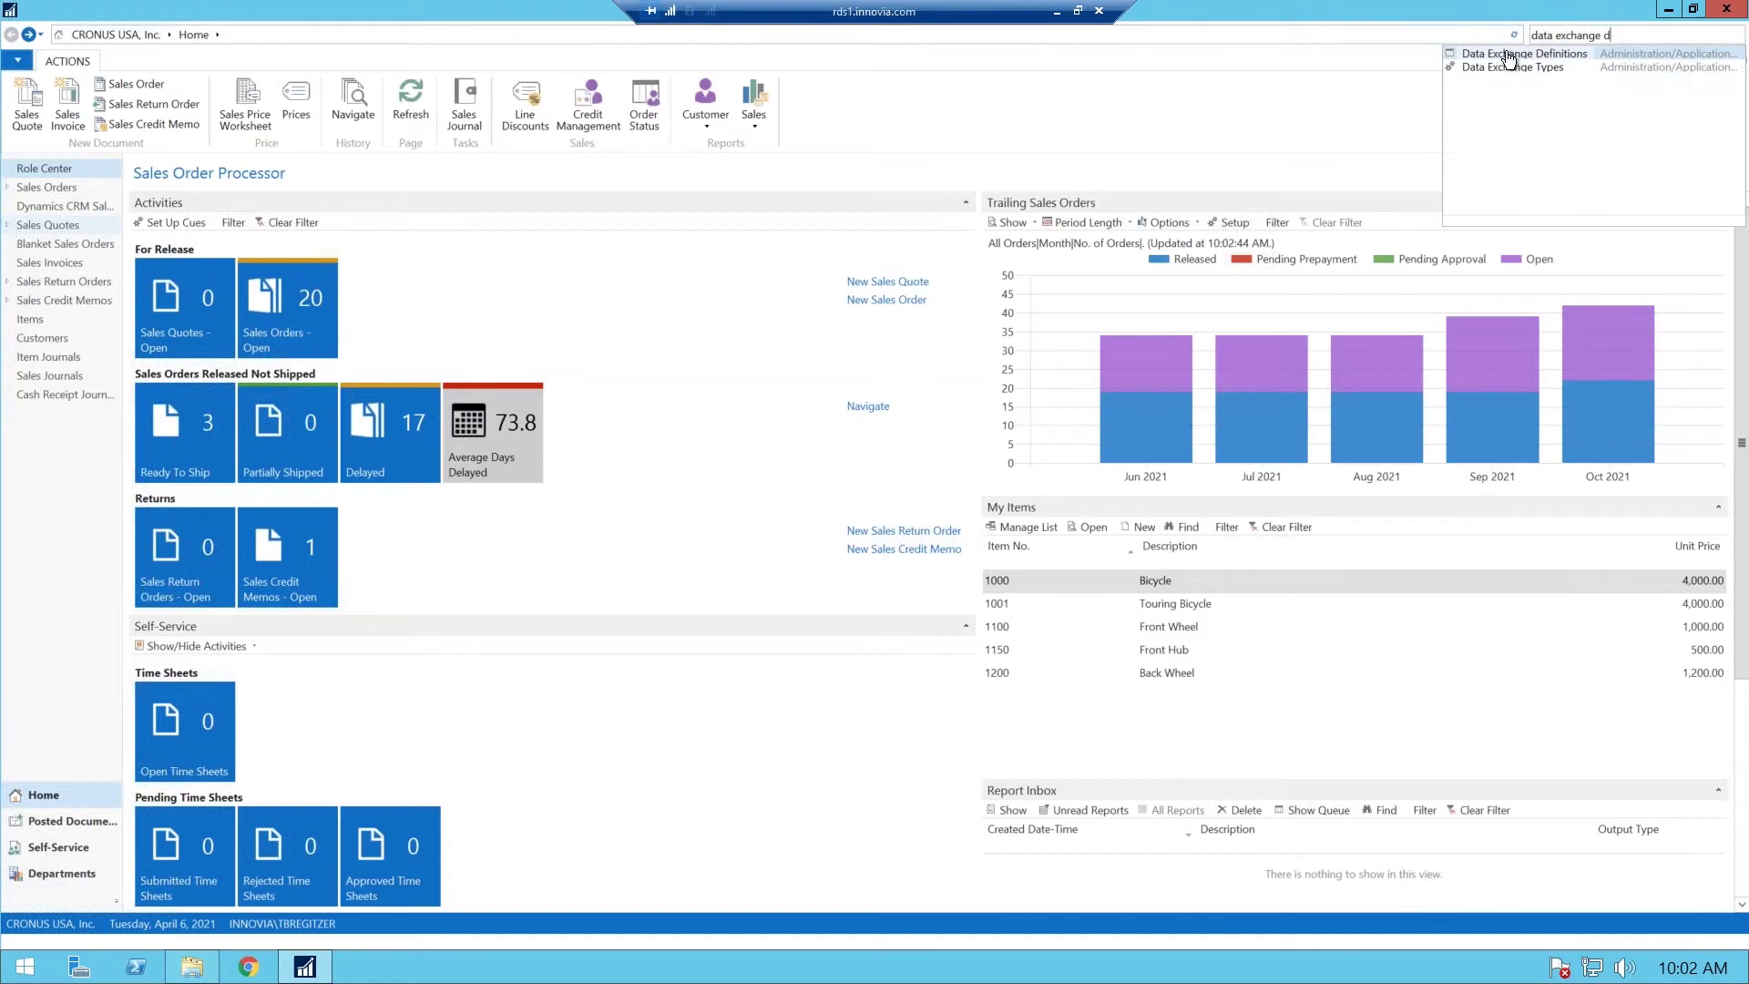
- Open Data Exchange Definitions, widen the Code column, and browse BANKOFAMERICA-PP, CITIBANK-PP and POSPAYPNC
{"action": "left_click", "coordinate": [1508, 56]}
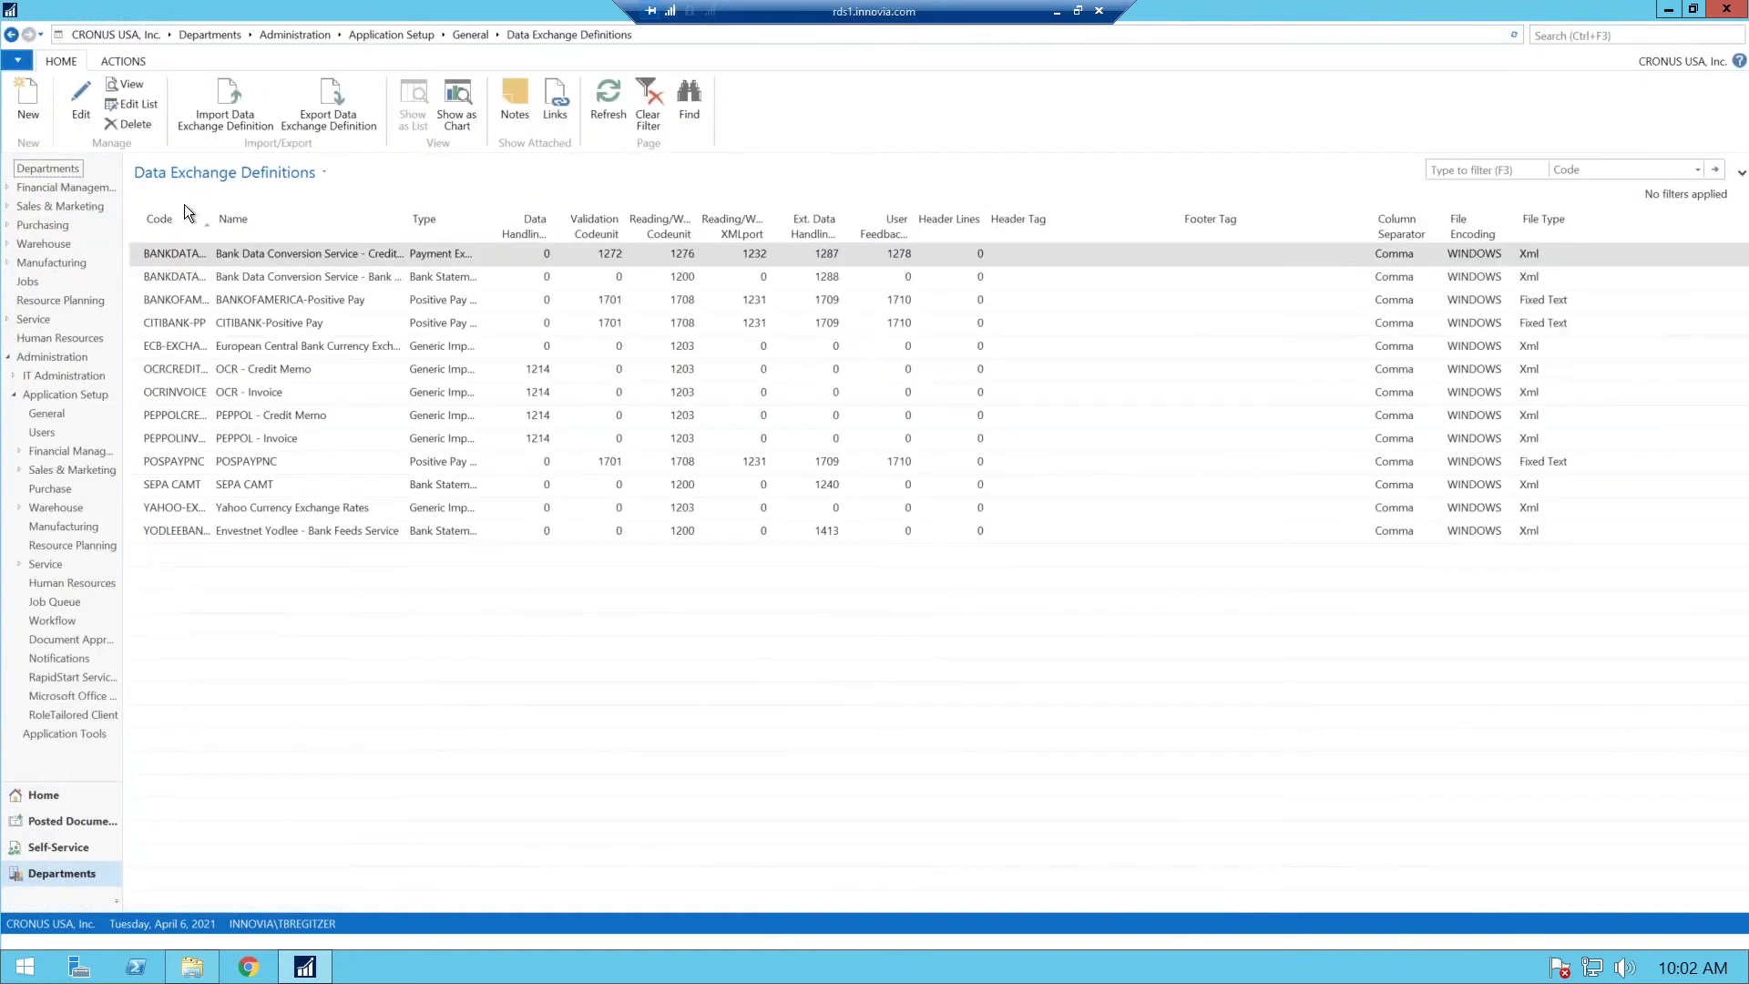
{"action": "left_click_drag", "start_coordinate": [212, 219], "coordinate": [328, 219]}
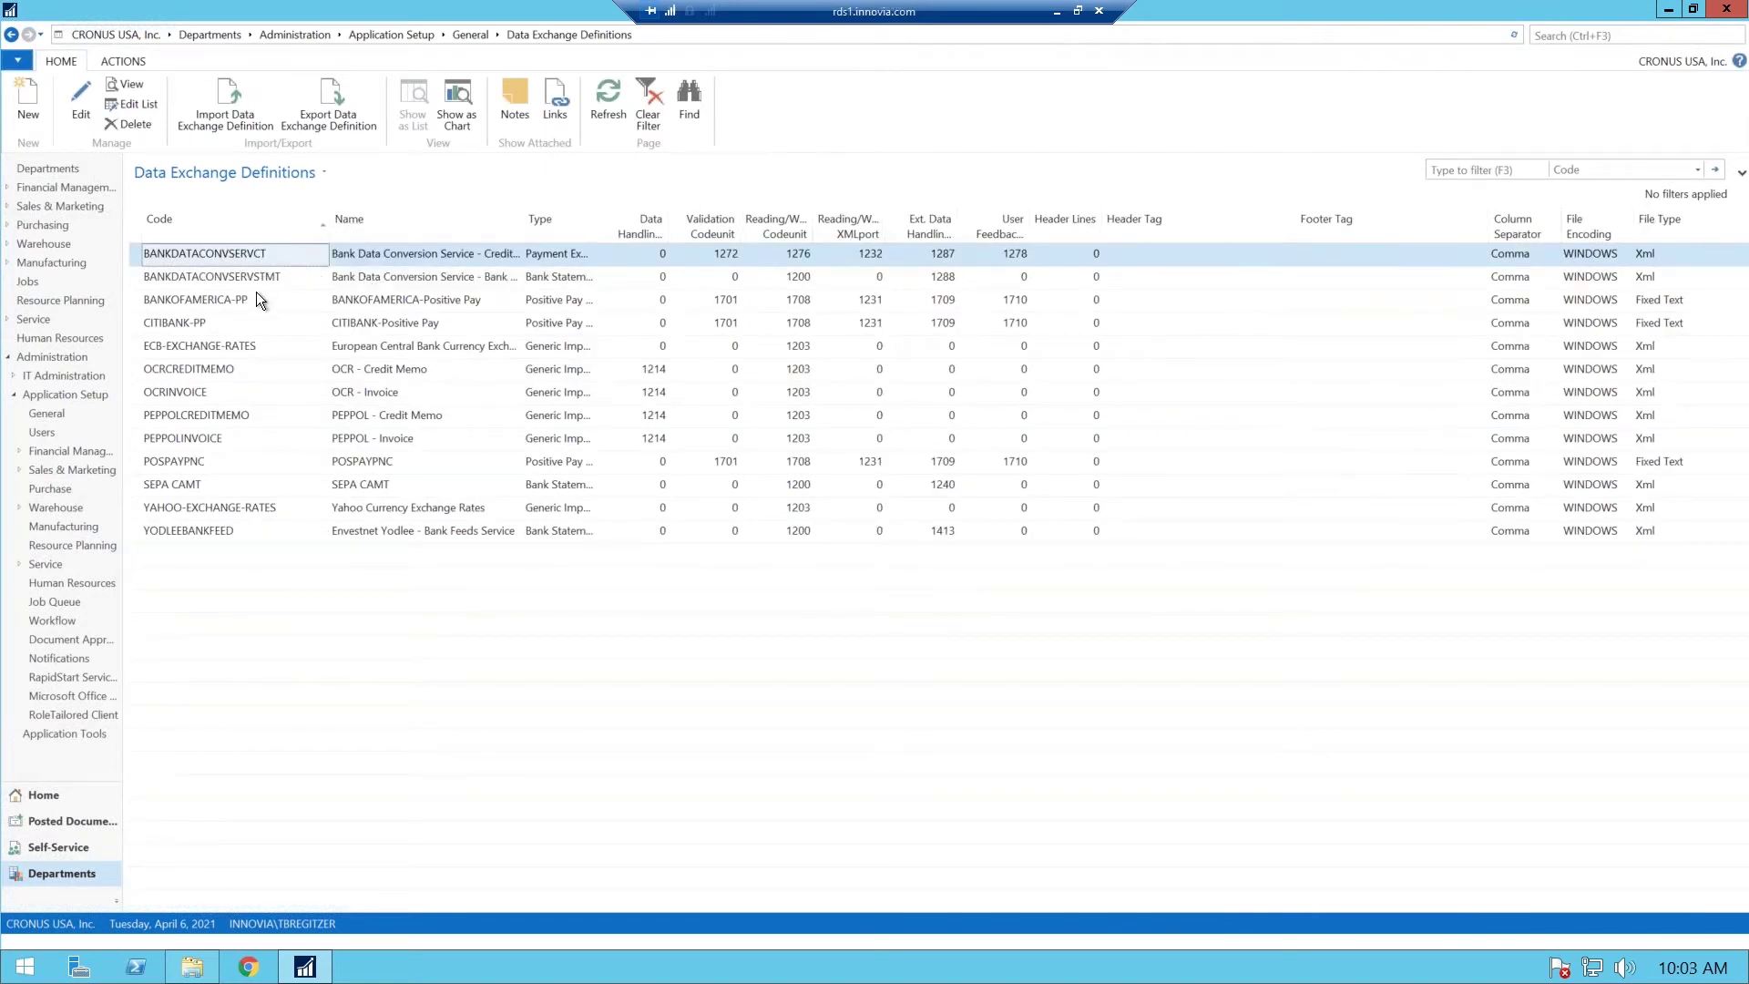
{"action": "left_click", "coordinate": [226, 304]}
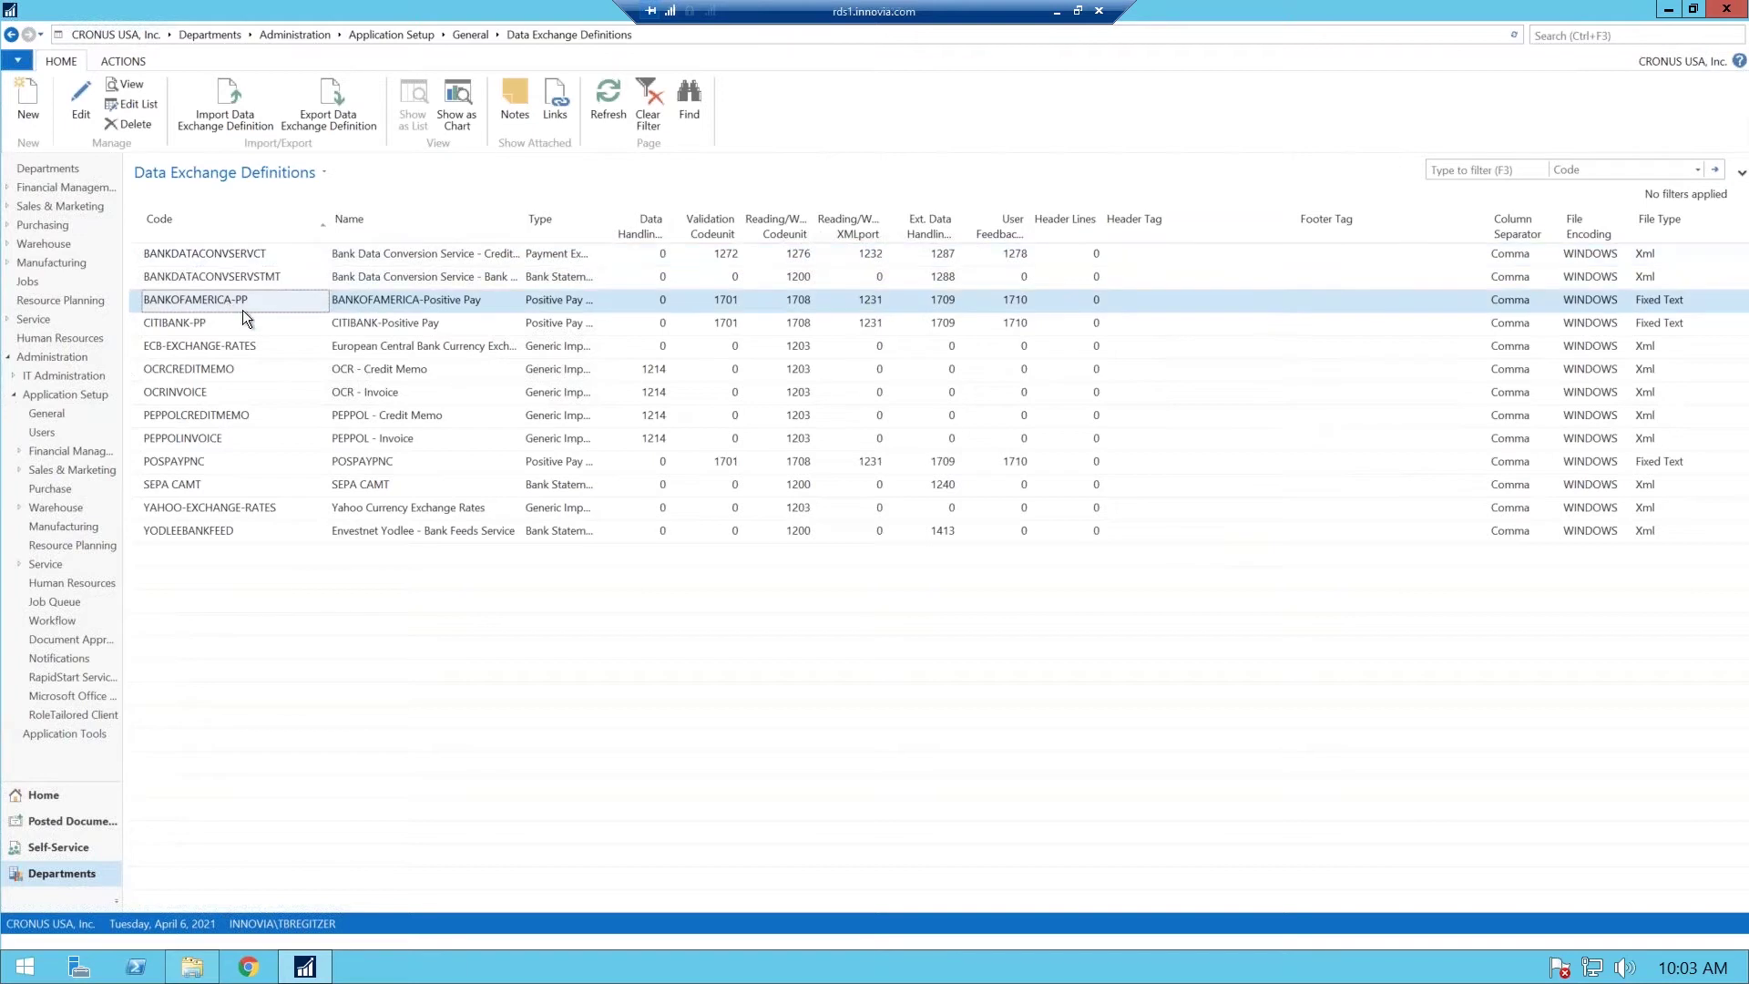
{"action": "left_click", "coordinate": [362, 325]}
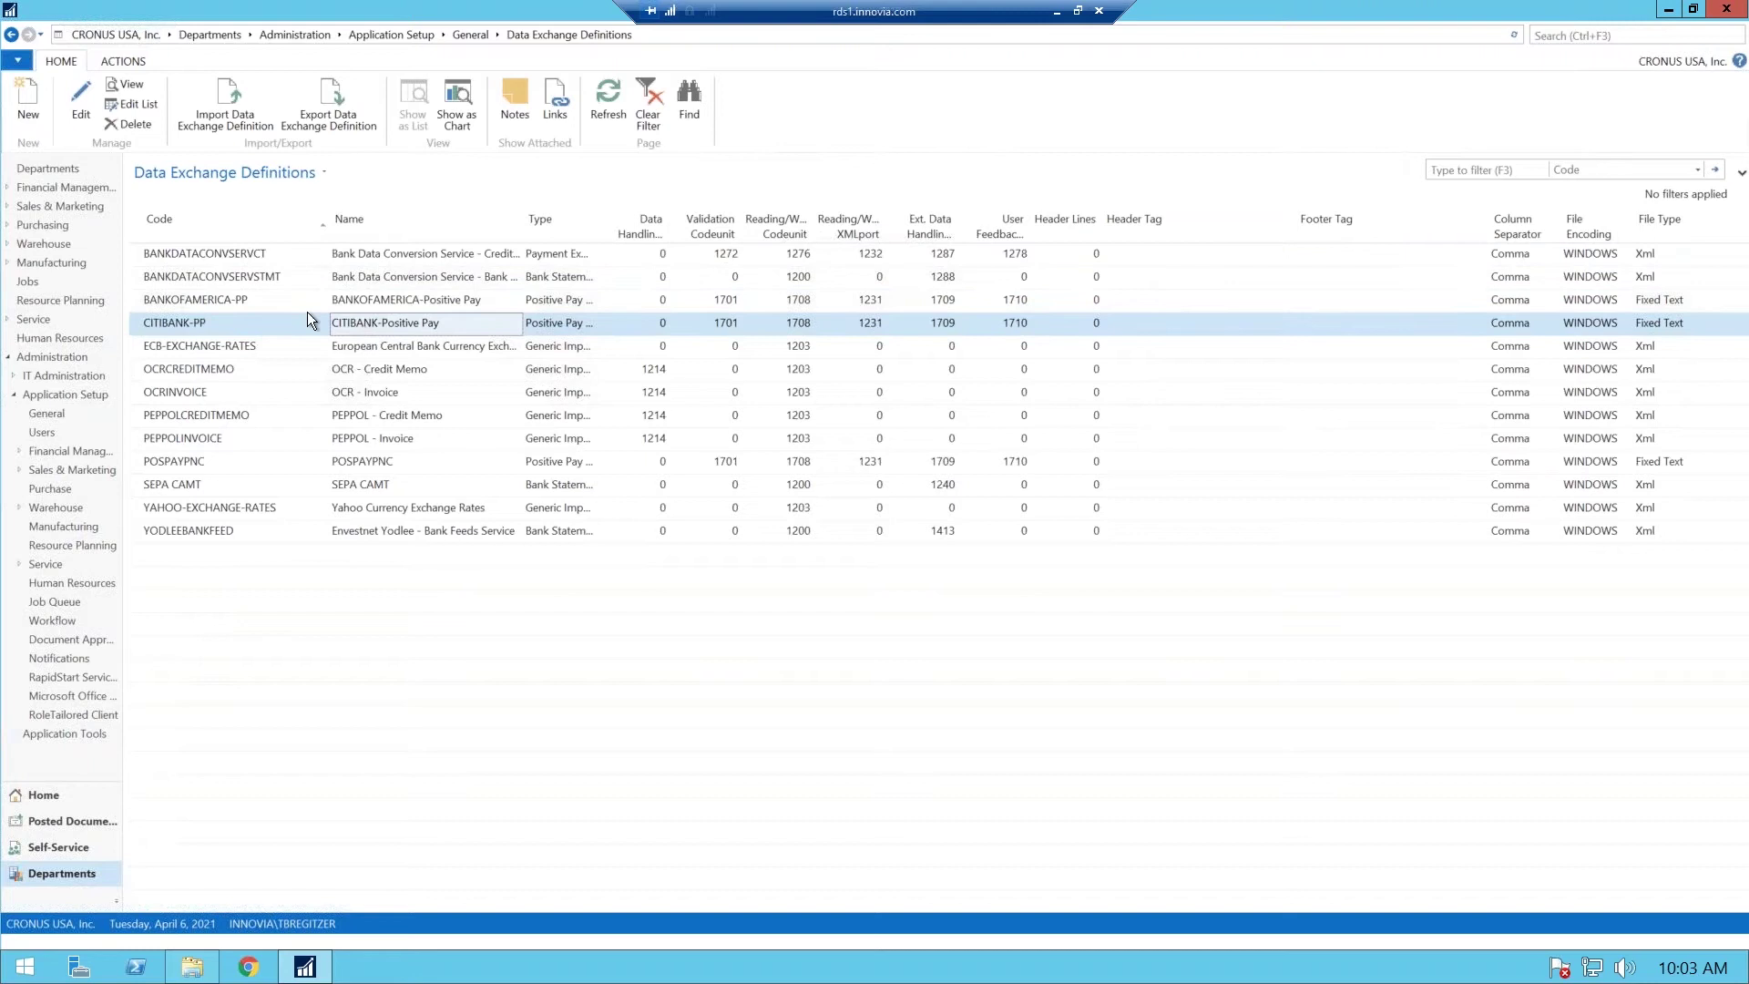
{"action": "left_click", "coordinate": [166, 461]}
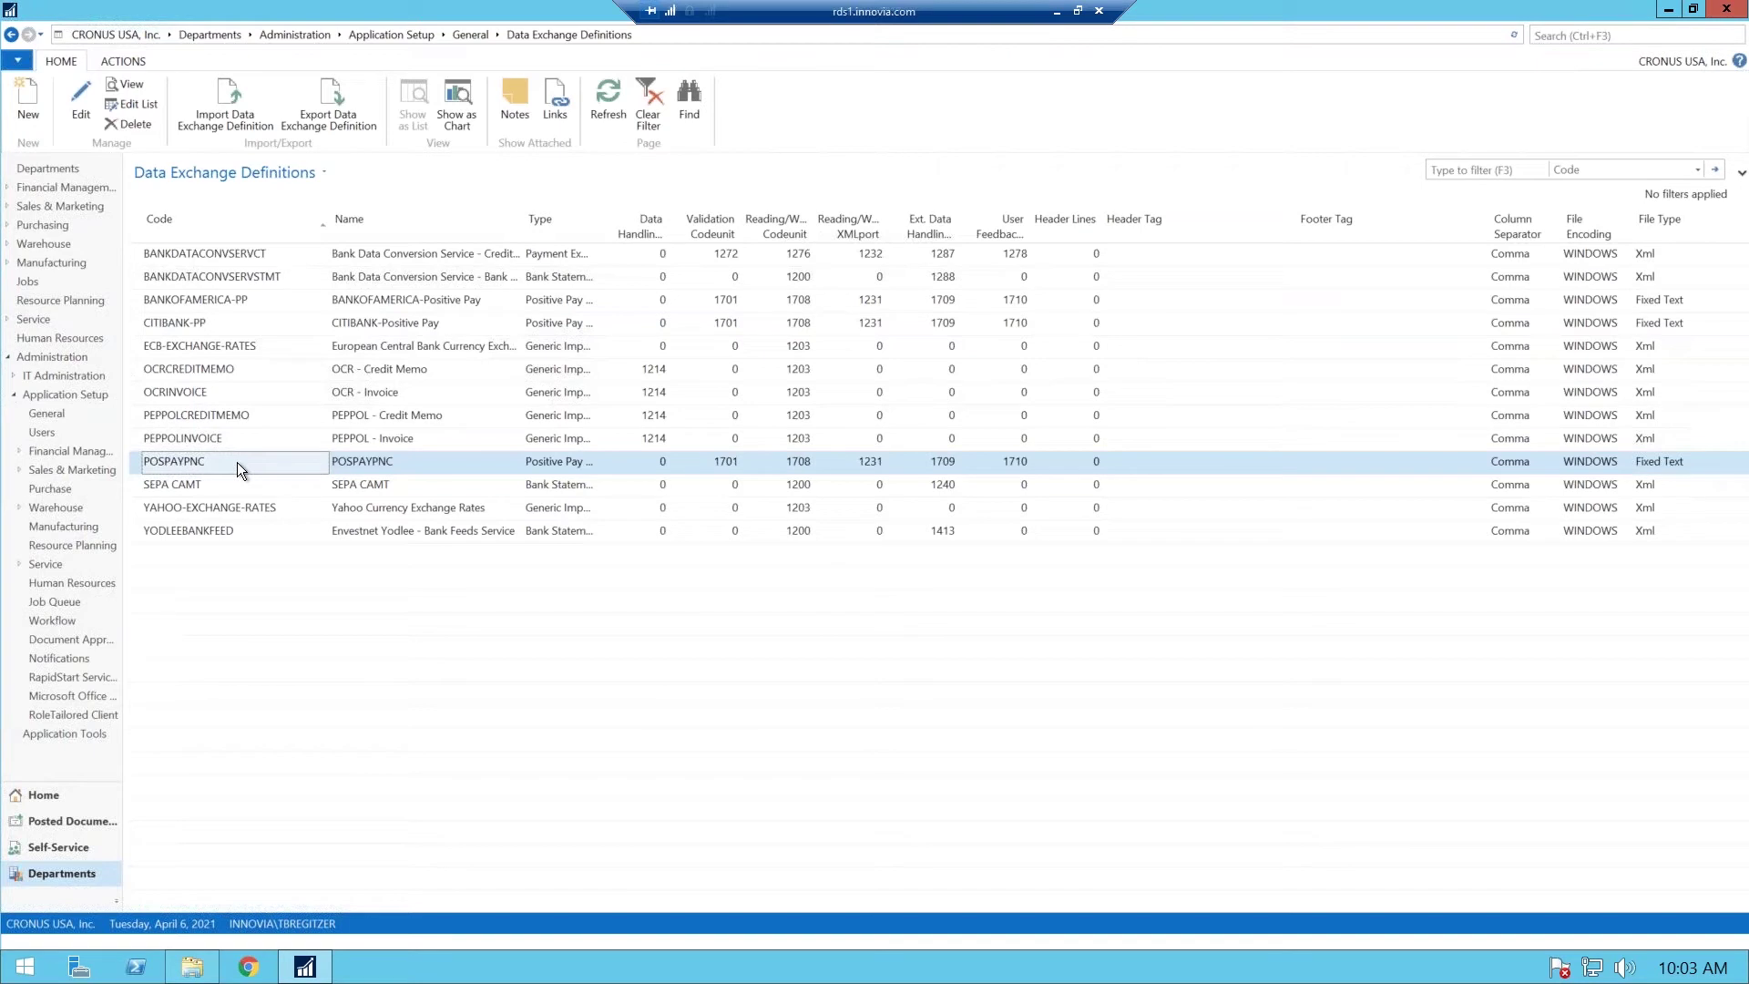
- Create definition POSPAYPNC1 with File Type Fixed Text and Type Positive Pay Export, showing more fields
{"action": "left_click", "coordinate": [29, 101]}
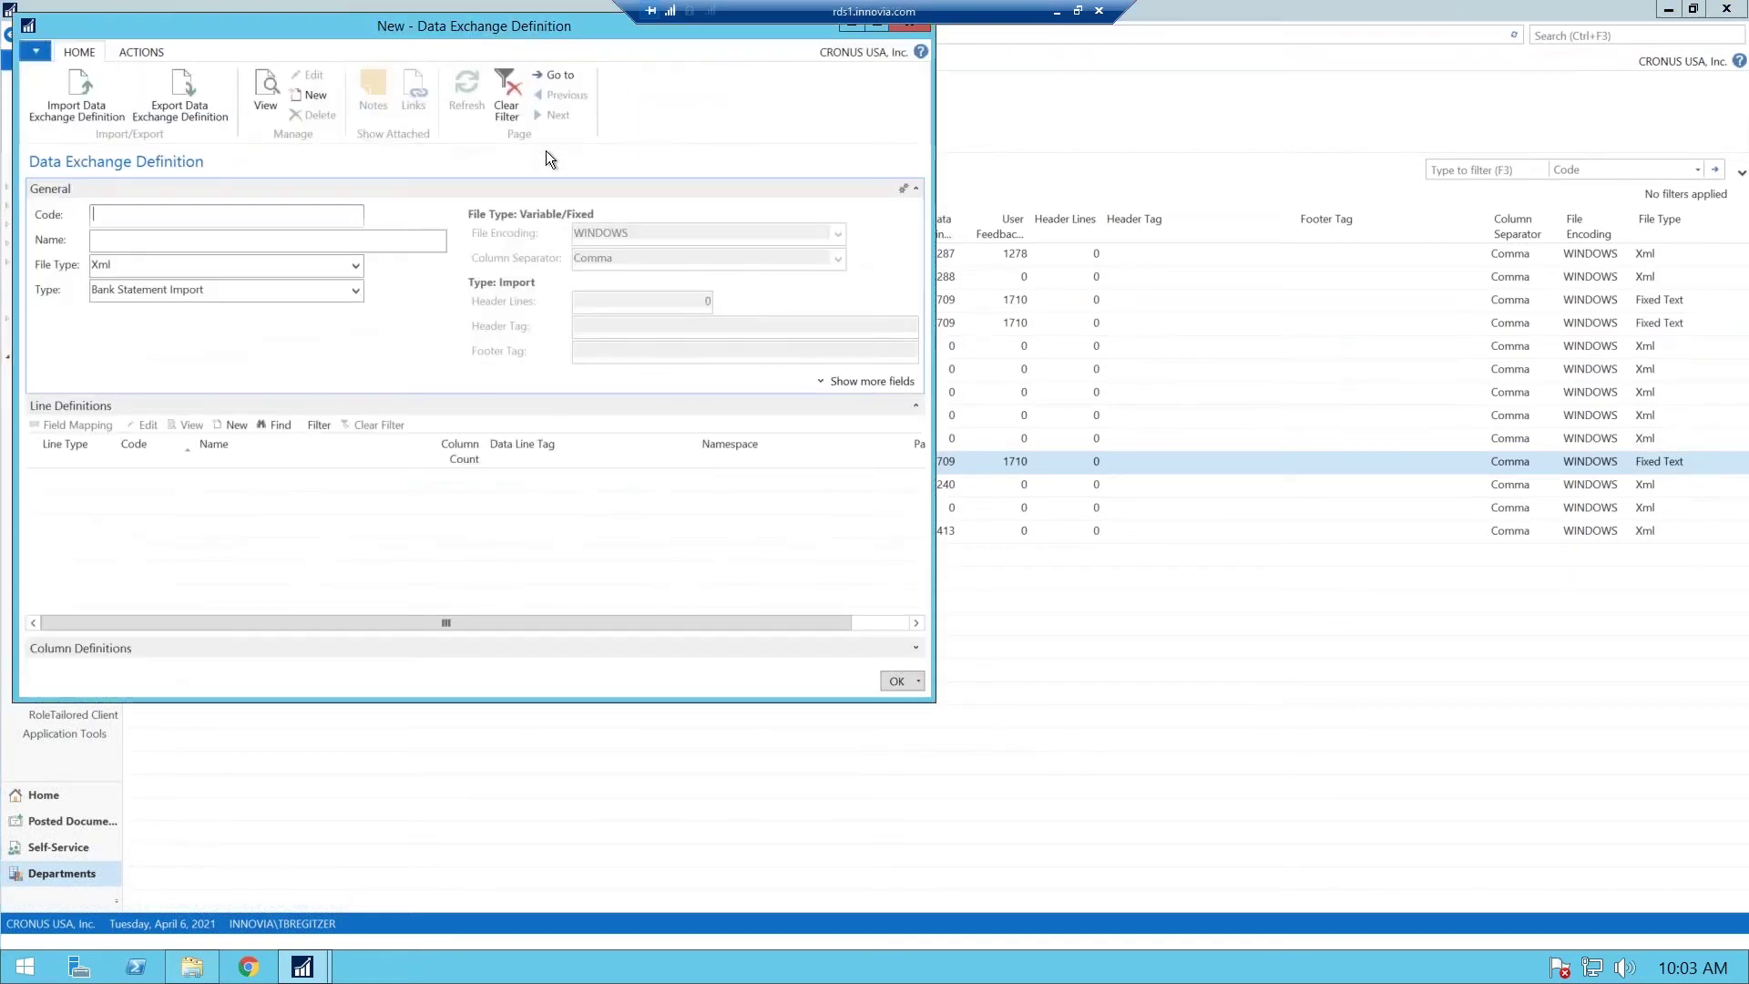
{"action": "type", "text": "POSPAY"}
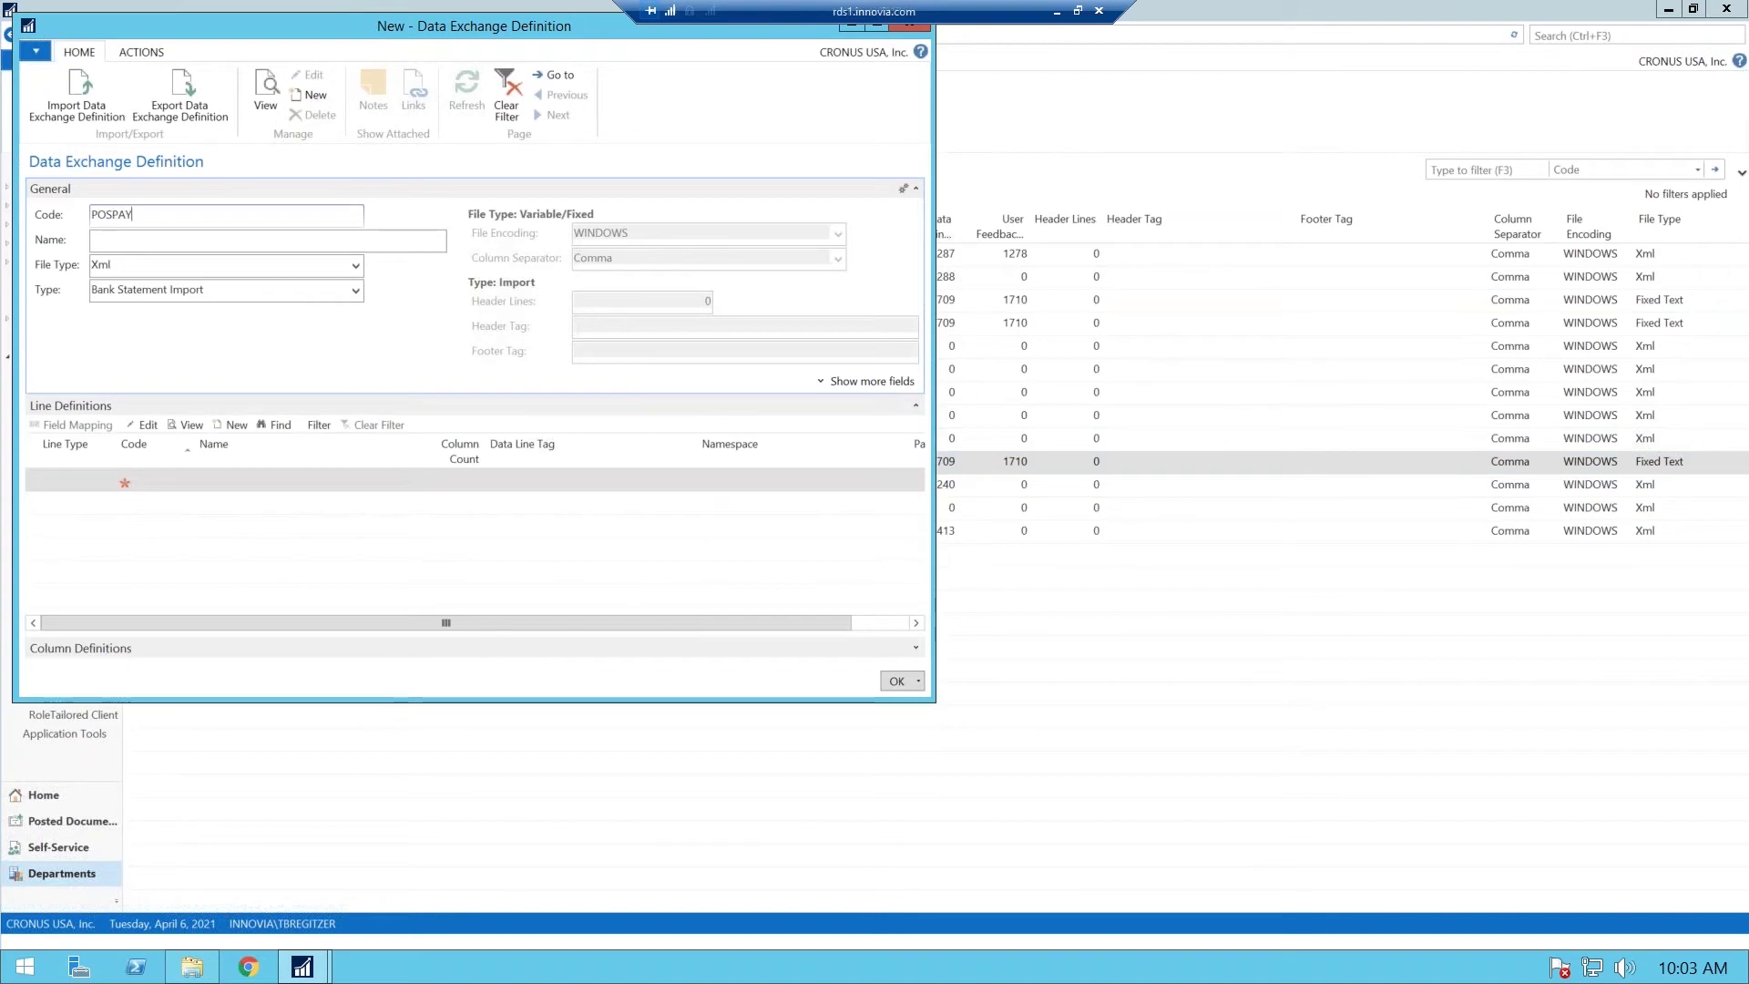
{"action": "type", "text": "PNC1"}
{"action": "key", "text": "Tab"}
{"action": "left_click", "coordinate": [357, 266]}
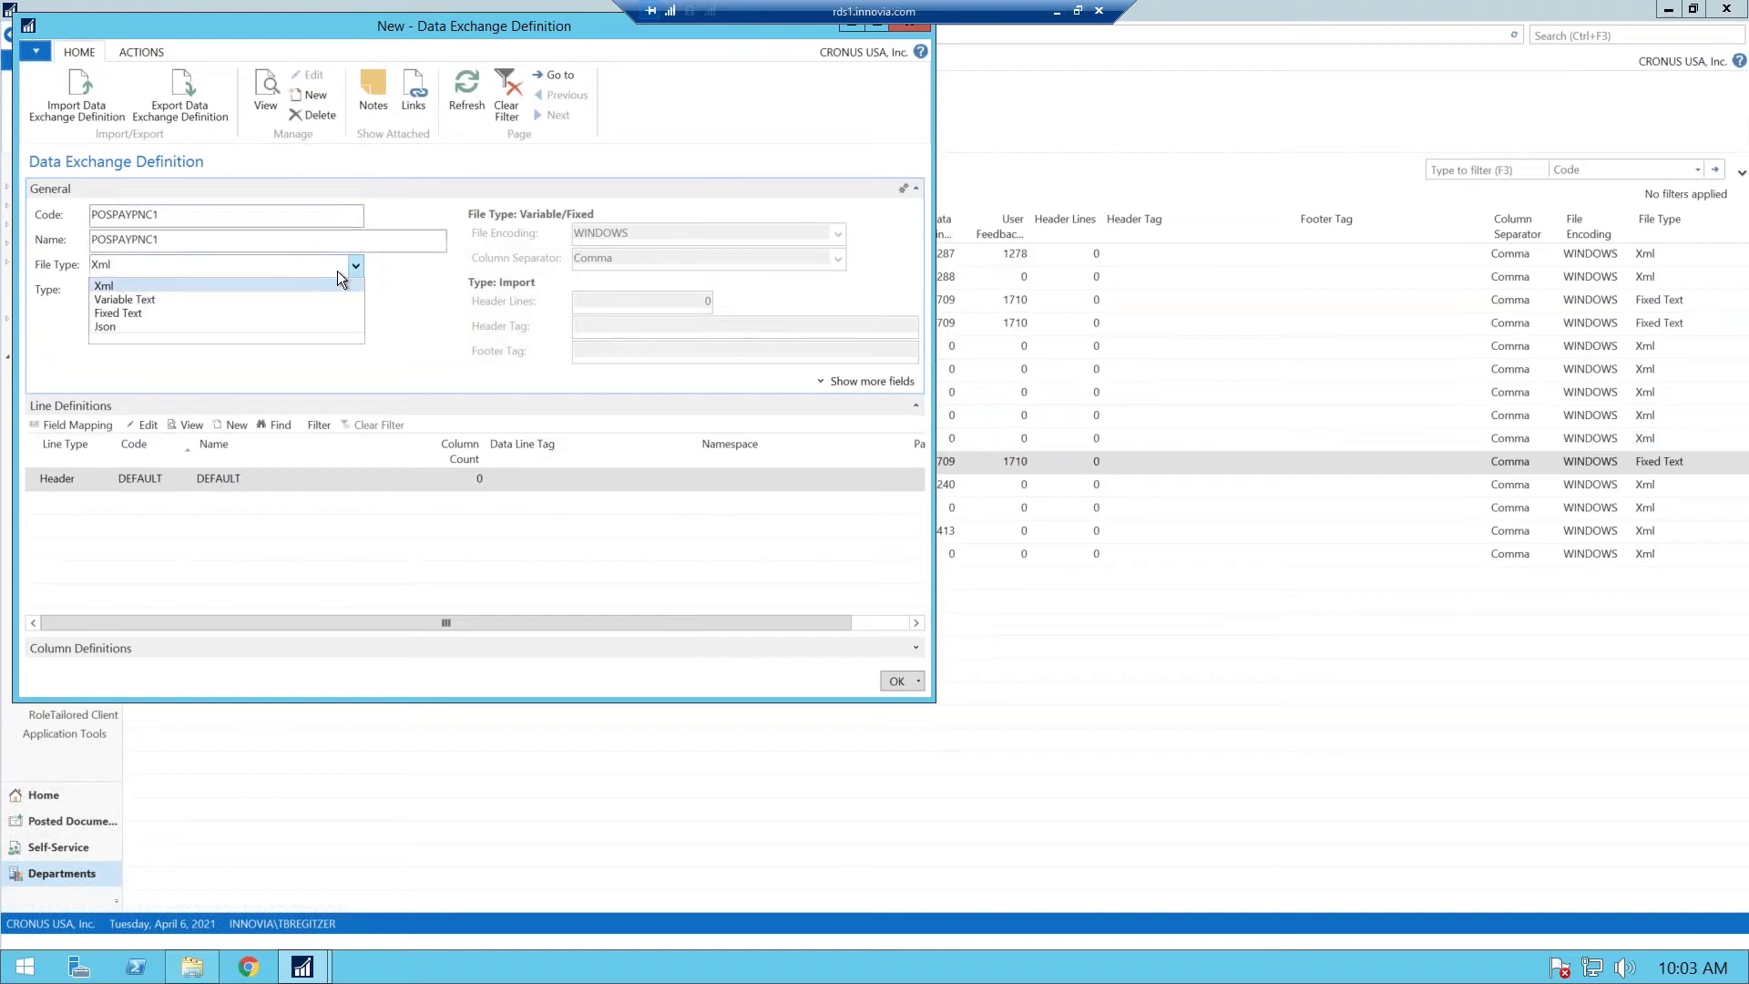
{"action": "left_click", "coordinate": [145, 311]}
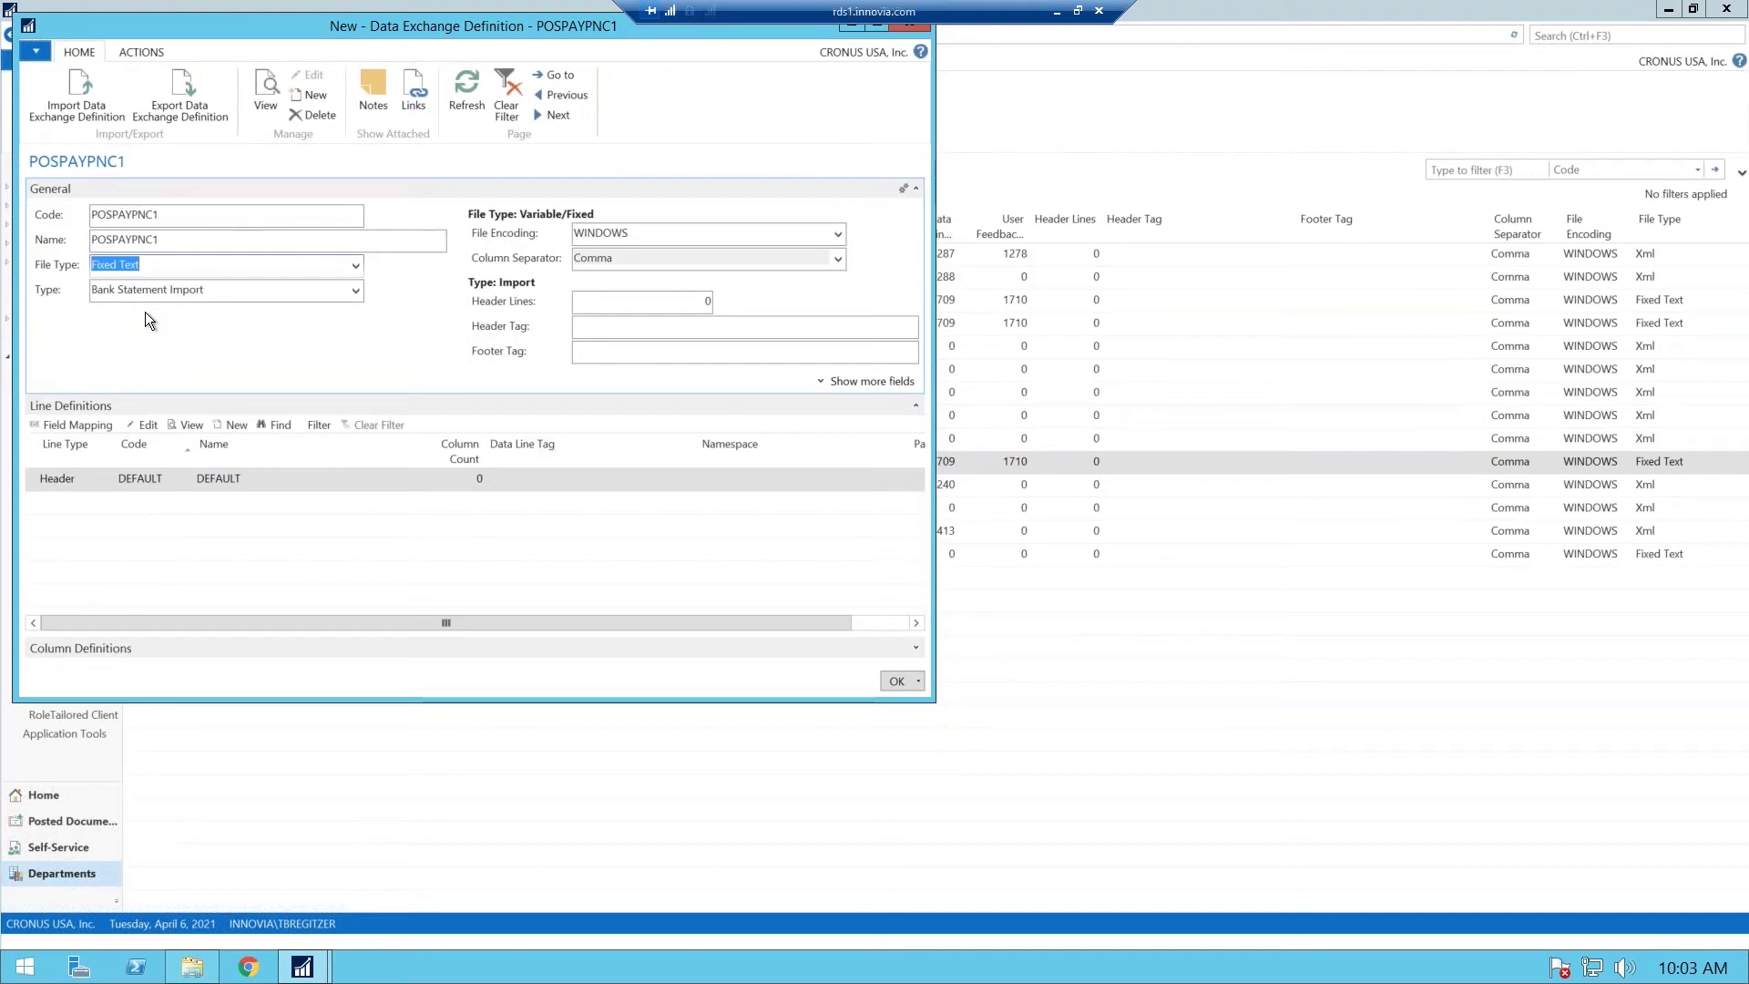
{"action": "left_click", "coordinate": [355, 292]}
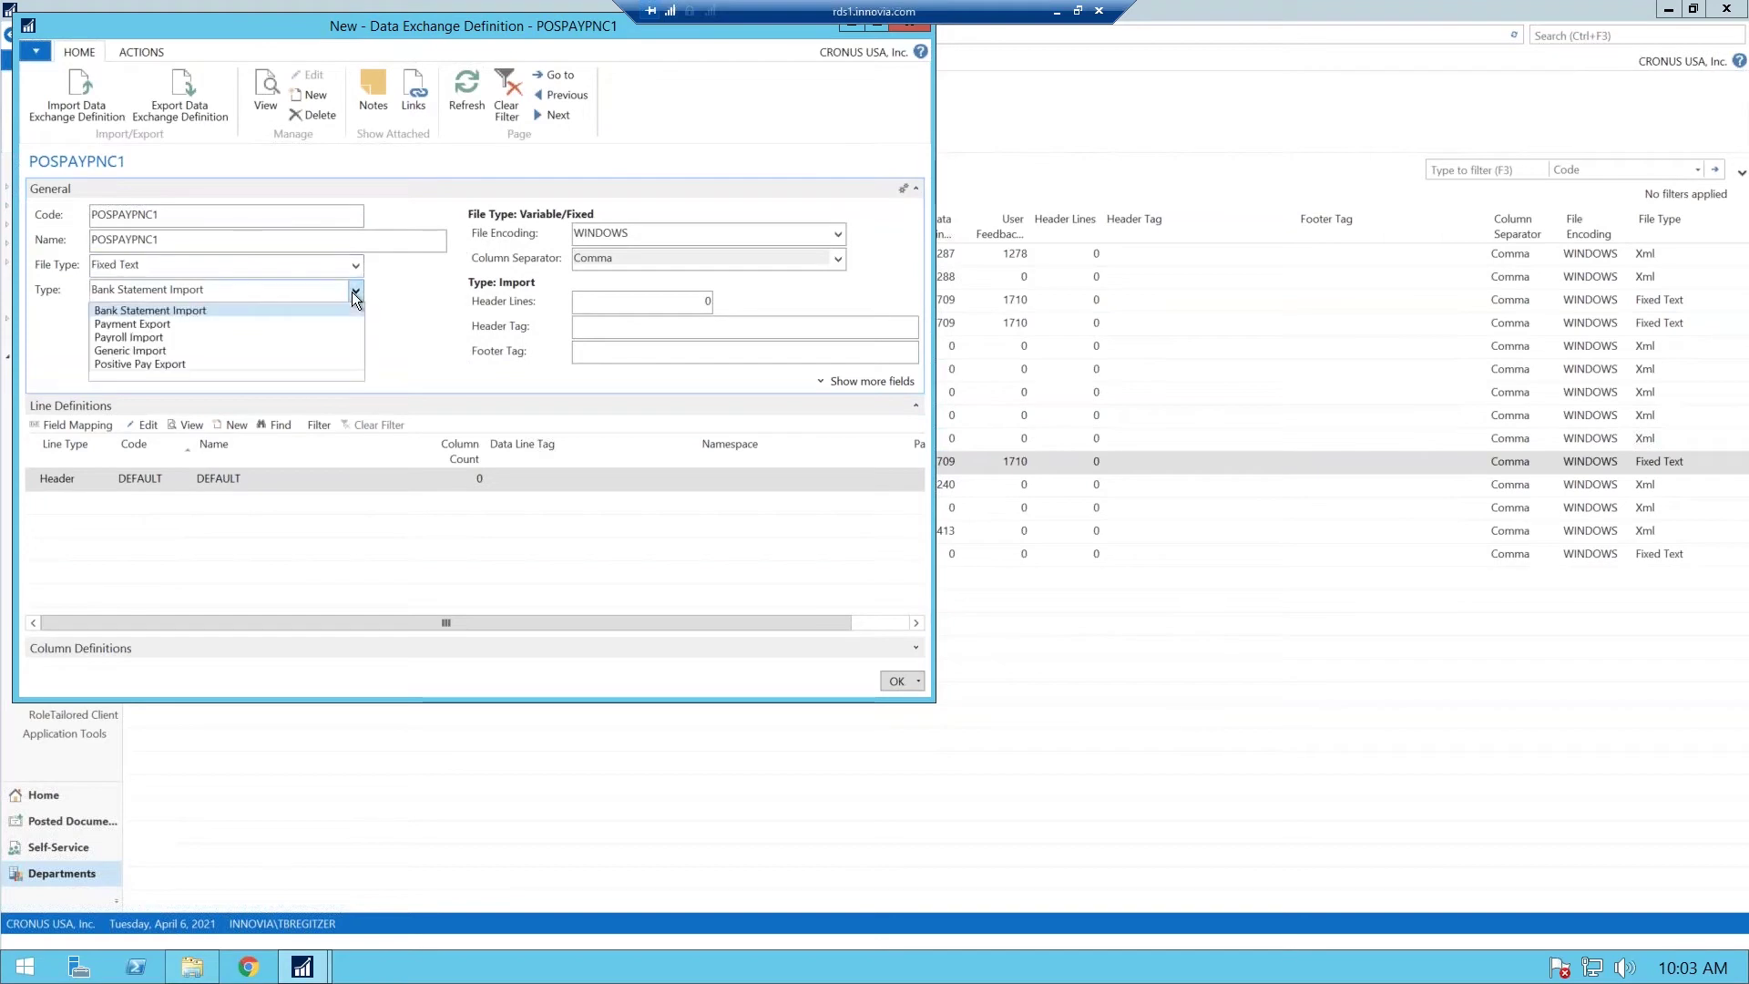
{"action": "left_click", "coordinate": [151, 365]}
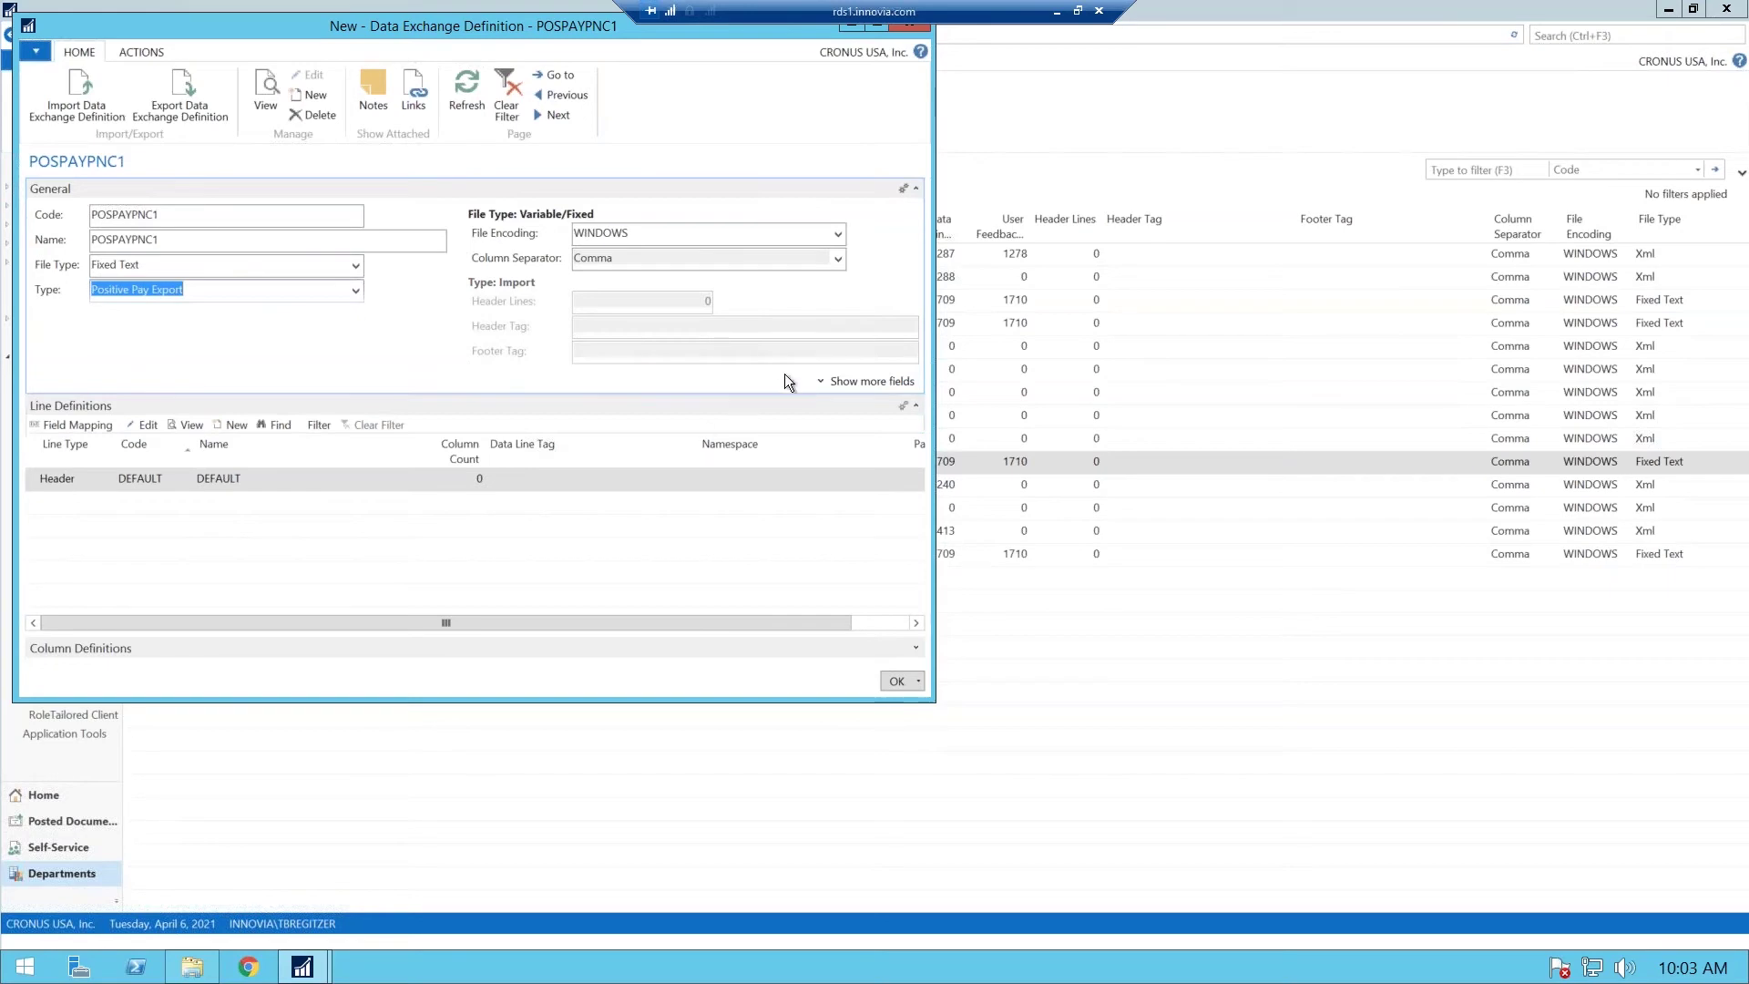
{"action": "left_click", "coordinate": [837, 383]}
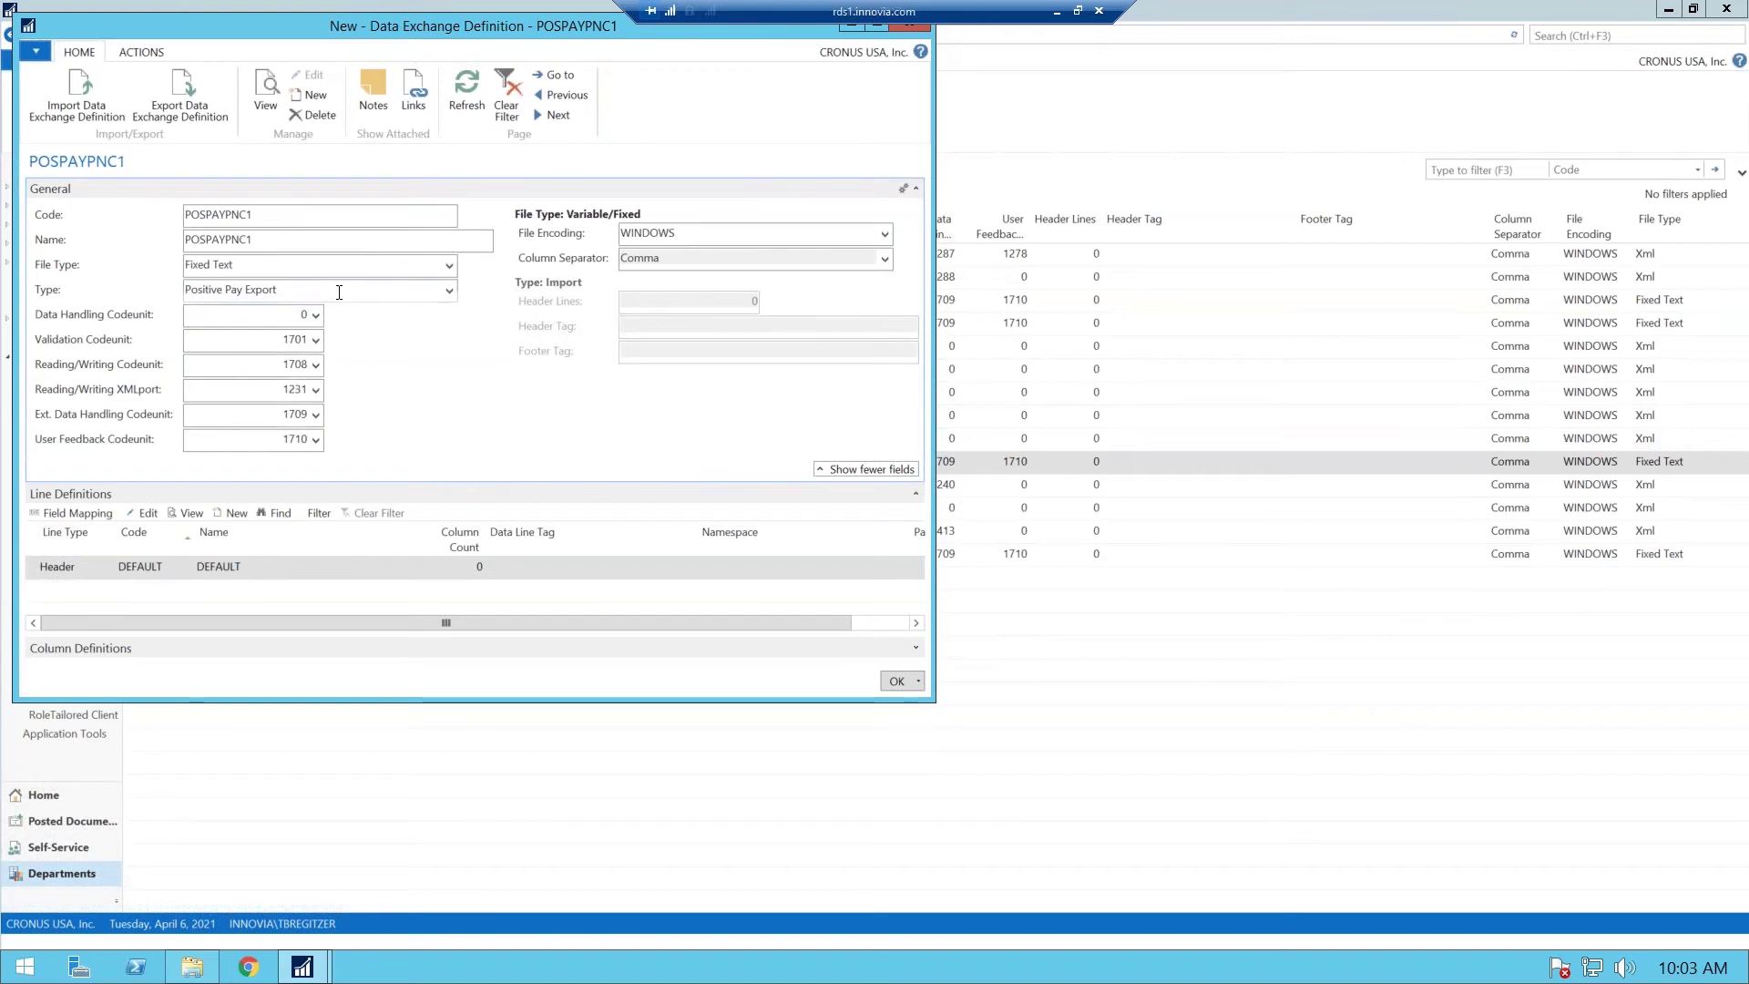
- Maximize the POSPAYPNC1 card, set the DEFAULT line type to Detail, and expand Column Definitions
{"action": "left_click", "coordinate": [881, 28]}
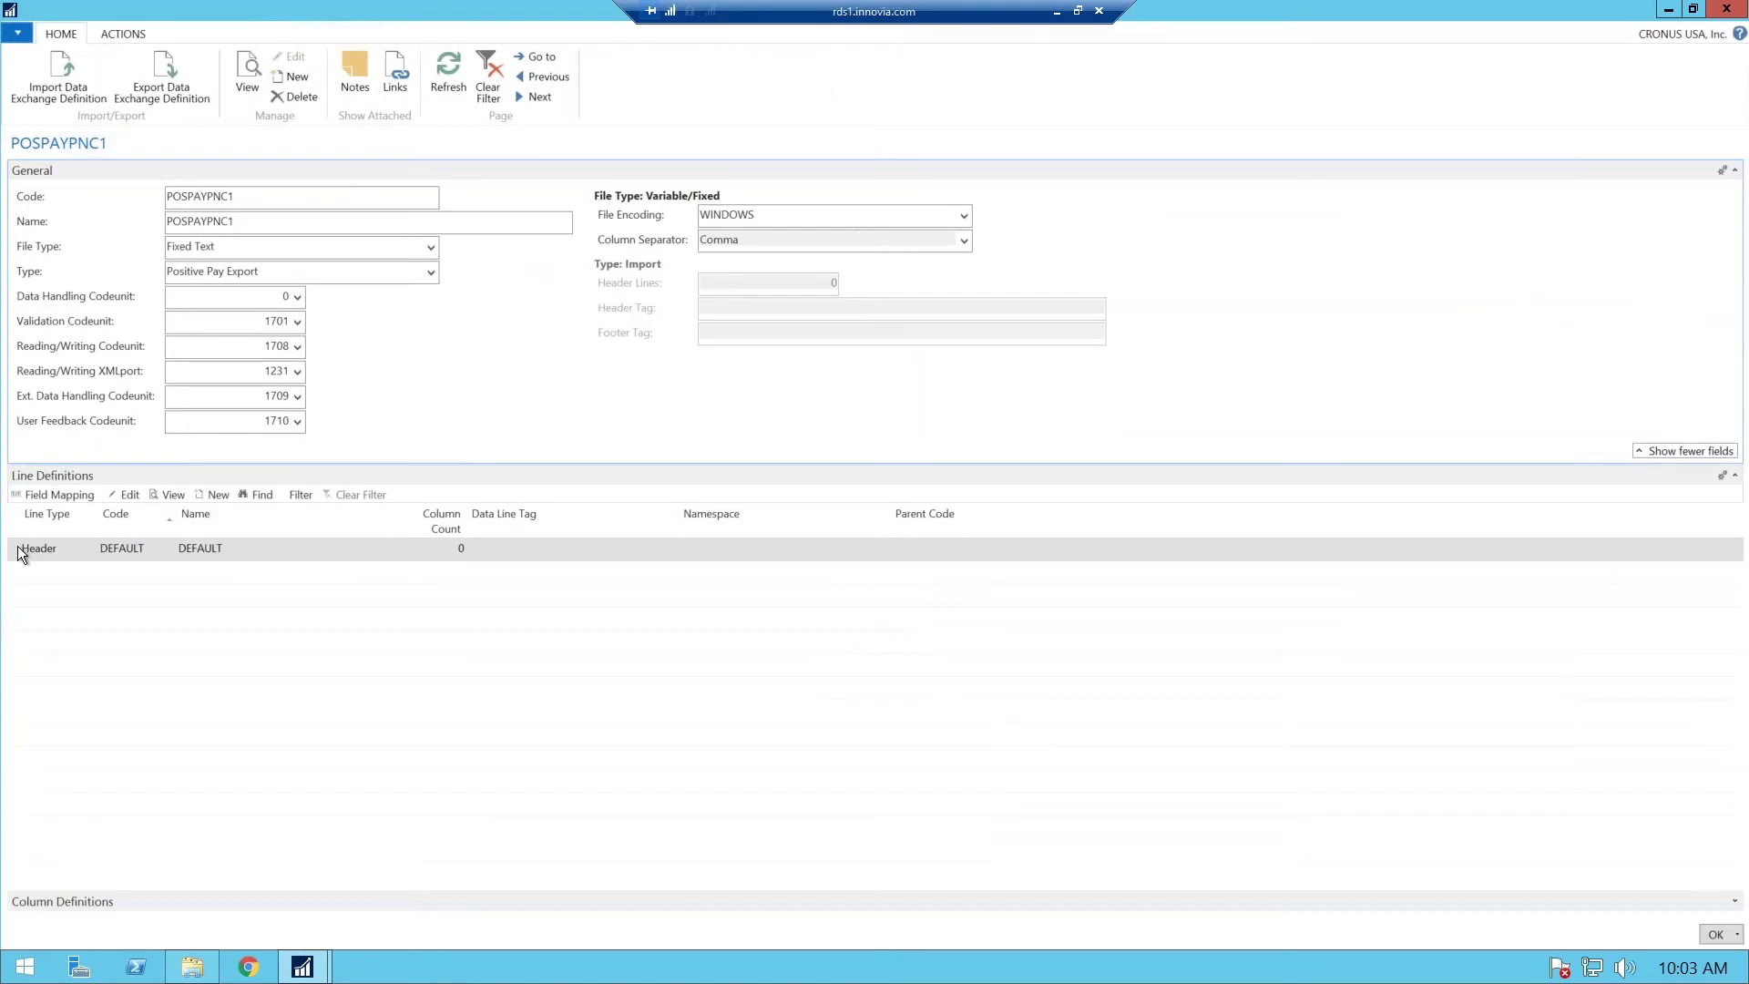
{"action": "left_click", "coordinate": [59, 552]}
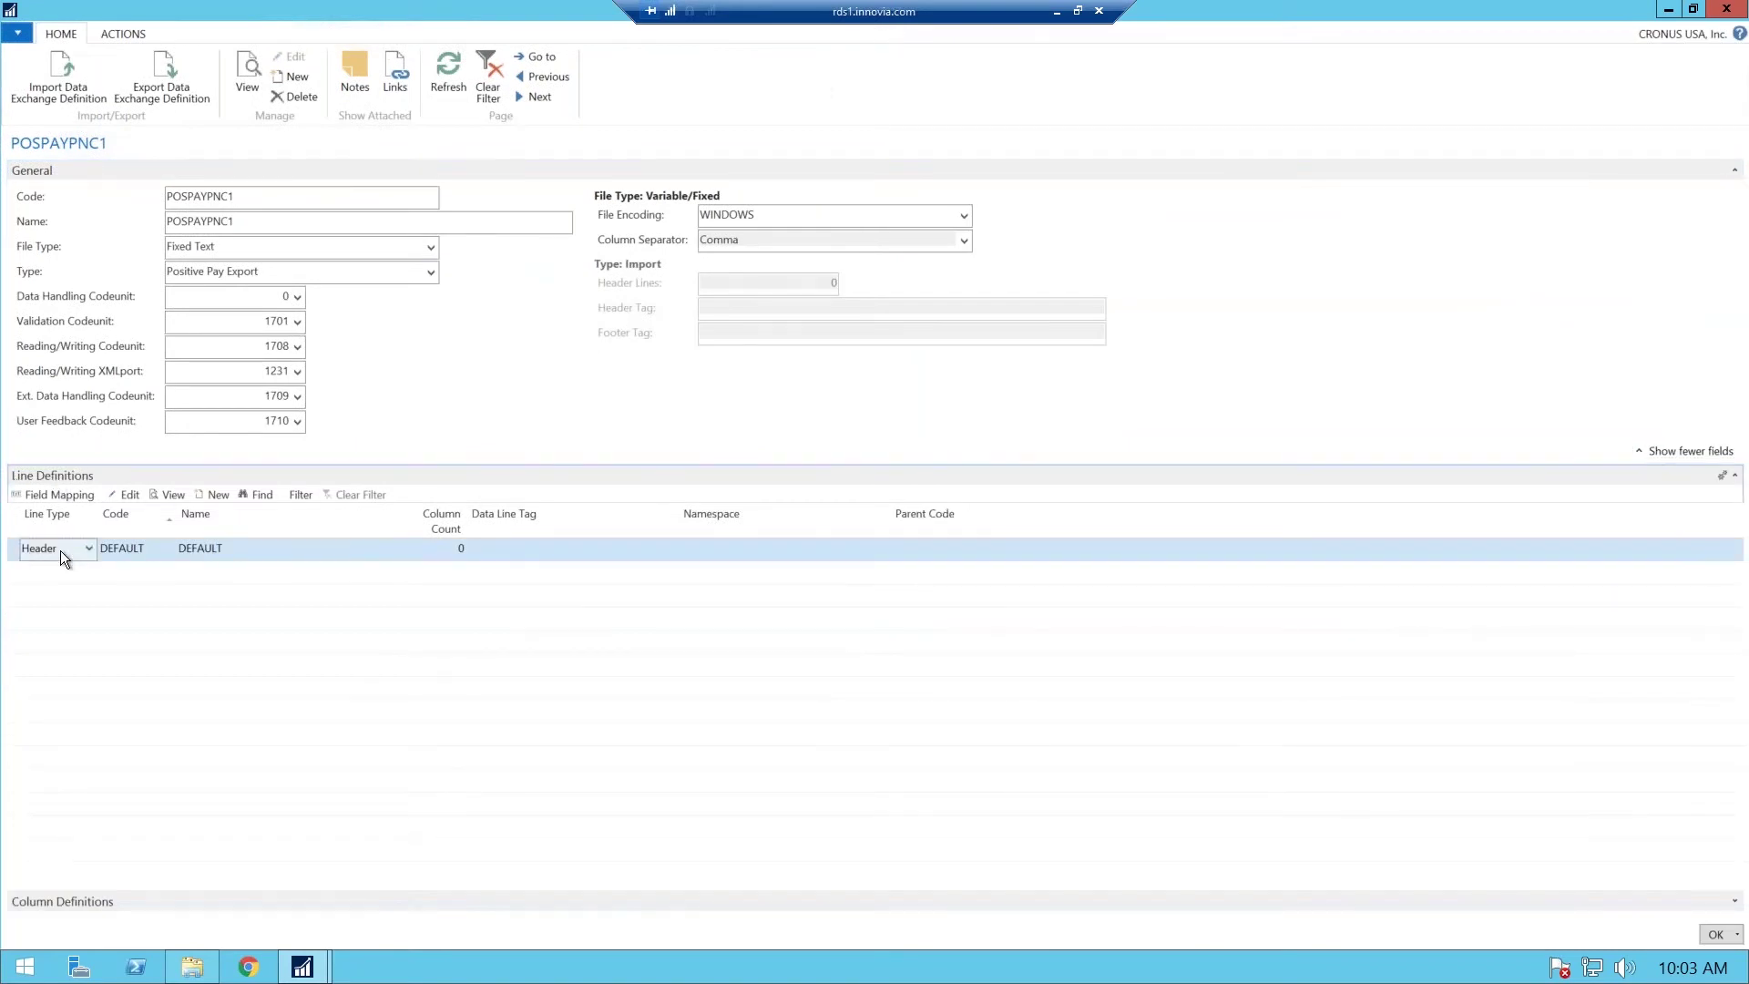
{"action": "left_click", "coordinate": [89, 549]}
{"action": "key", "text": "Tab"}
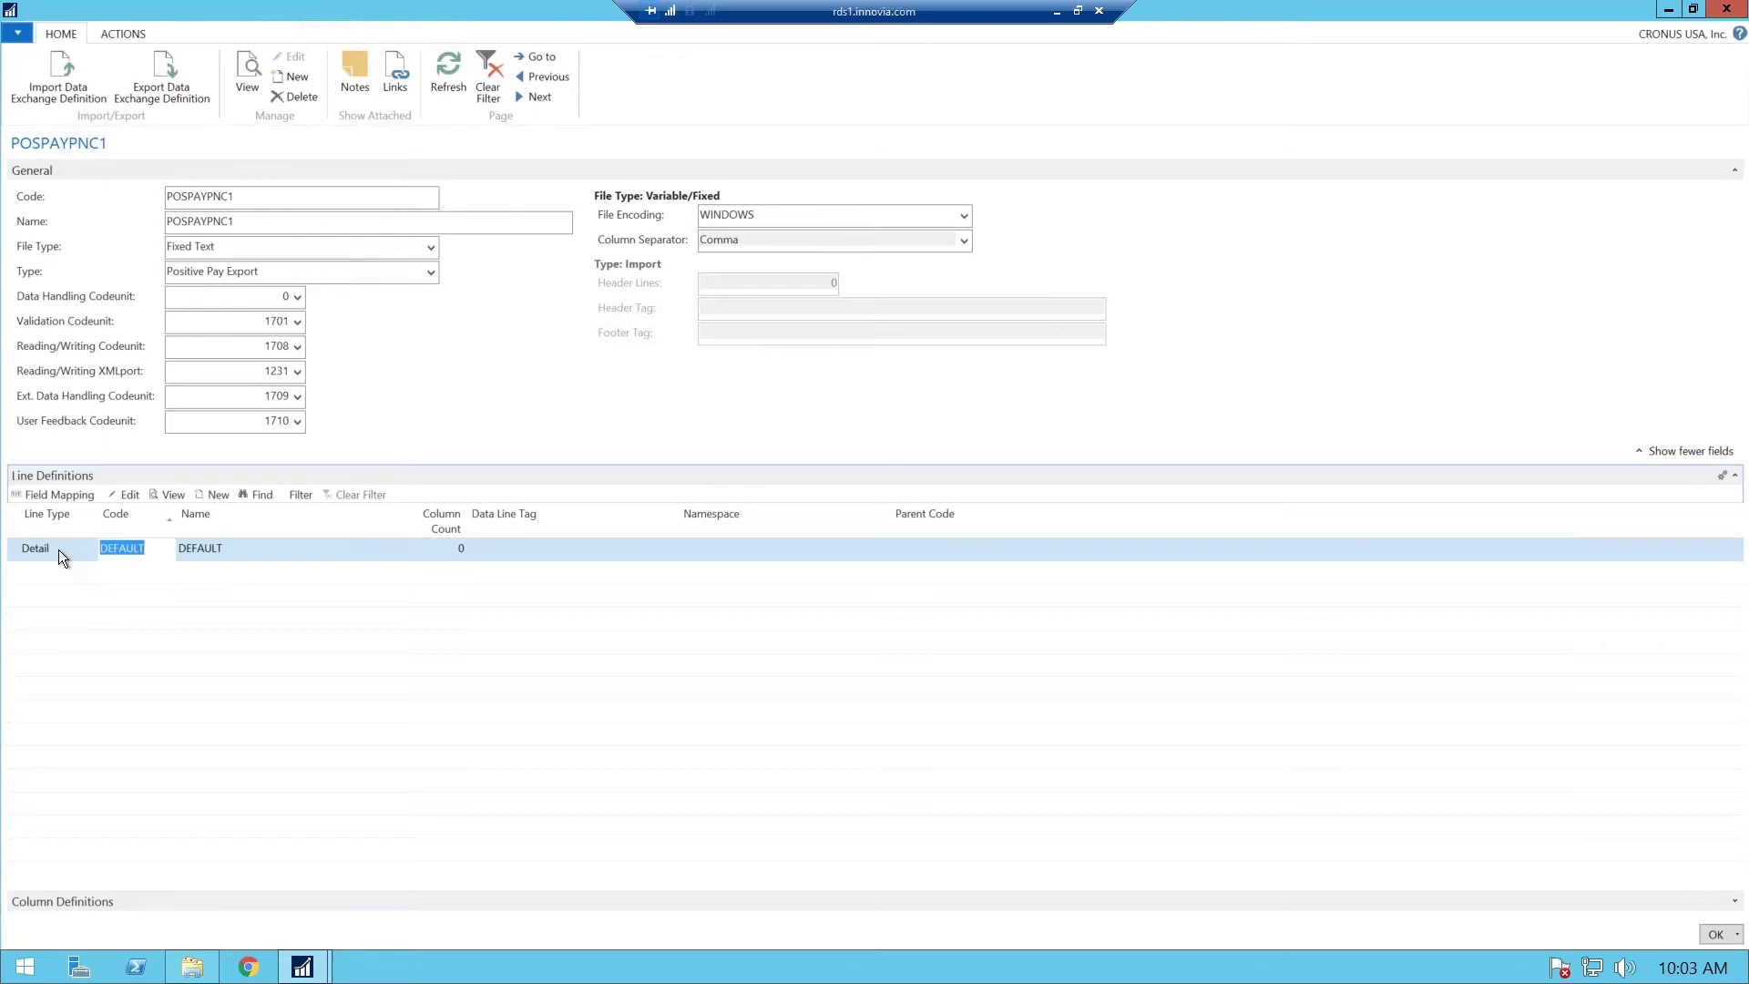
{"action": "key", "text": "End"}
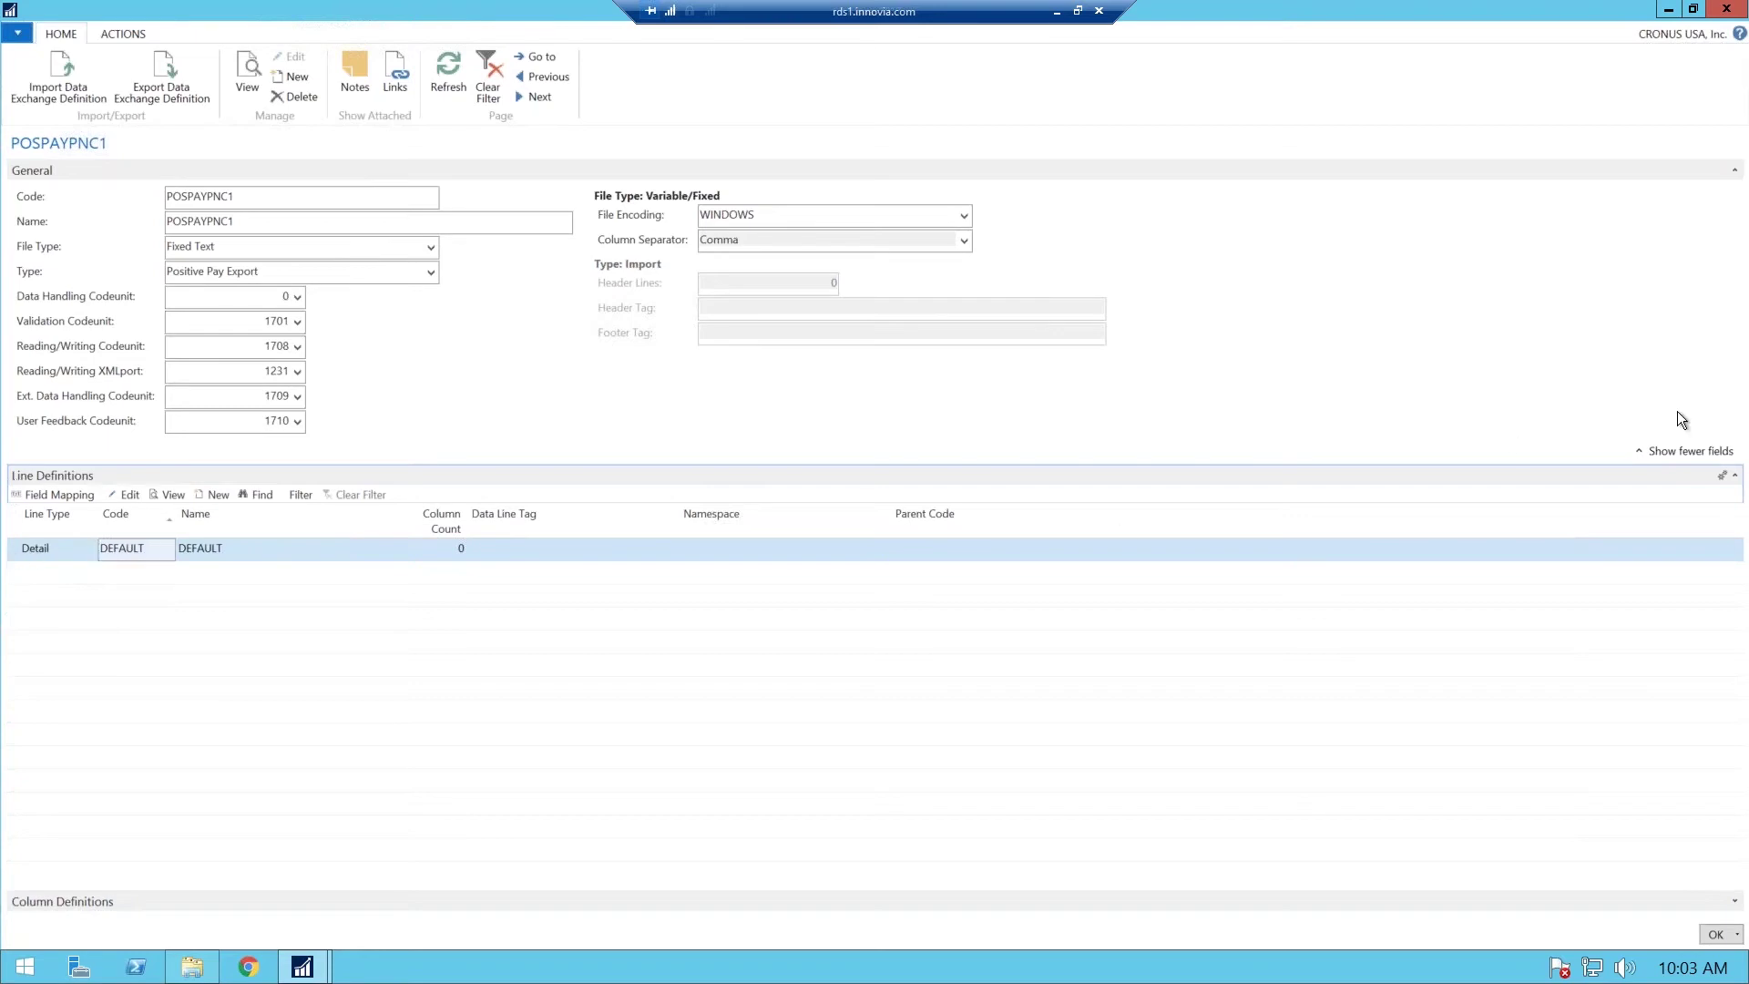
{"action": "left_click", "coordinate": [1737, 477]}
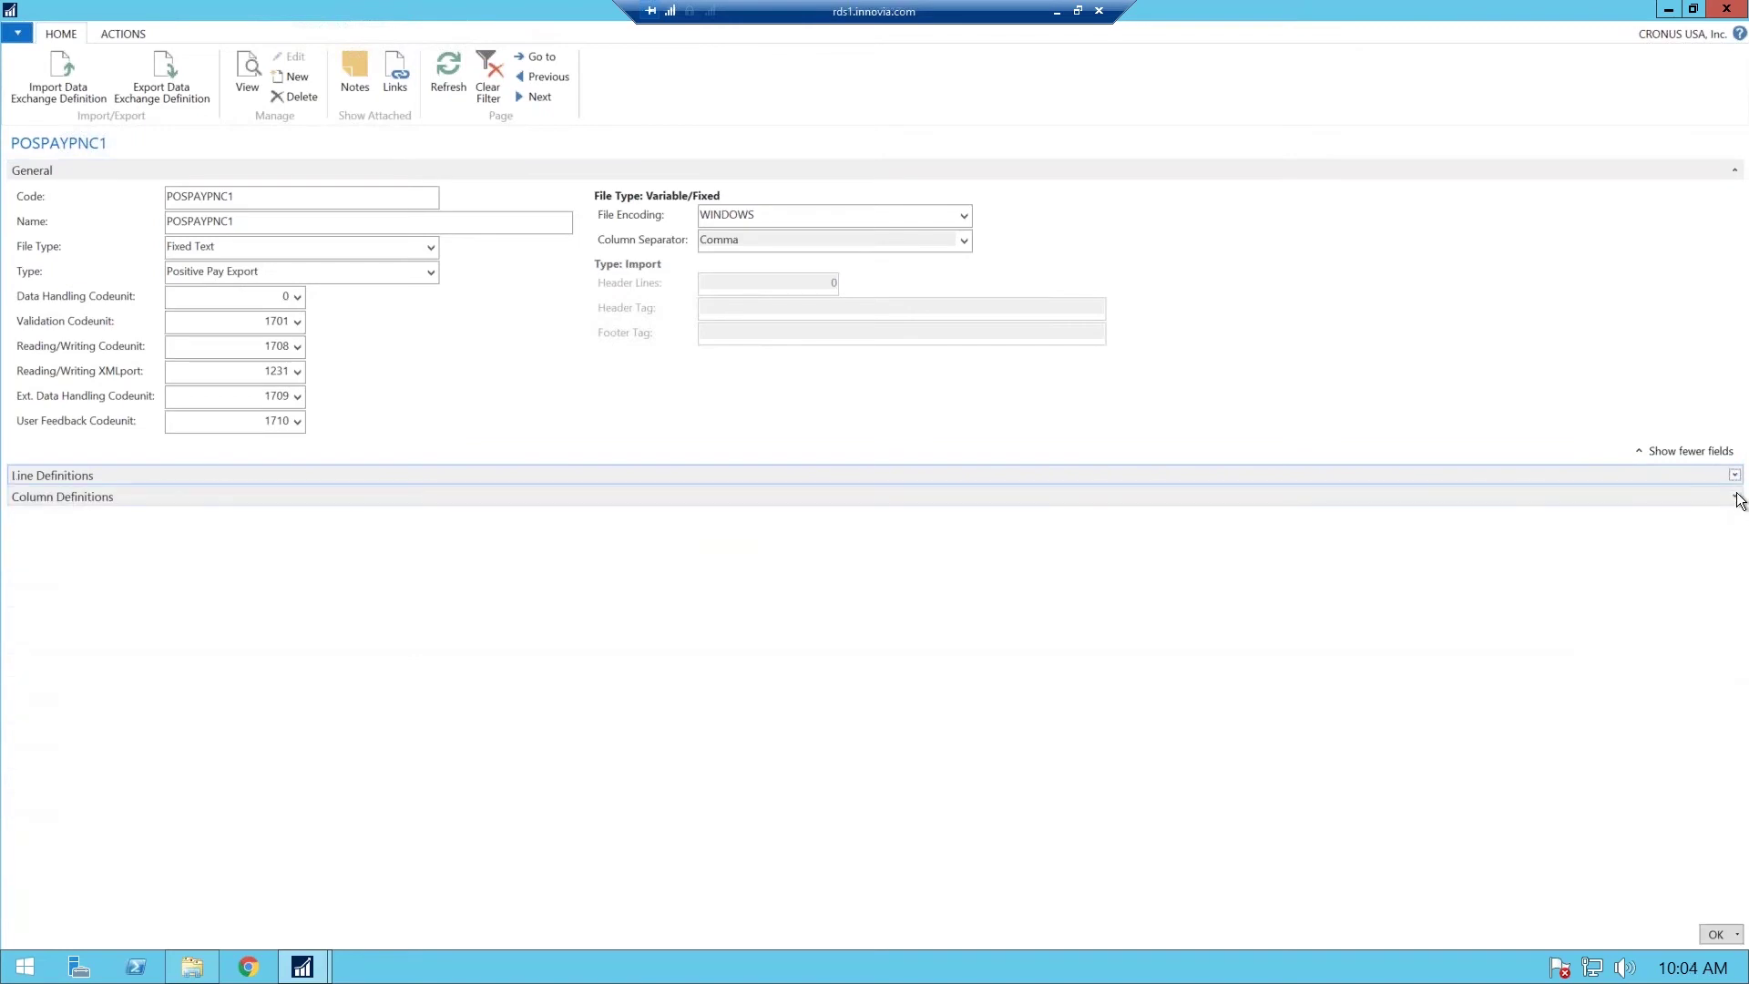
{"action": "left_click", "coordinate": [1739, 499]}
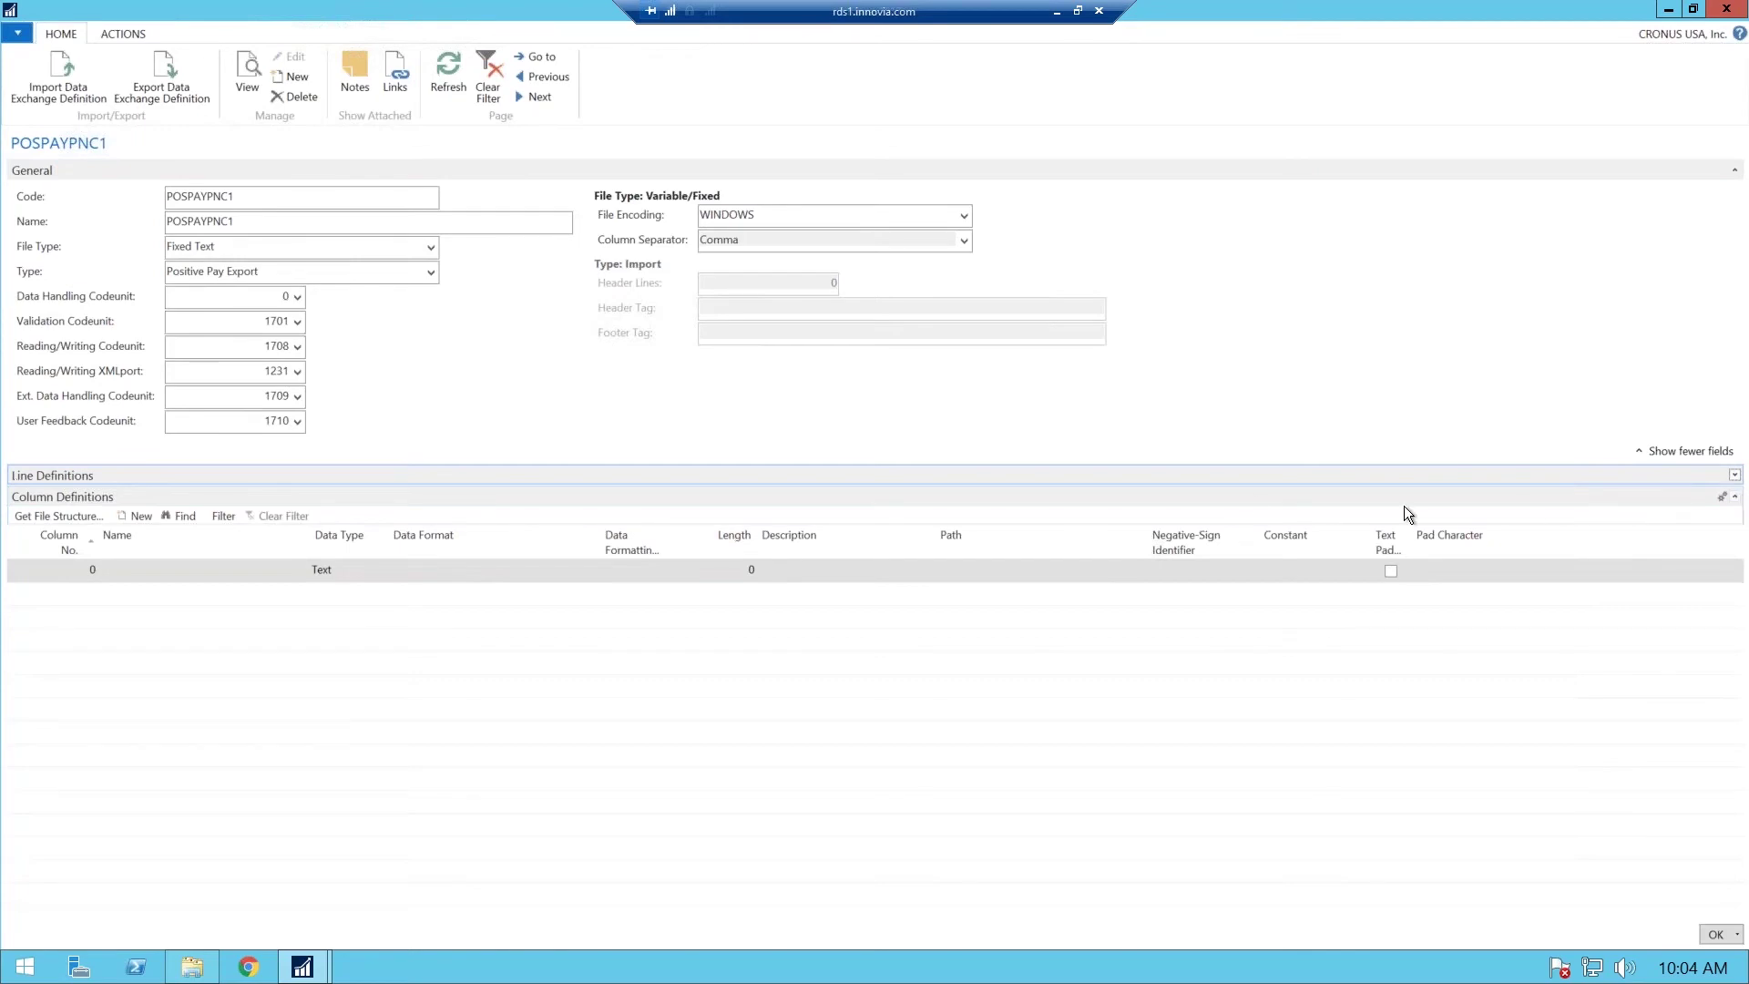
- Define column 1 as Account Number with length 10
{"action": "left_click", "coordinate": [69, 578]}
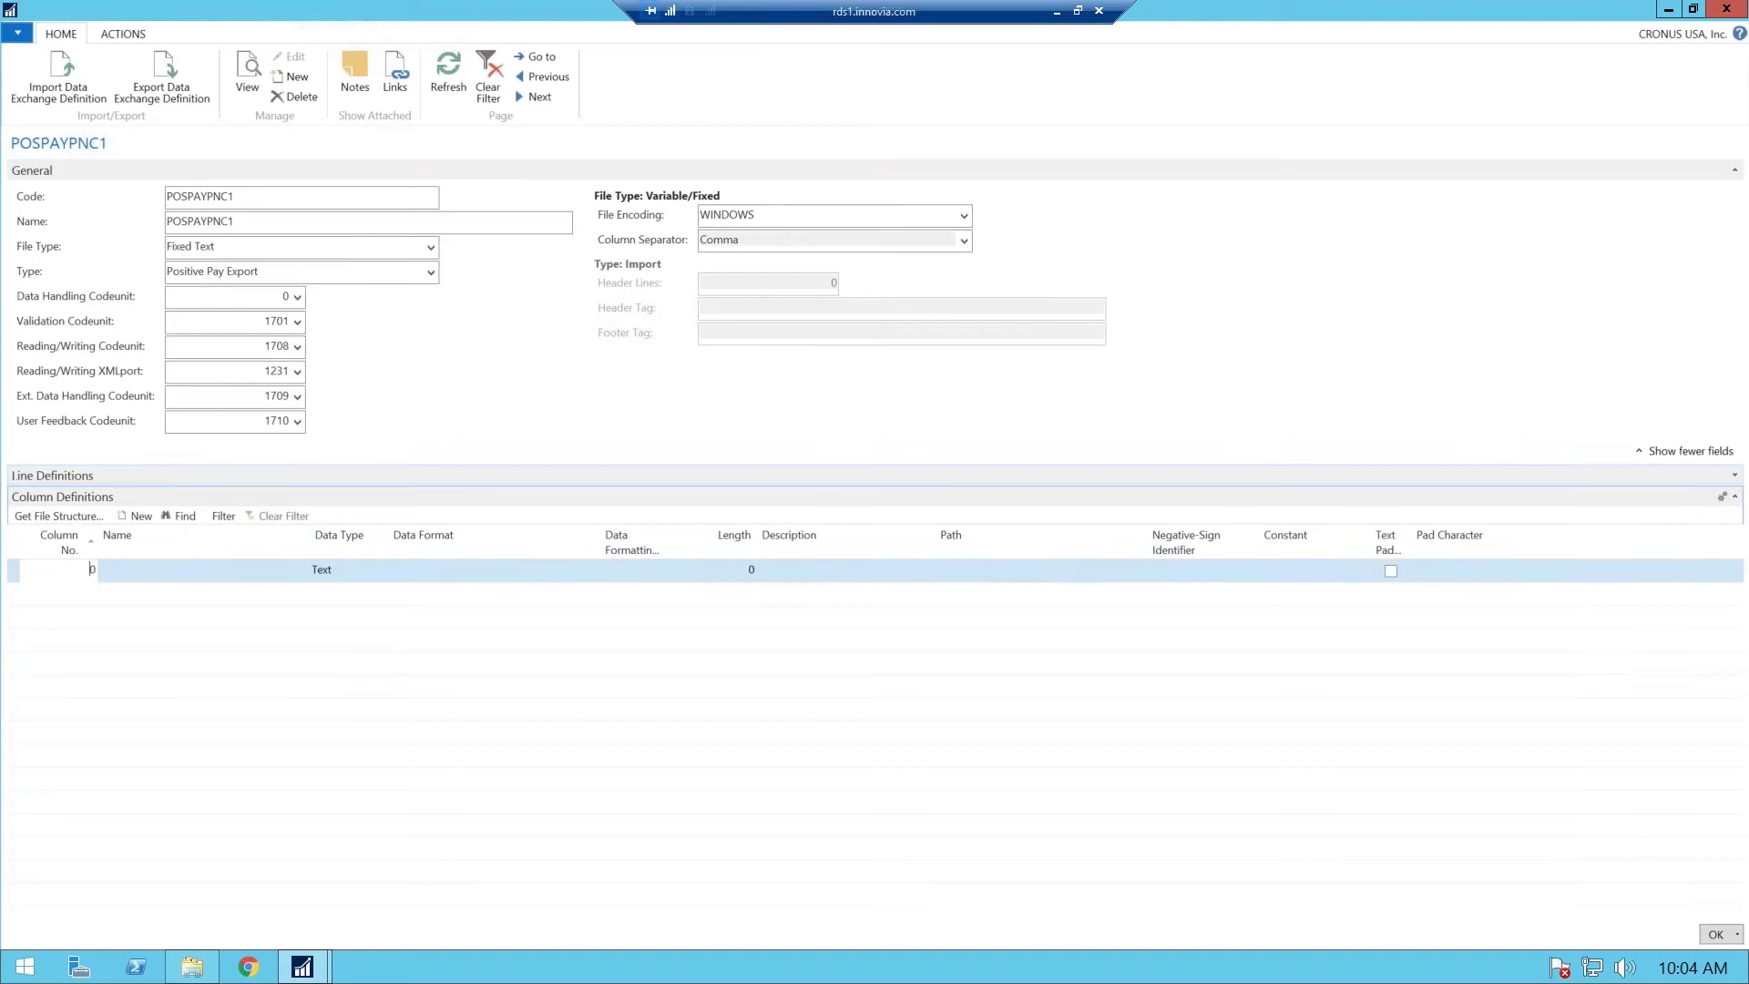
{"action": "type", "text": "10"}
{"action": "key", "text": "Tab"}
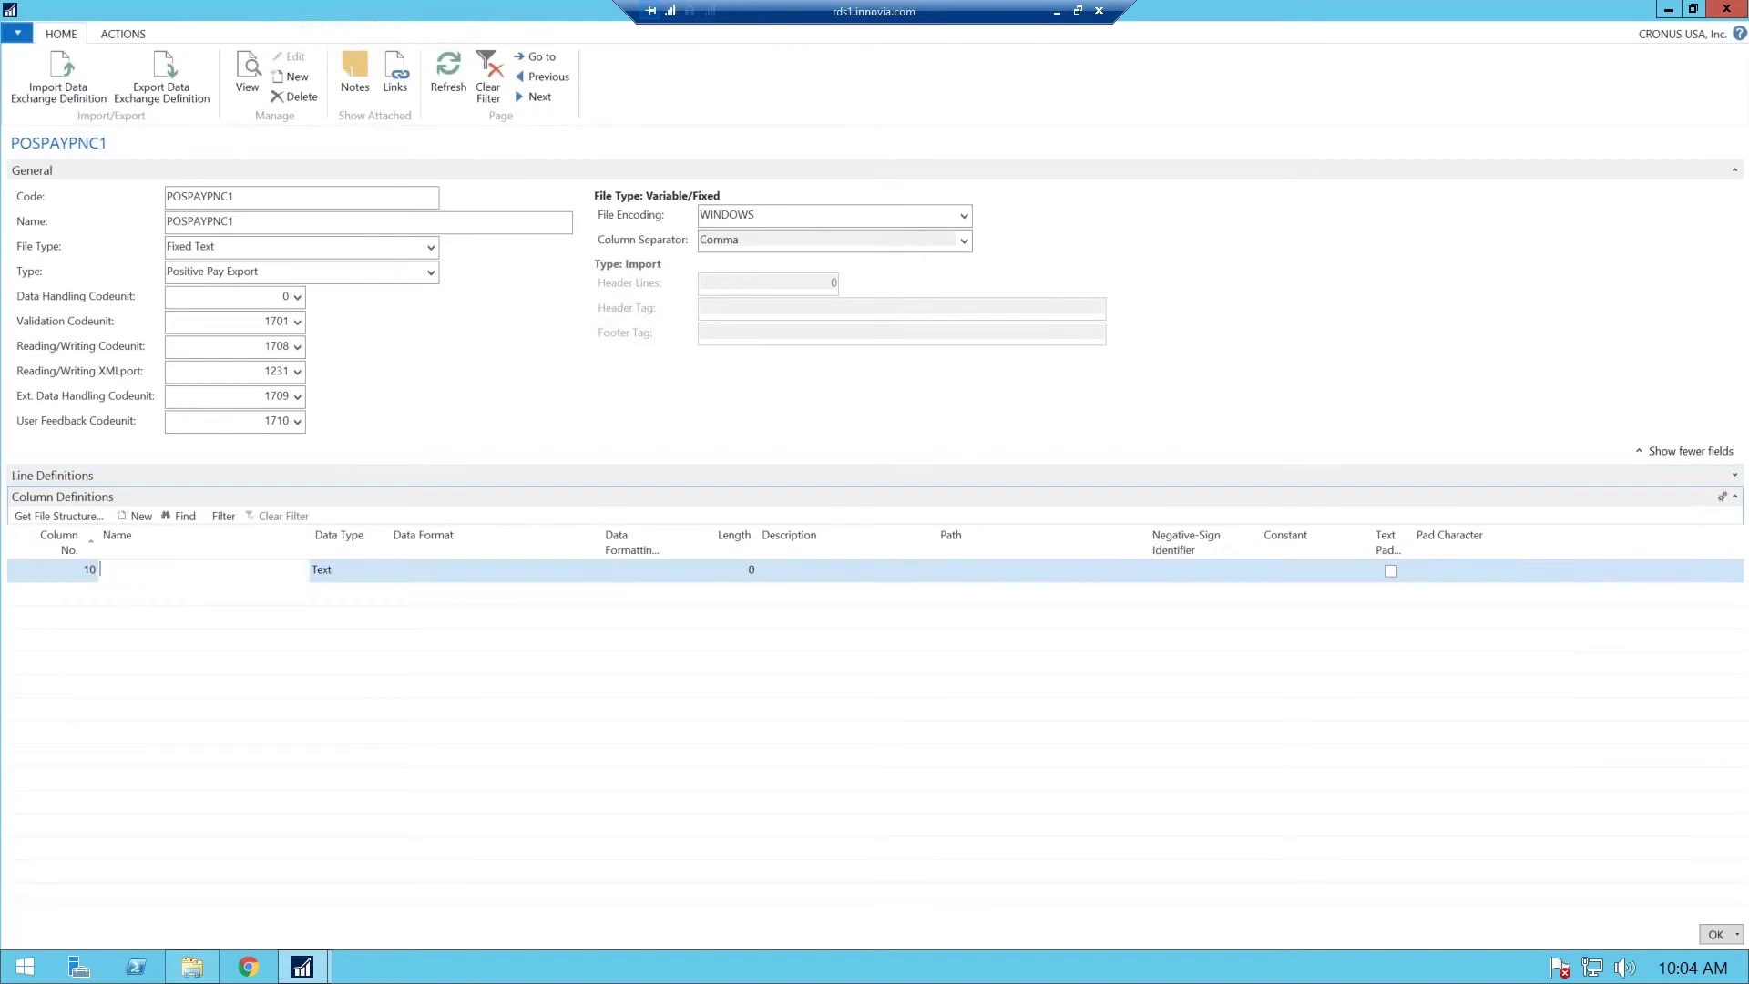
{"action": "key", "text": "shift+Tab"}
{"action": "type", "text": "1"}
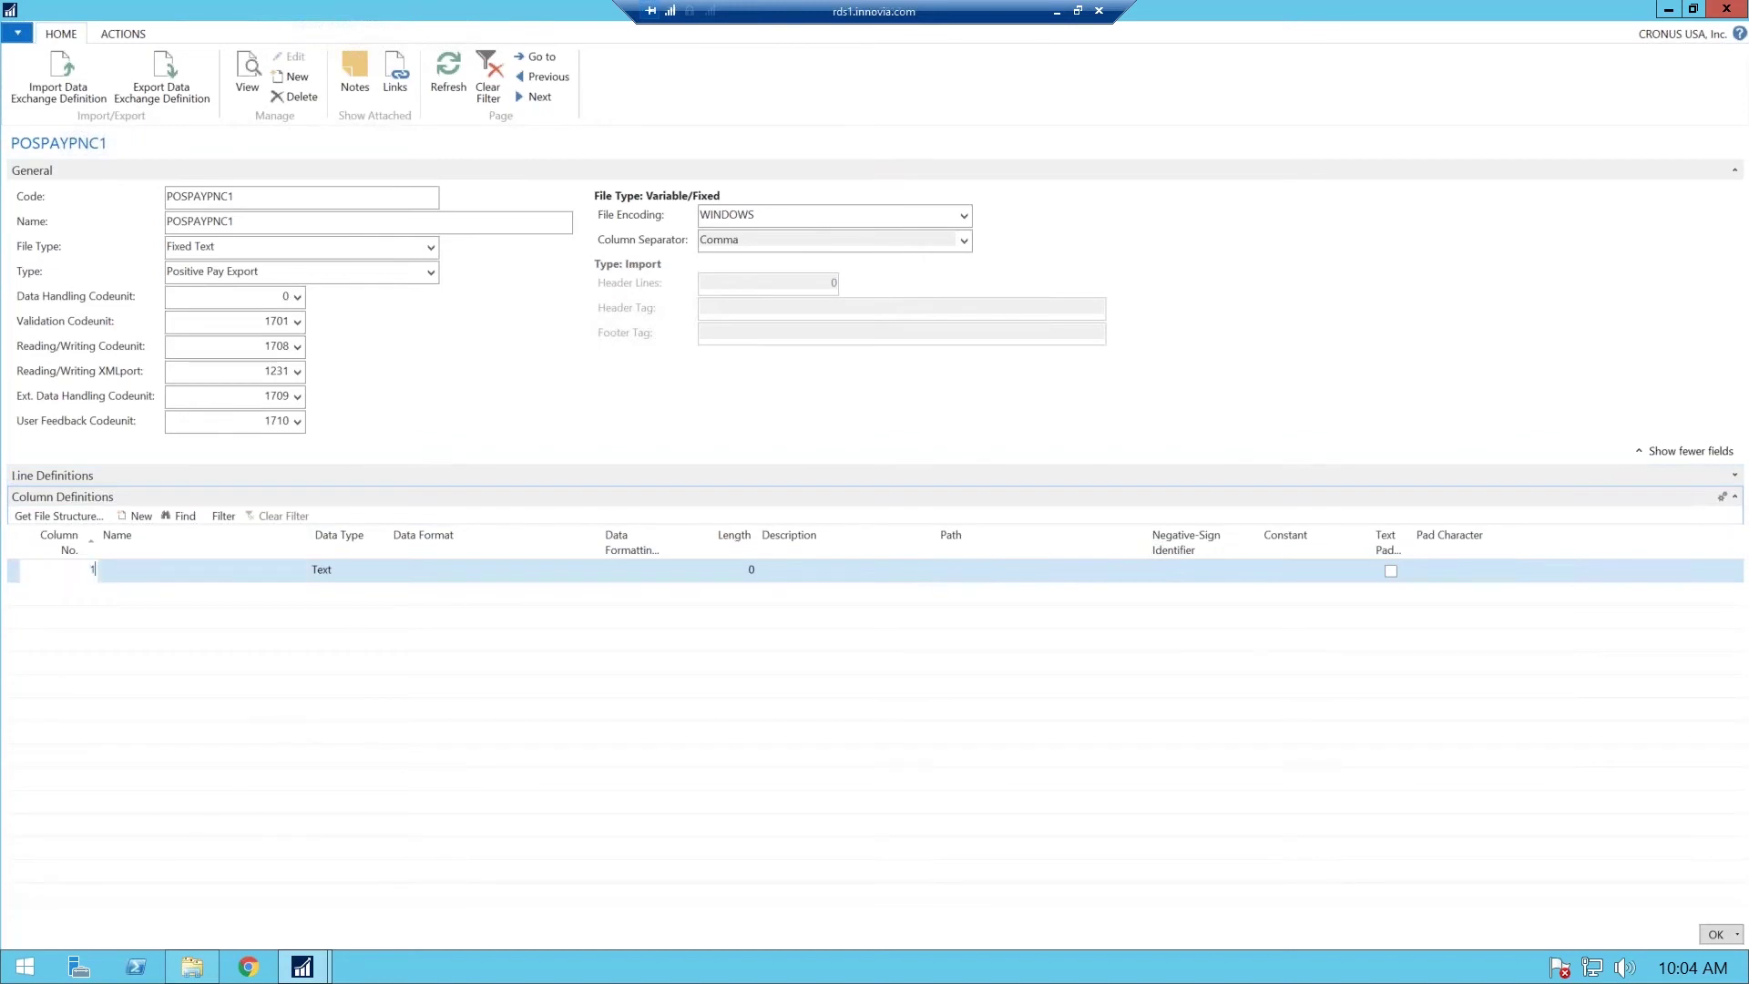
{"action": "key", "text": "Tab"}
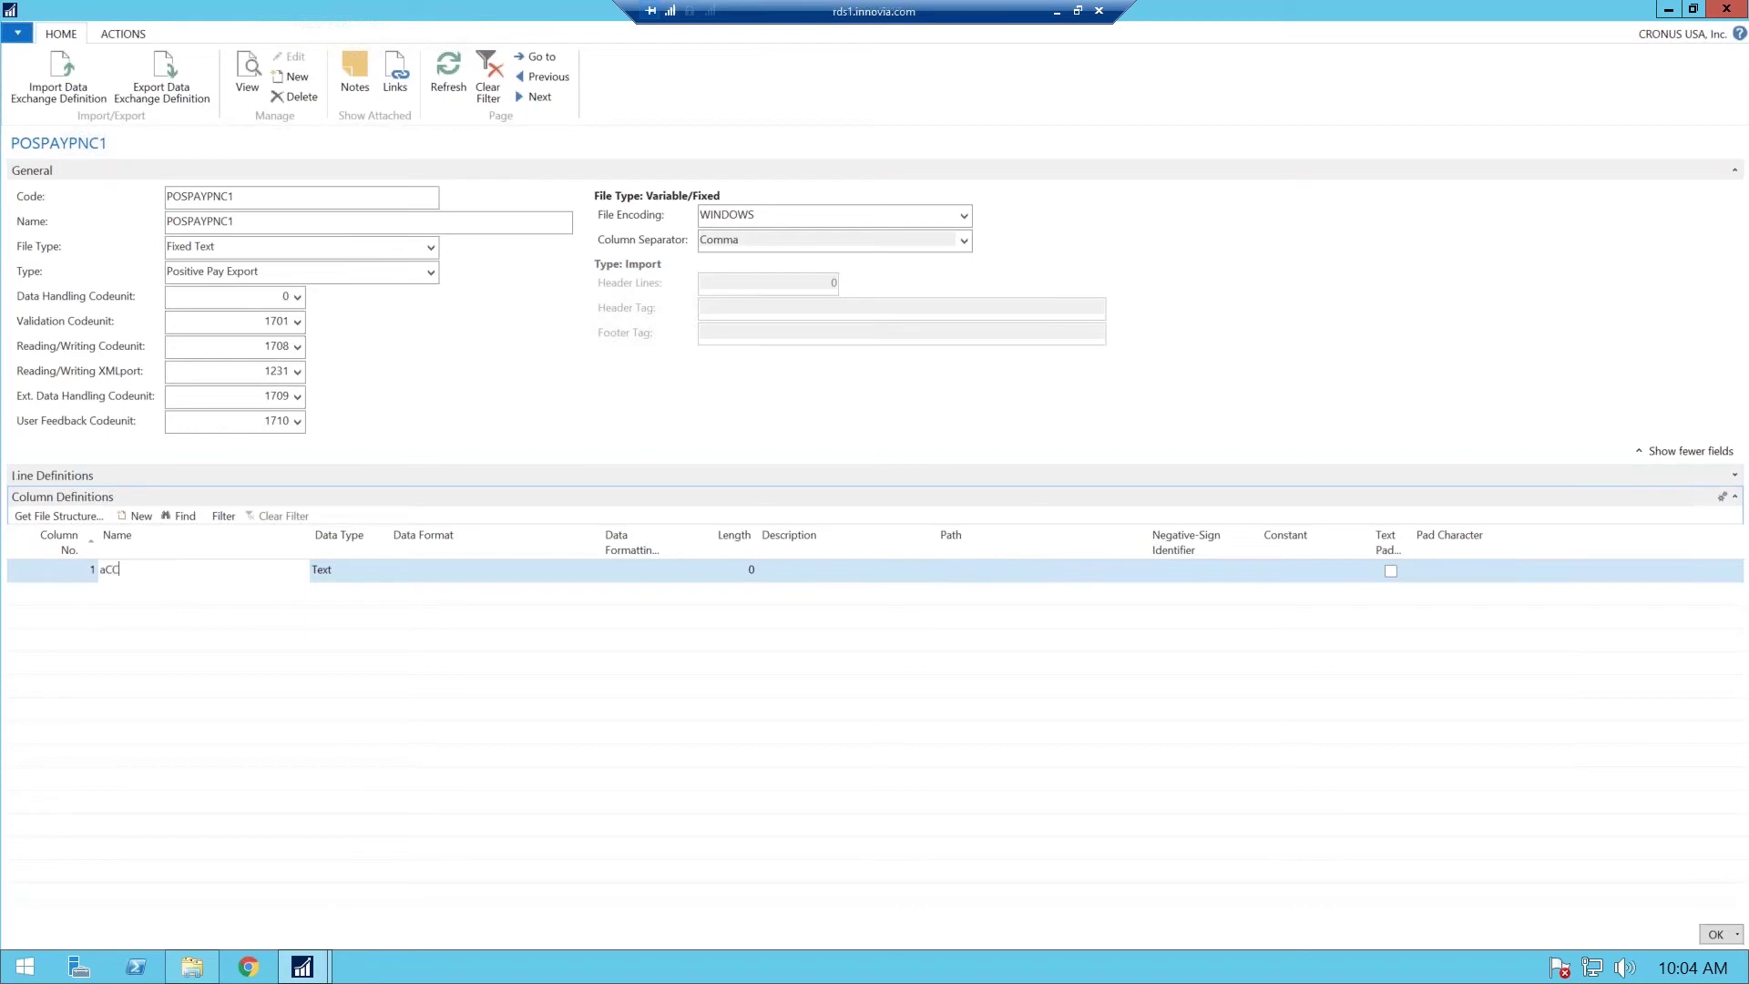
{"action": "type", "text": "Account Type"}
{"action": "key", "text": "Tab"}
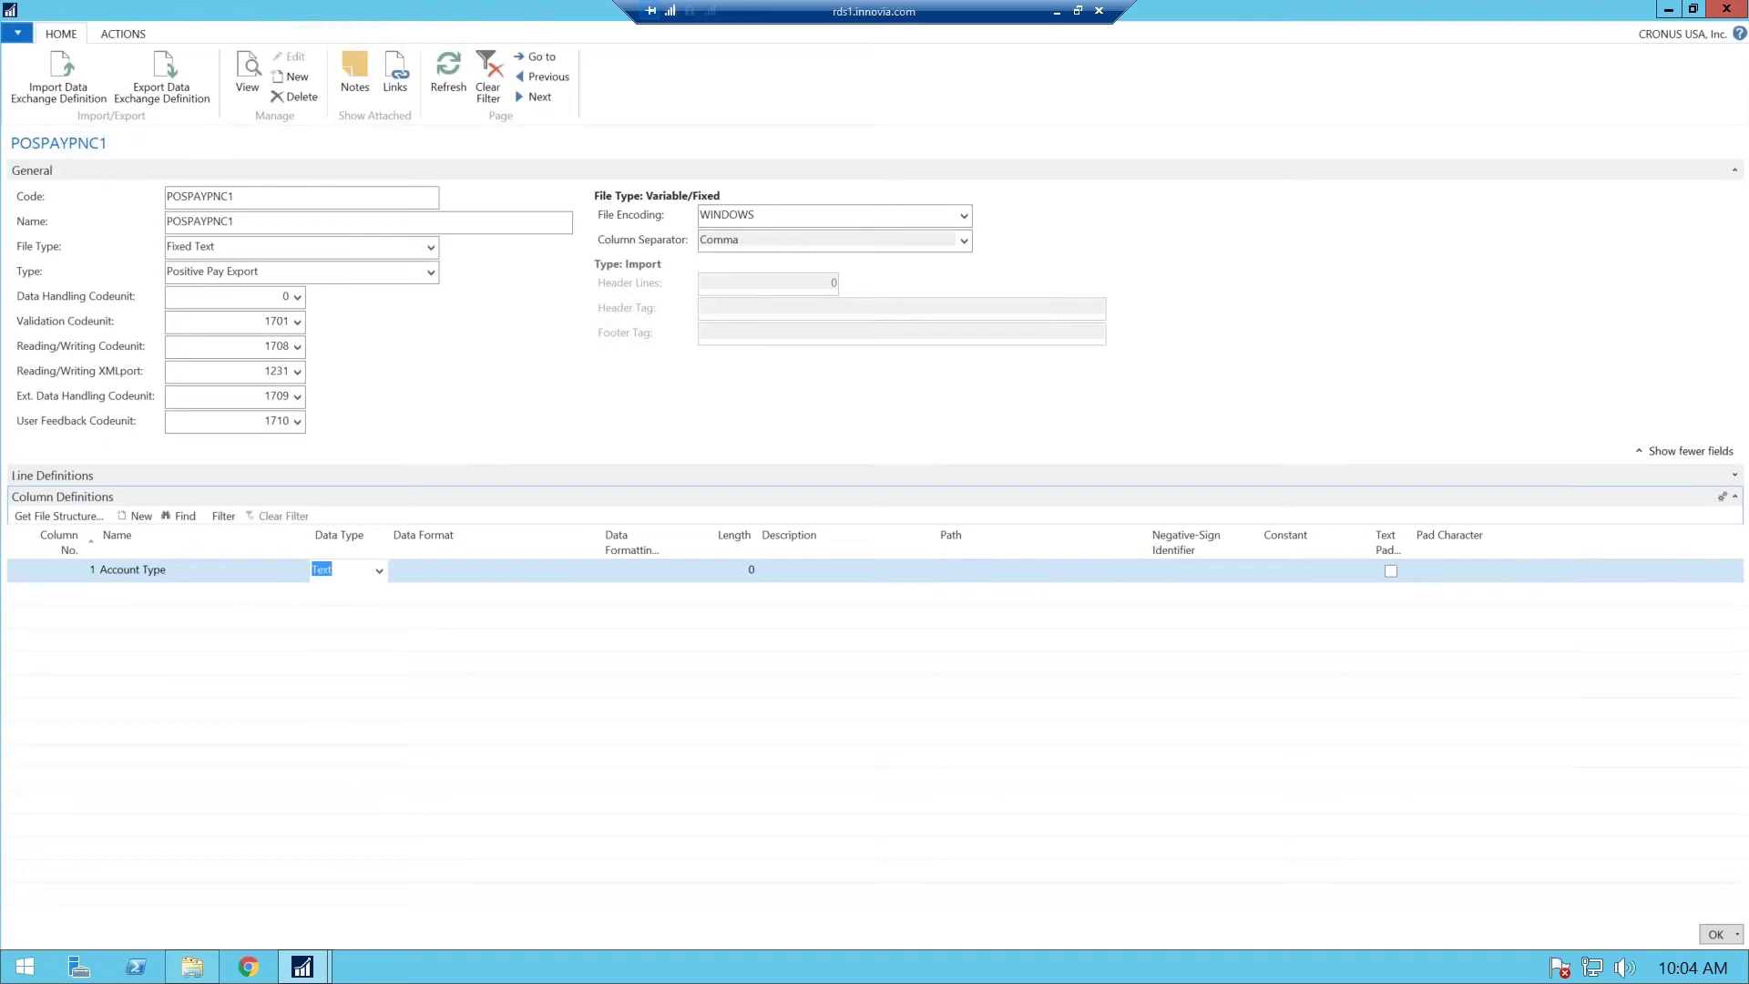
{"action": "key", "text": "shift+Tab"}
{"action": "type", "text": "Account N"}
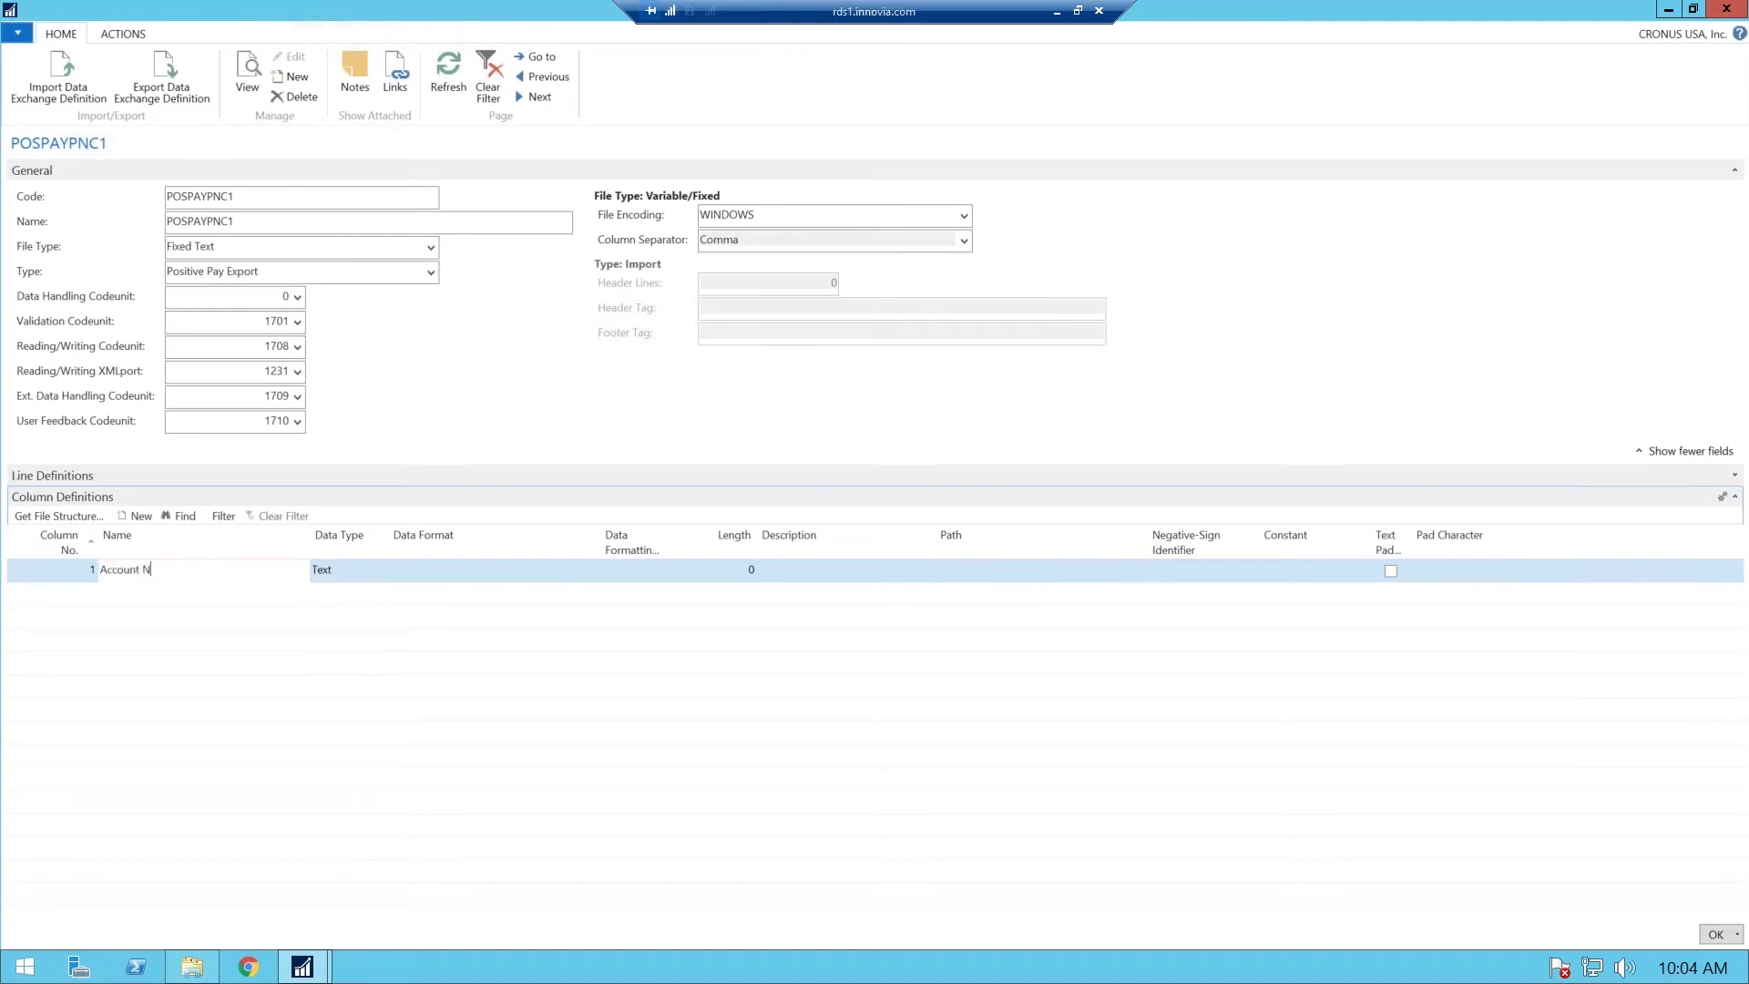
{"action": "type", "text": "umber"}
{"action": "key", "text": "Tab"}
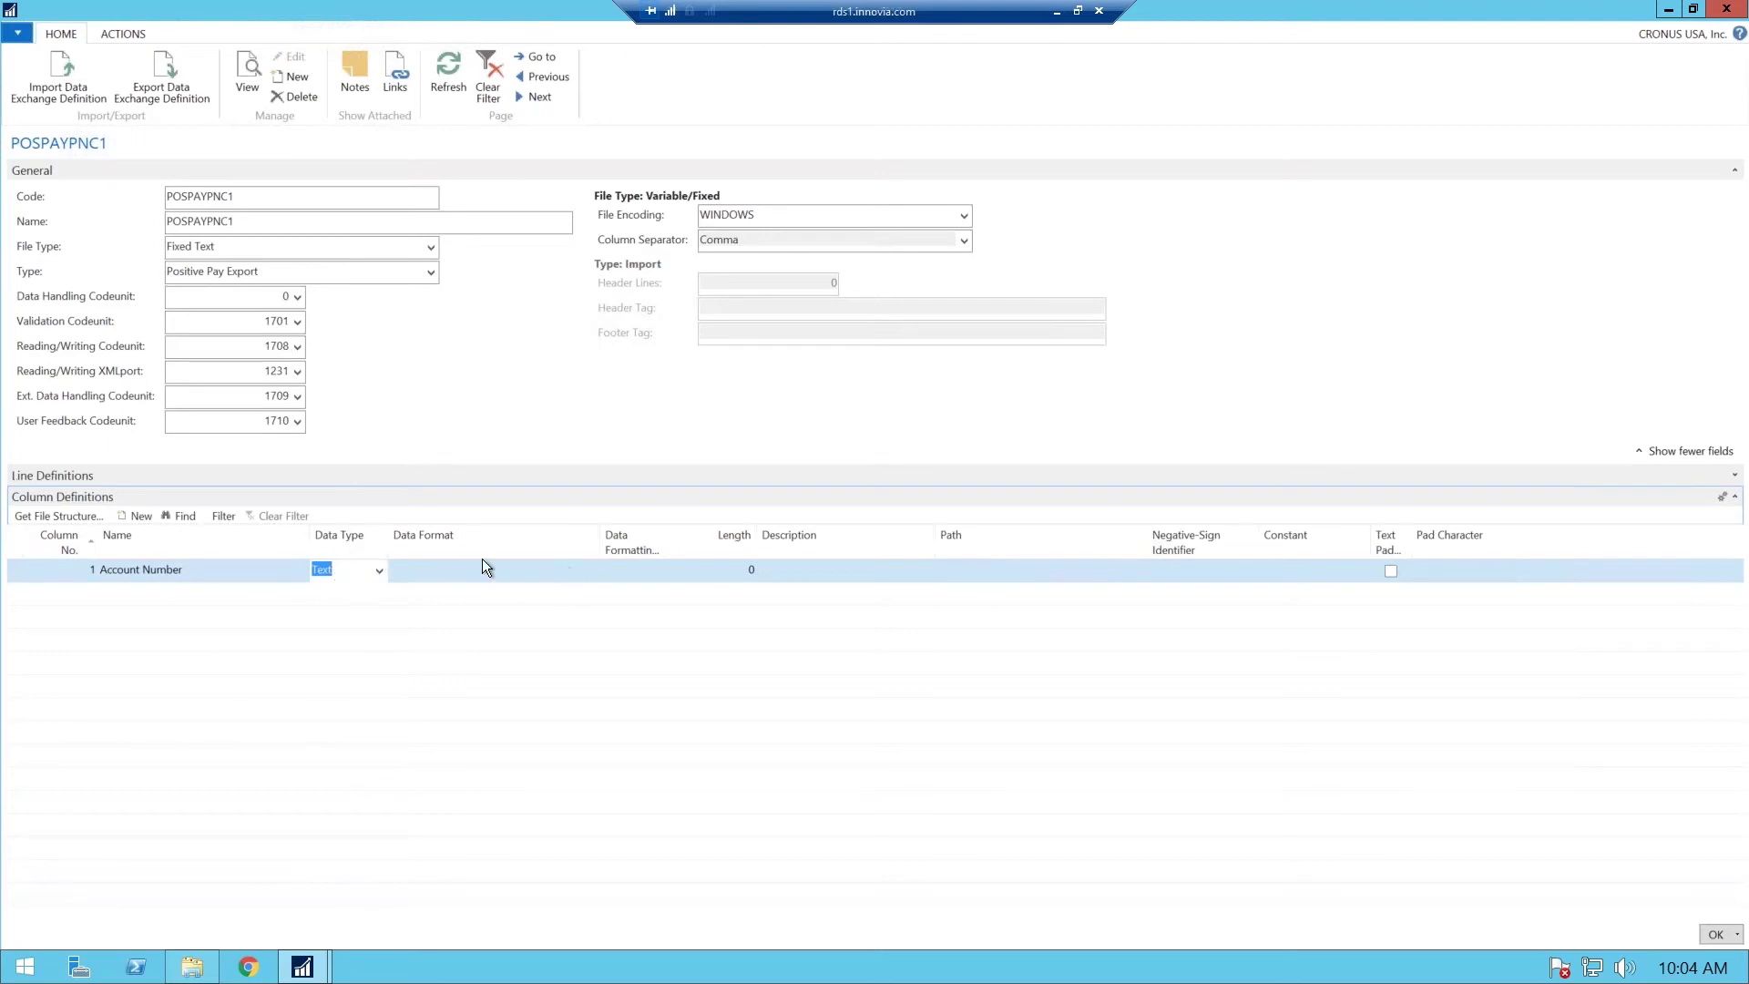
{"action": "left_click", "coordinate": [747, 569]}
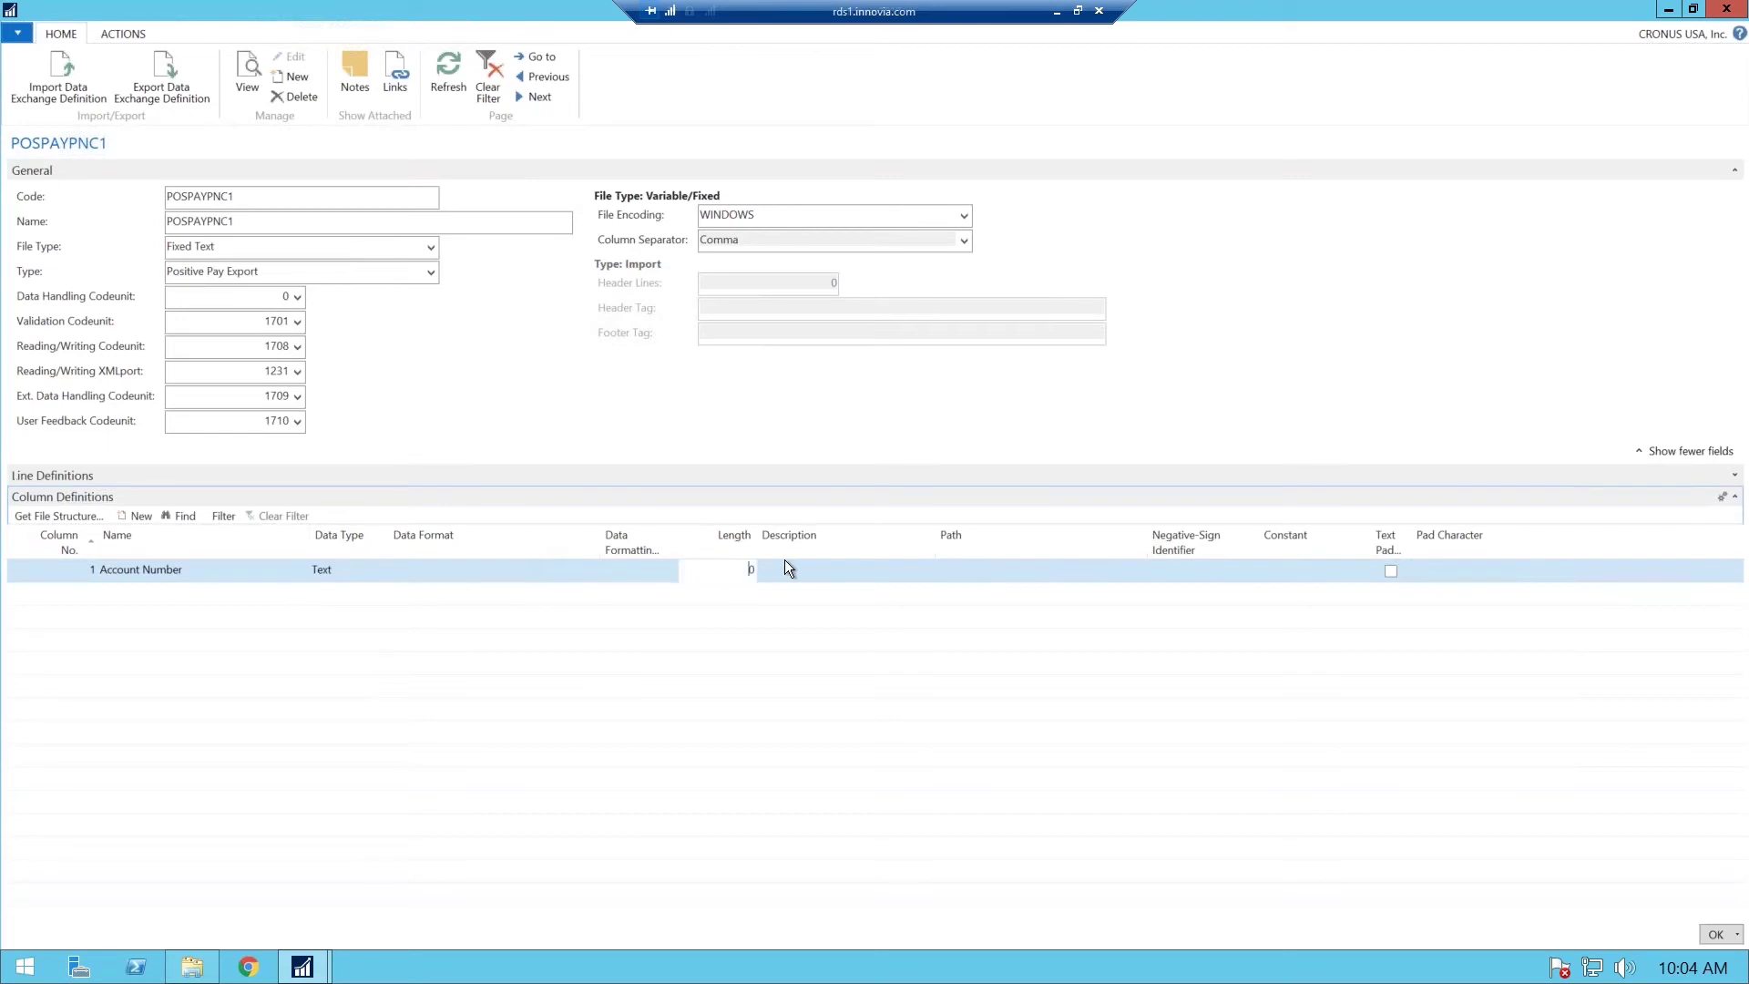
{"action": "double_click", "coordinate": [762, 566]}
{"action": "type", "text": "10"}
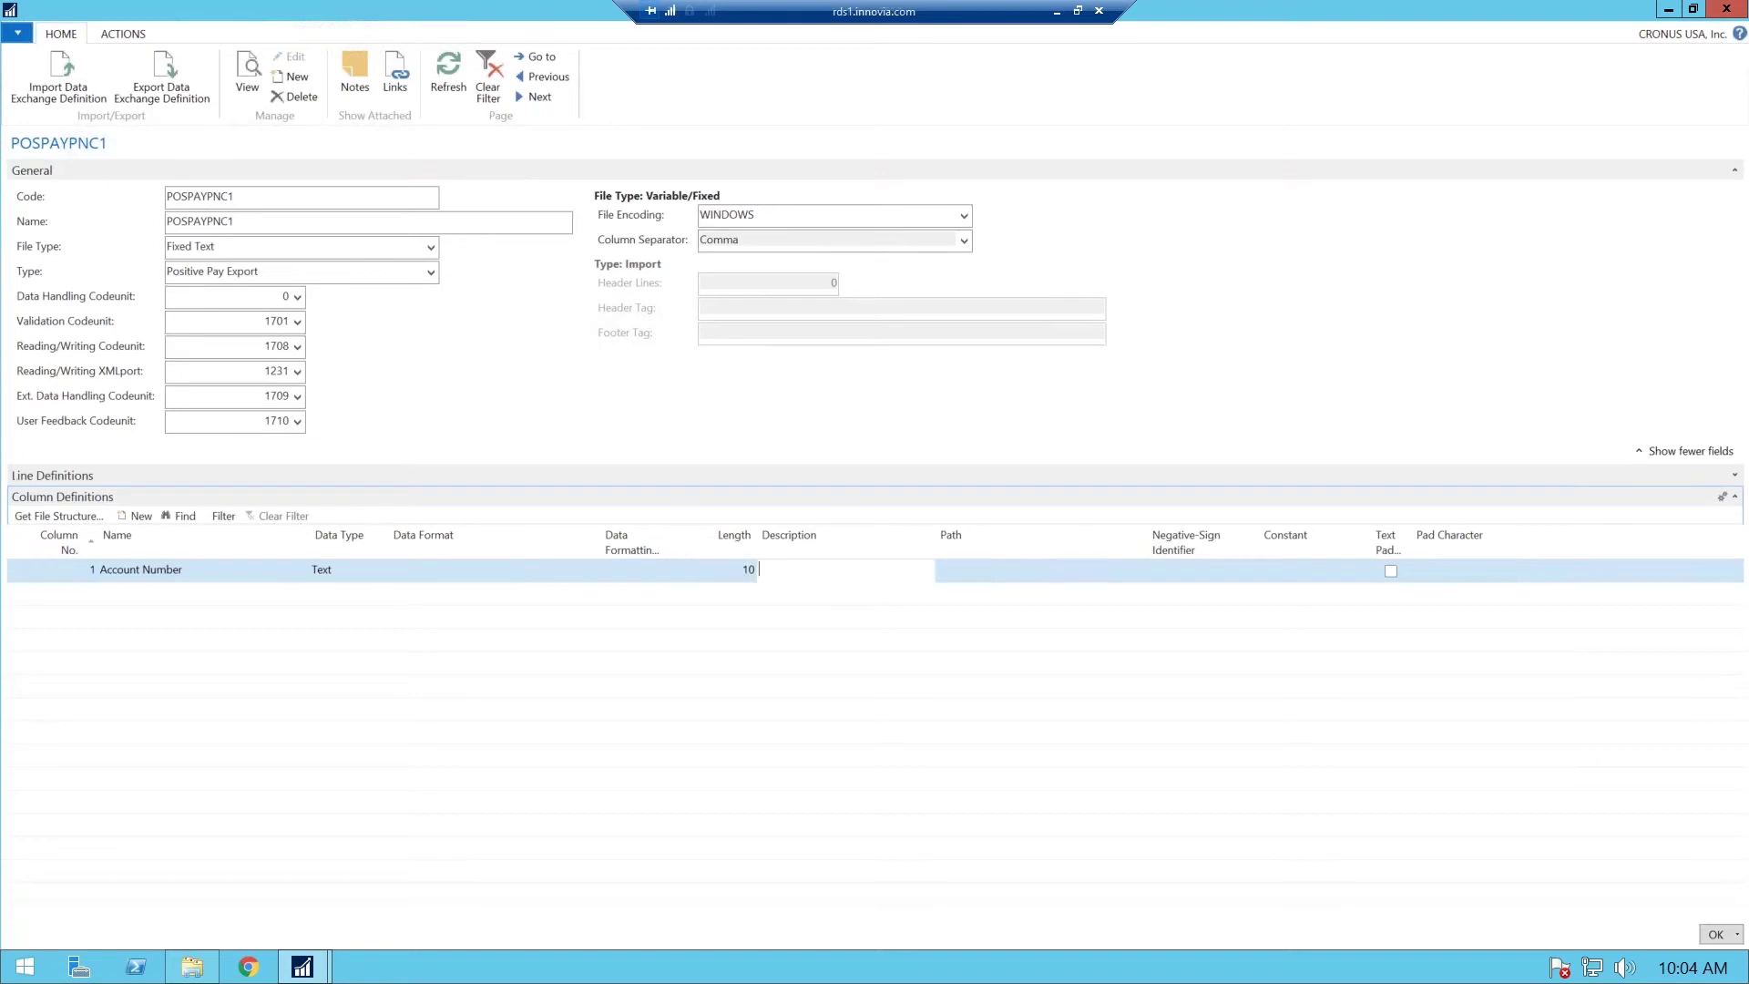
{"action": "left_click", "coordinate": [89, 593]}
- Add column 2, Record Type Code, with length 10
{"action": "double_click", "coordinate": [91, 592]}
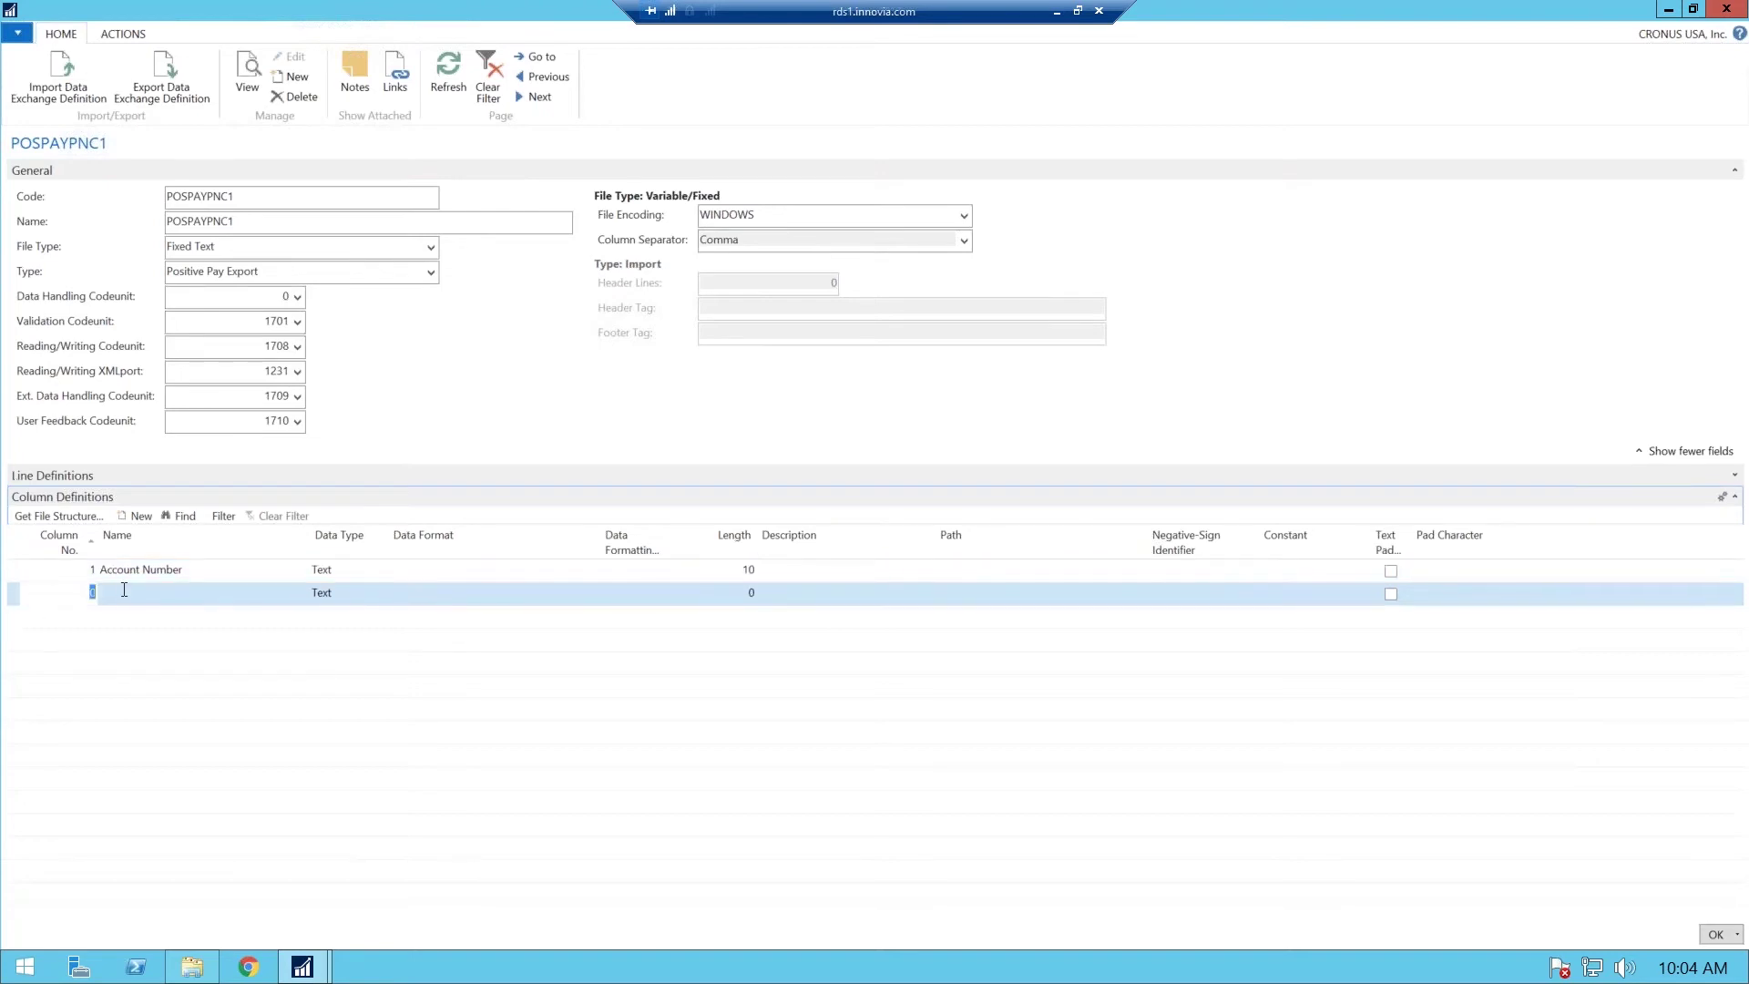
{"action": "type", "text": "2"}
{"action": "key", "text": "Tab"}
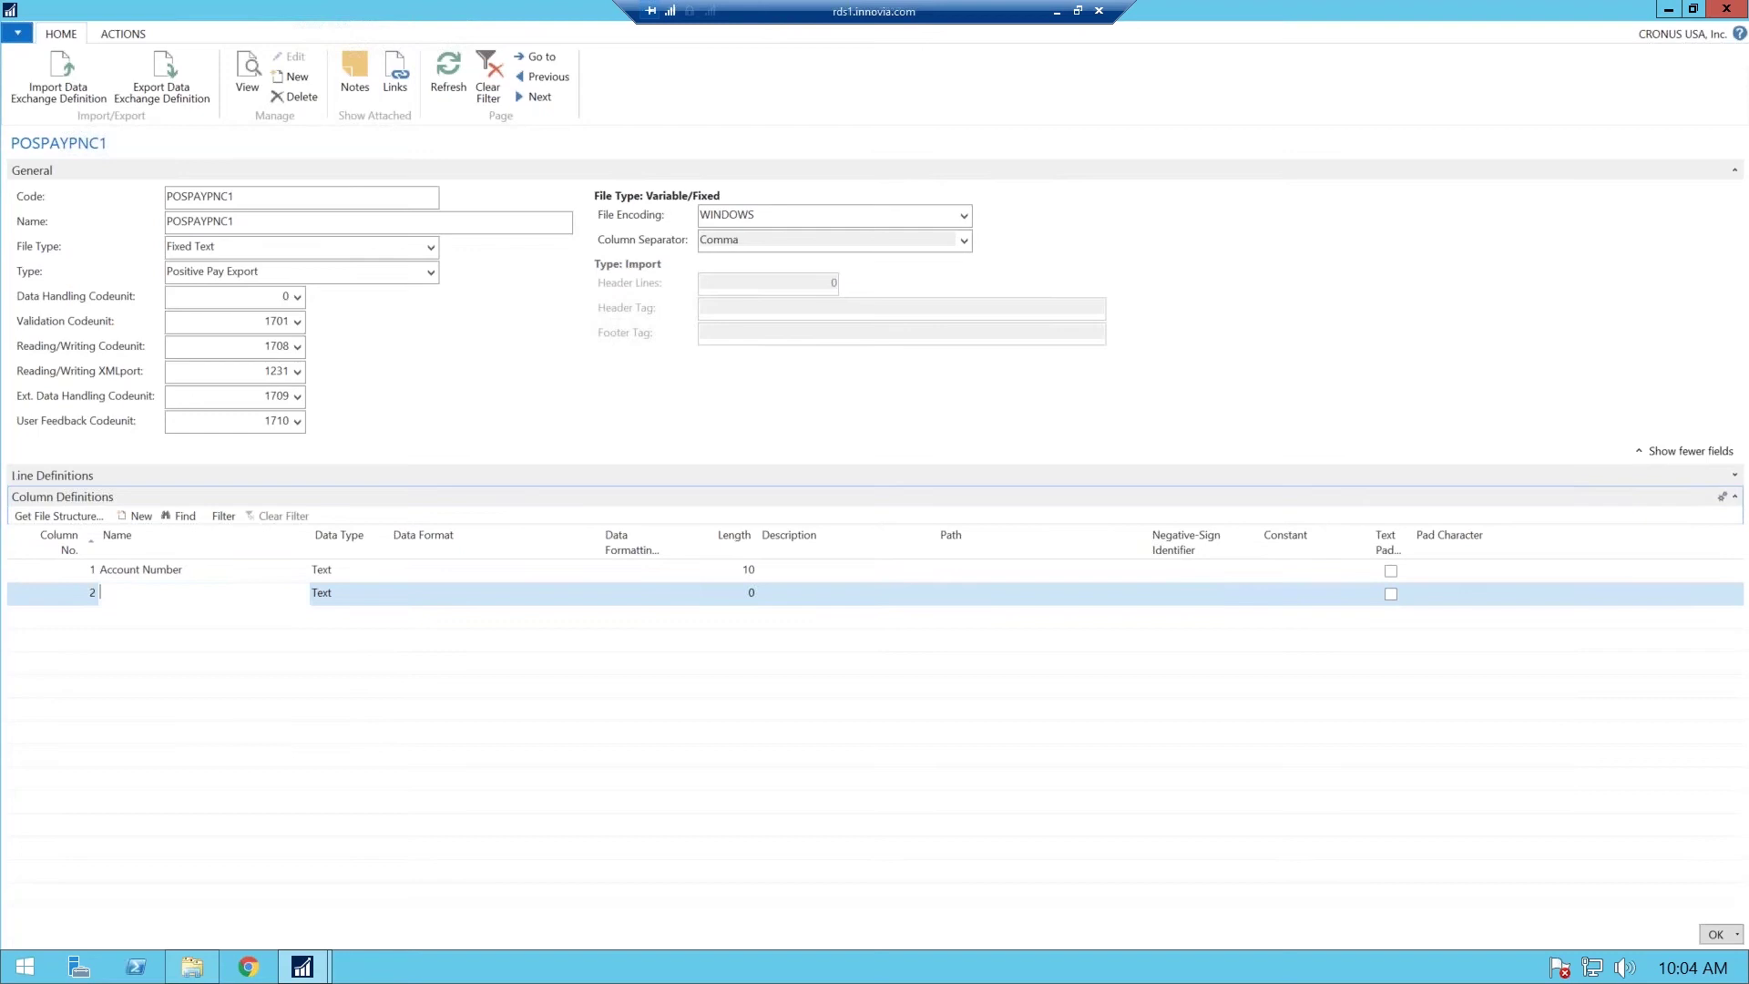
{"action": "type", "text": "Record Tupe"}
{"action": "key", "text": "BackSpace"}
{"action": "key", "text": "BackSpace"}
{"action": "key", "text": "BackSpace"}
{"action": "key", "text": "BackSpace"}
{"action": "type", "text": "ype Code"}
{"action": "key", "text": "Tab"}
{"action": "key", "text": "Tab"}
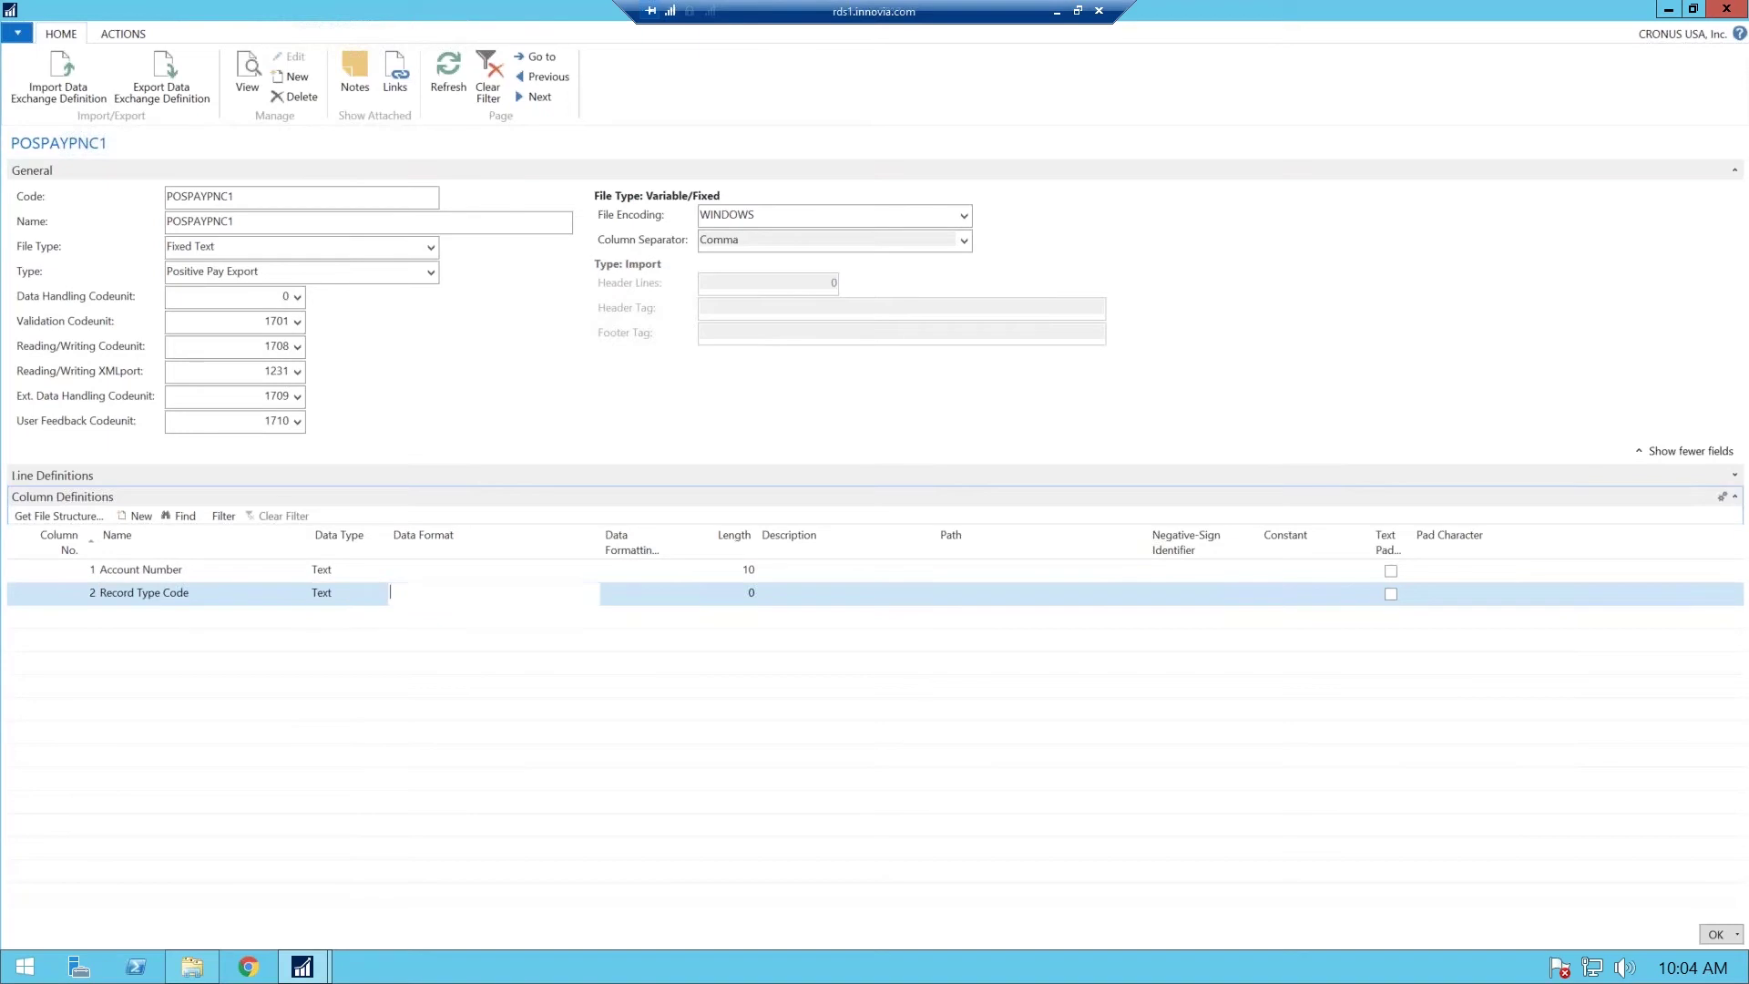
{"action": "key", "text": "Tab"}
{"action": "key", "text": "Tab"}
{"action": "type", "text": "10"}
{"action": "key", "text": "Tab"}
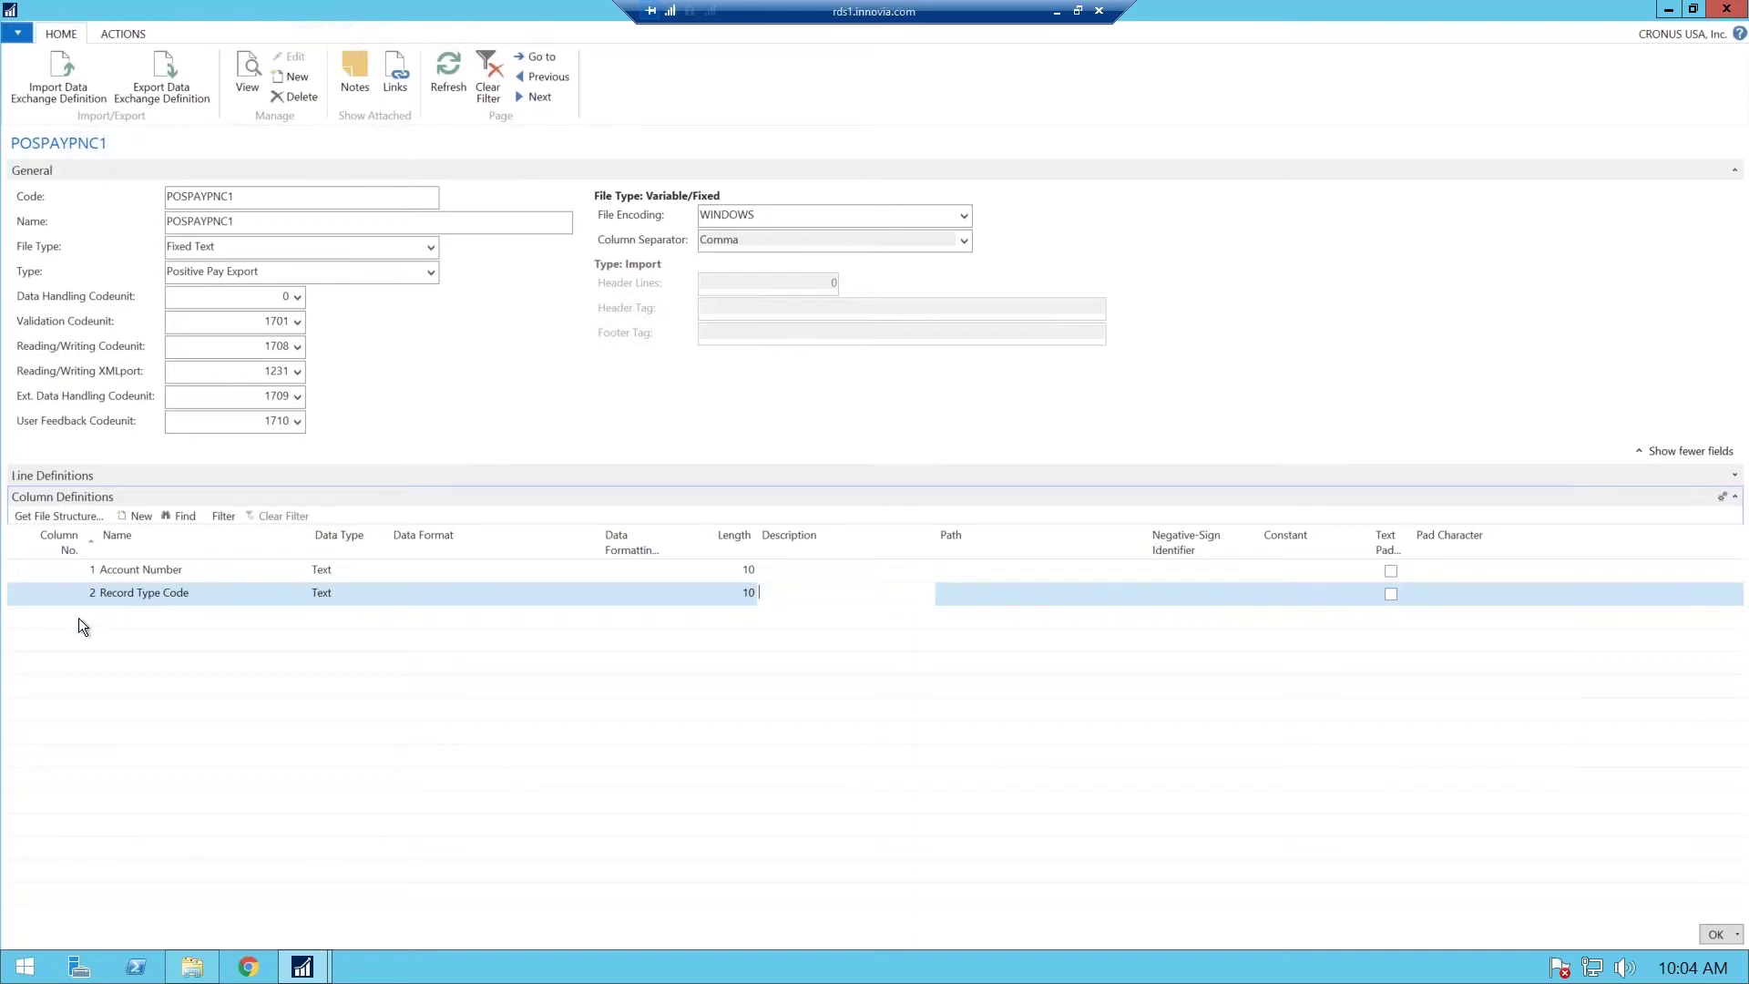
- Add column 3, Check Number, with length 6
{"action": "left_click", "coordinate": [135, 610]}
{"action": "type", "text": "3"}
{"action": "key", "text": "Tab"}
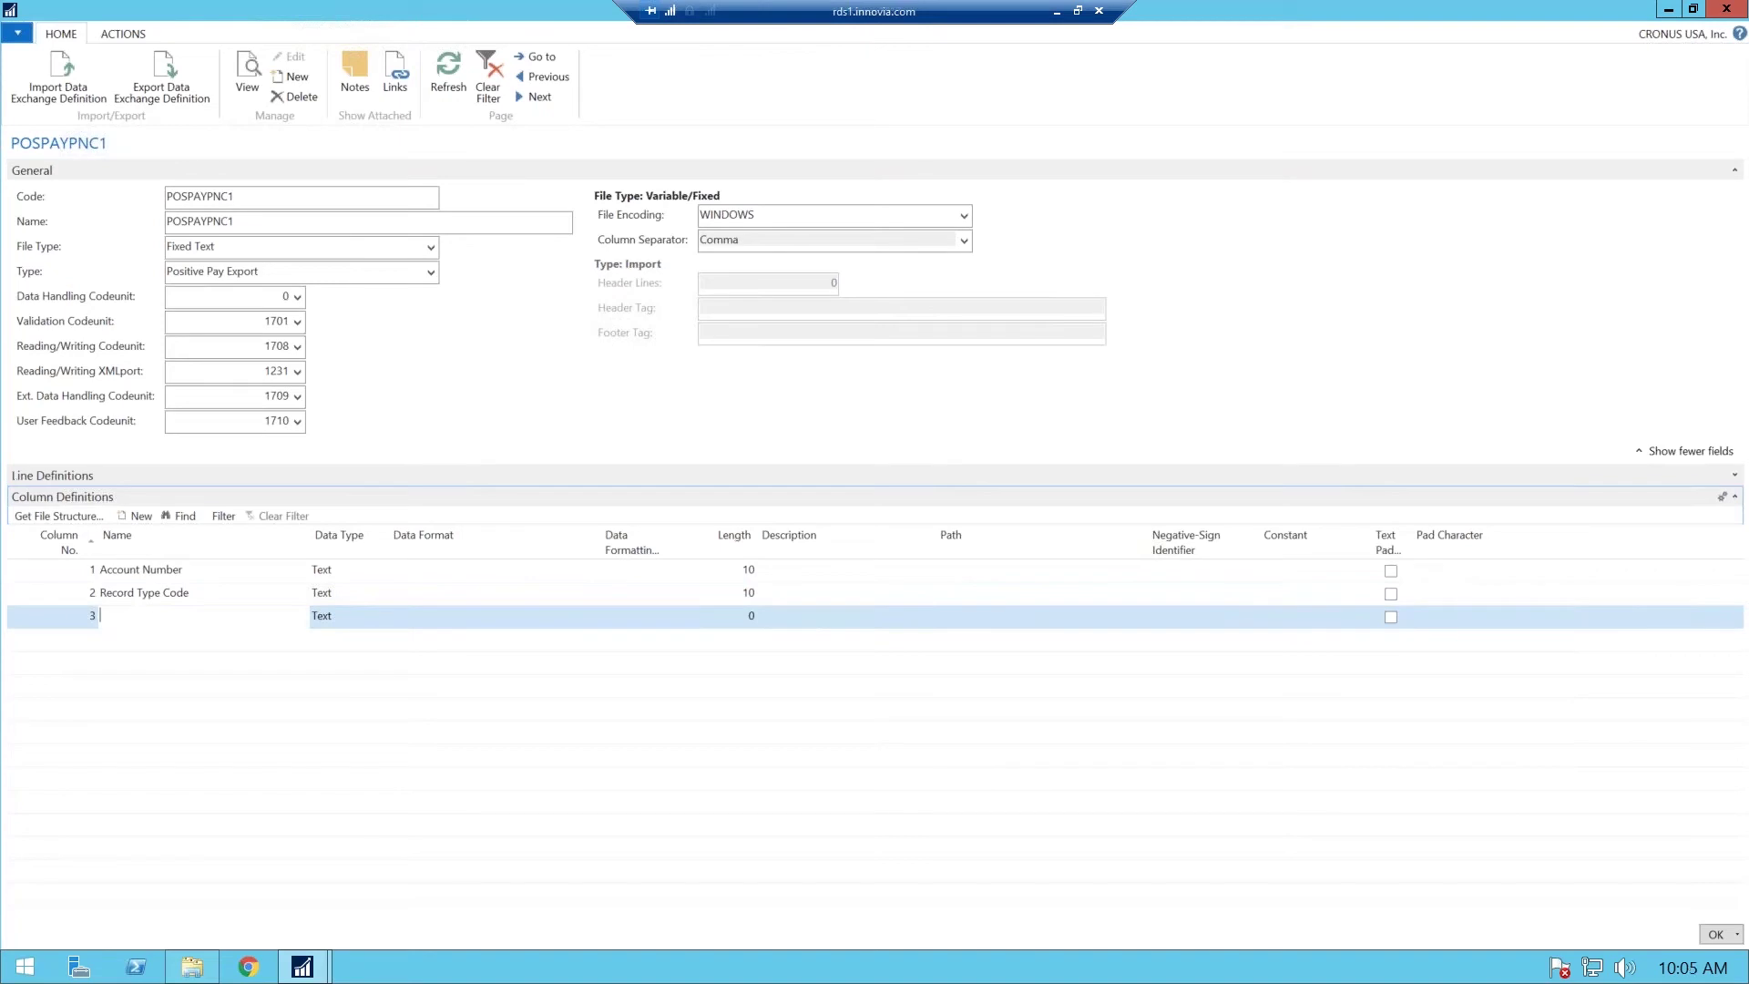
{"action": "type", "text": "Check Number"}
{"action": "key", "text": "Tab"}
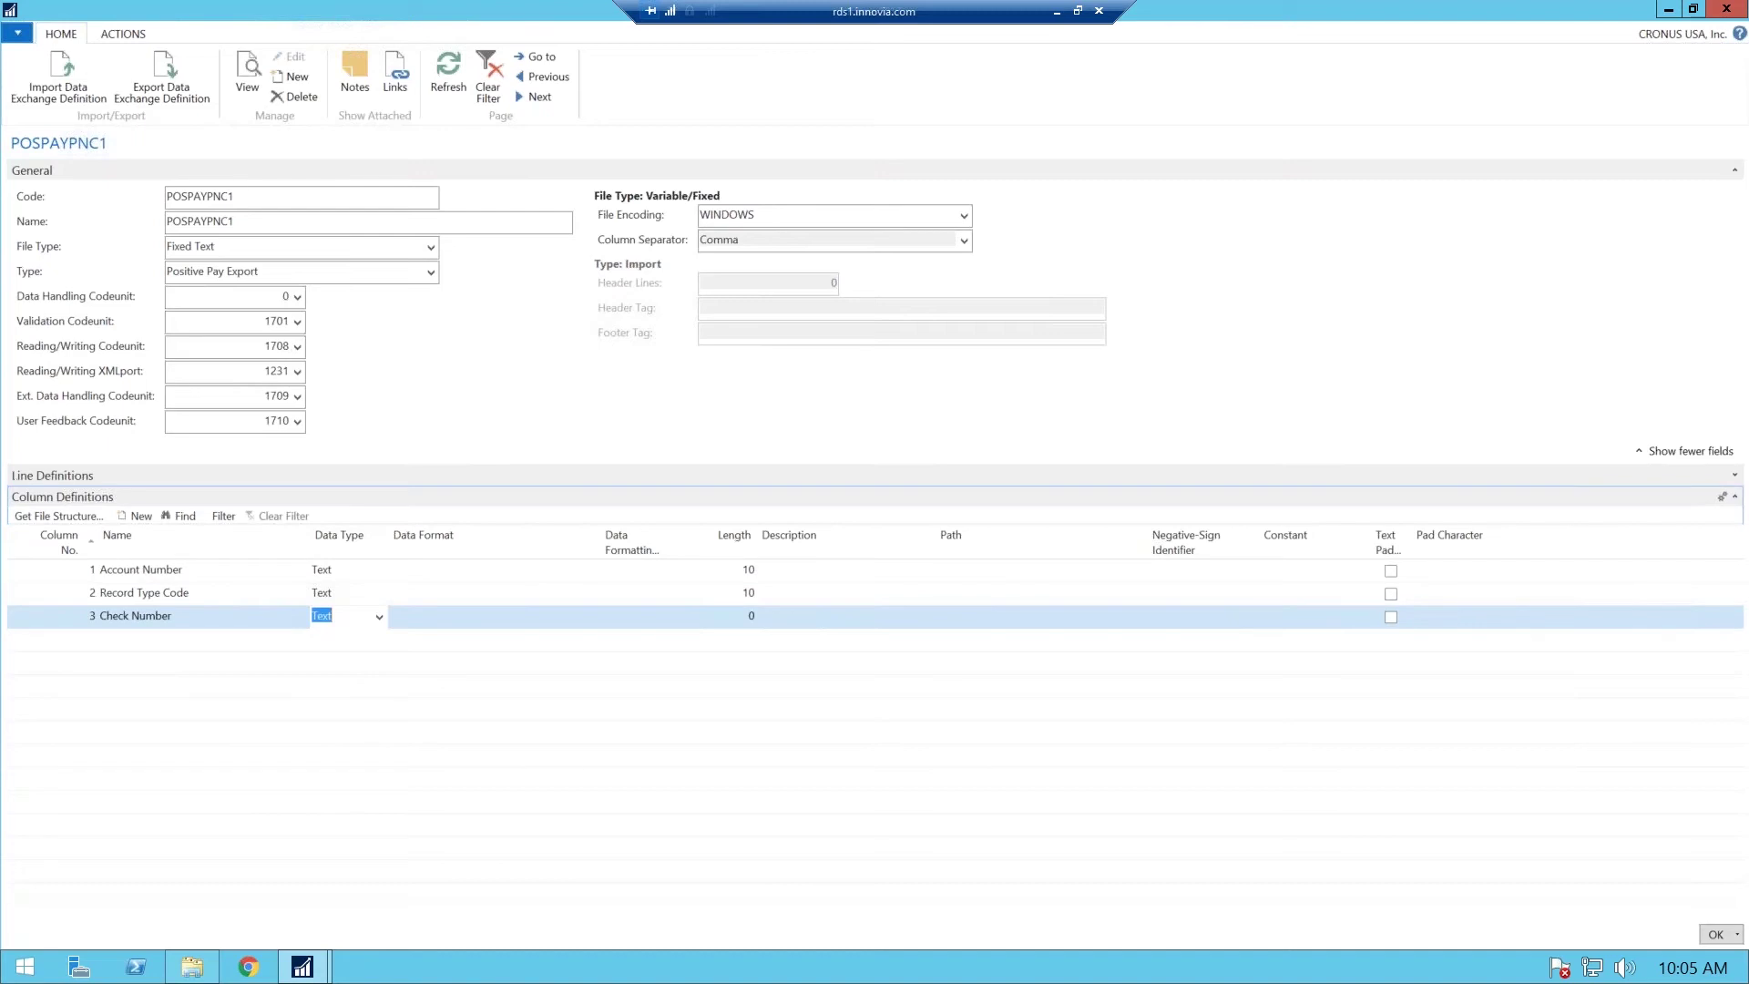
{"action": "key", "text": "Tab"}
{"action": "key", "text": "Tab"}
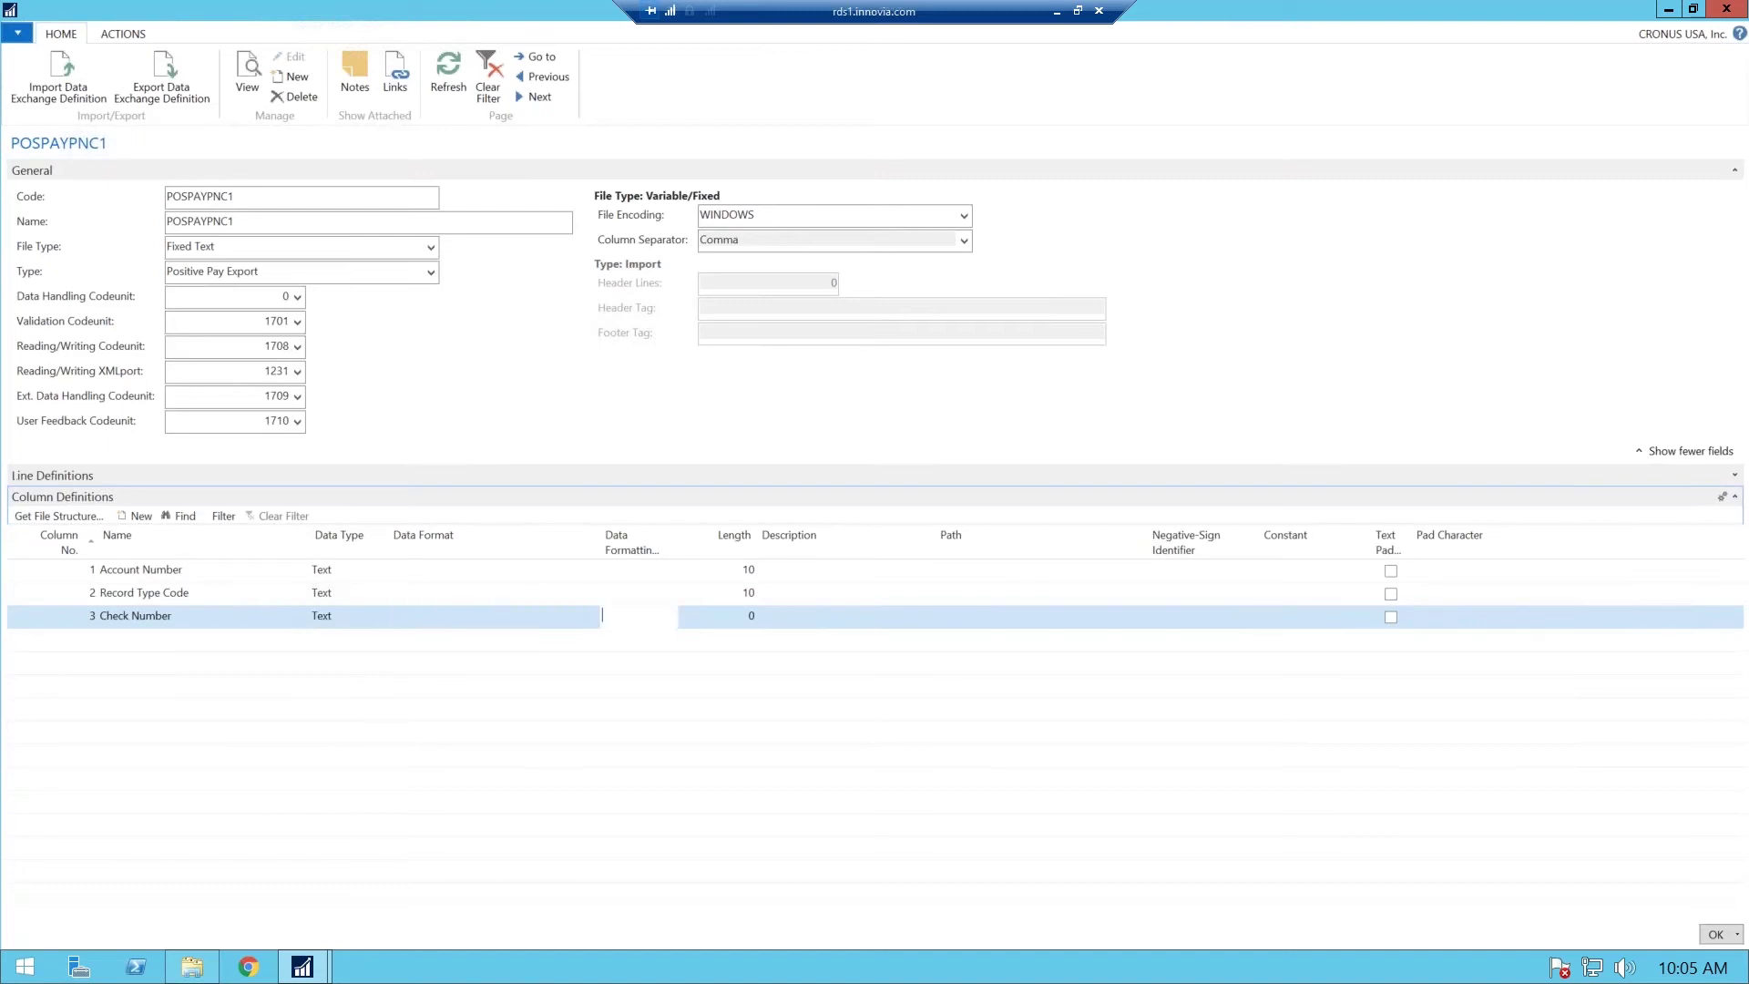
{"action": "key", "text": "Tab"}
{"action": "type", "text": "6"}
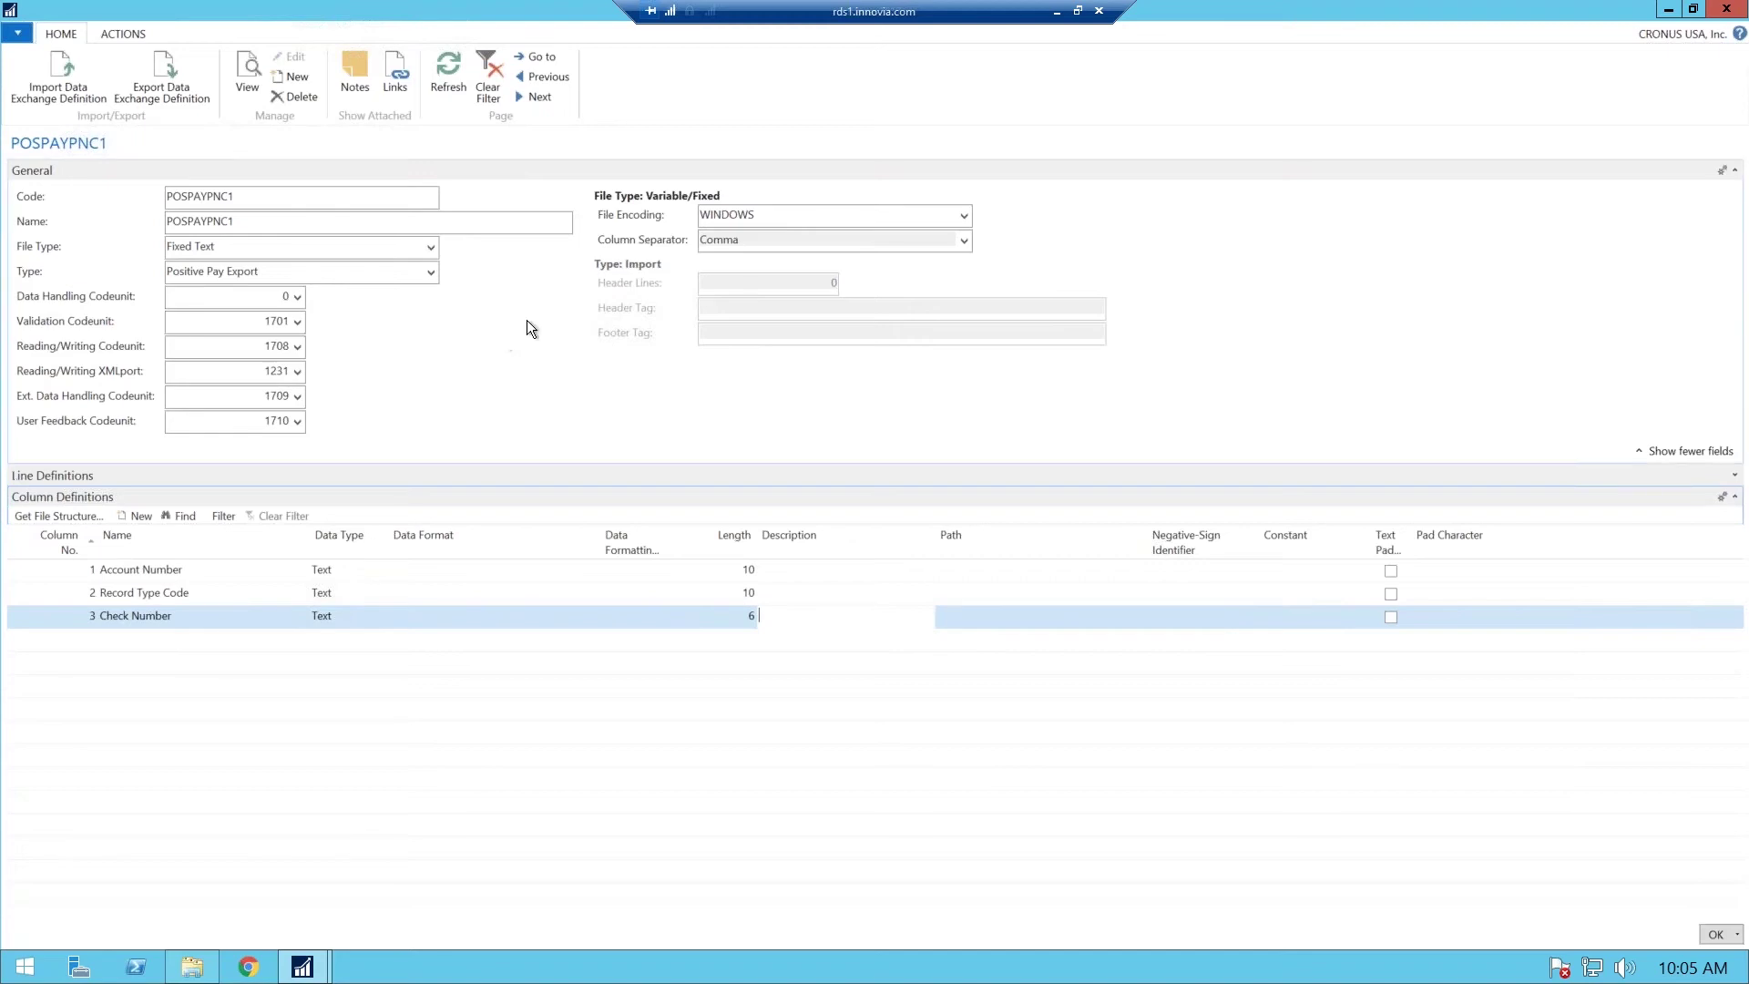
- Close the POSPAYPNC1 draft, review POSPAYPNC's column rows from Check Issue Date to Record Type, then show Line Definitions
{"action": "left_click", "coordinate": [1734, 11]}
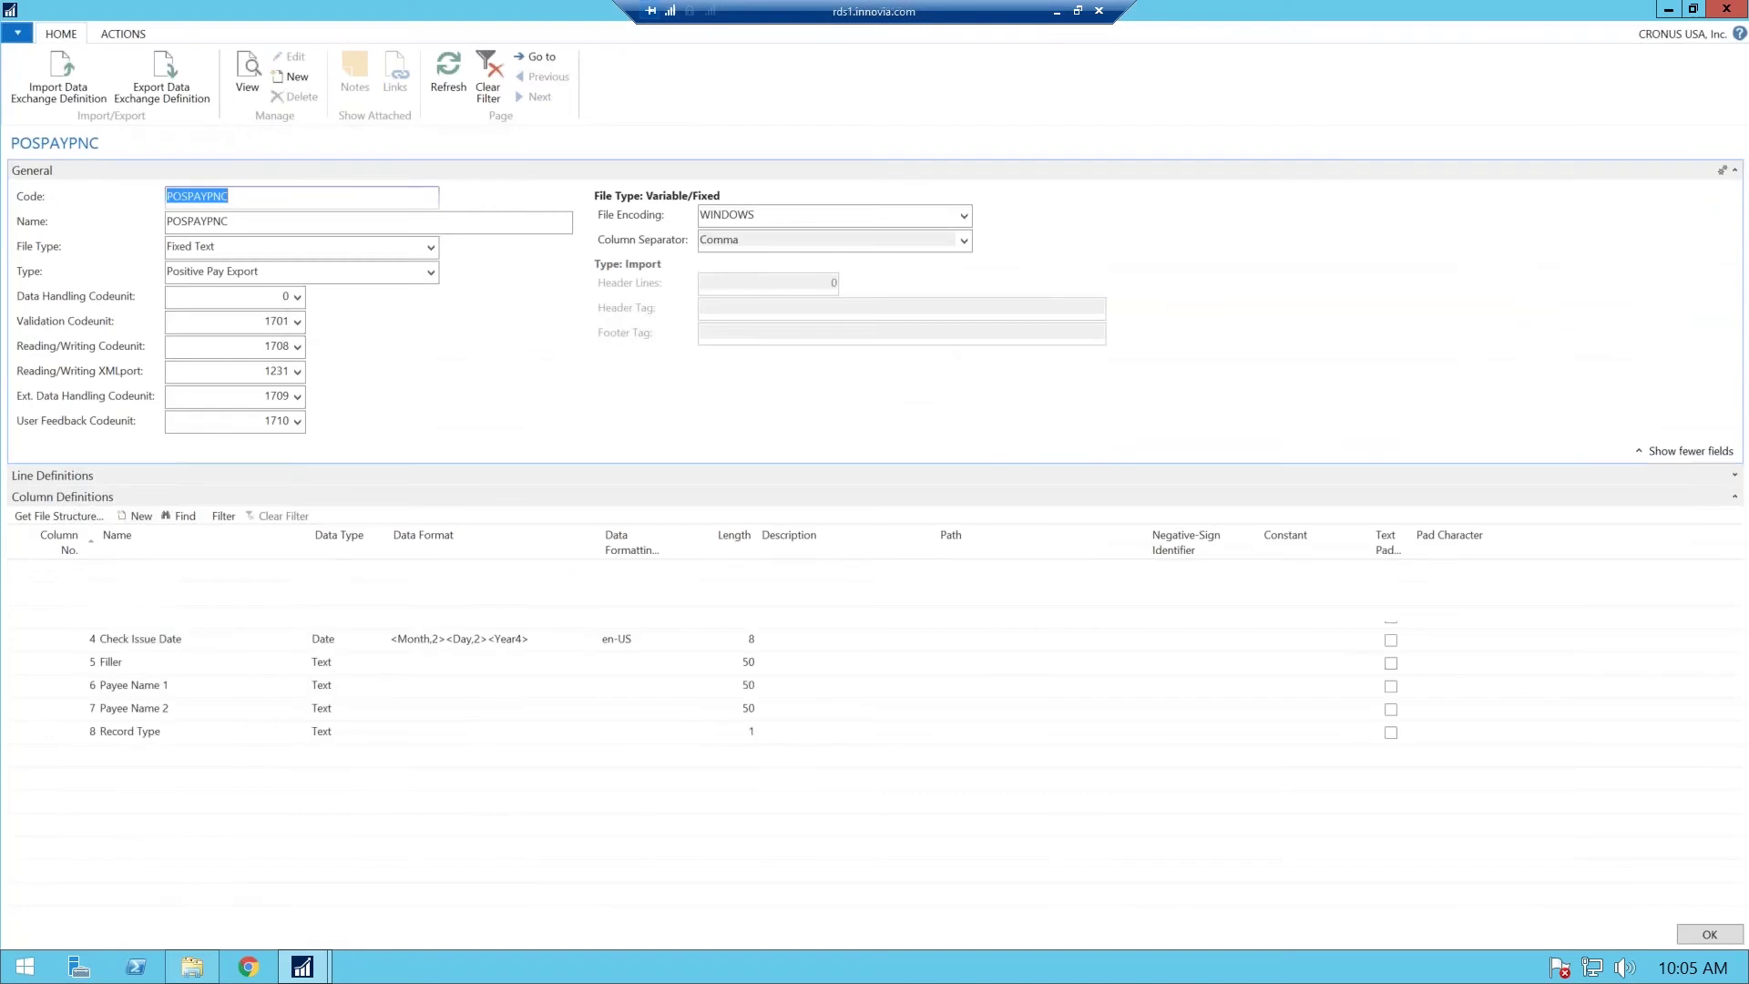
{"action": "left_click_drag", "start_coordinate": [16, 570], "coordinate": [25, 735]}
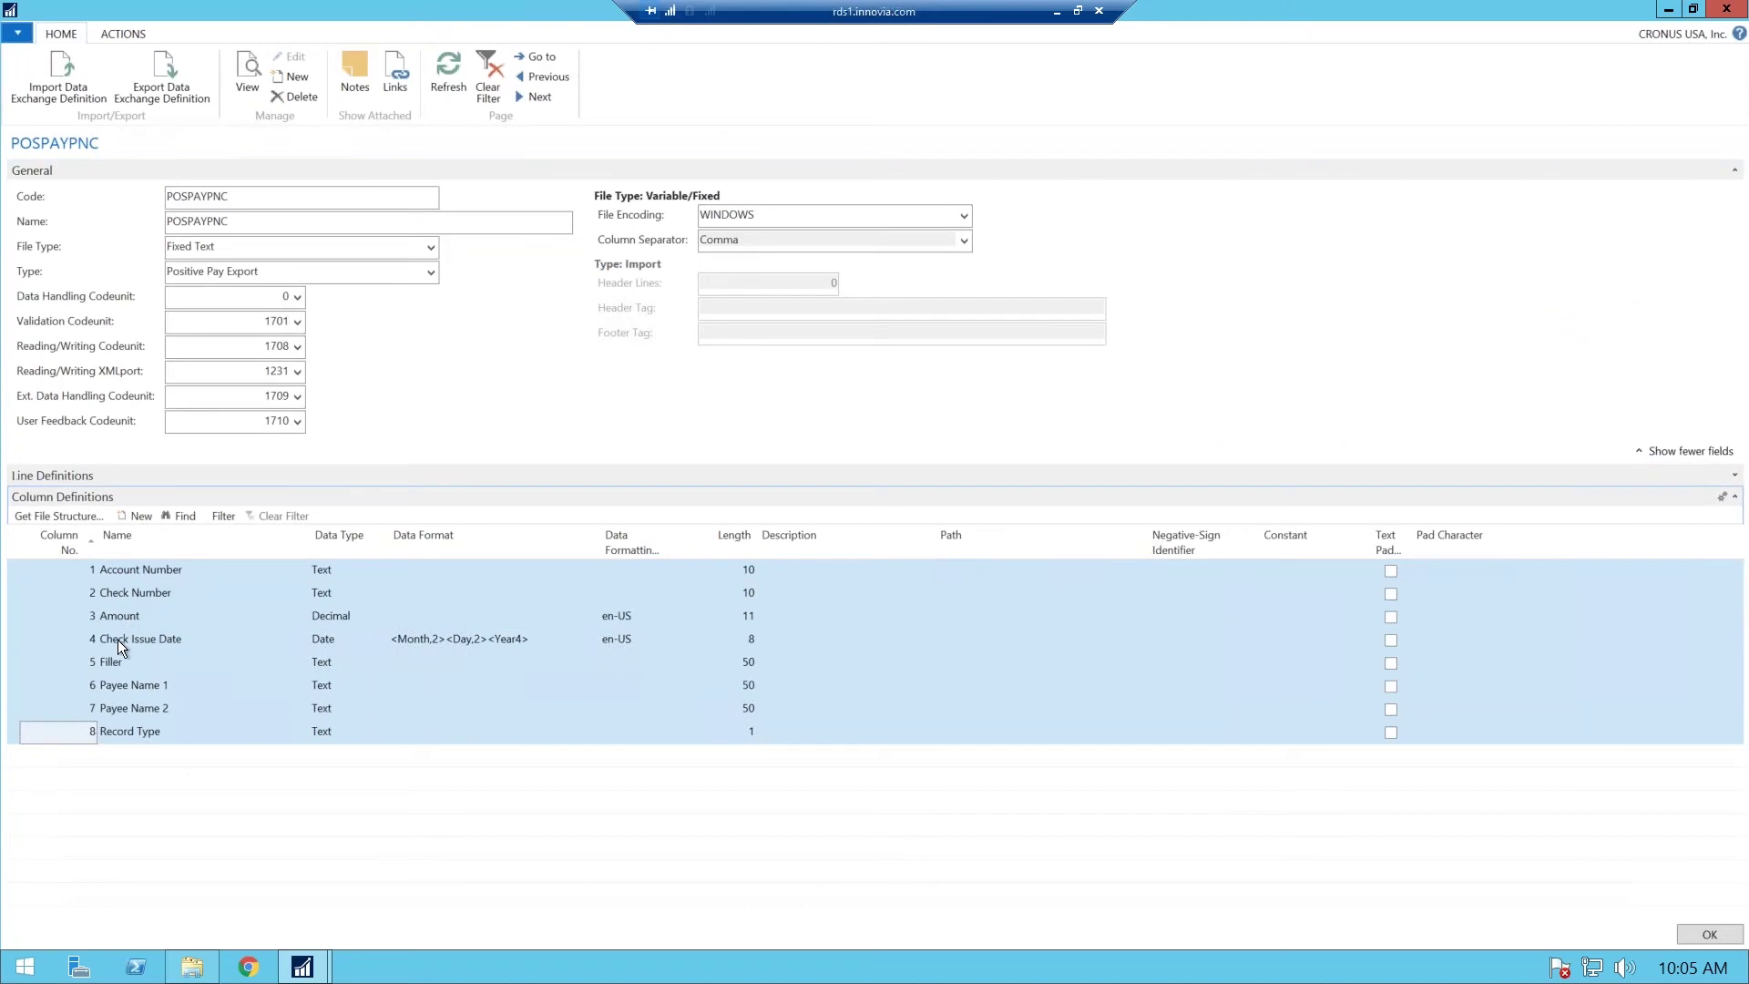
{"action": "left_click", "coordinate": [19, 637]}
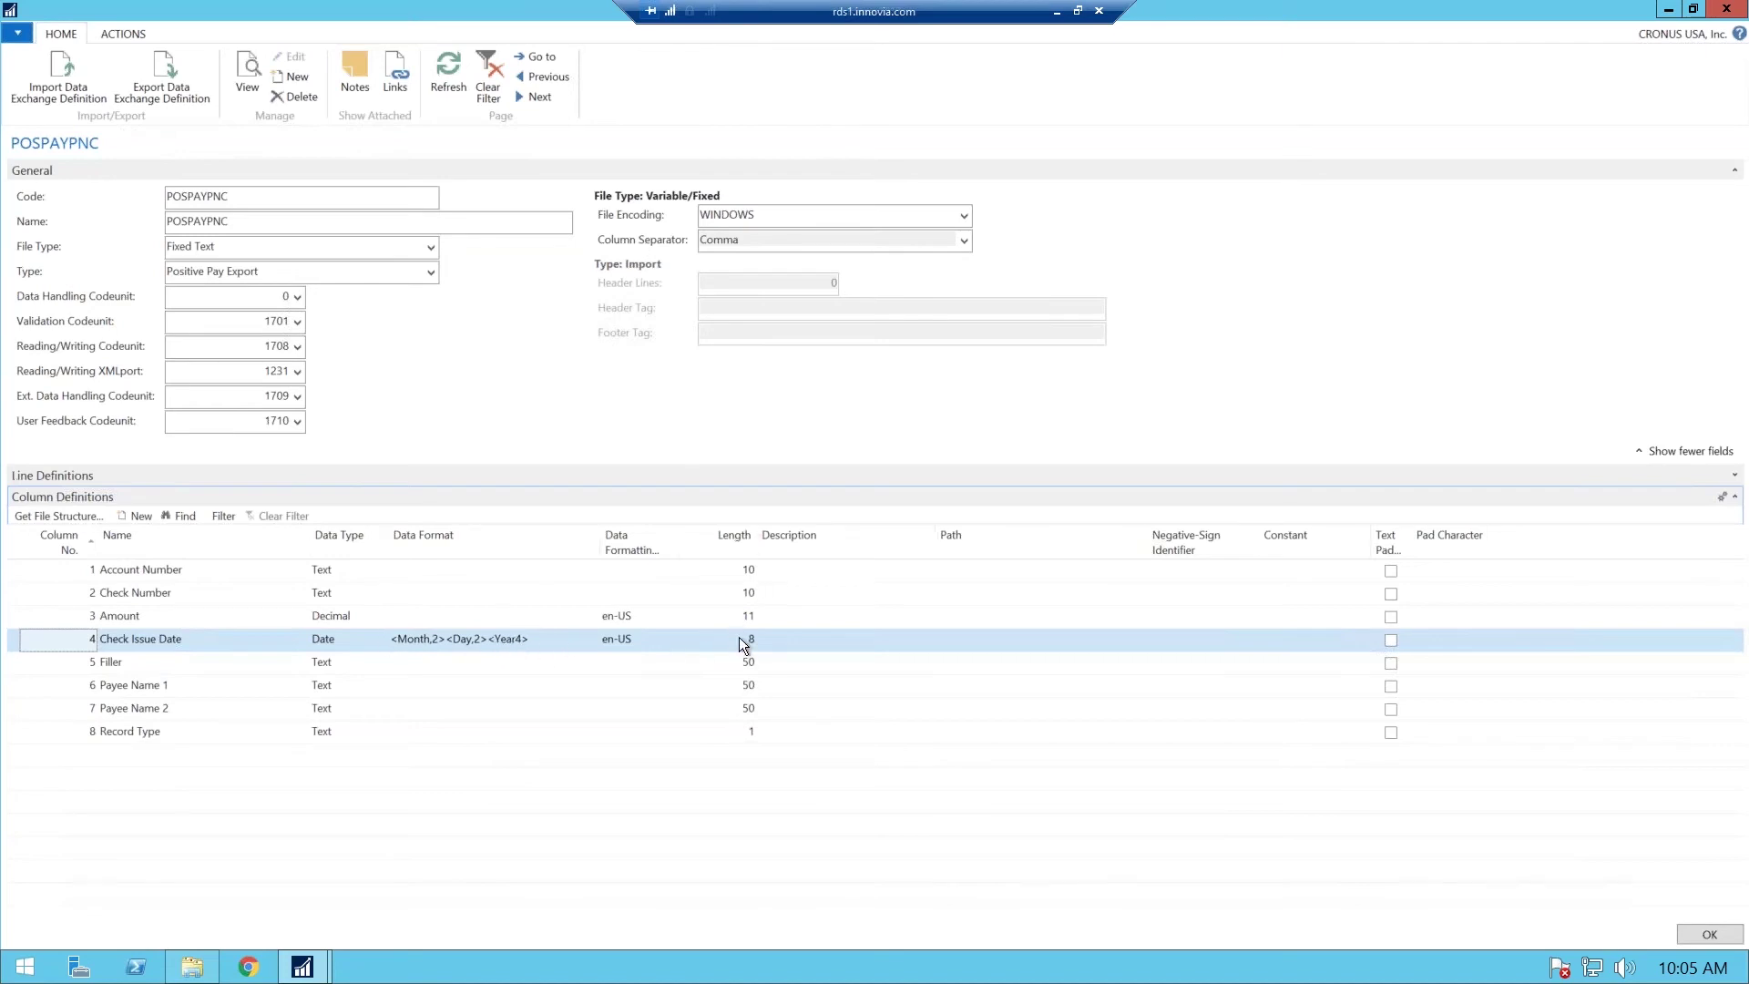
{"action": "left_click", "coordinate": [16, 666]}
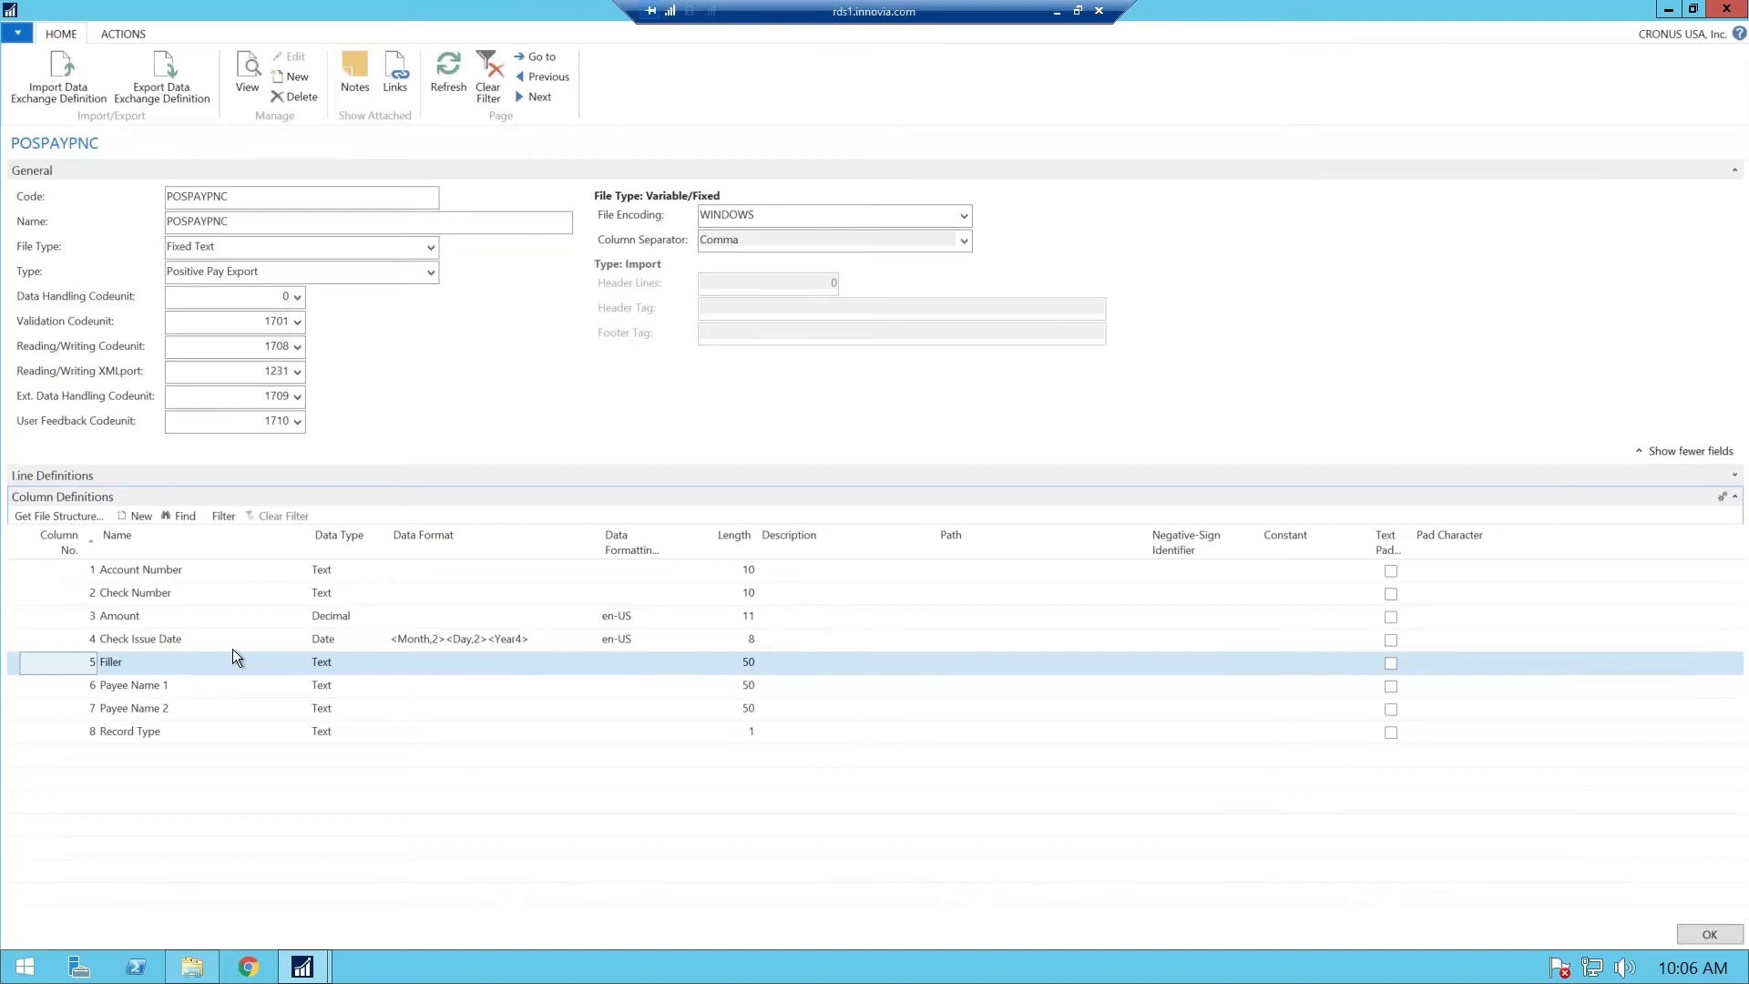
{"action": "left_click", "coordinate": [21, 685]}
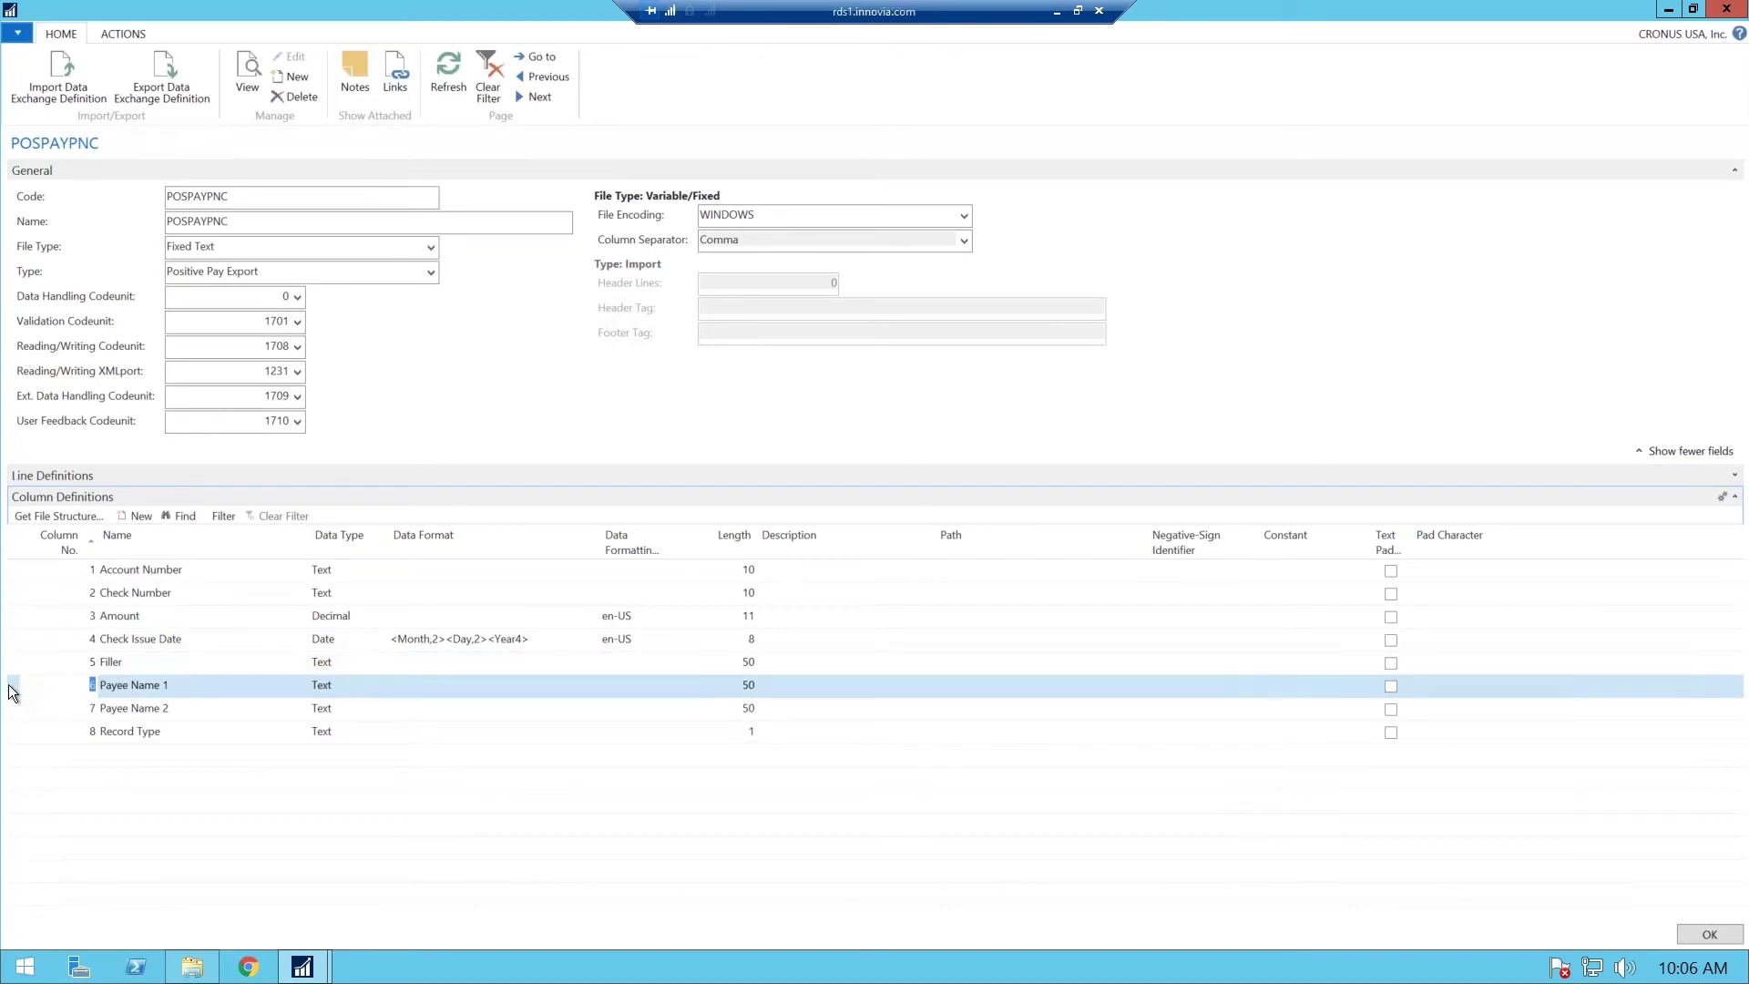
{"action": "left_click", "coordinate": [16, 687]}
{"action": "left_click", "coordinate": [17, 716]}
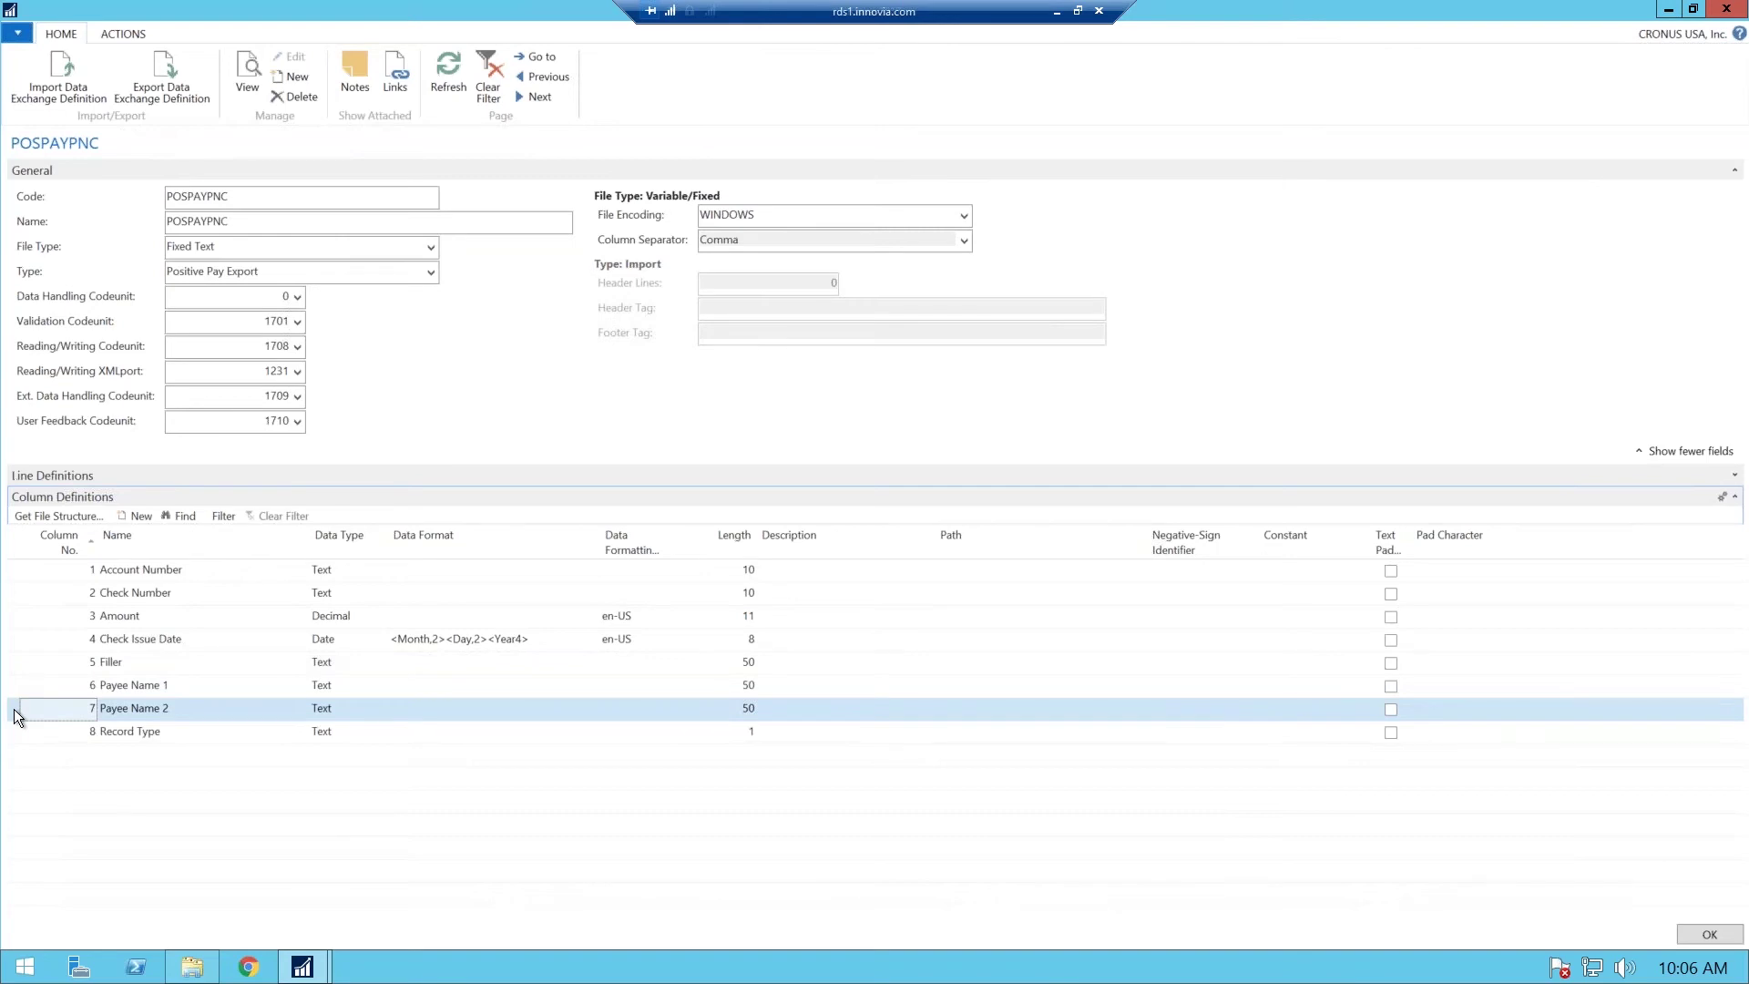
{"action": "left_click", "coordinate": [18, 735]}
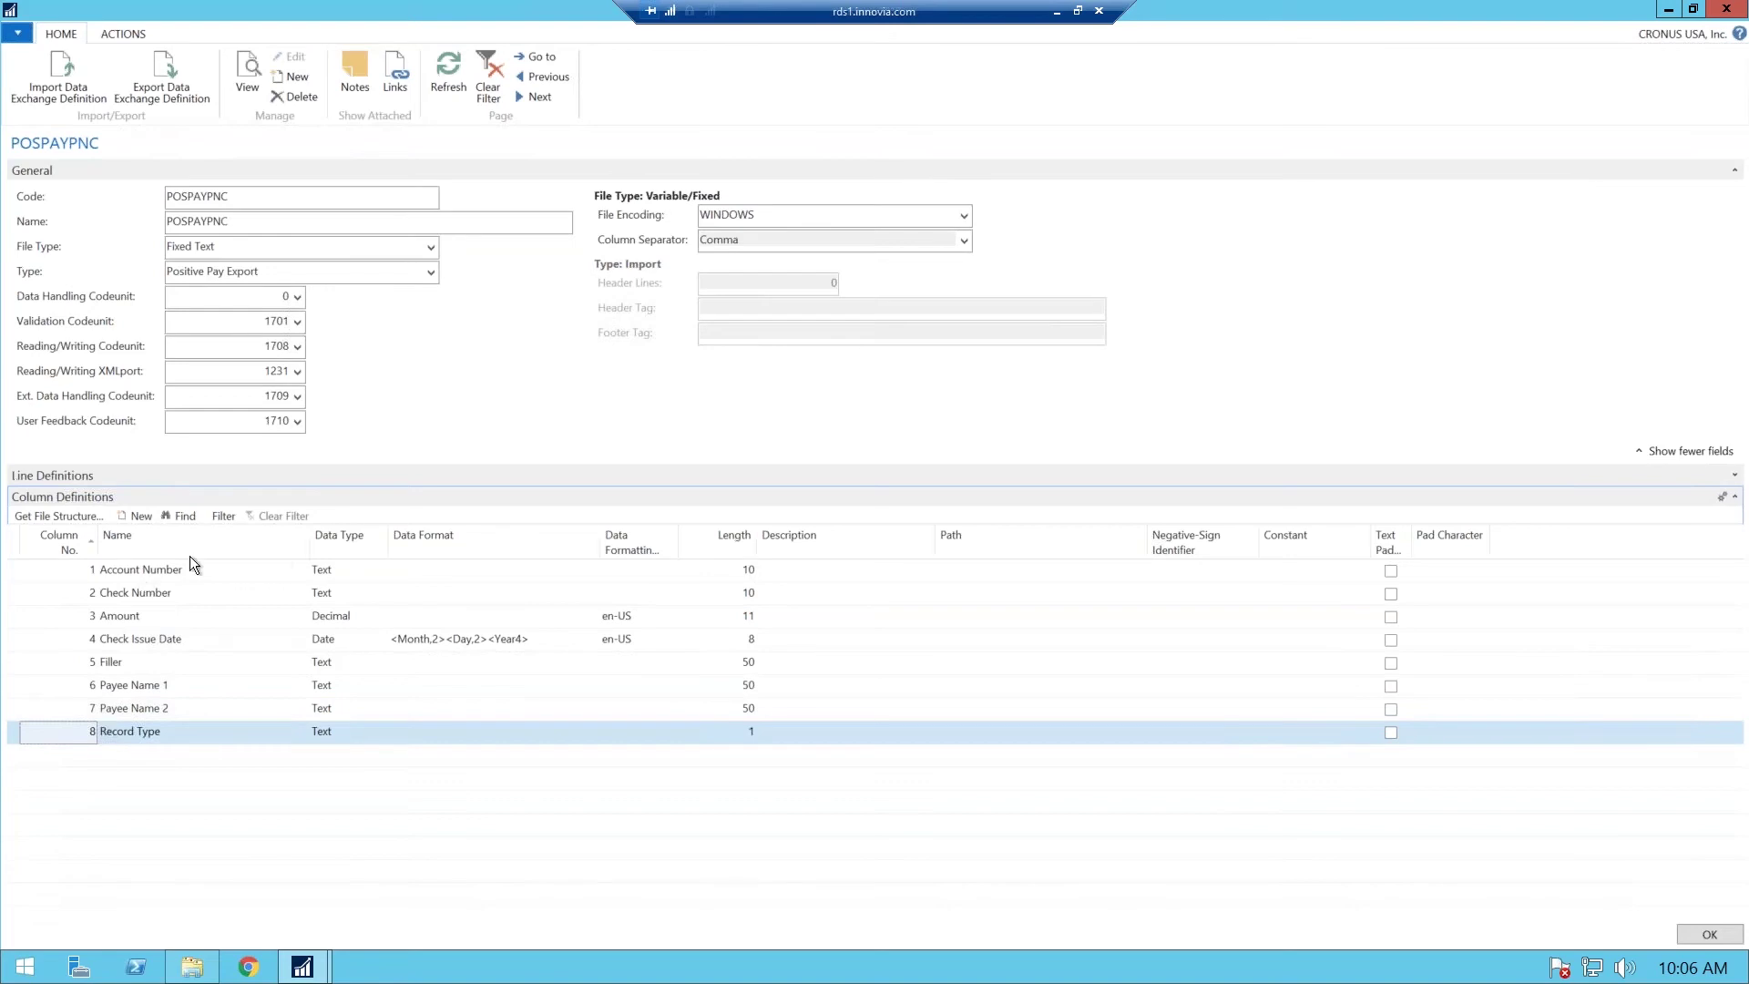
{"action": "left_click", "coordinate": [1735, 476]}
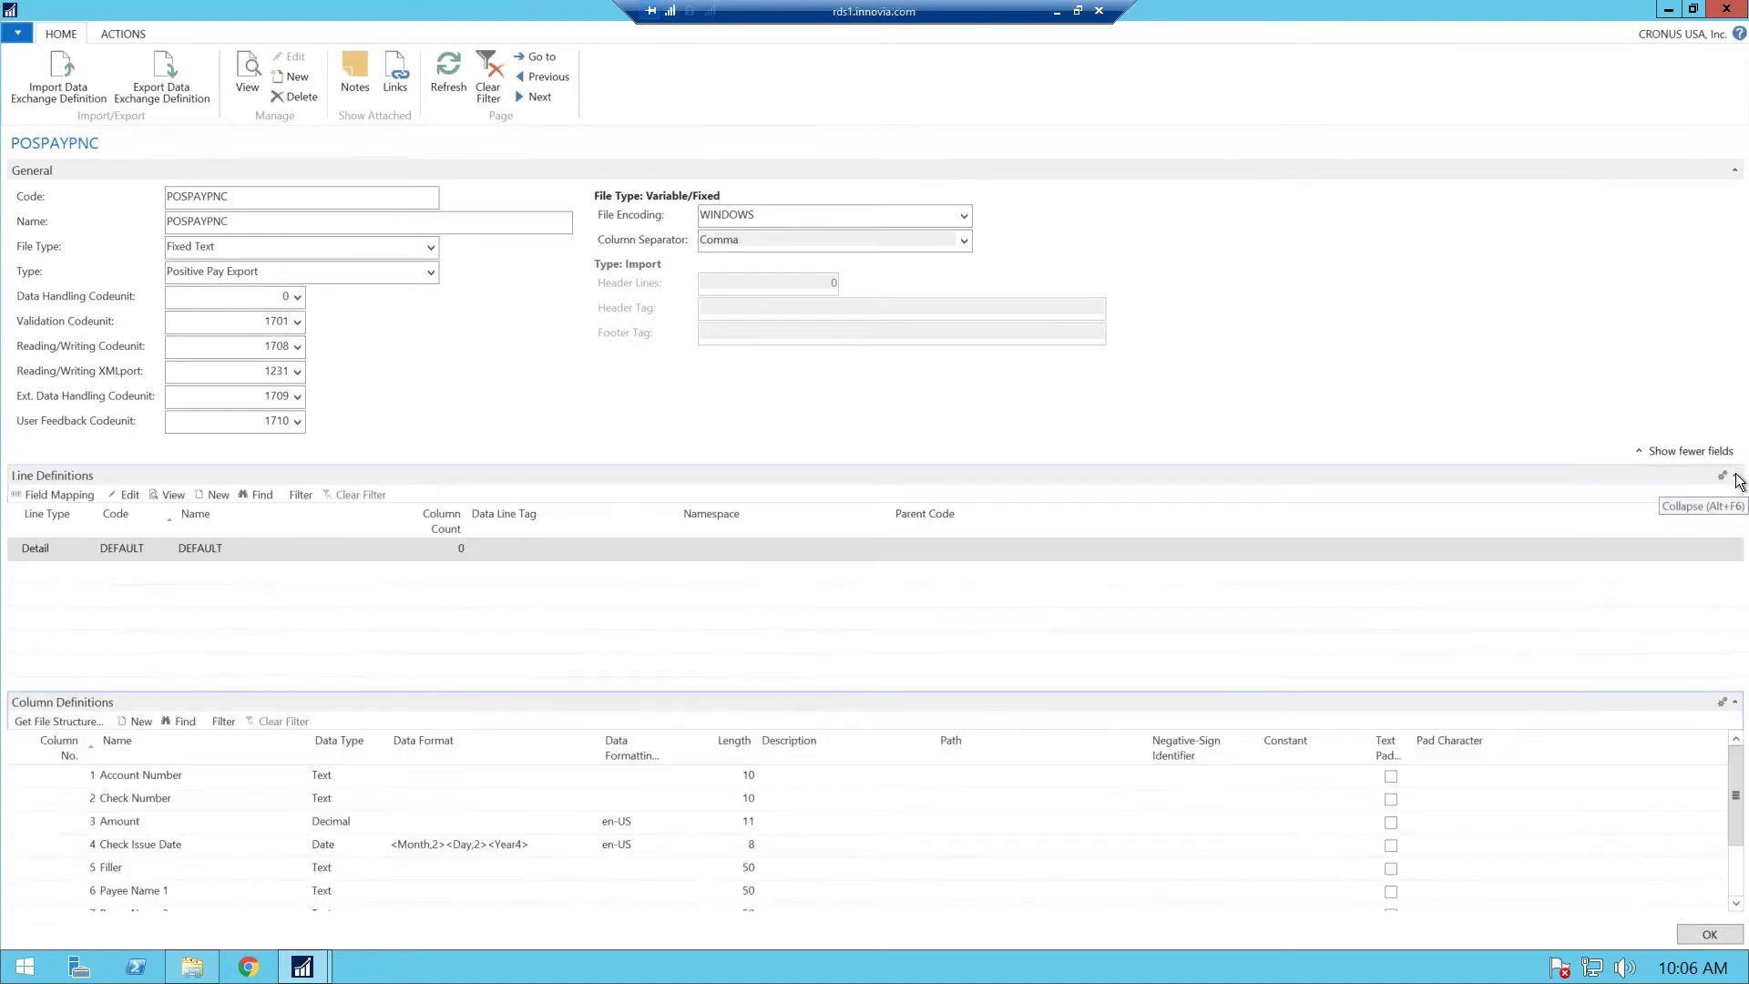
- Open the DEFAULT line's field mapping full screen and map Account Number to its field
{"action": "left_click", "coordinate": [62, 494]}
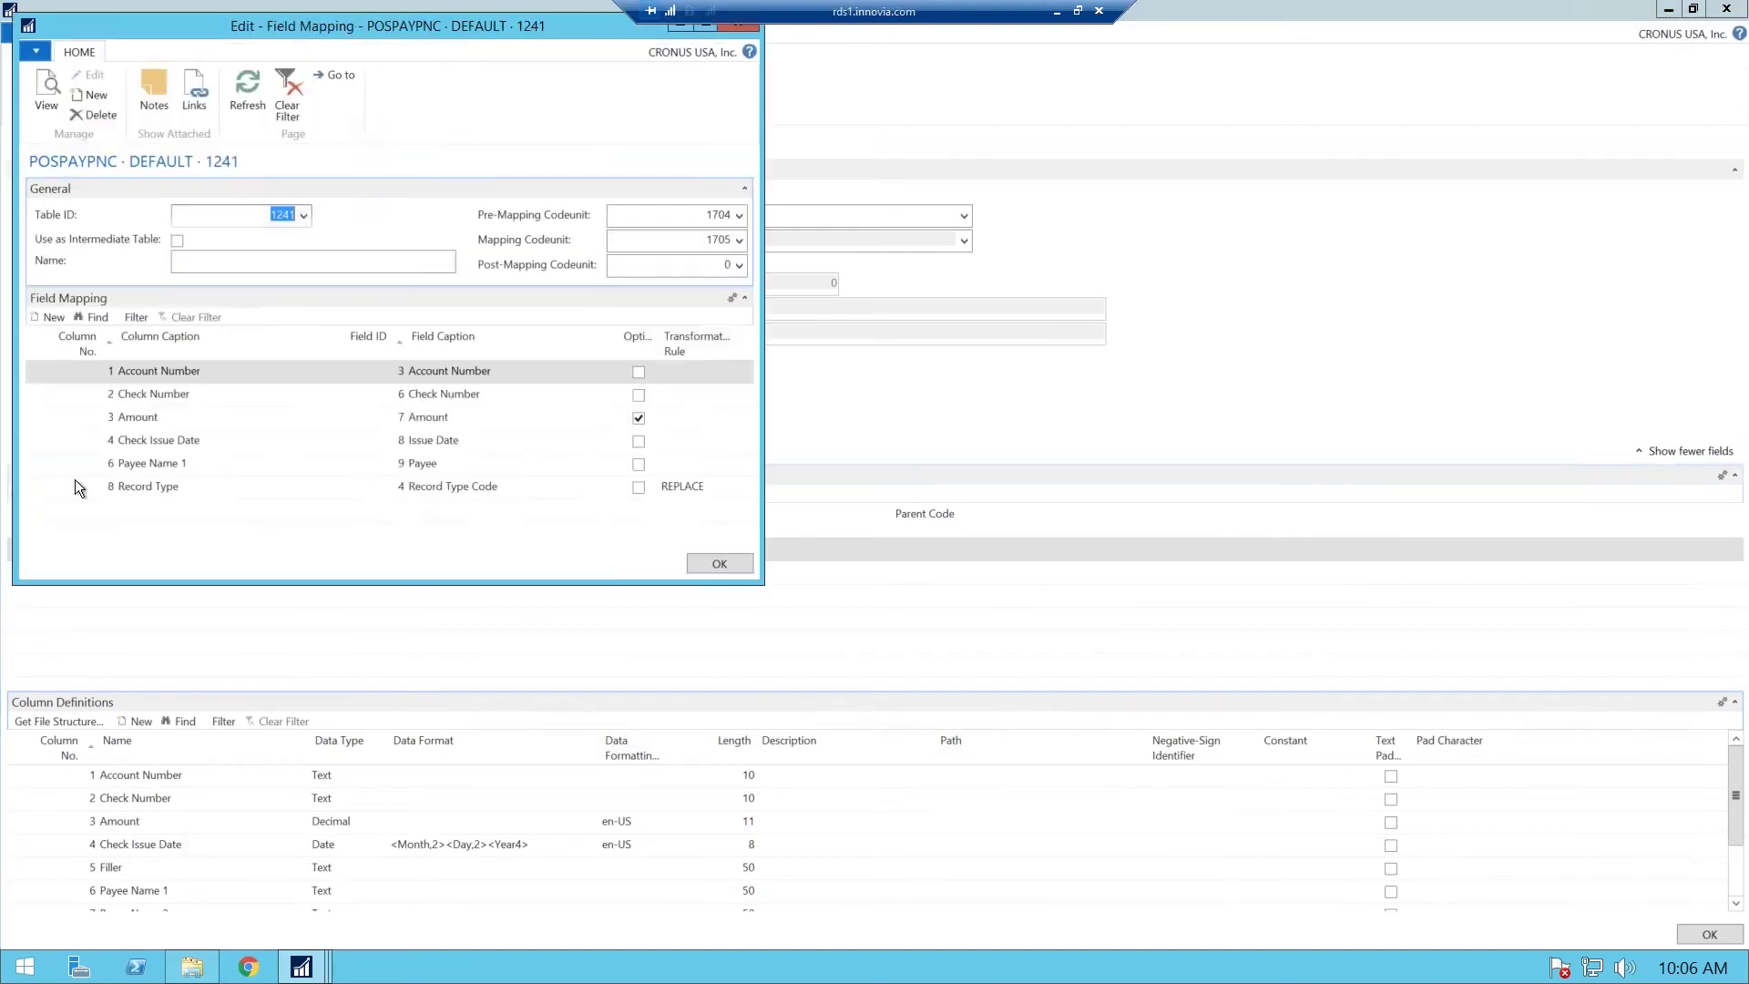
{"action": "left_click", "coordinate": [707, 27]}
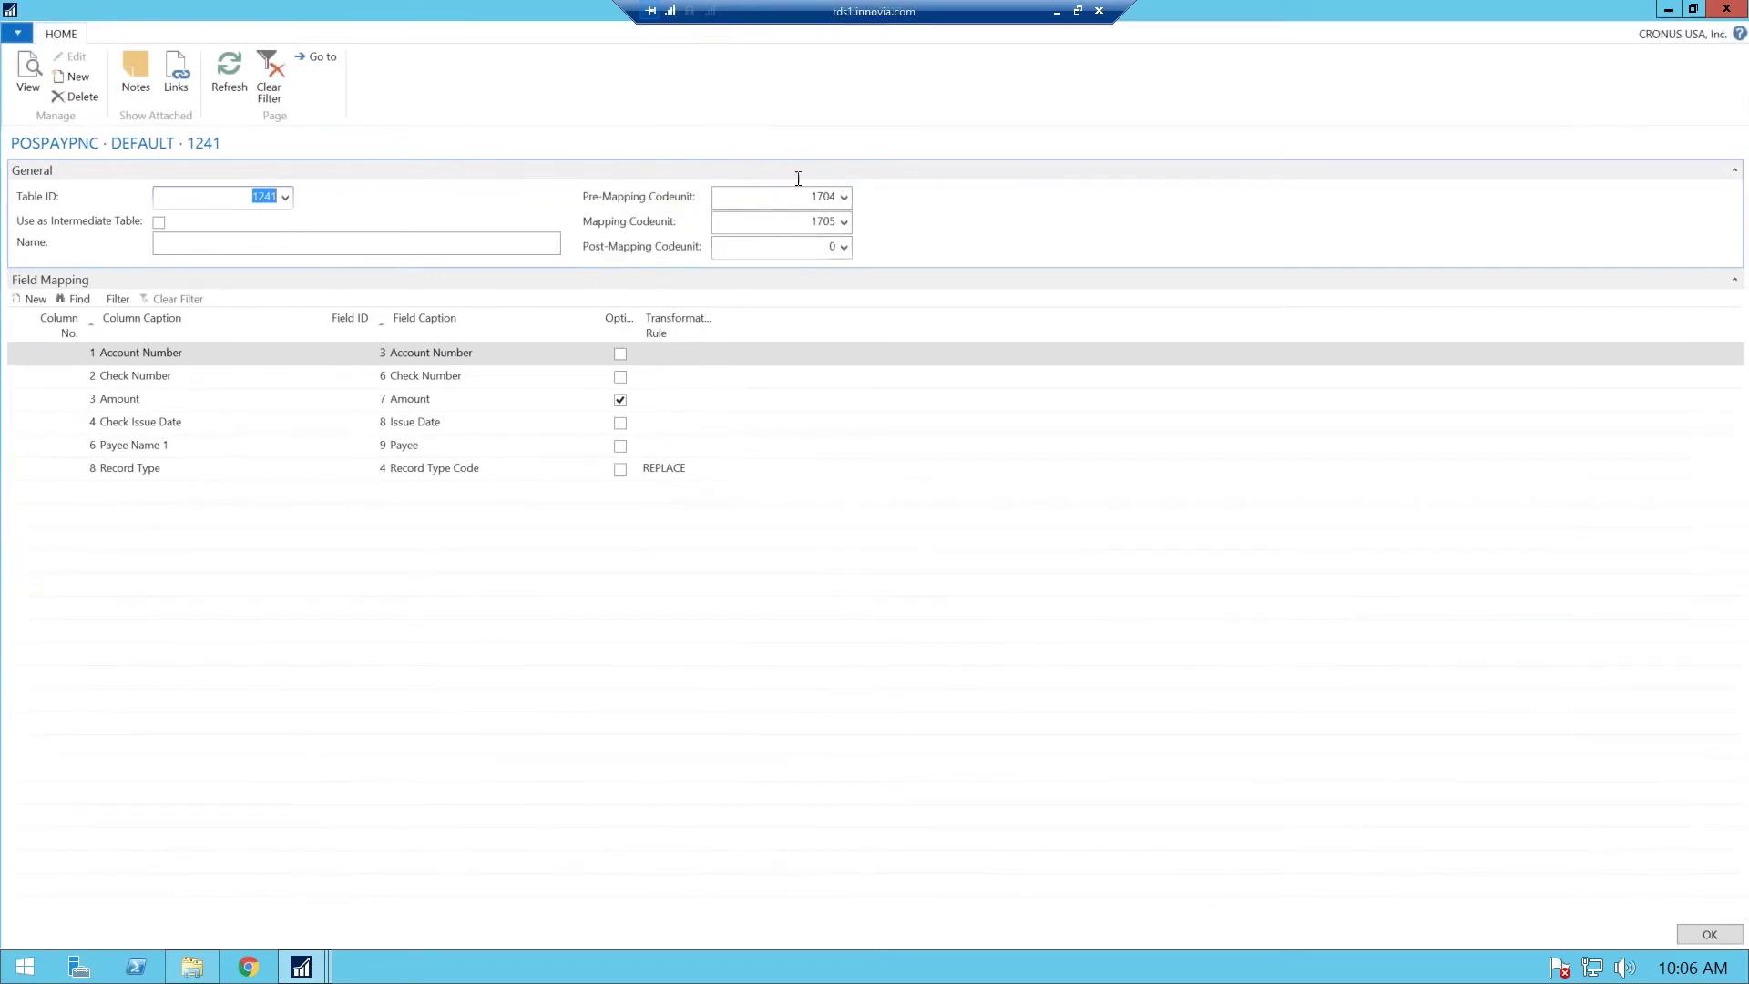
{"action": "left_click", "coordinate": [14, 351]}
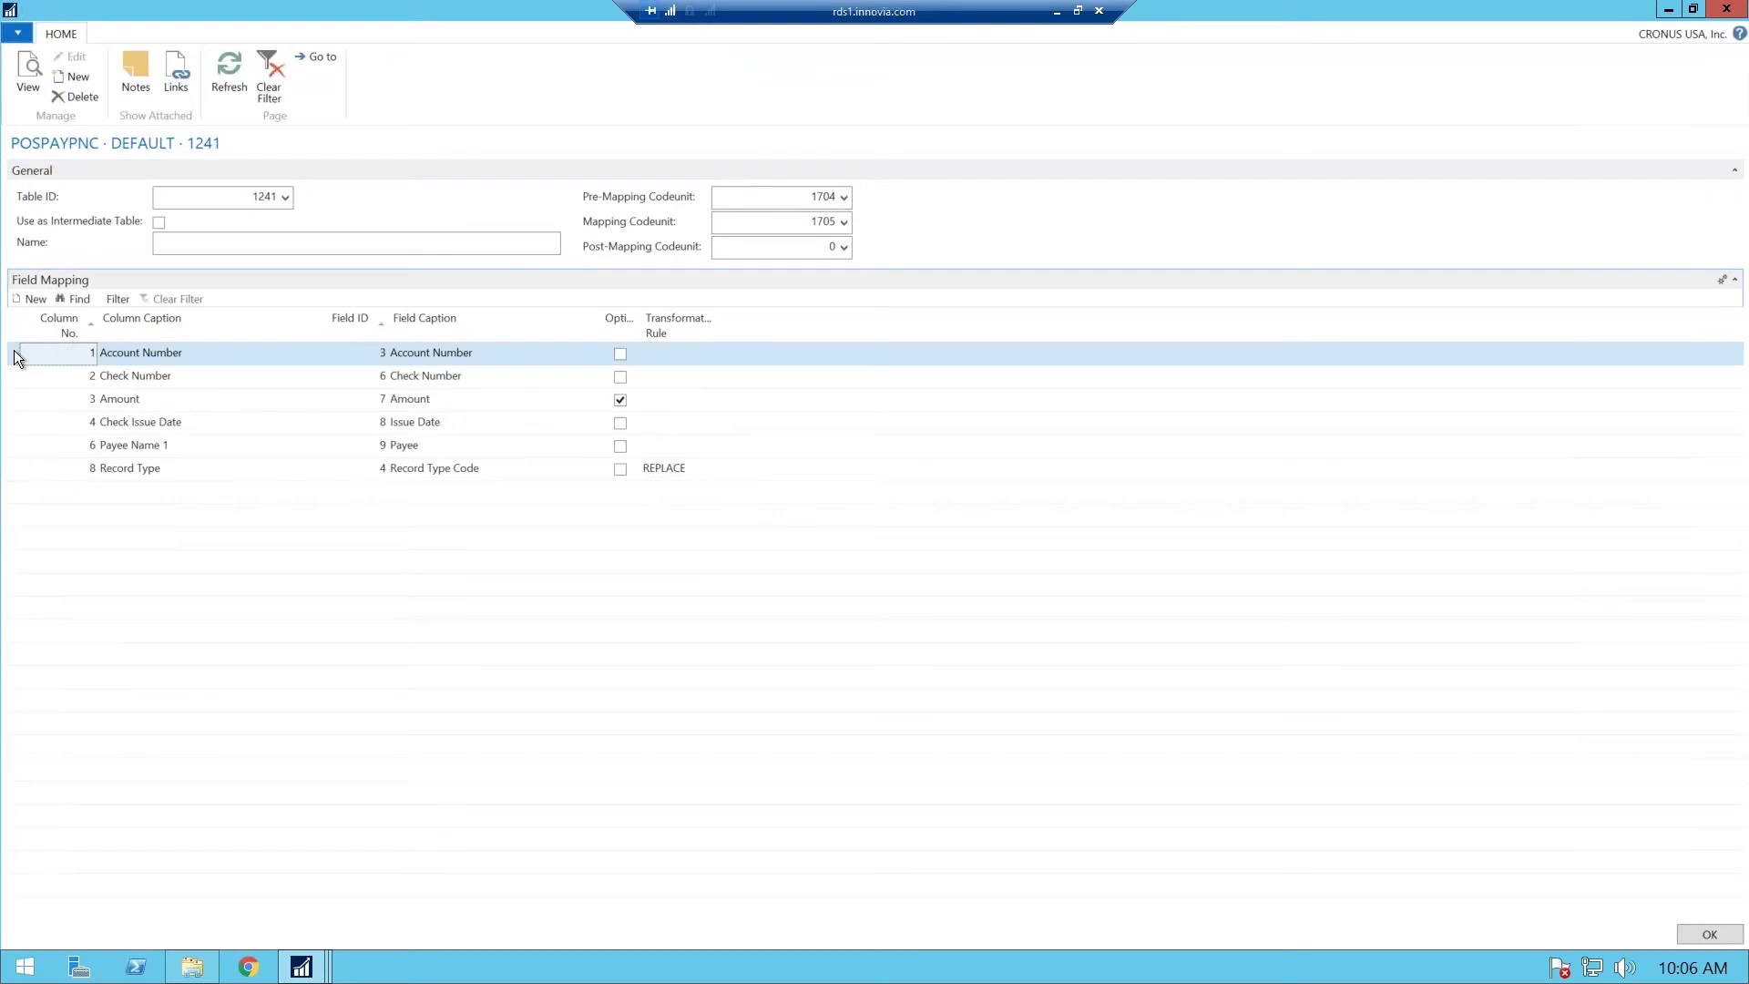
{"action": "left_click", "coordinate": [366, 352]}
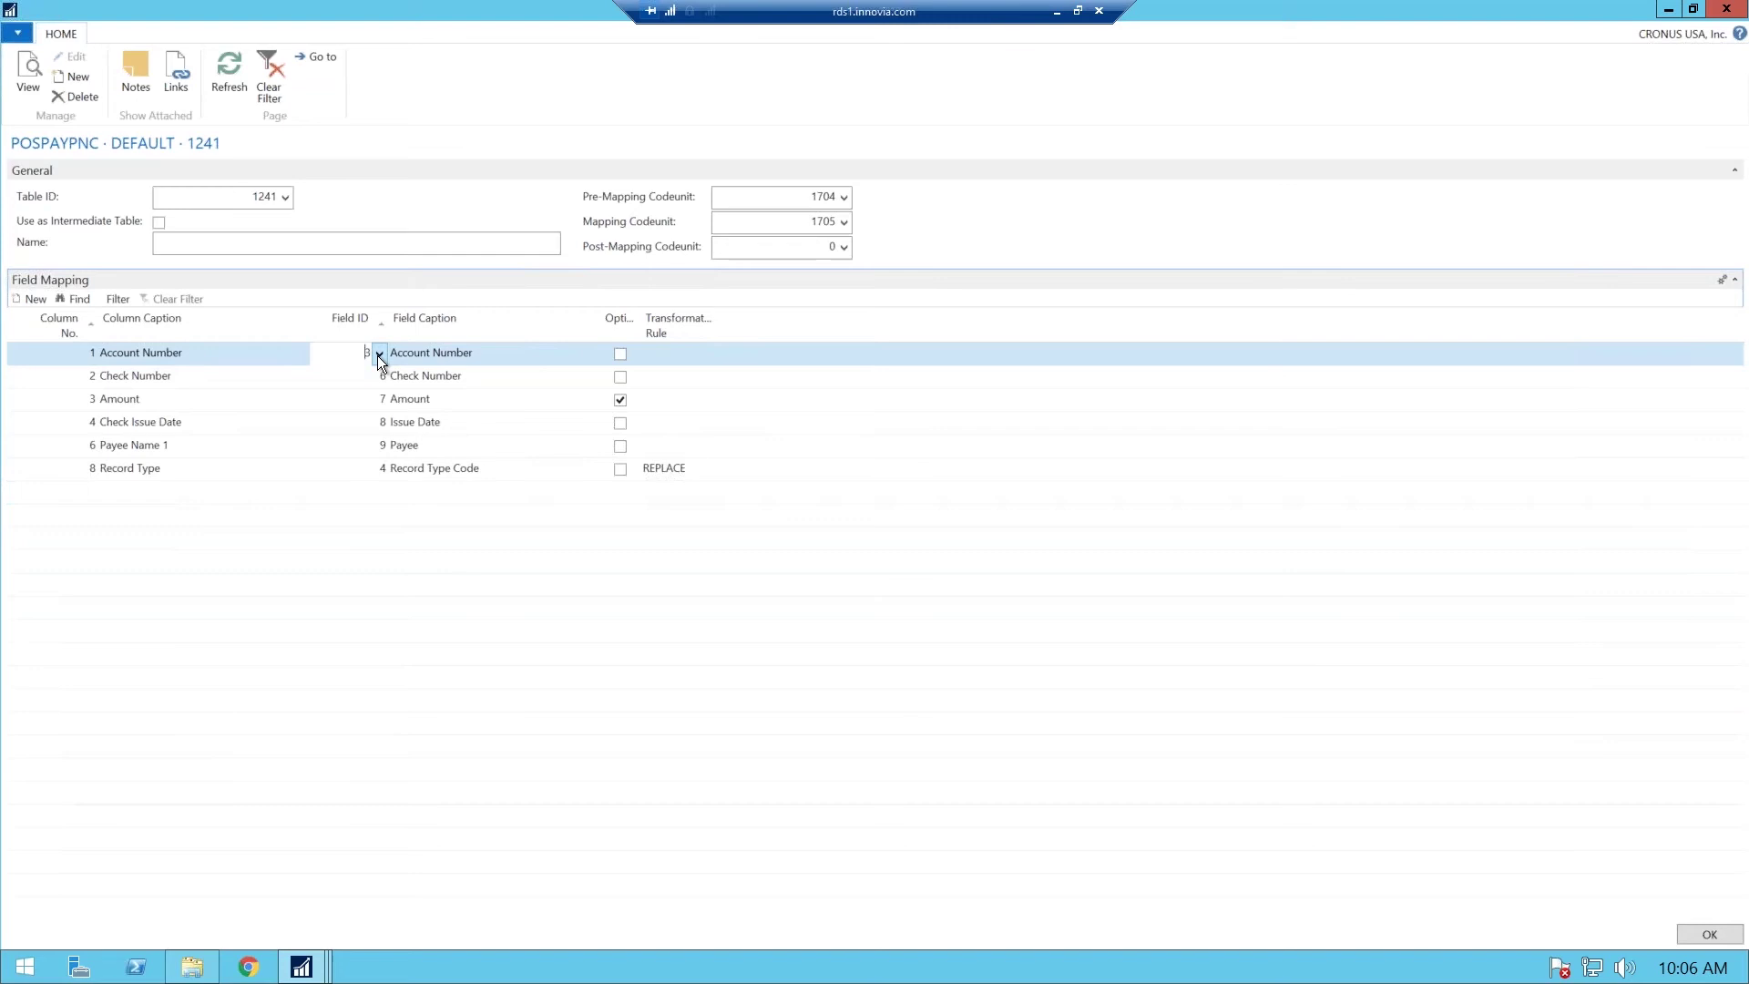
{"action": "left_click", "coordinate": [378, 355]}
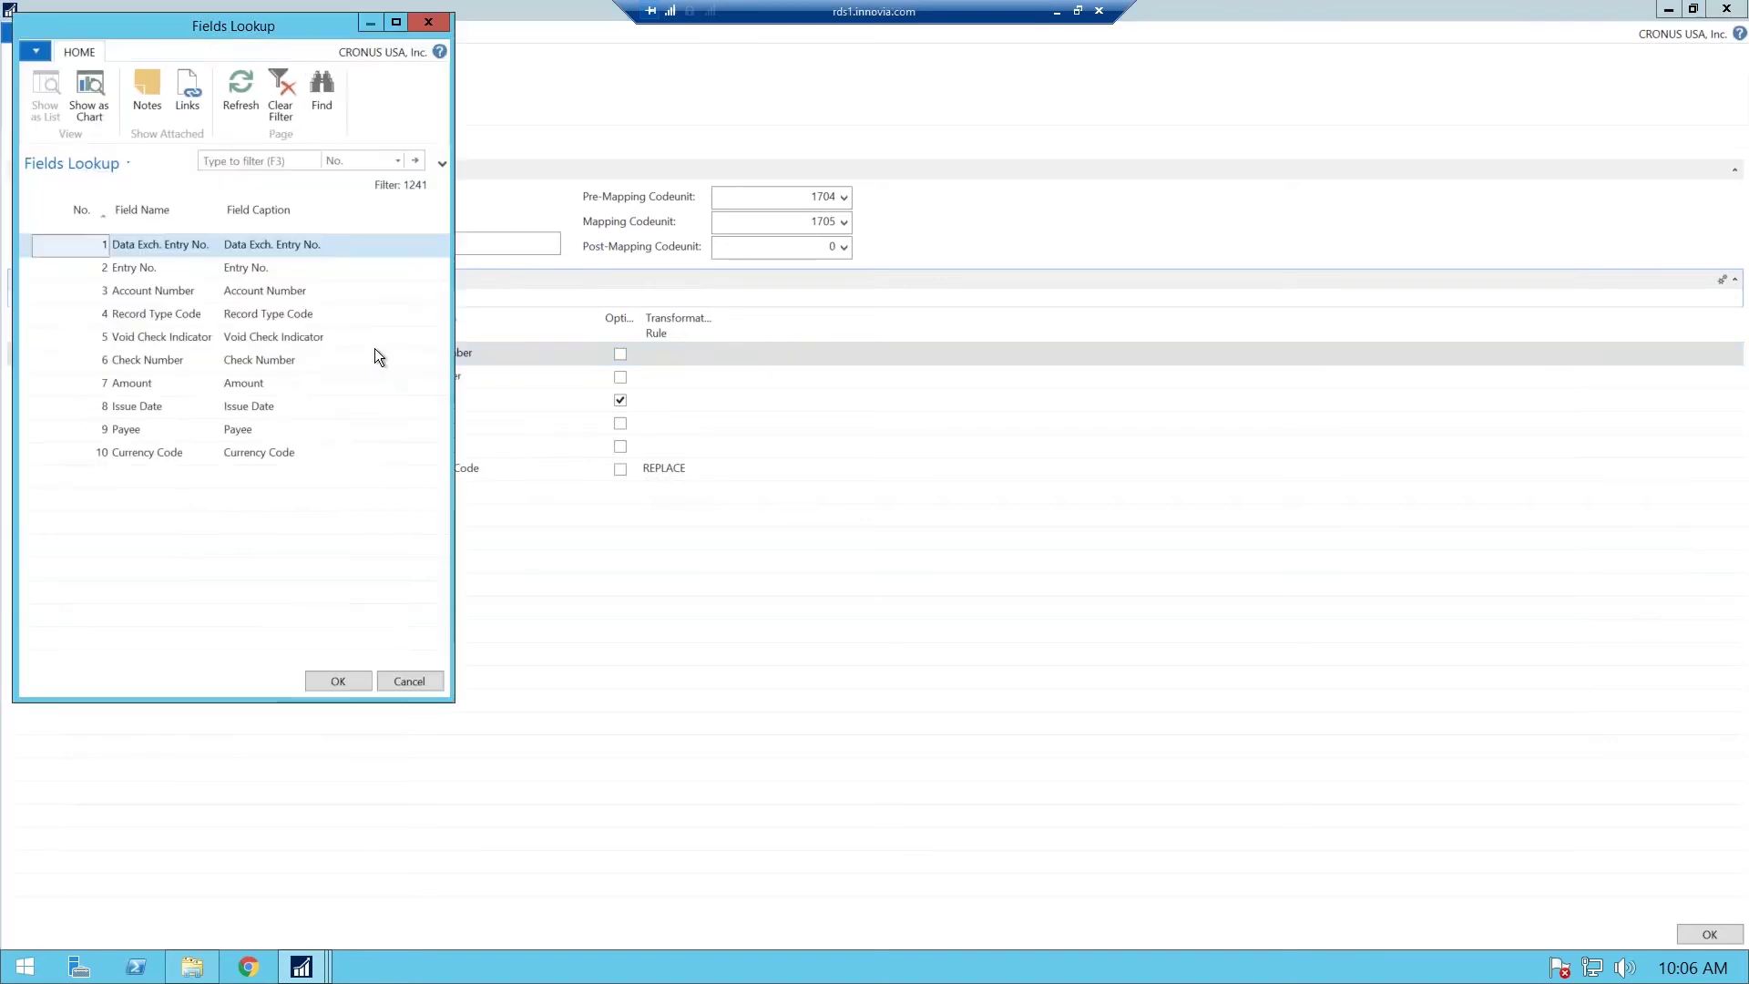
{"action": "left_click", "coordinate": [127, 292]}
{"action": "left_click", "coordinate": [338, 682]}
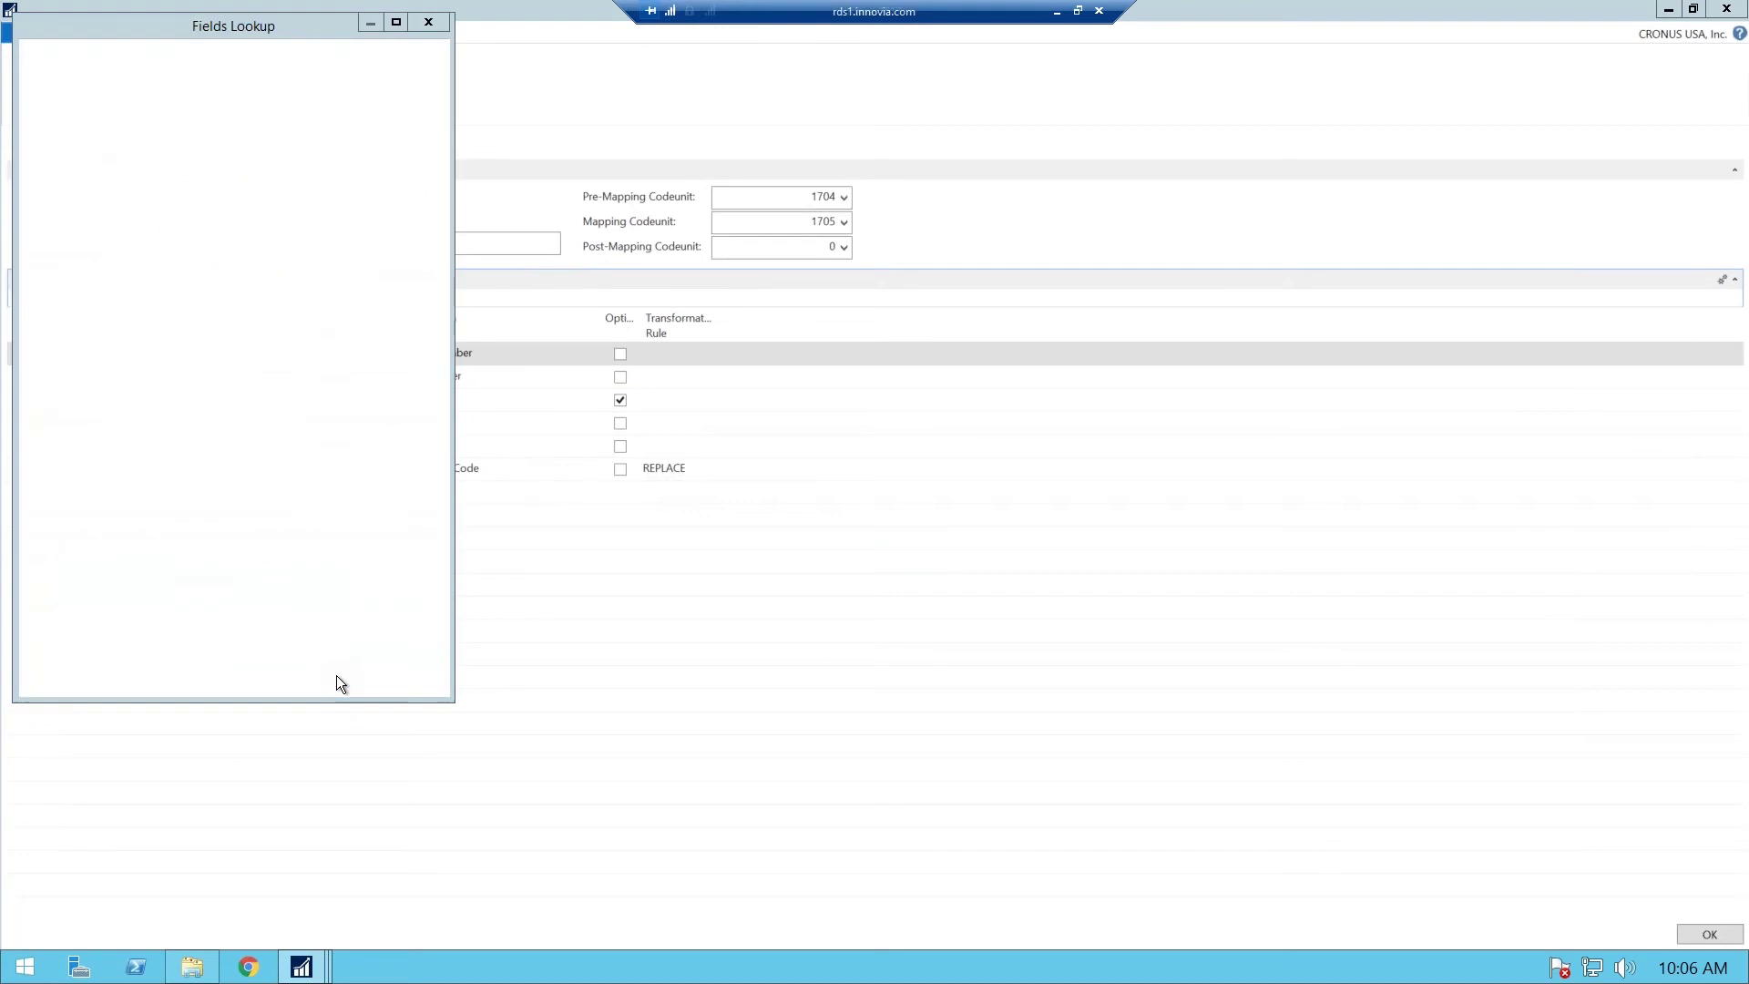
- Keep Amount mapped to field 7 and begin editing Record Type's transformation rule
{"action": "left_click", "coordinate": [44, 375]}
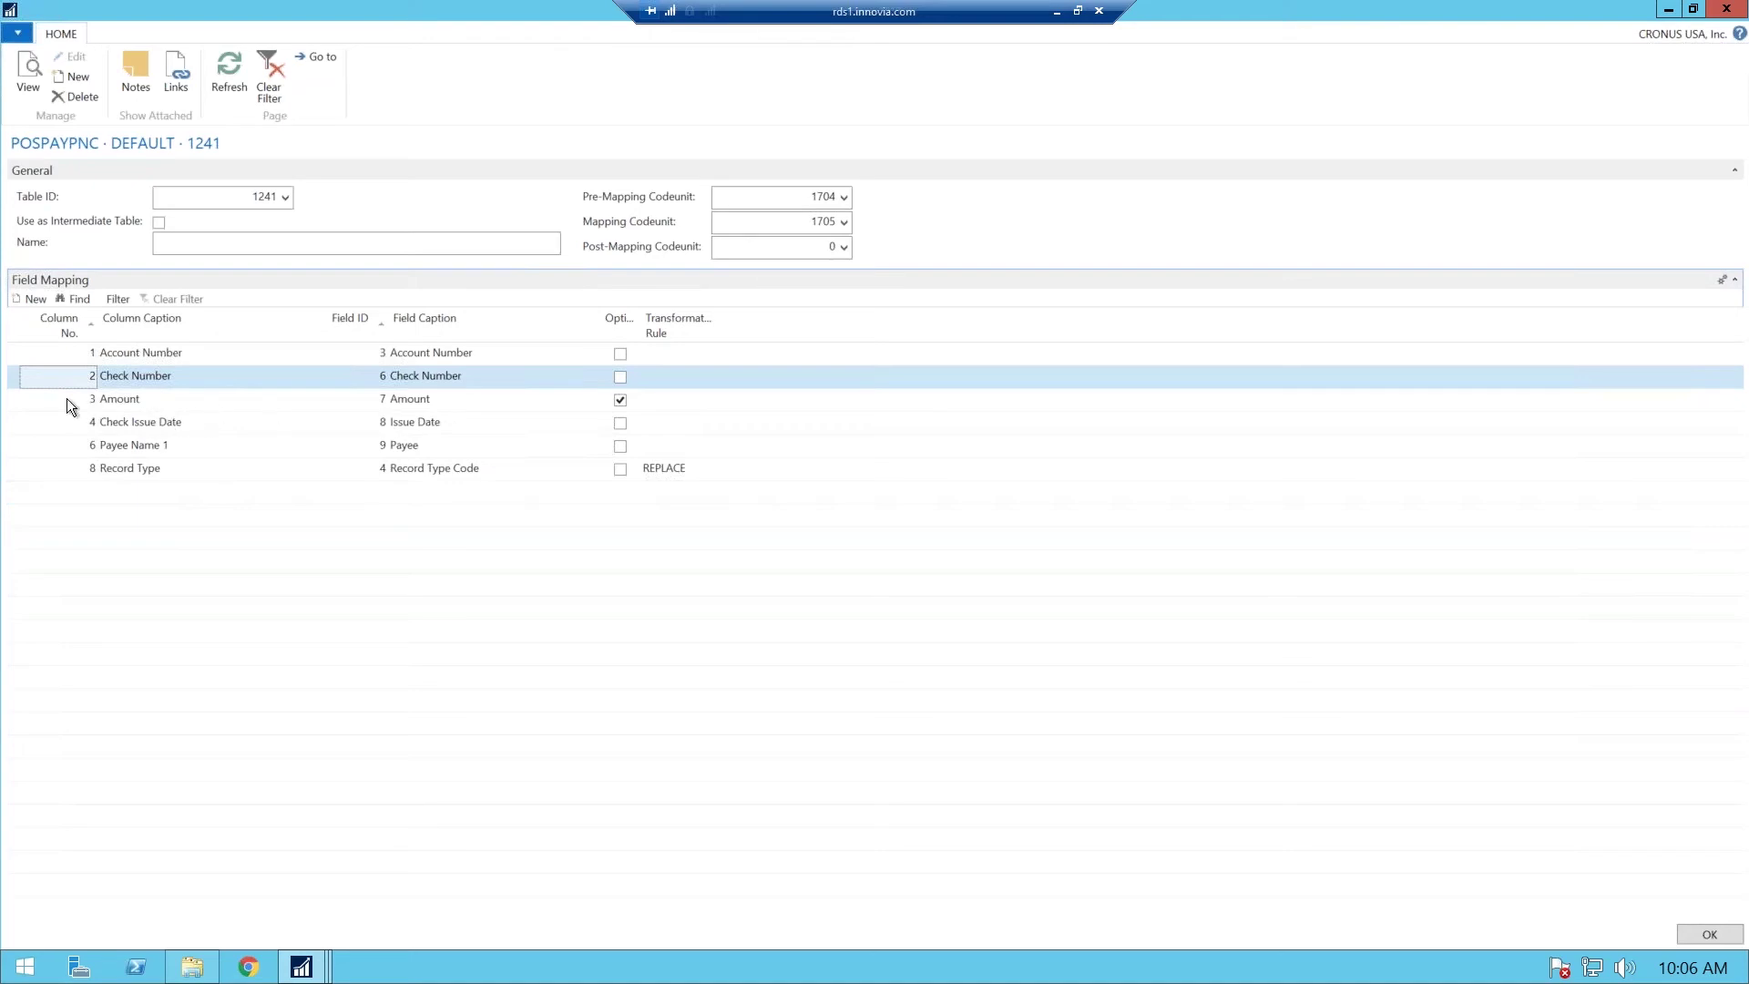
{"action": "left_click", "coordinate": [14, 398]}
{"action": "left_click", "coordinate": [374, 398]}
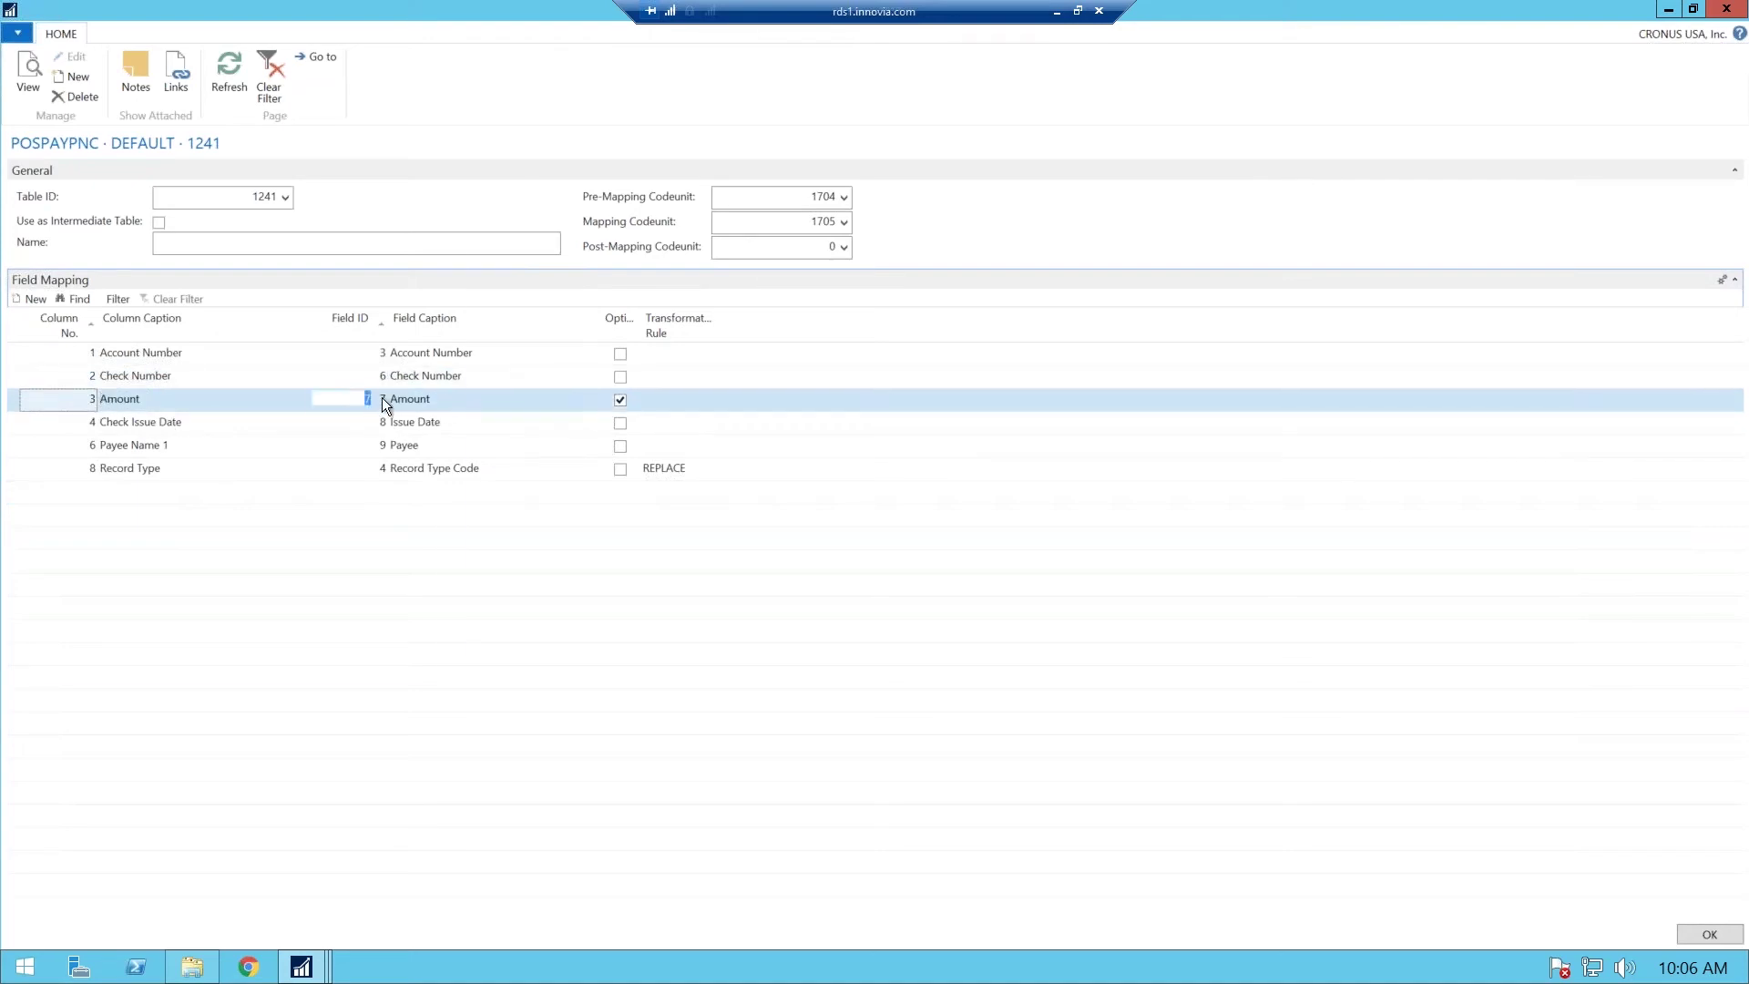
{"action": "left_click", "coordinate": [382, 399]}
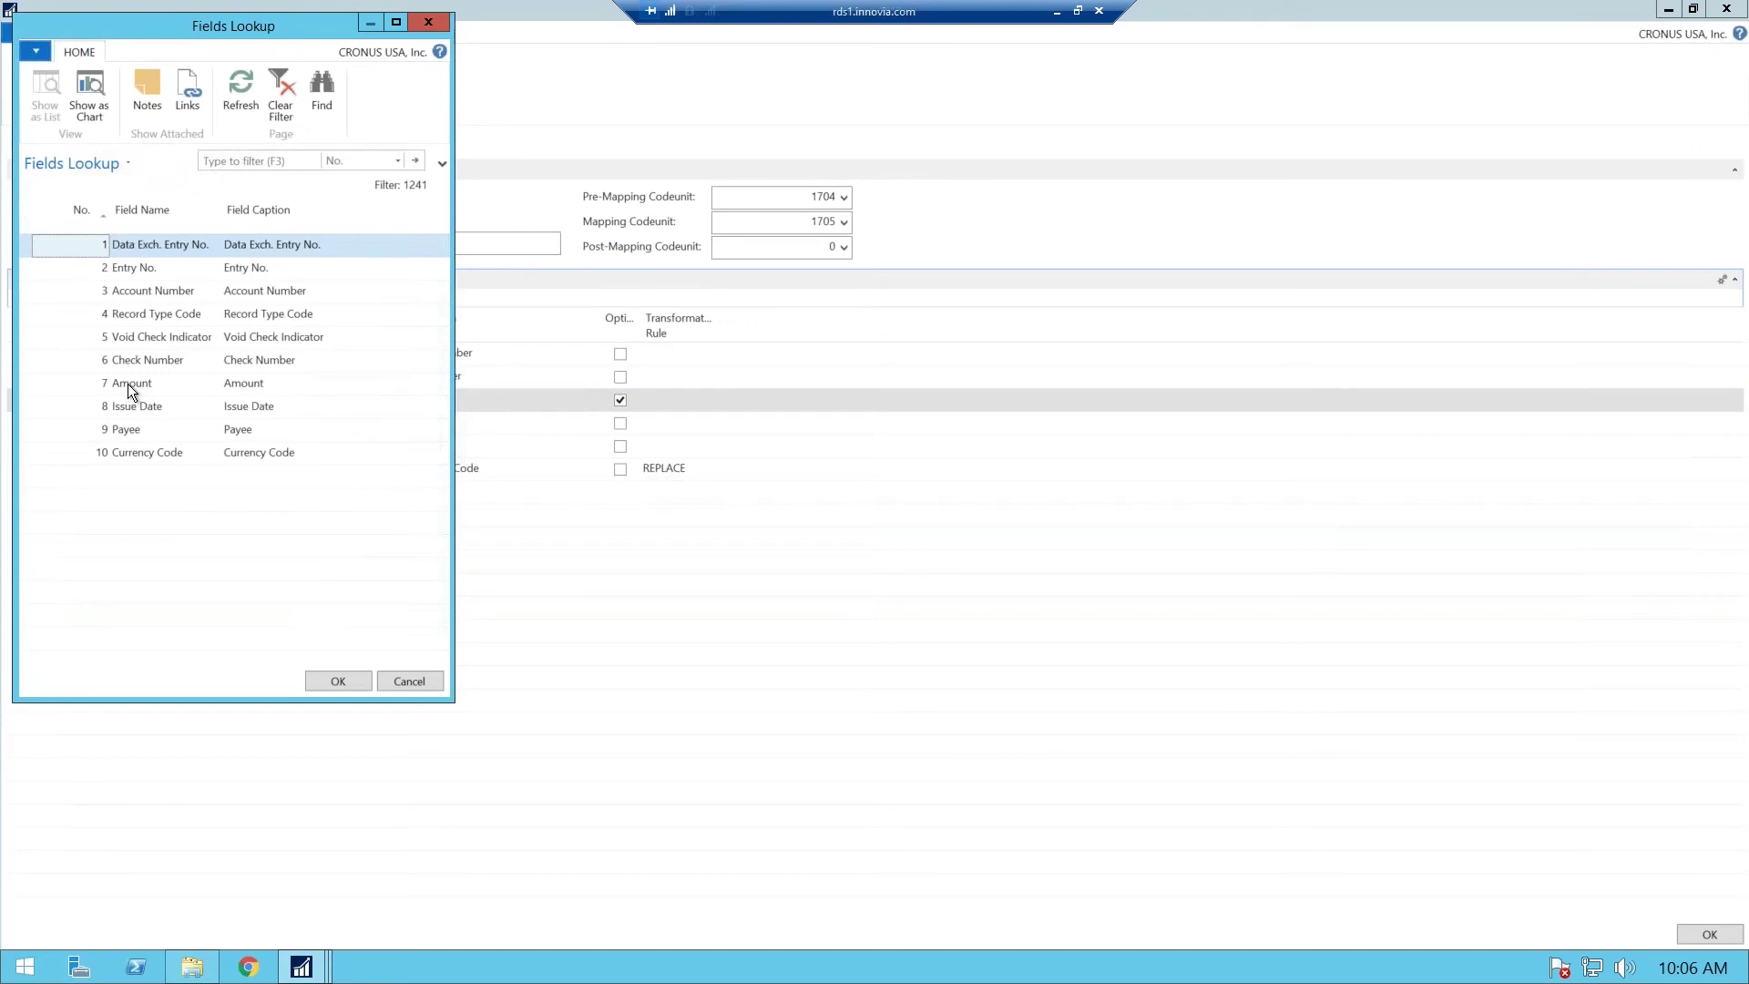
{"action": "left_click", "coordinate": [337, 681]}
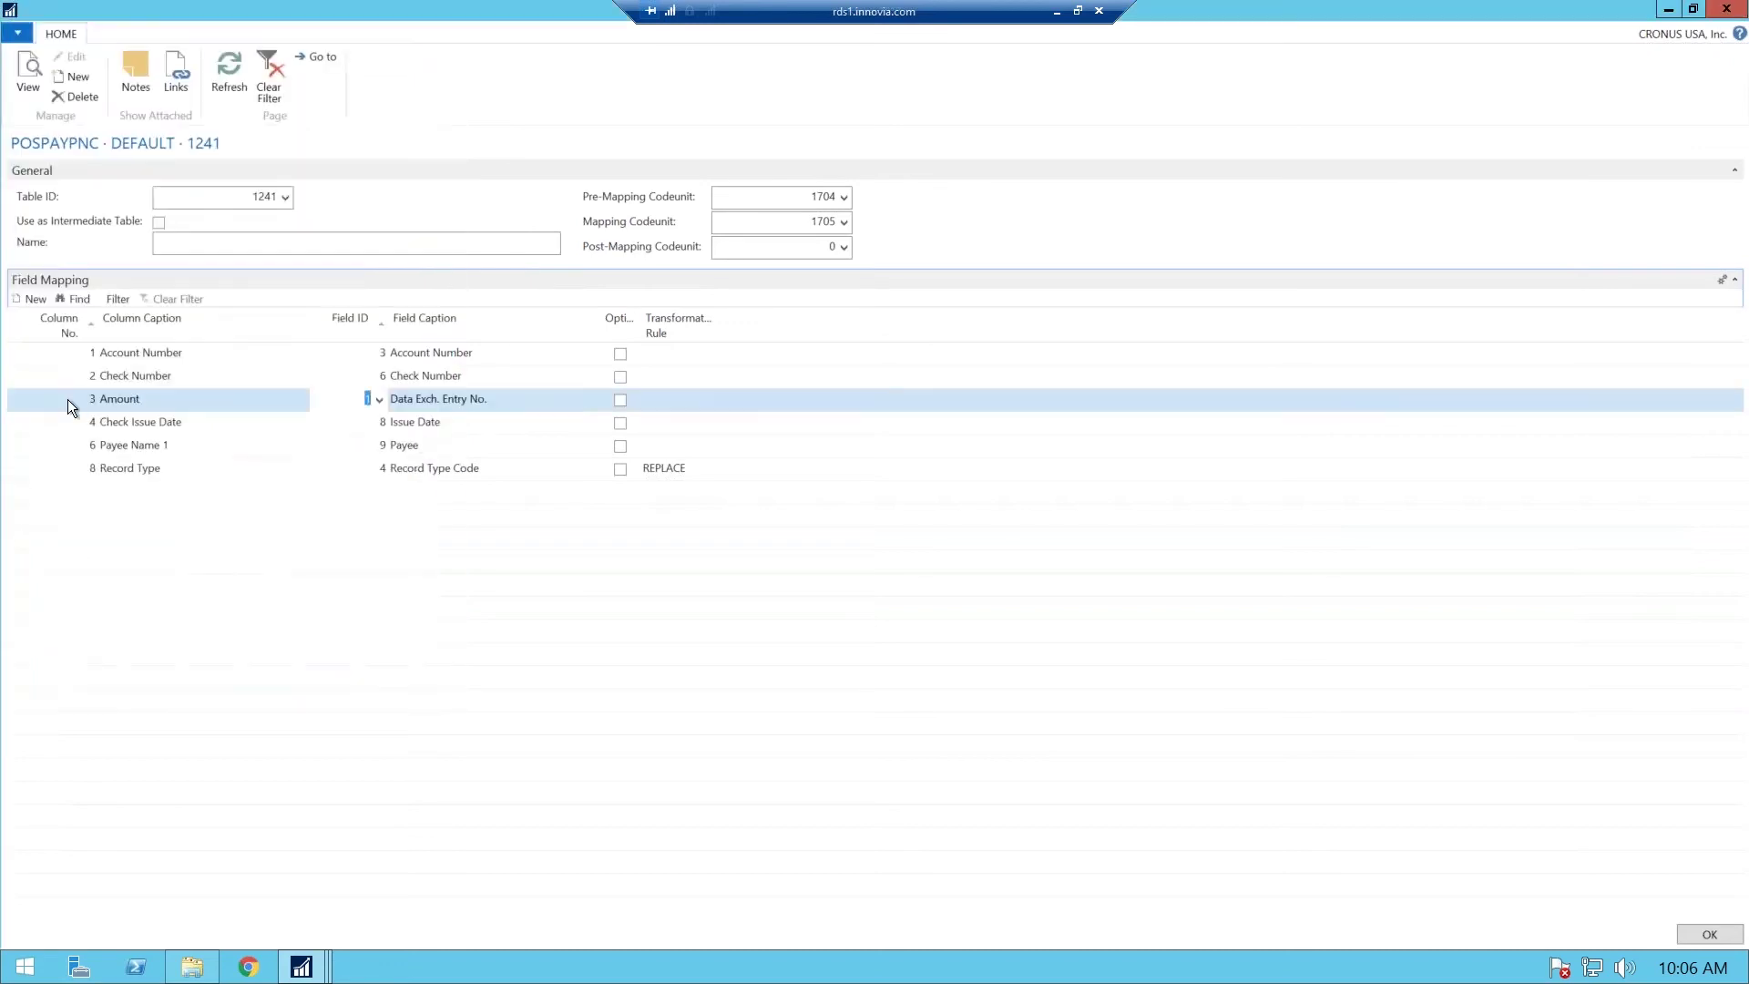
{"action": "left_click", "coordinate": [13, 467]}
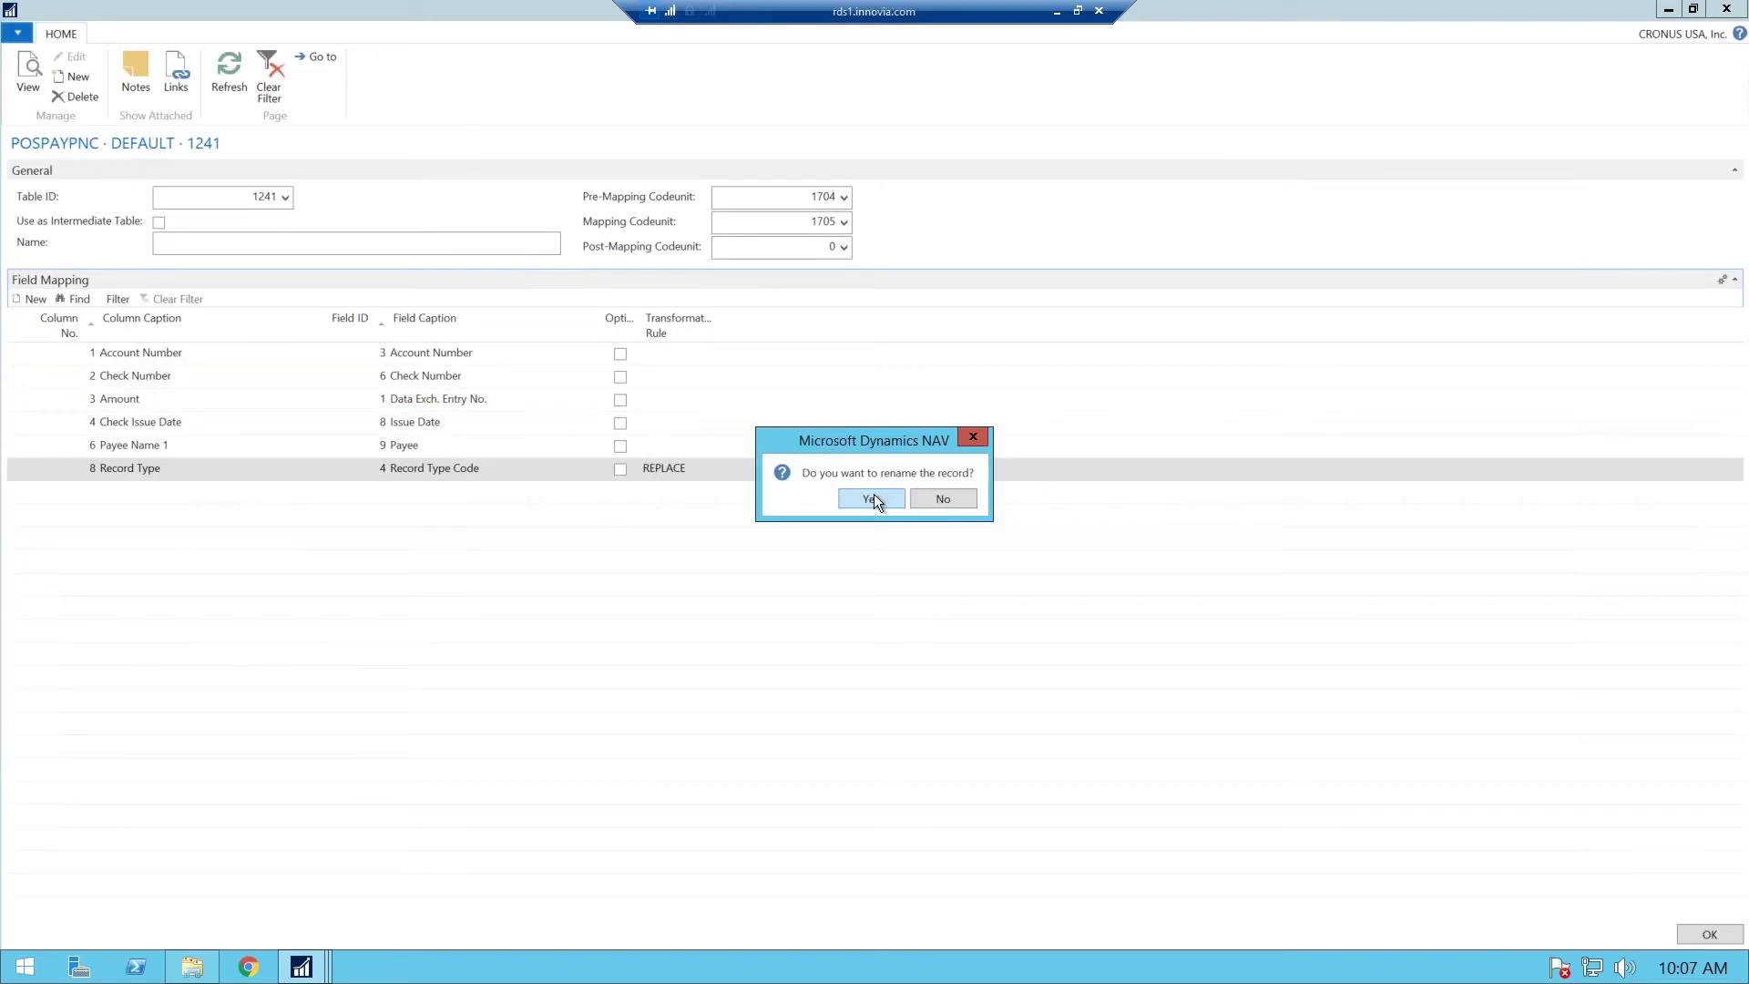
{"action": "left_click", "coordinate": [947, 499]}
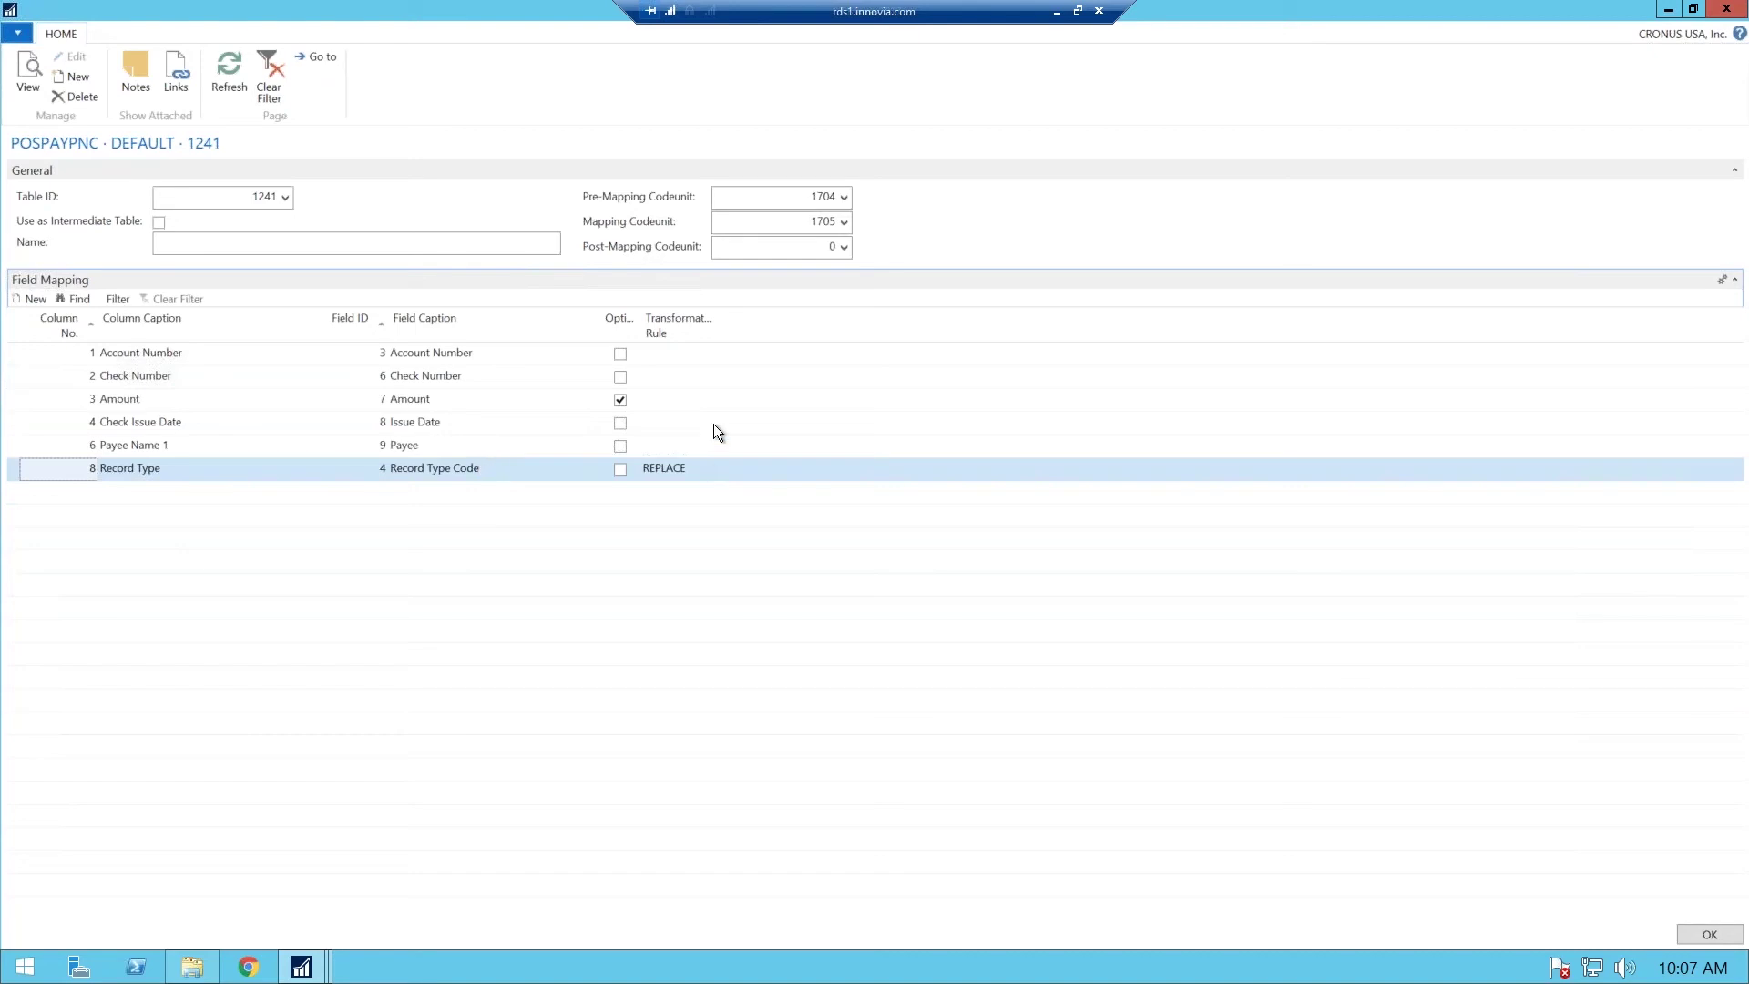
{"action": "left_click", "coordinate": [682, 468]}
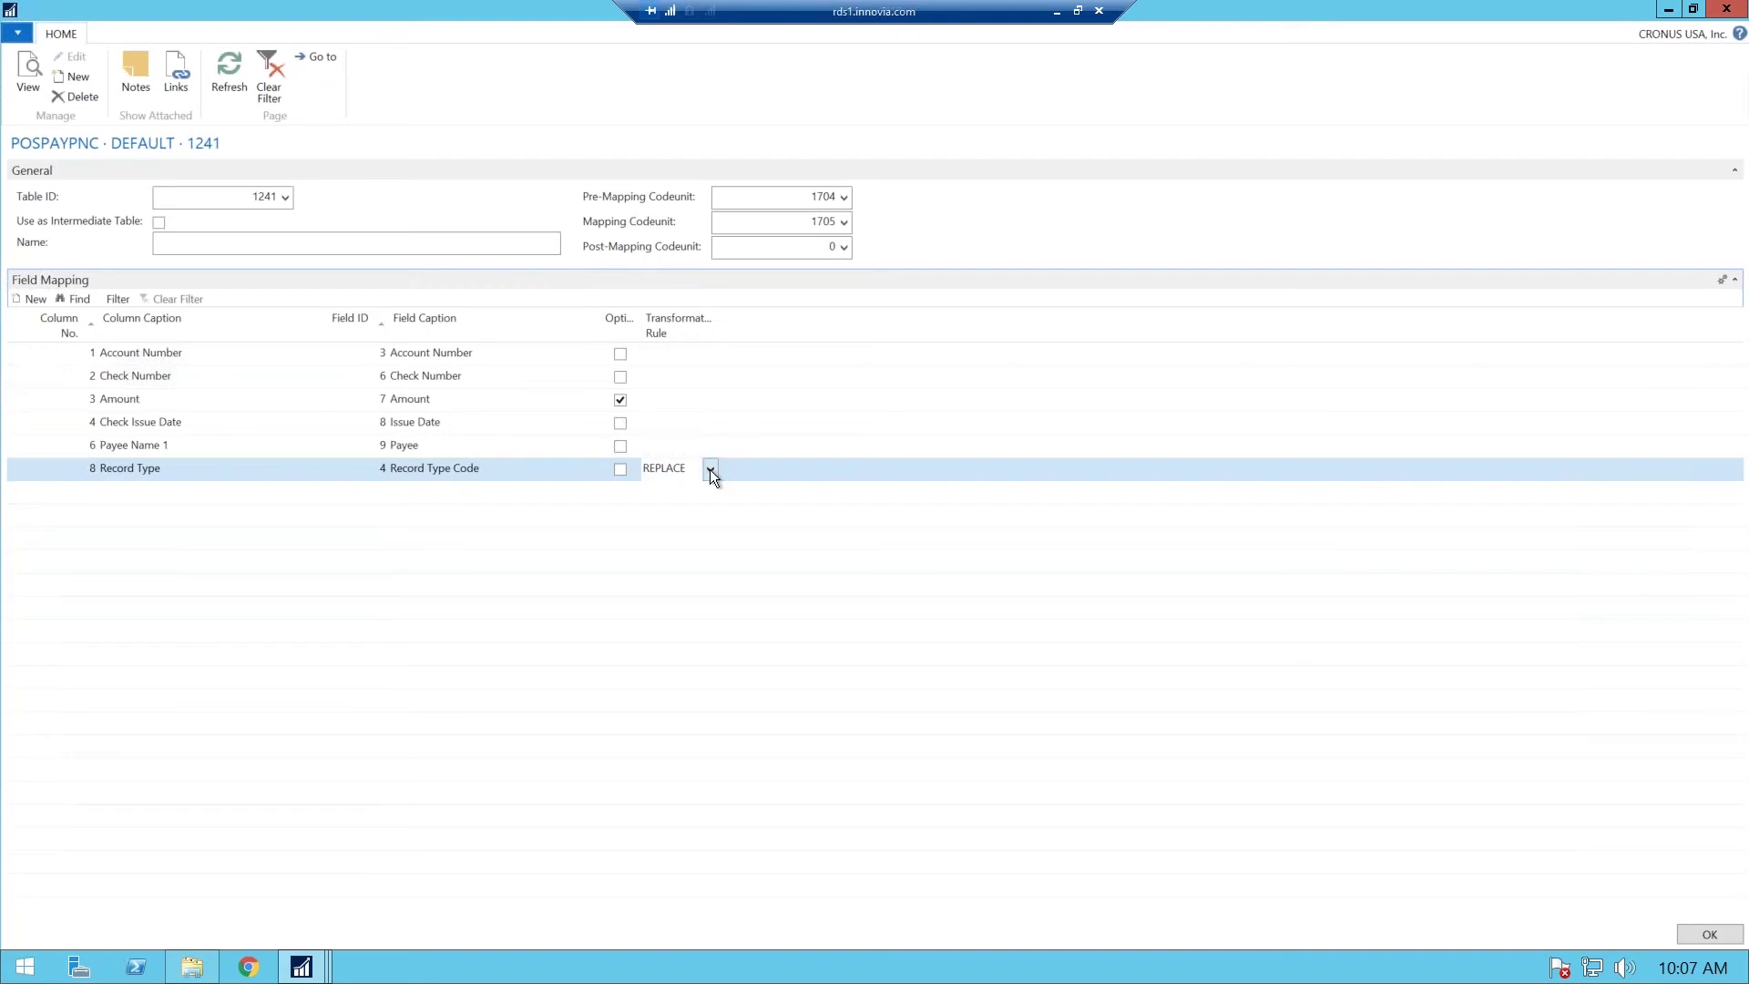
- Open the full transformation rules list and view the REPLACE rule's Find and Replace values
{"action": "left_click", "coordinate": [710, 469]}
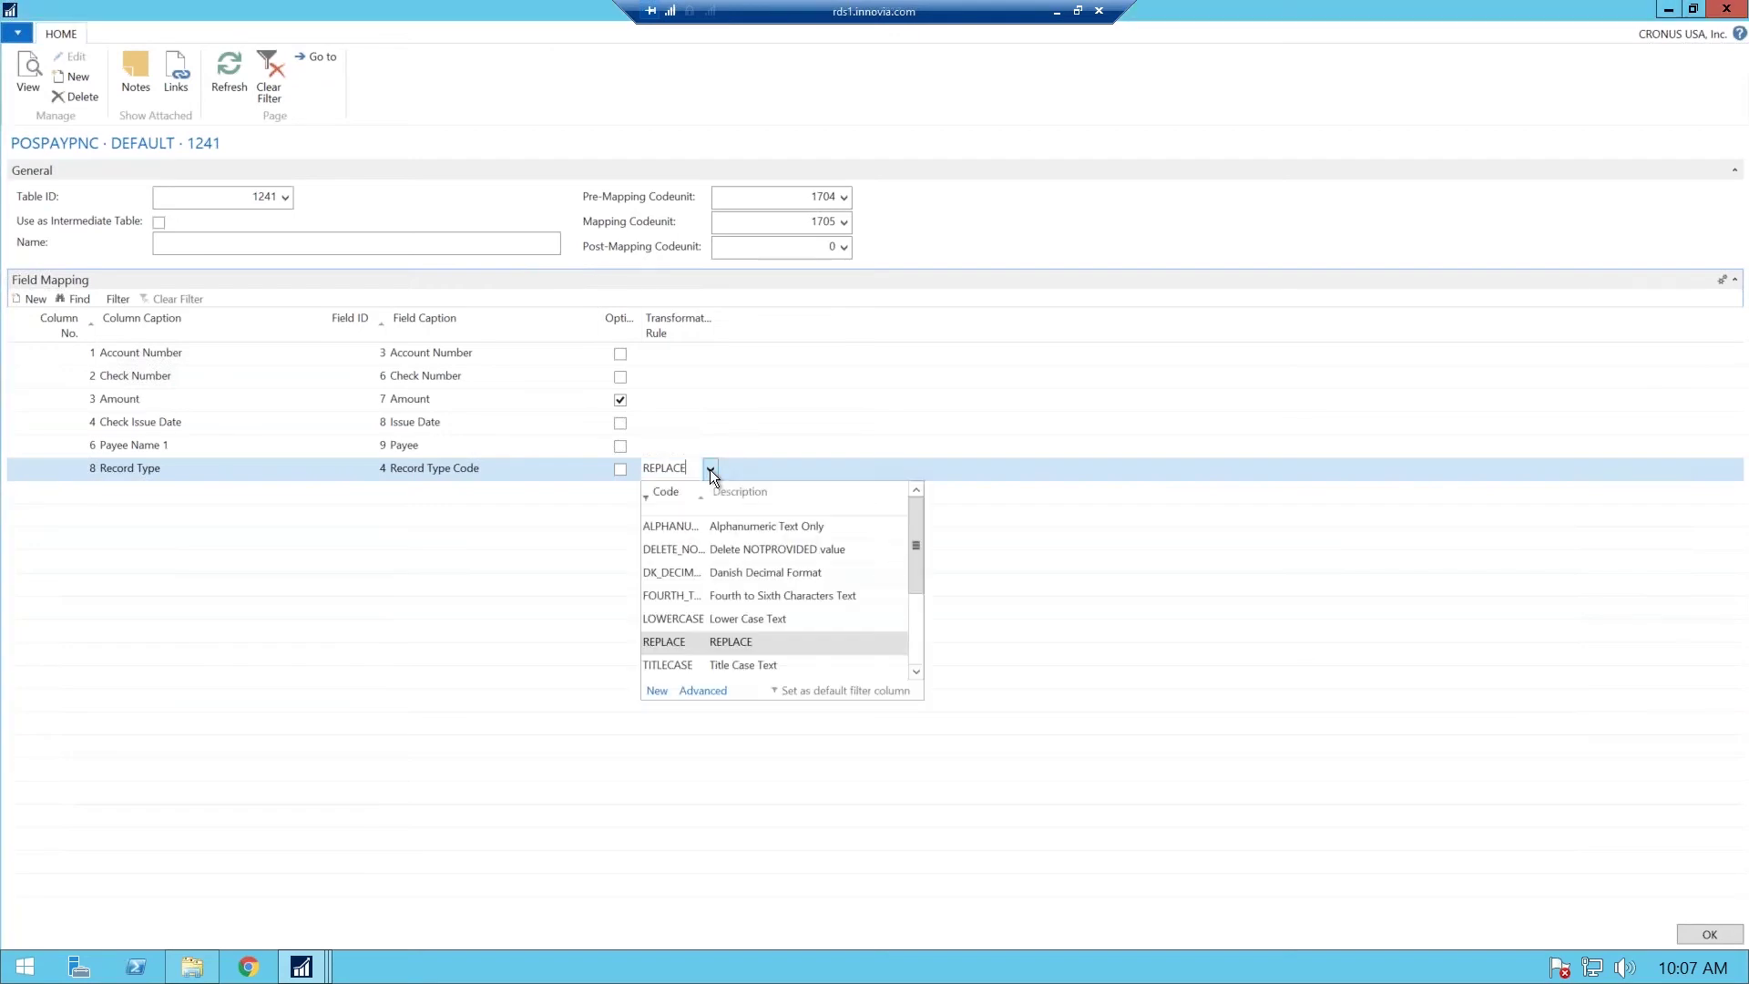
{"action": "left_click", "coordinate": [704, 692]}
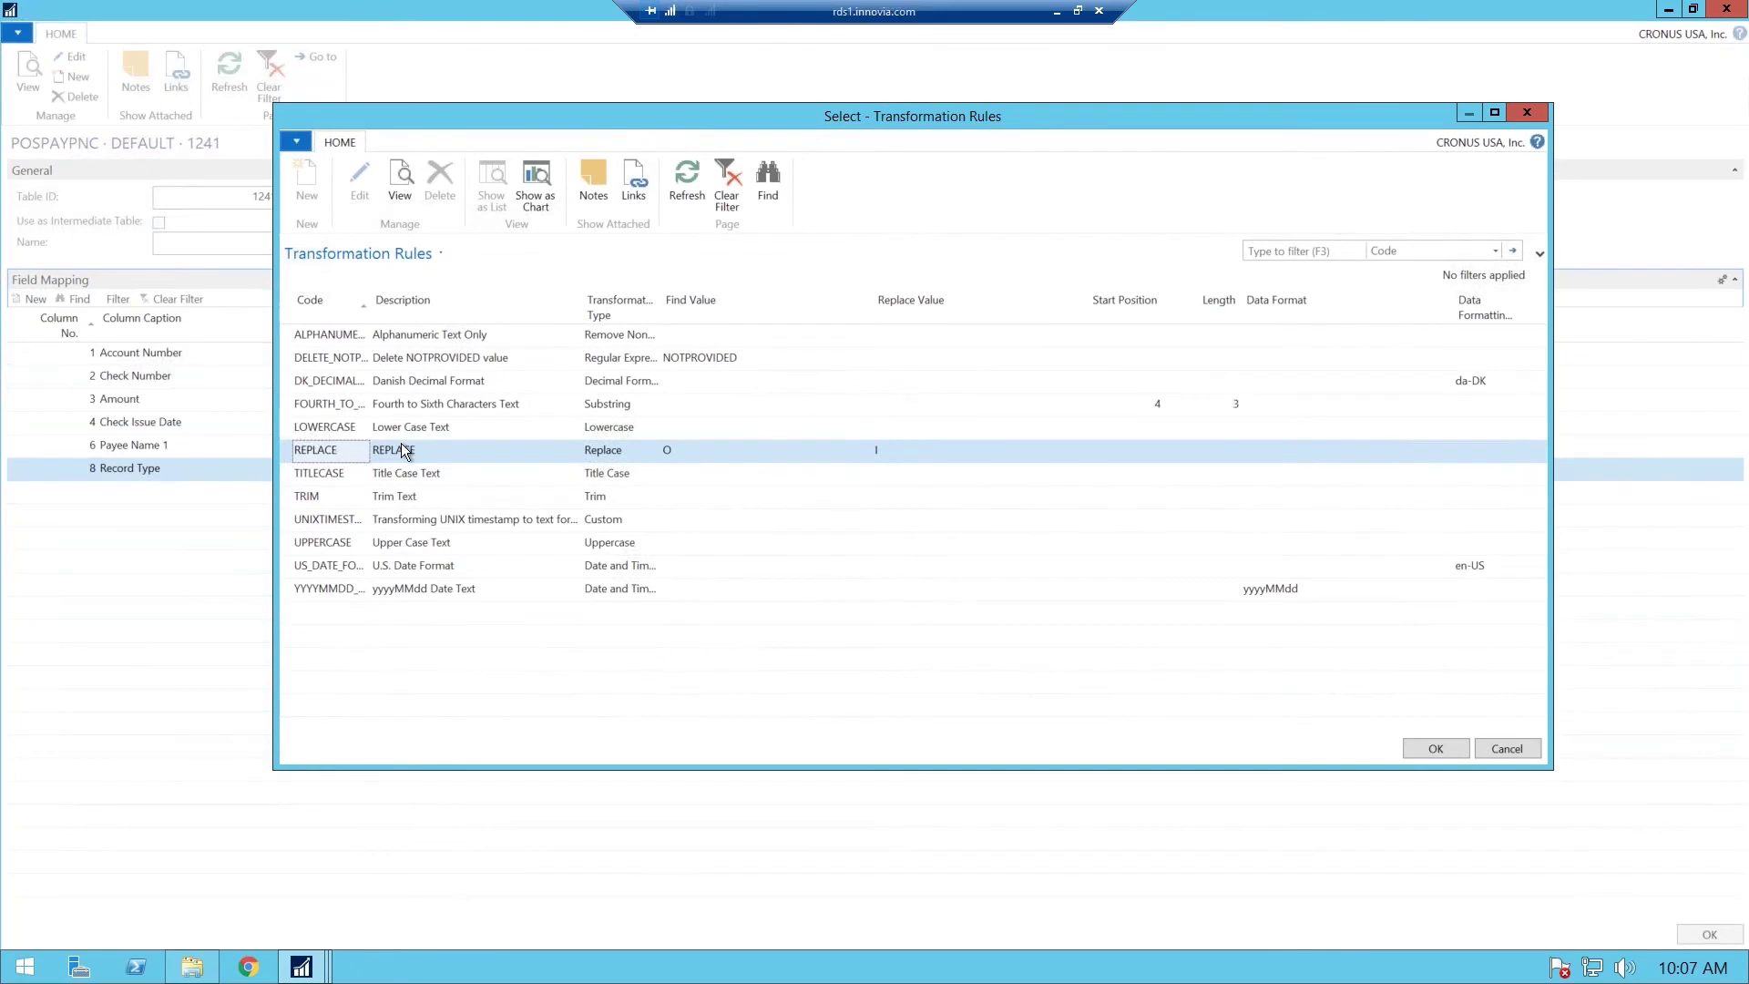
{"action": "left_click", "coordinate": [397, 173]}
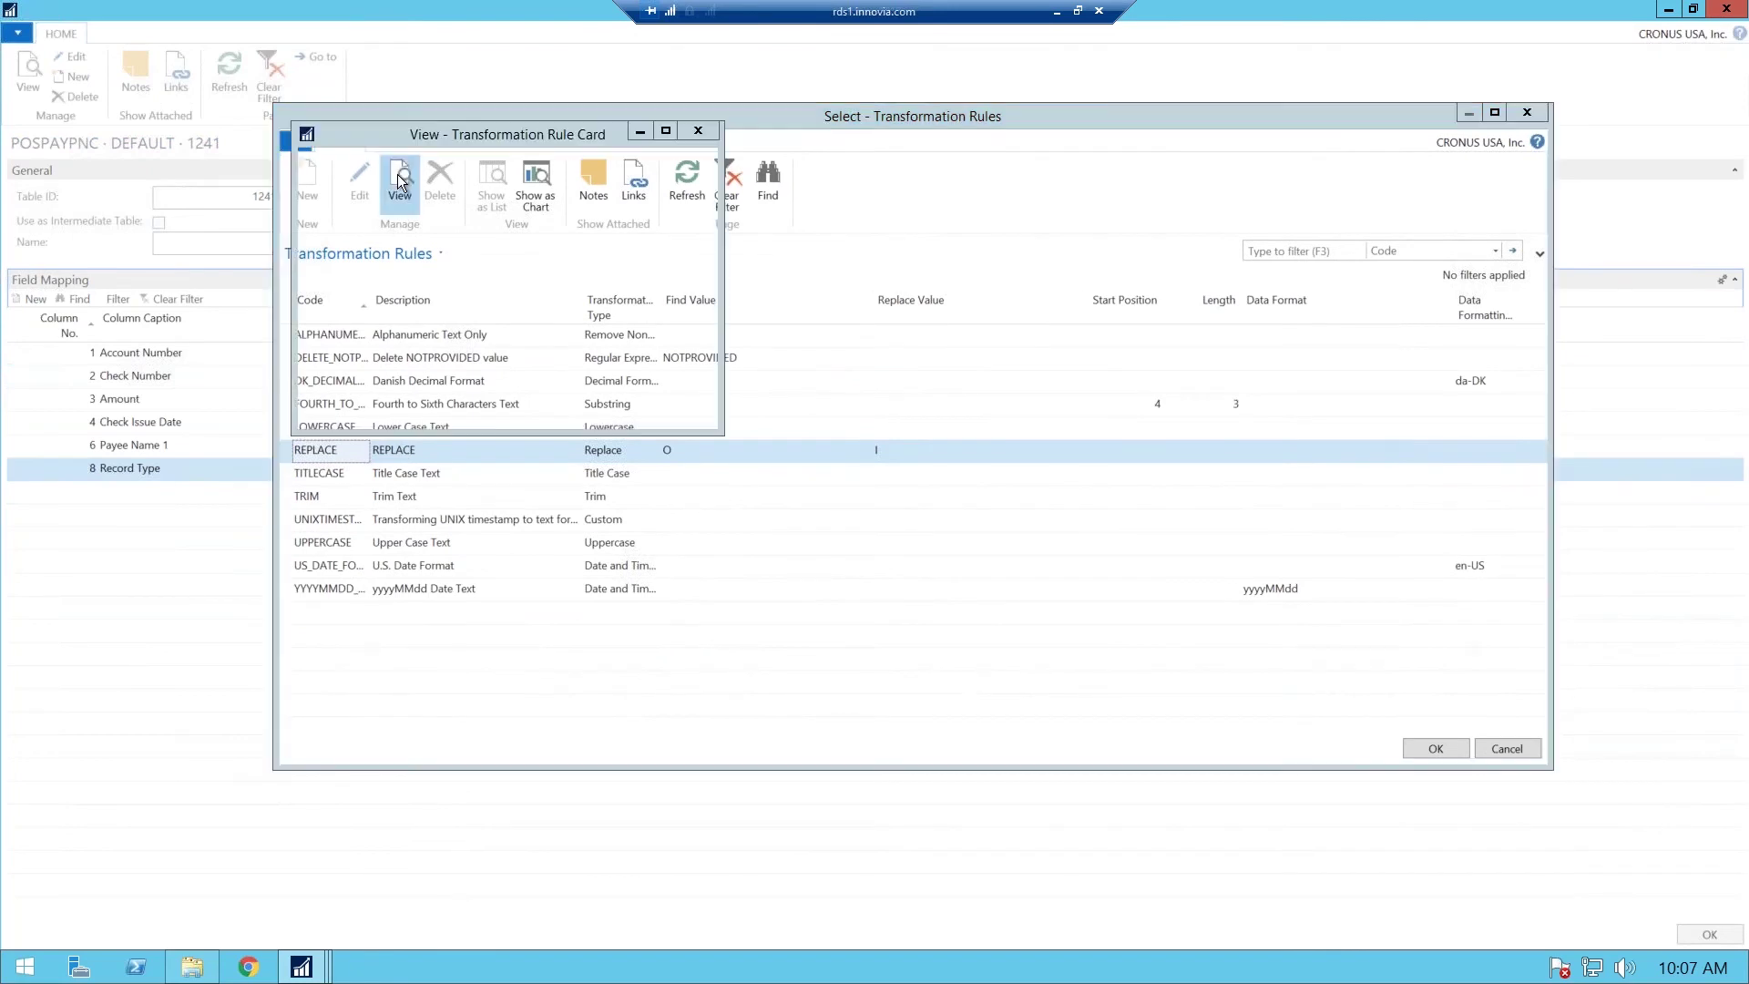
{"action": "left_click", "coordinate": [666, 131]}
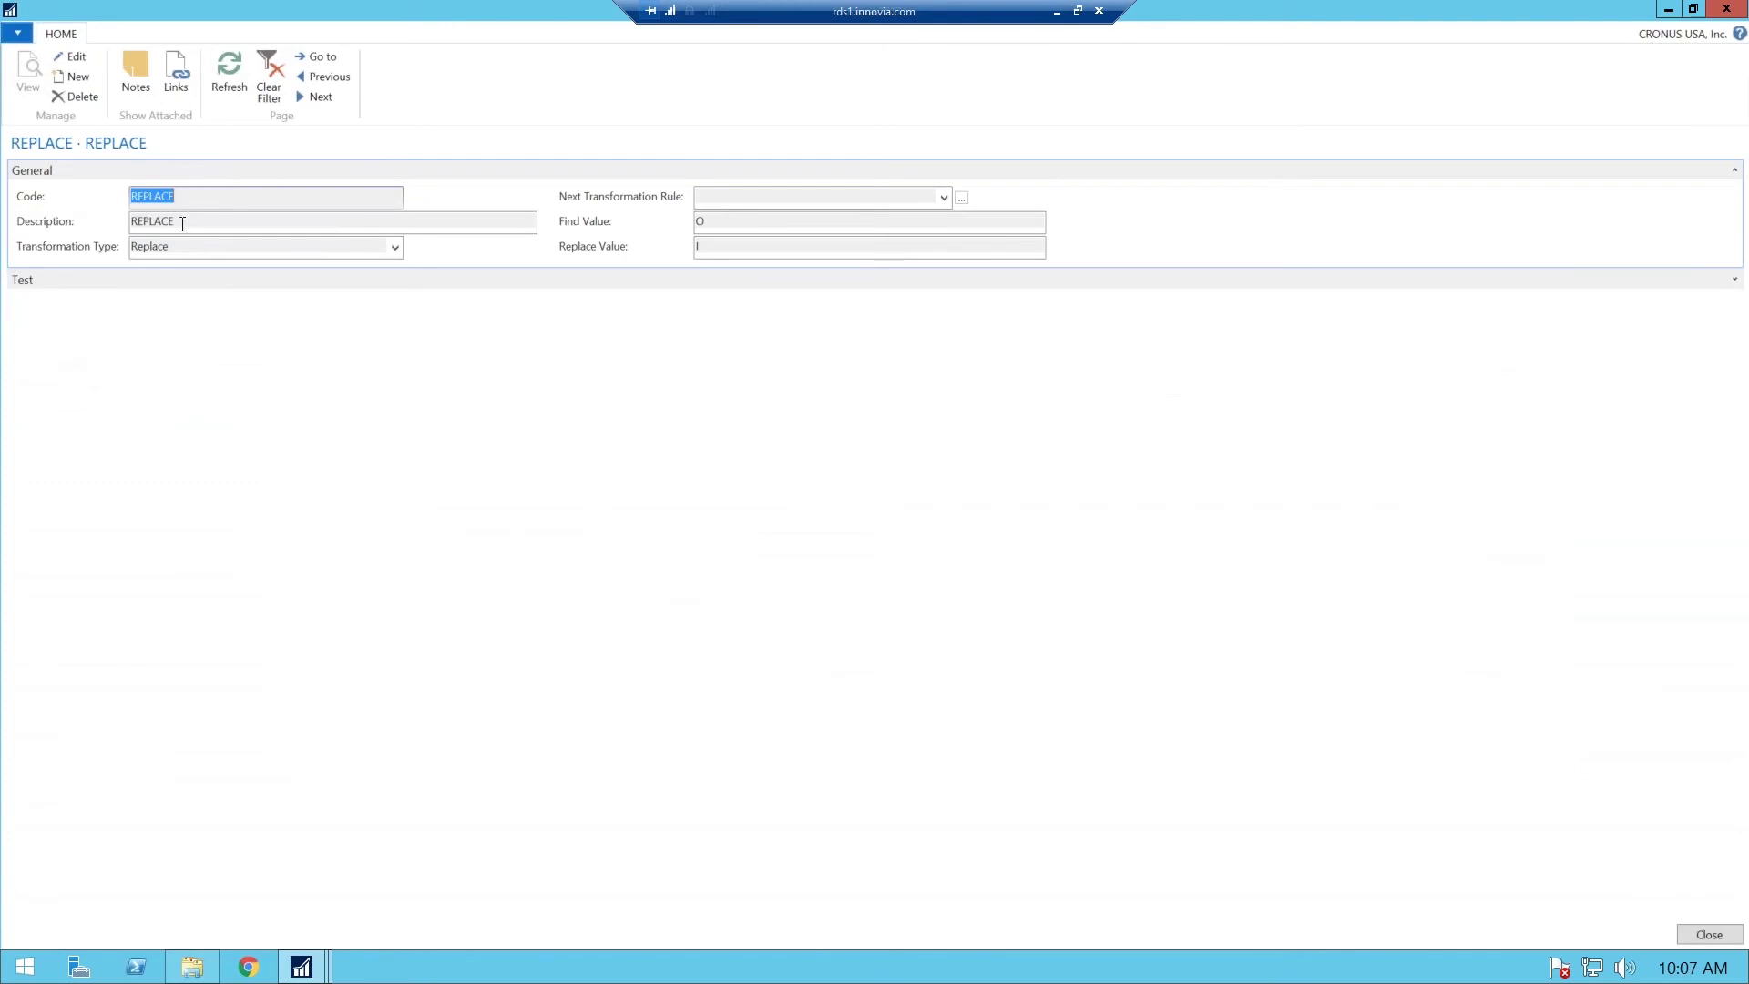
{"action": "left_click", "coordinate": [699, 222]}
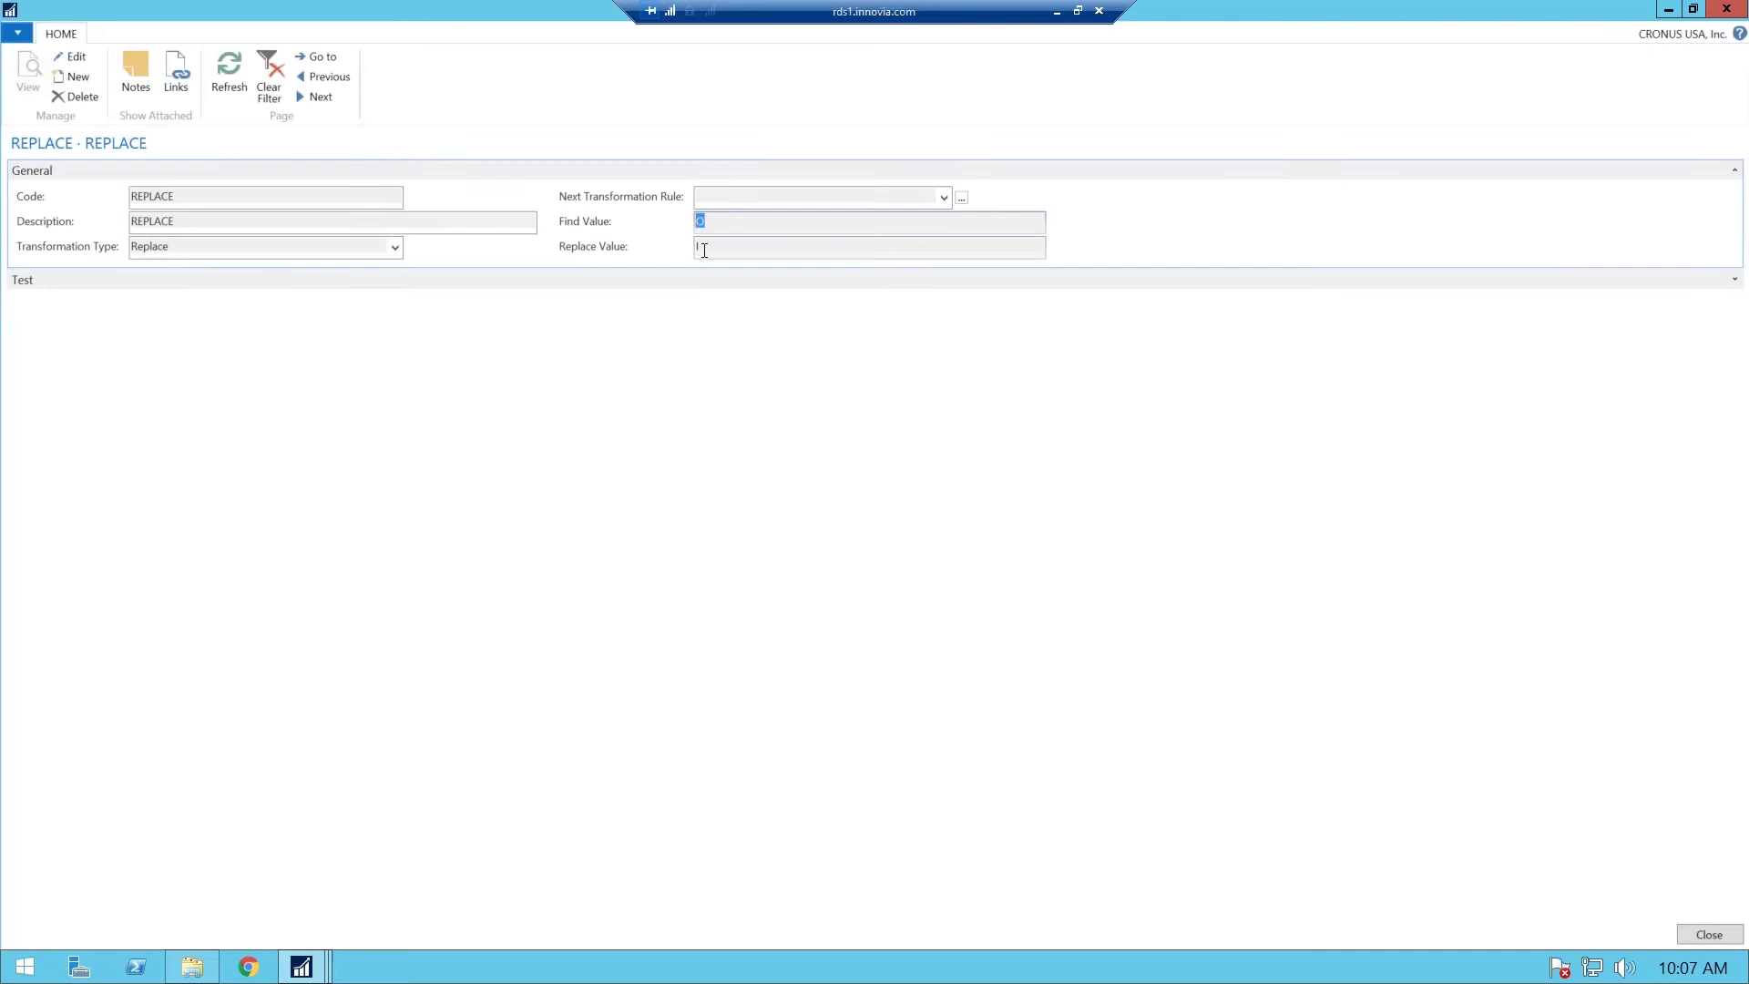
{"action": "left_click", "coordinate": [698, 246]}
- Test REPLACE with 'o' and then 'O', confirming 'O' becomes 'I', and close the card
{"action": "left_click", "coordinate": [1735, 286]}
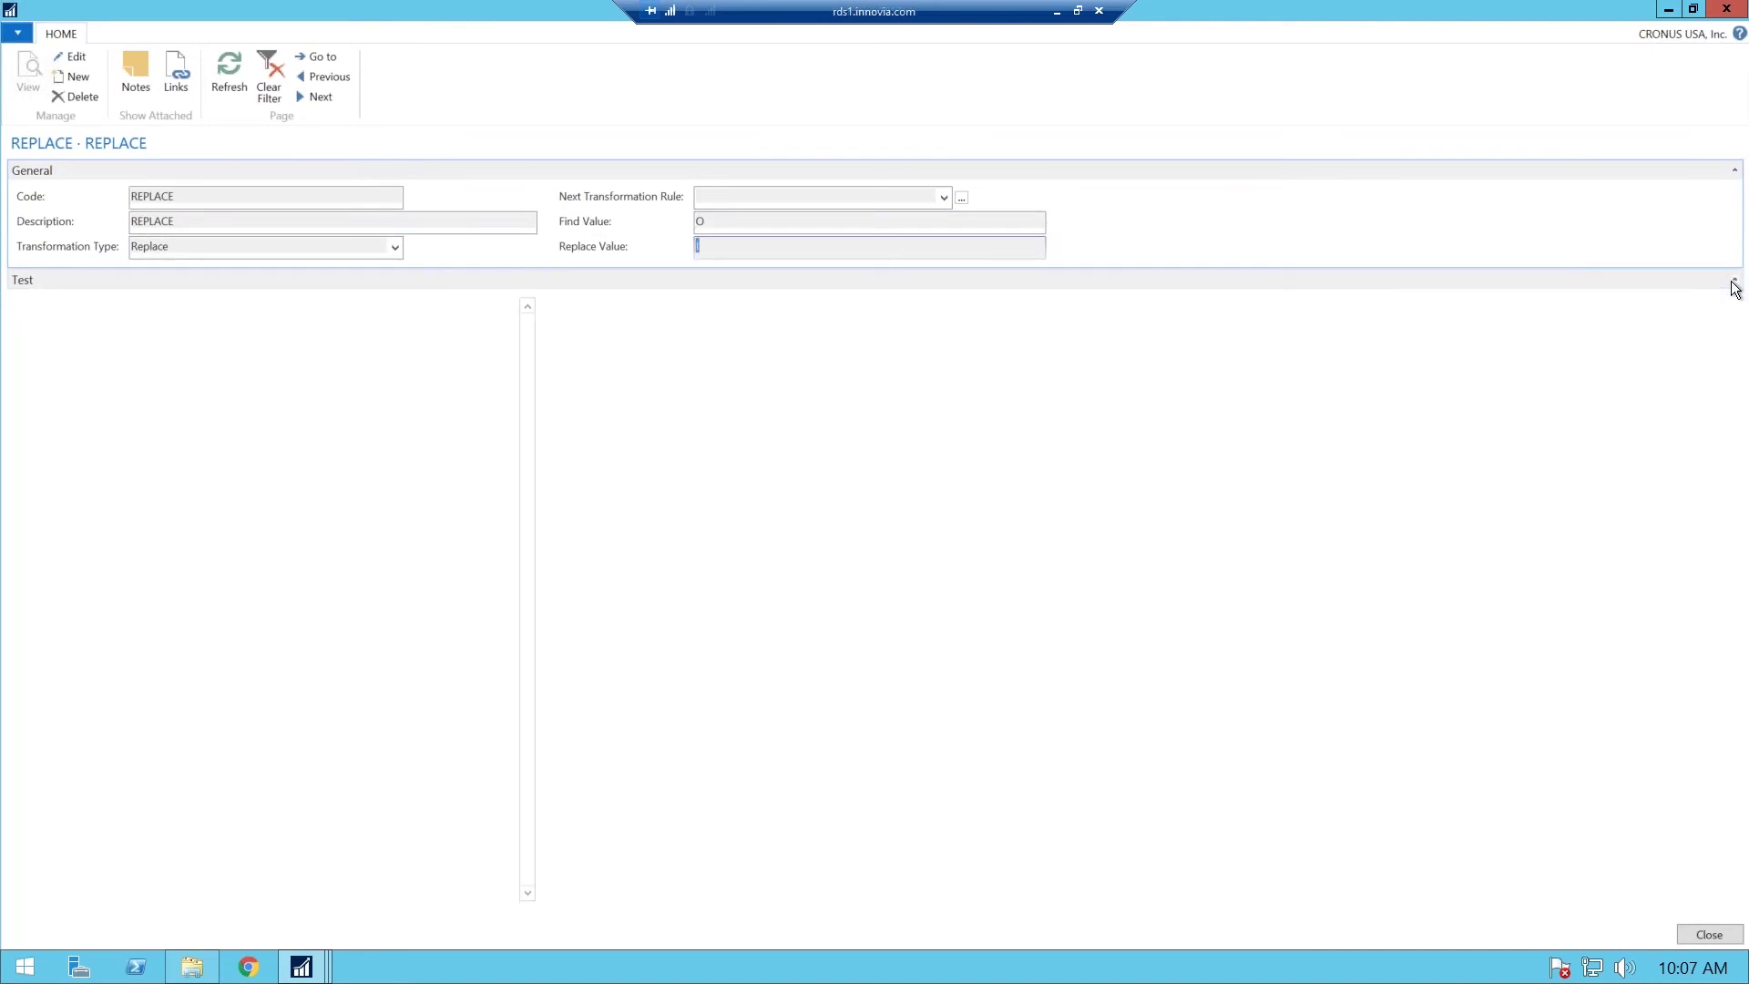
{"action": "left_click", "coordinate": [226, 316]}
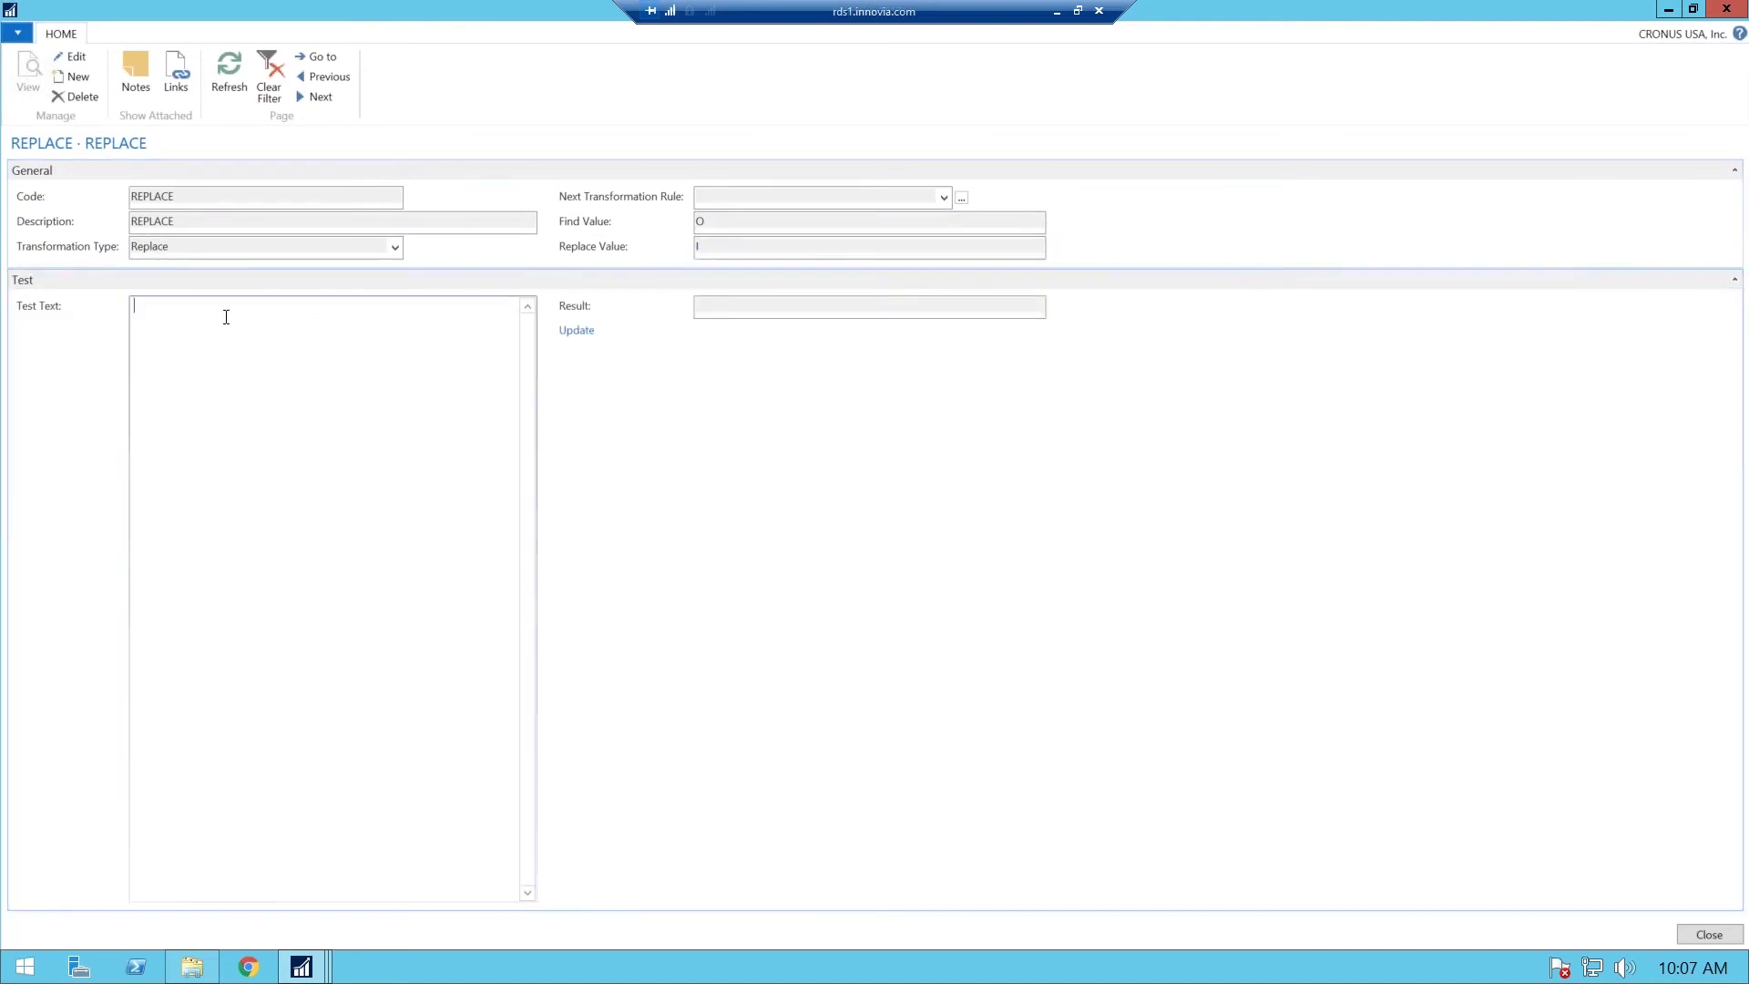
{"action": "type", "text": "o"}
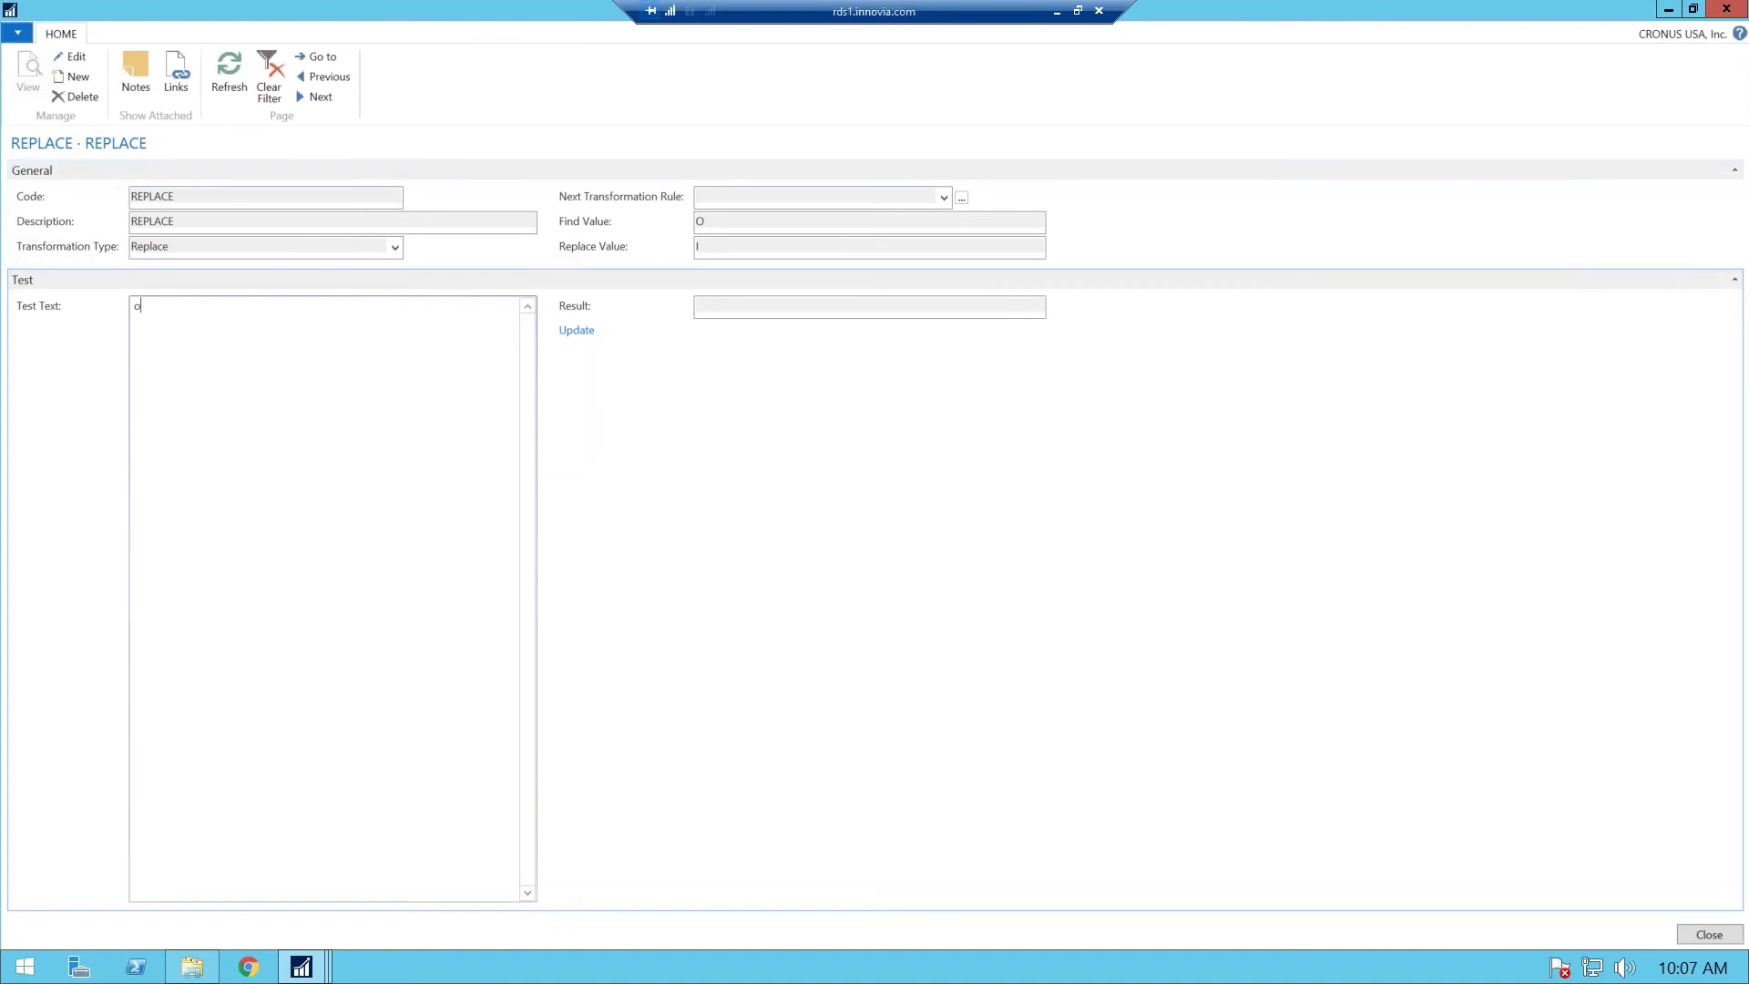
{"action": "key", "text": "Tab"}
{"action": "left_click", "coordinate": [577, 330]}
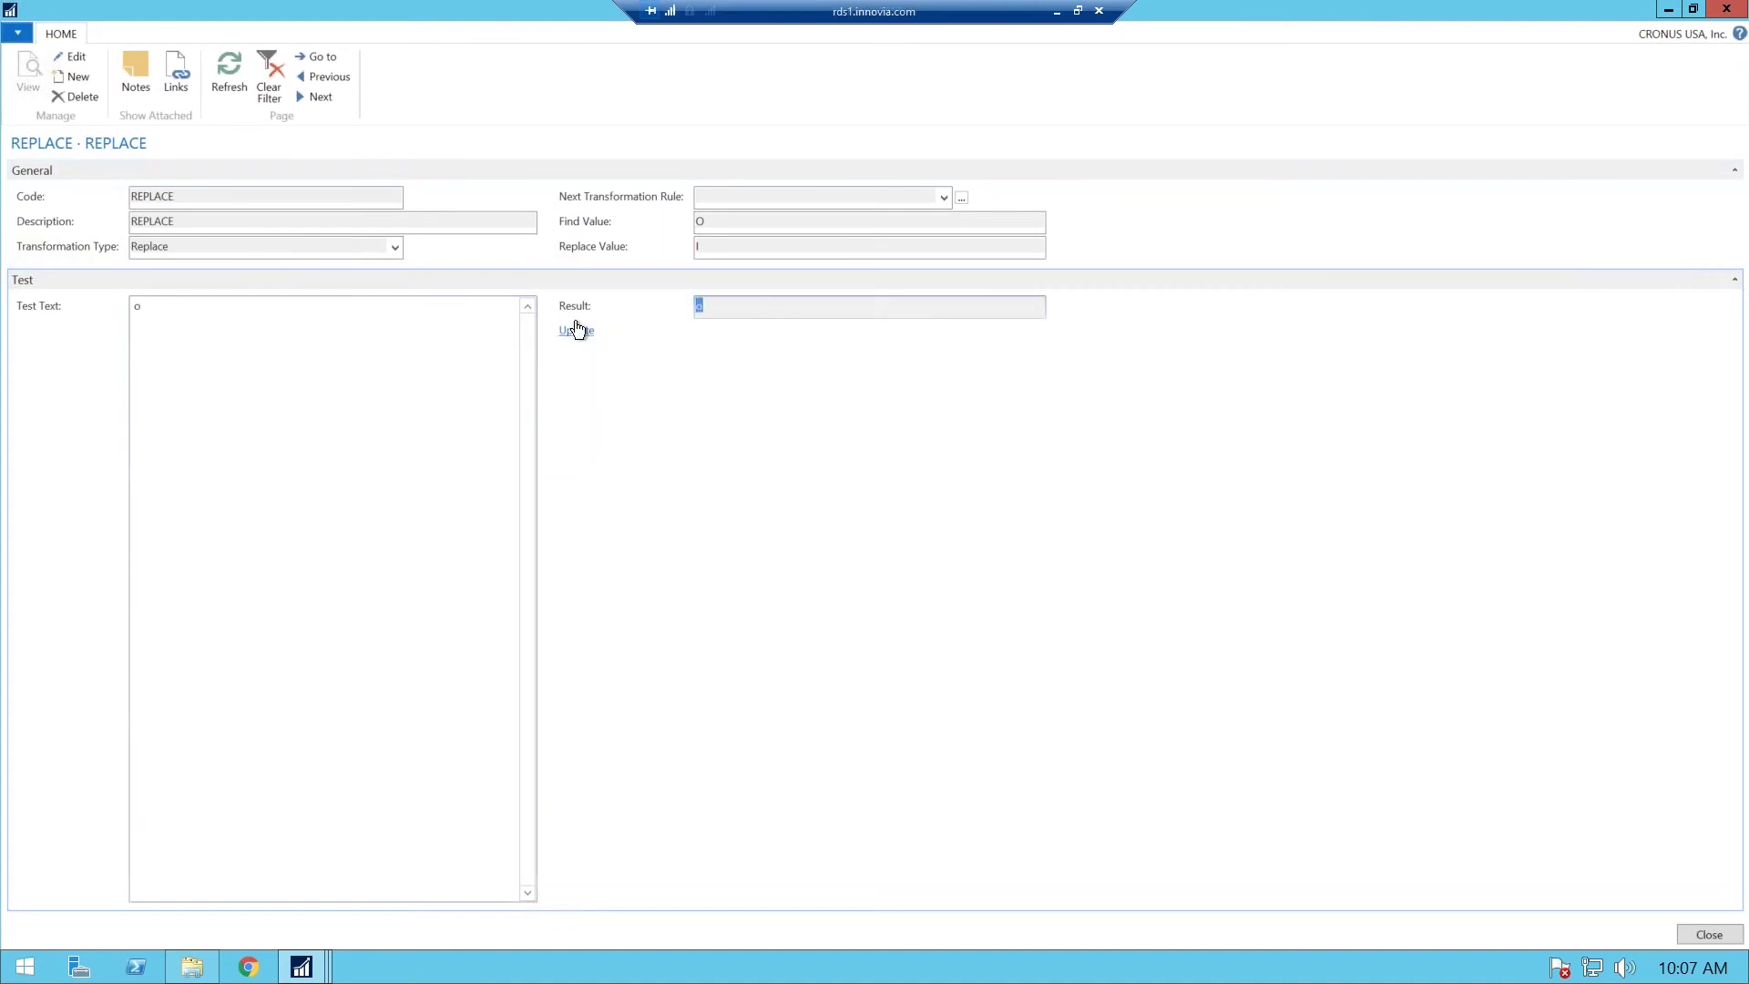
{"action": "left_click_drag", "start_coordinate": [162, 318], "coordinate": [86, 305]}
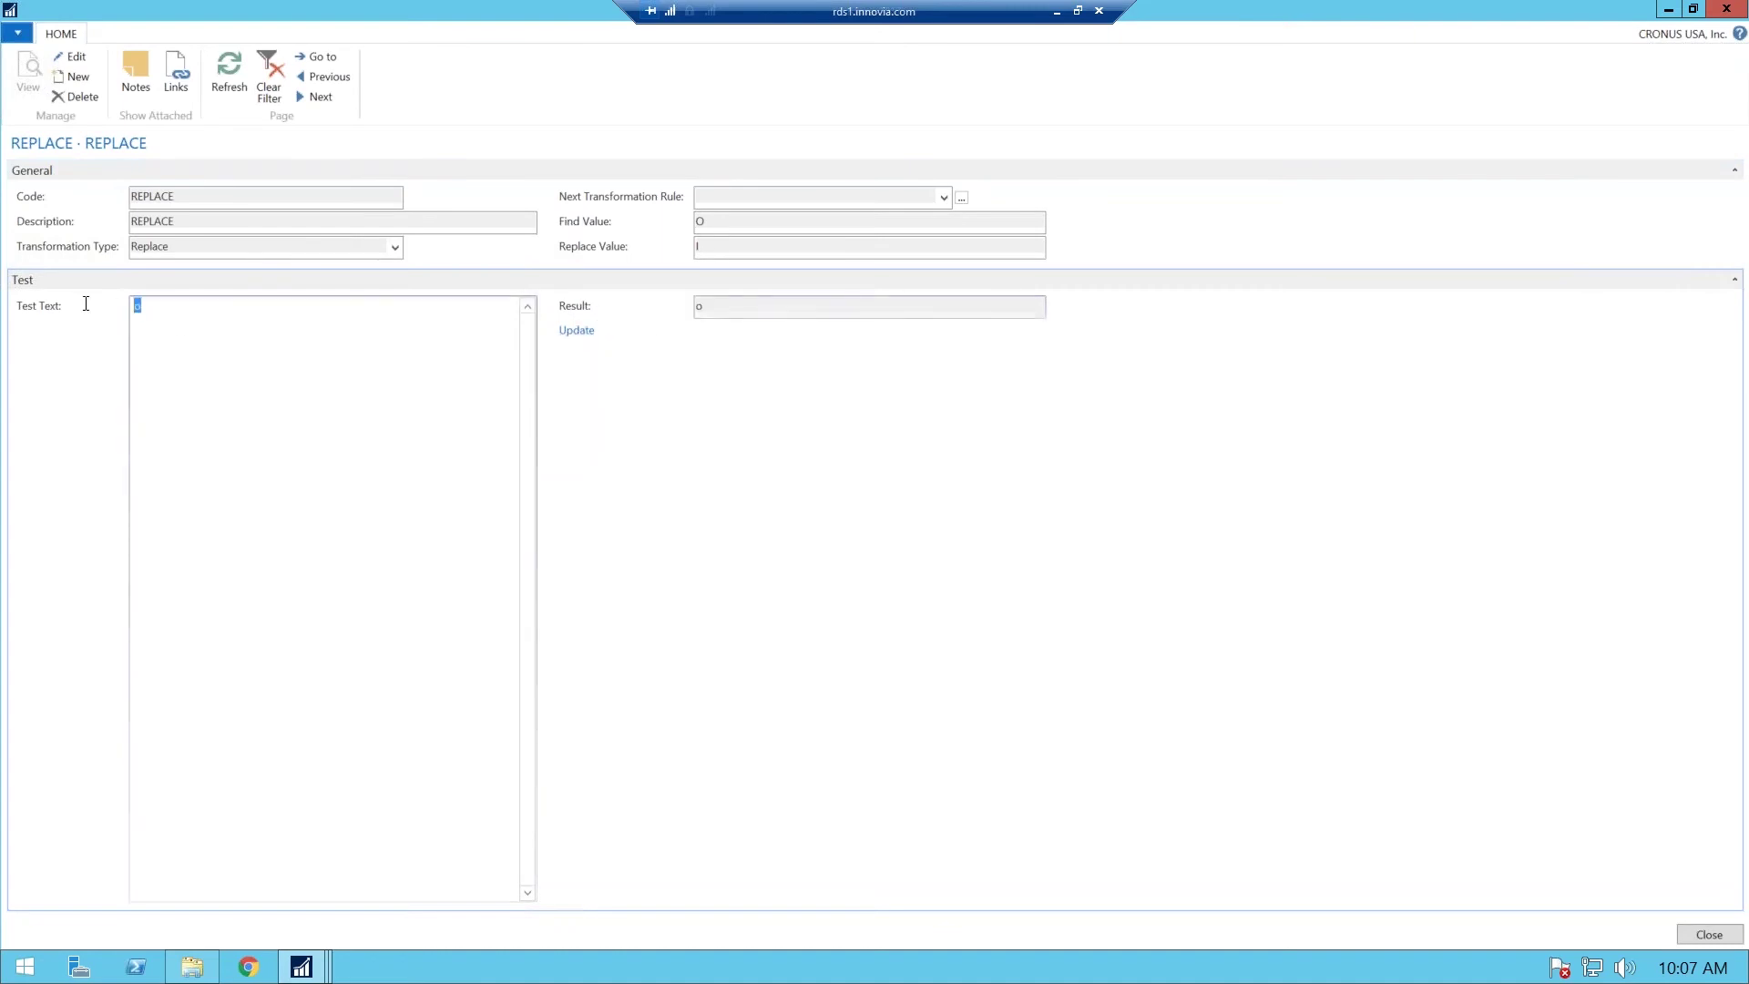
{"action": "type", "text": "O"}
{"action": "key", "text": "Tab"}
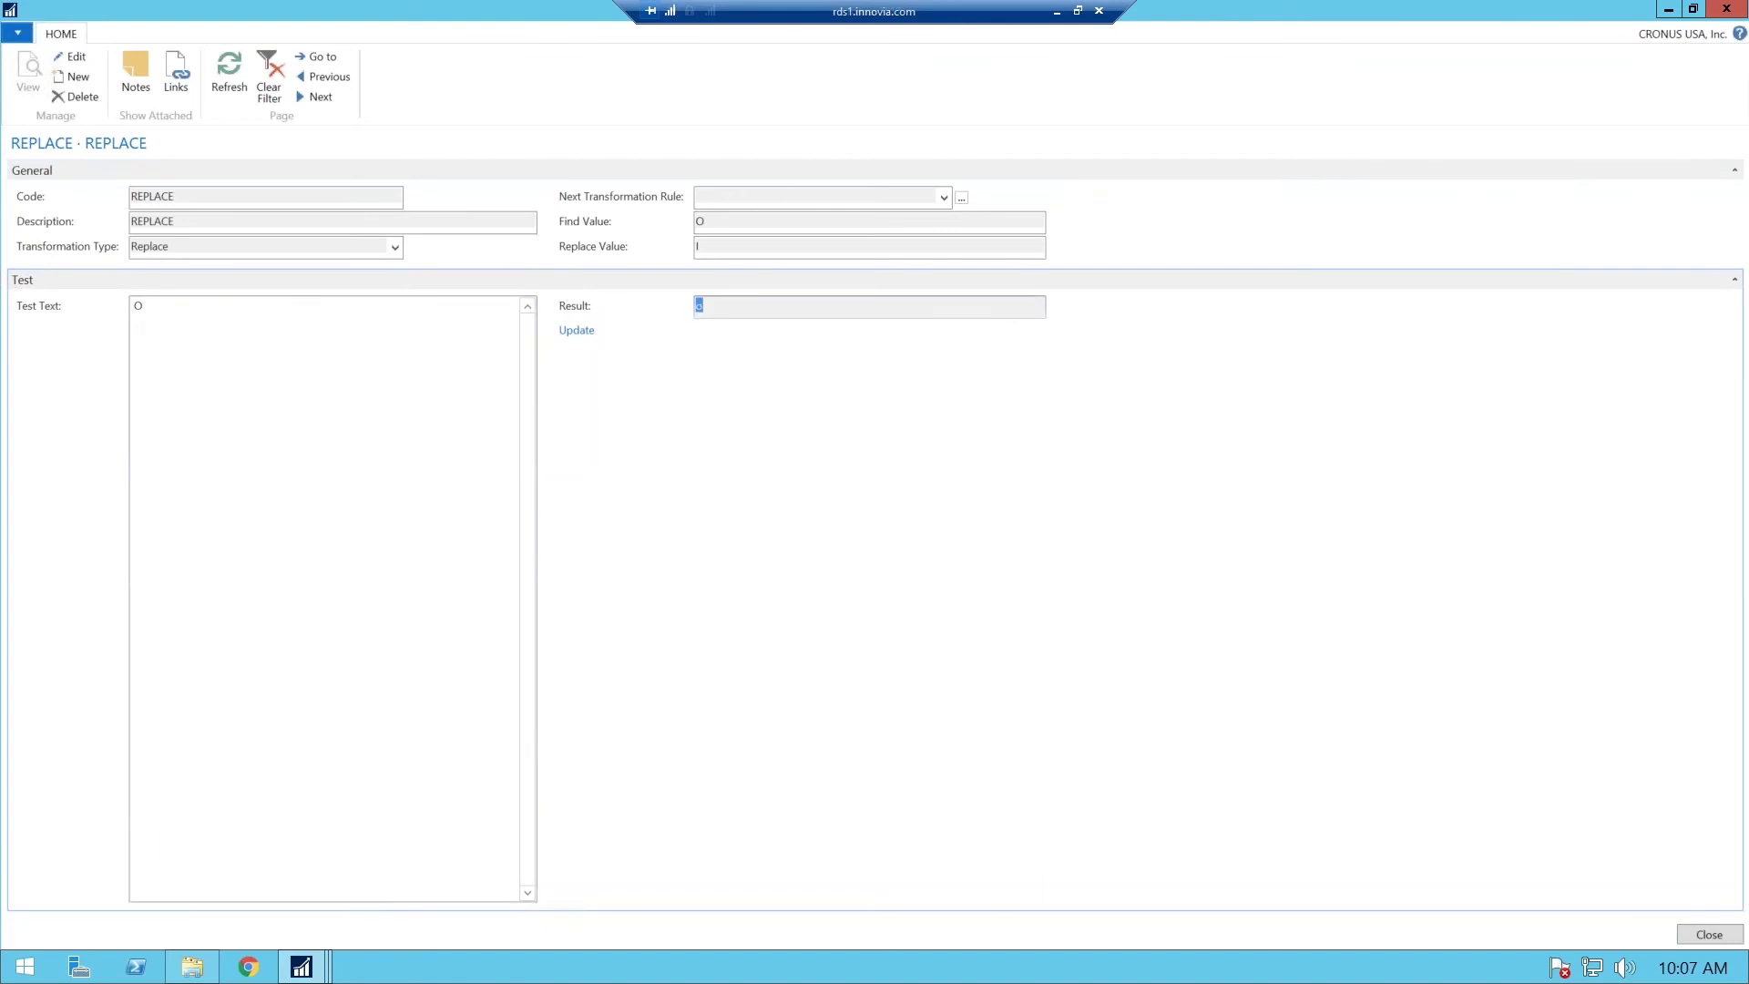
{"action": "left_click", "coordinate": [580, 341]}
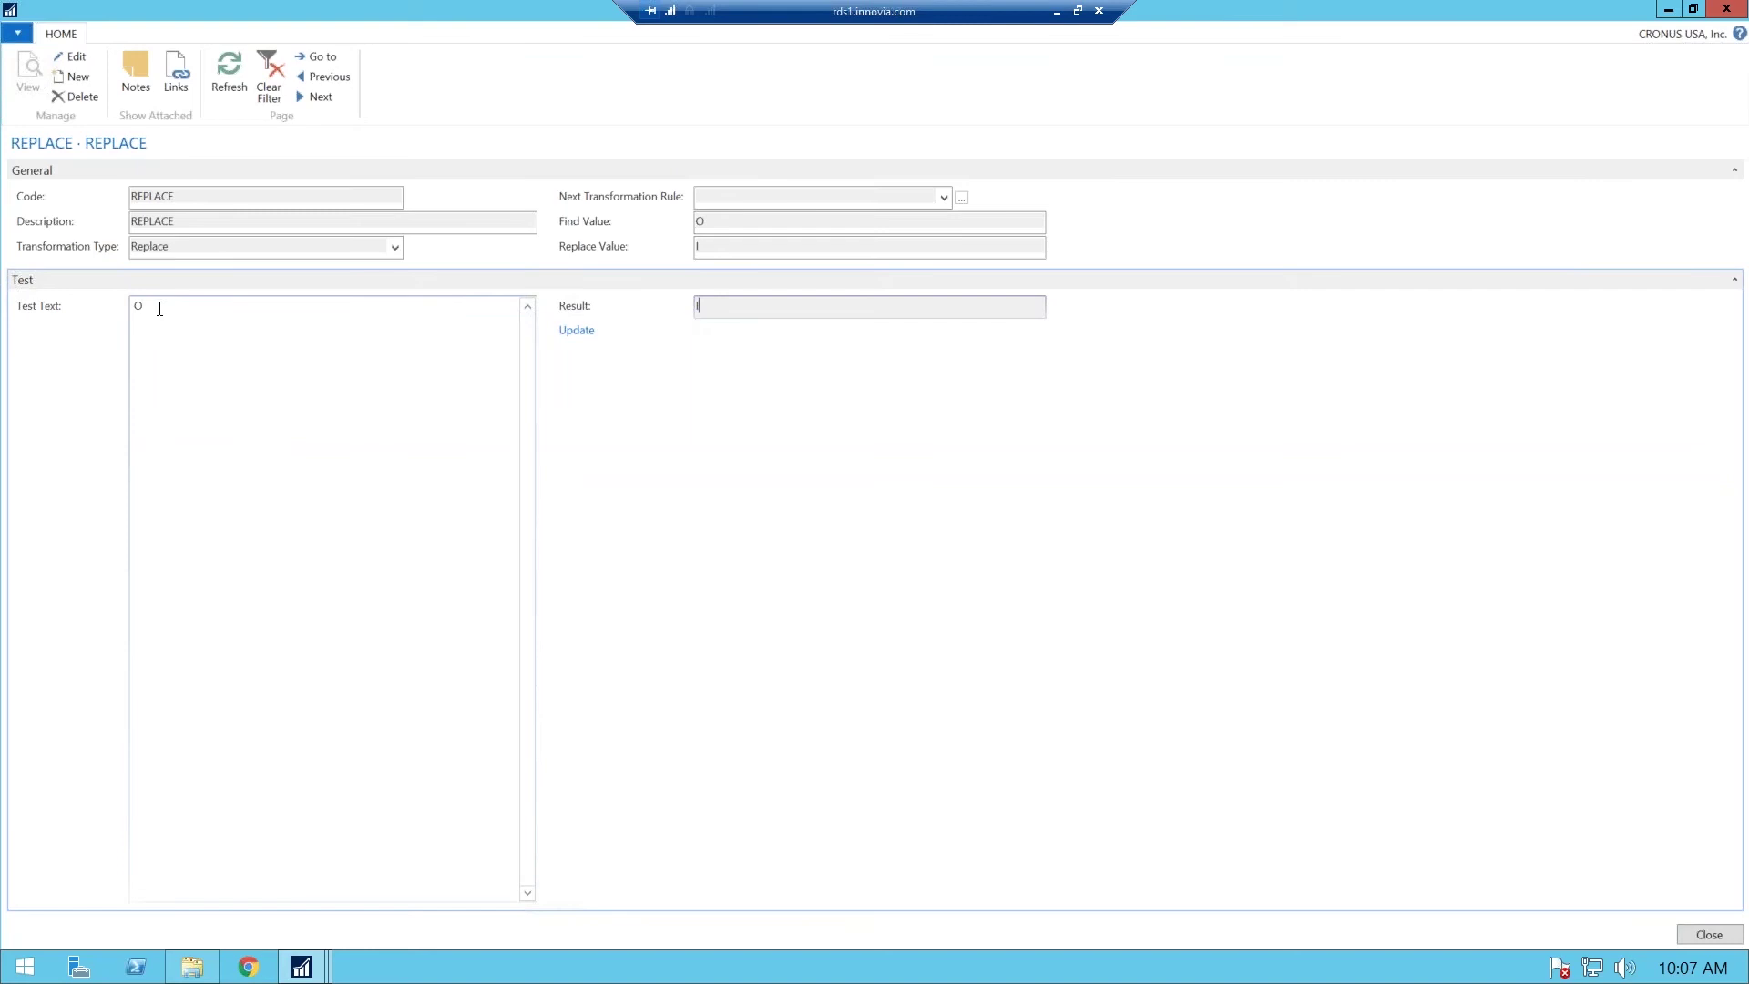
{"action": "left_click", "coordinate": [1696, 936]}
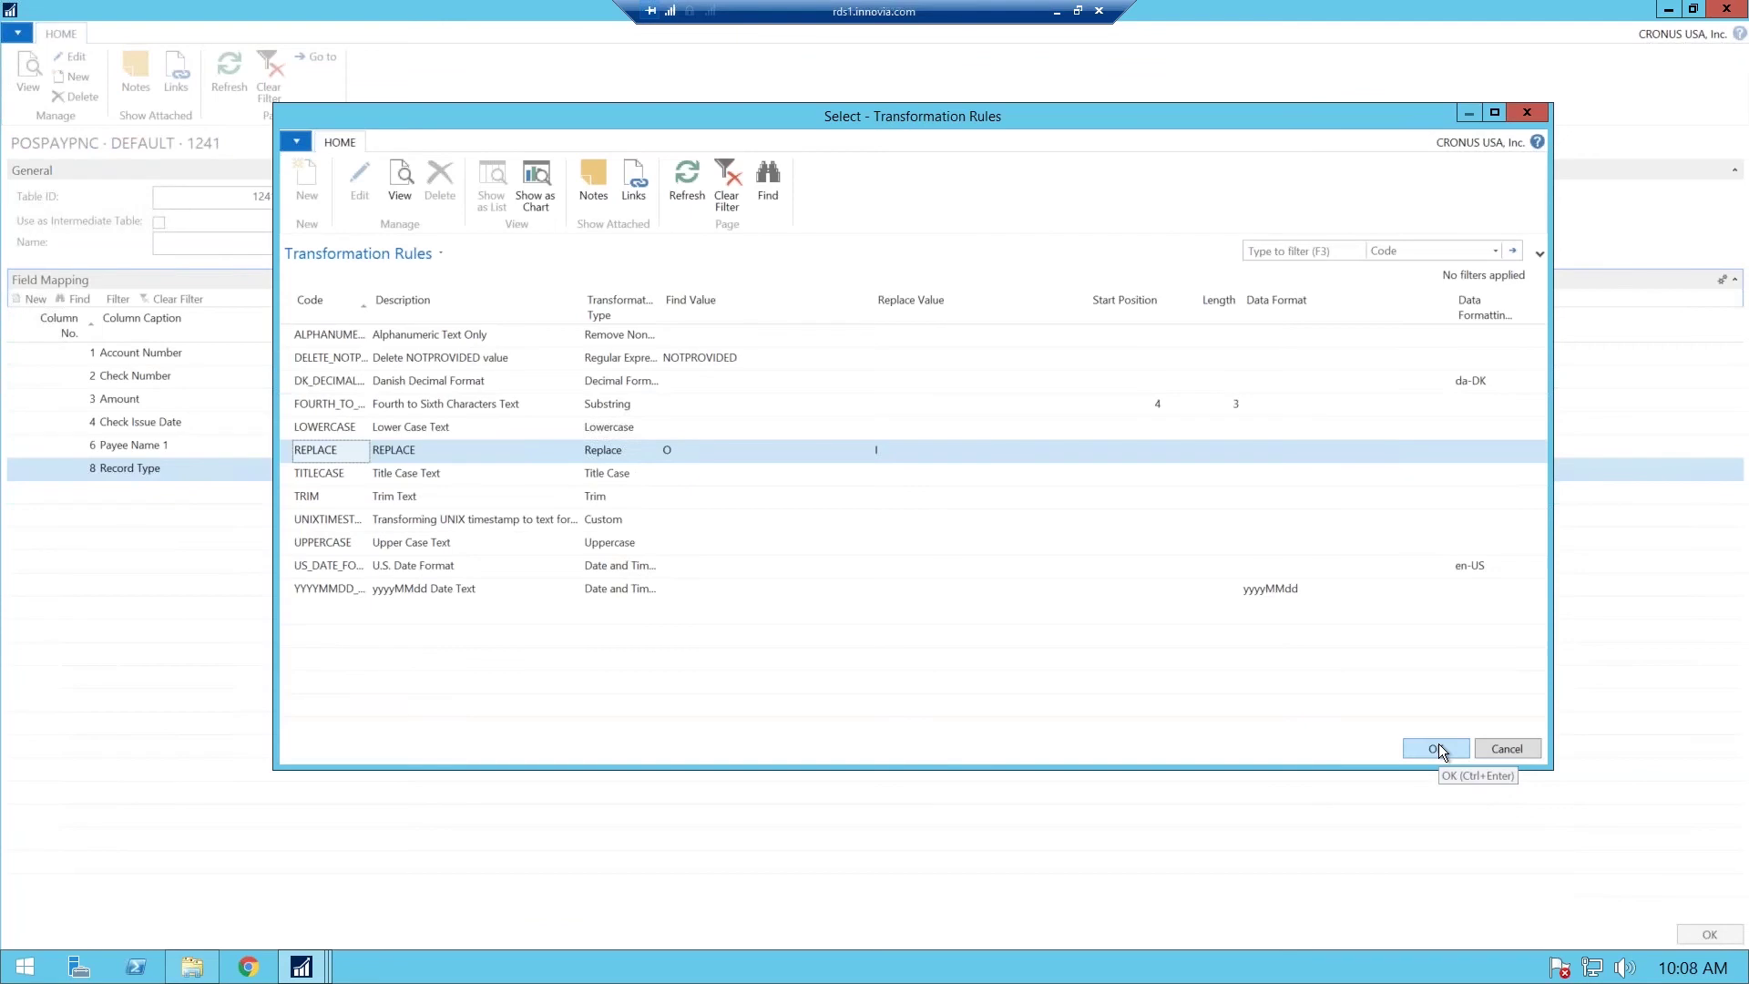
- Keep REPLACE for Record Type, close Field Mapping and POSPAYPNC, and search 'bank import'
{"action": "left_click", "coordinate": [1439, 745]}
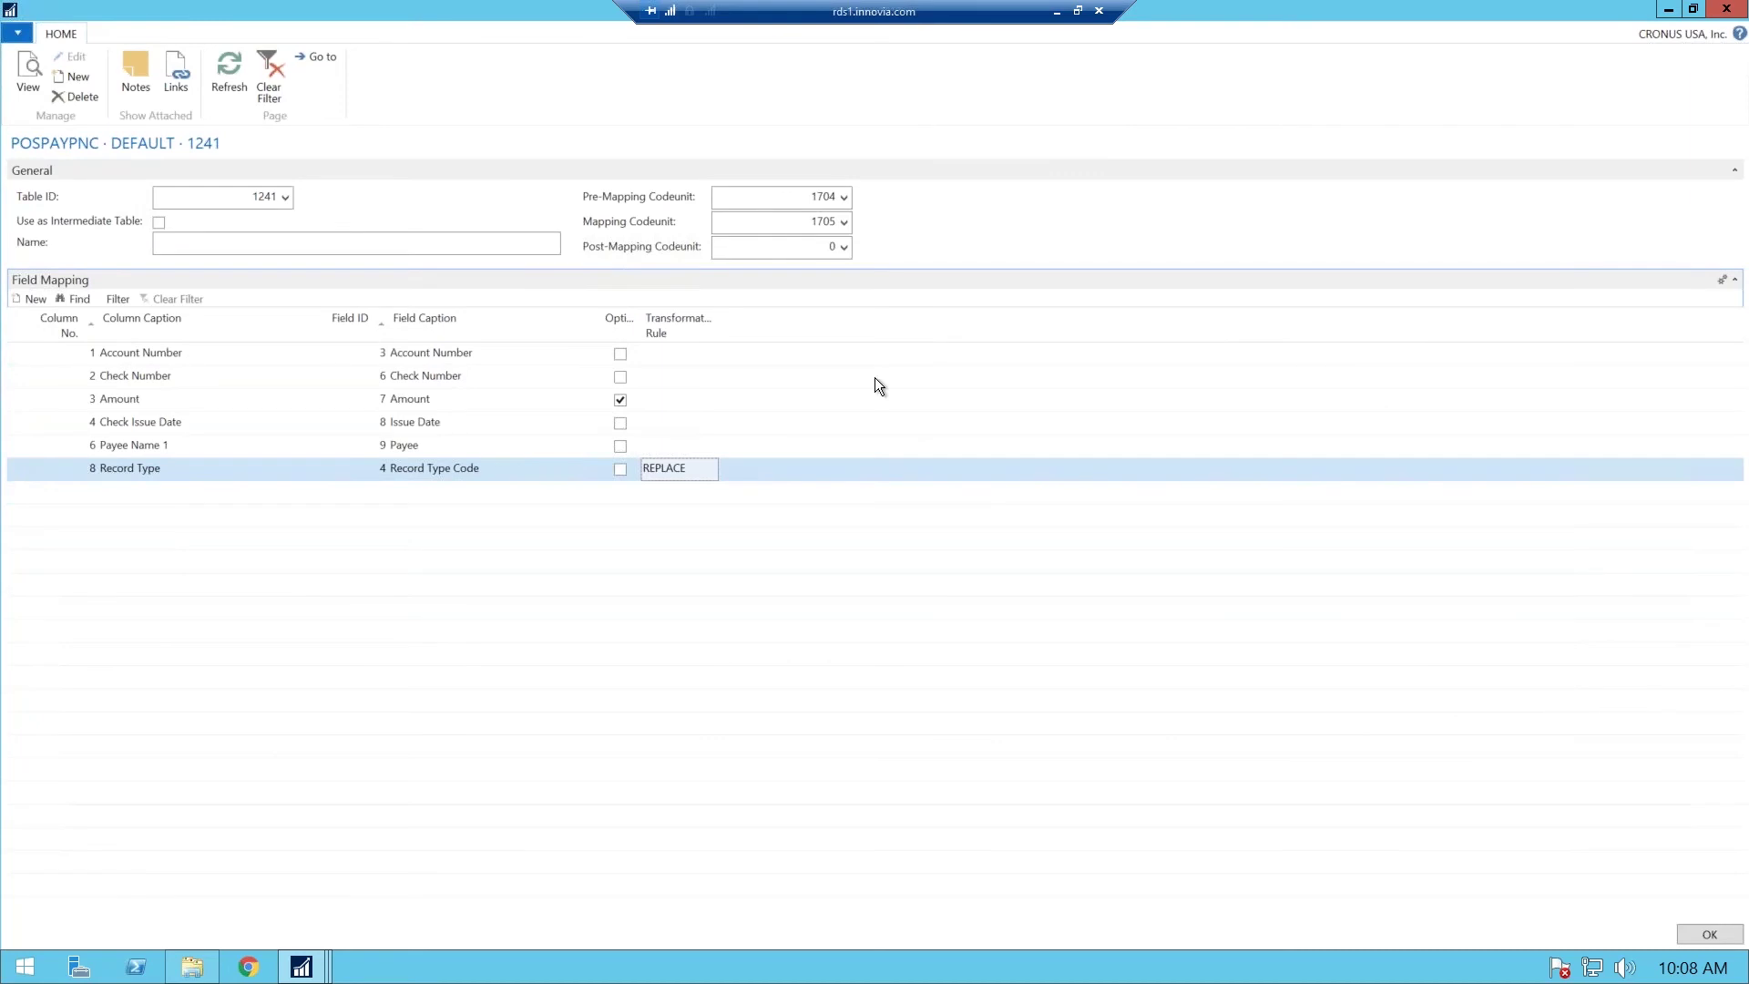
{"action": "left_click", "coordinate": [1687, 935]}
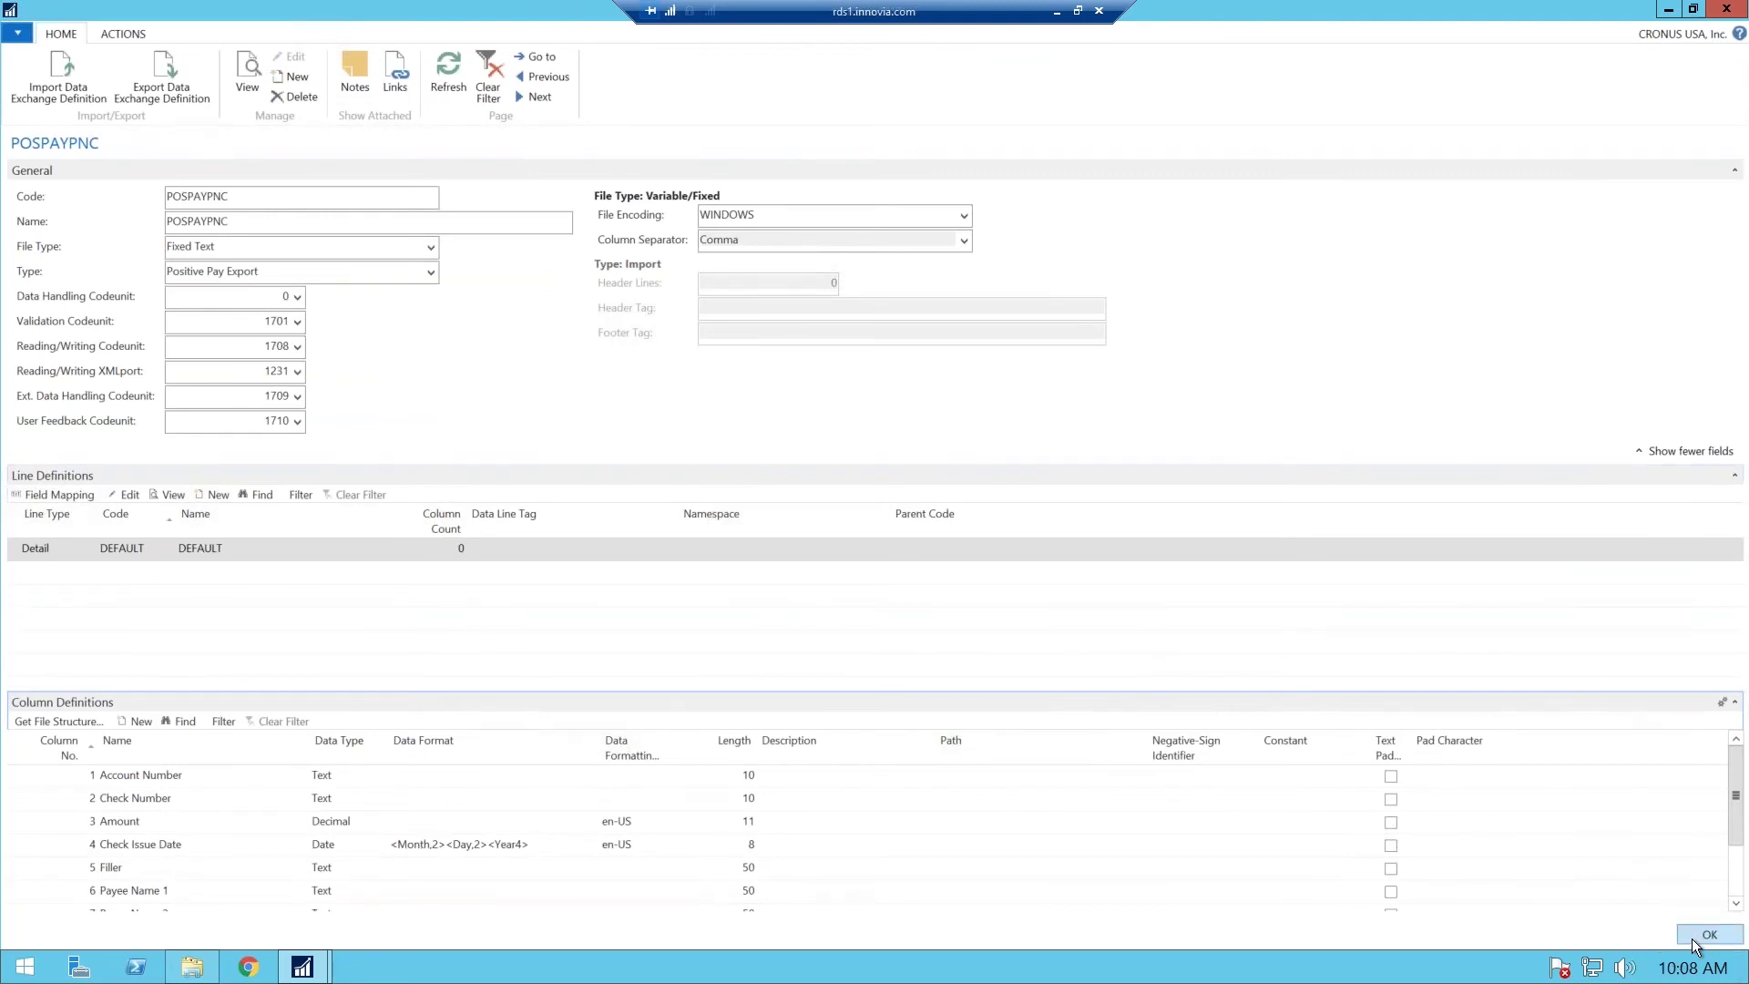
{"action": "left_click", "coordinate": [1692, 939]}
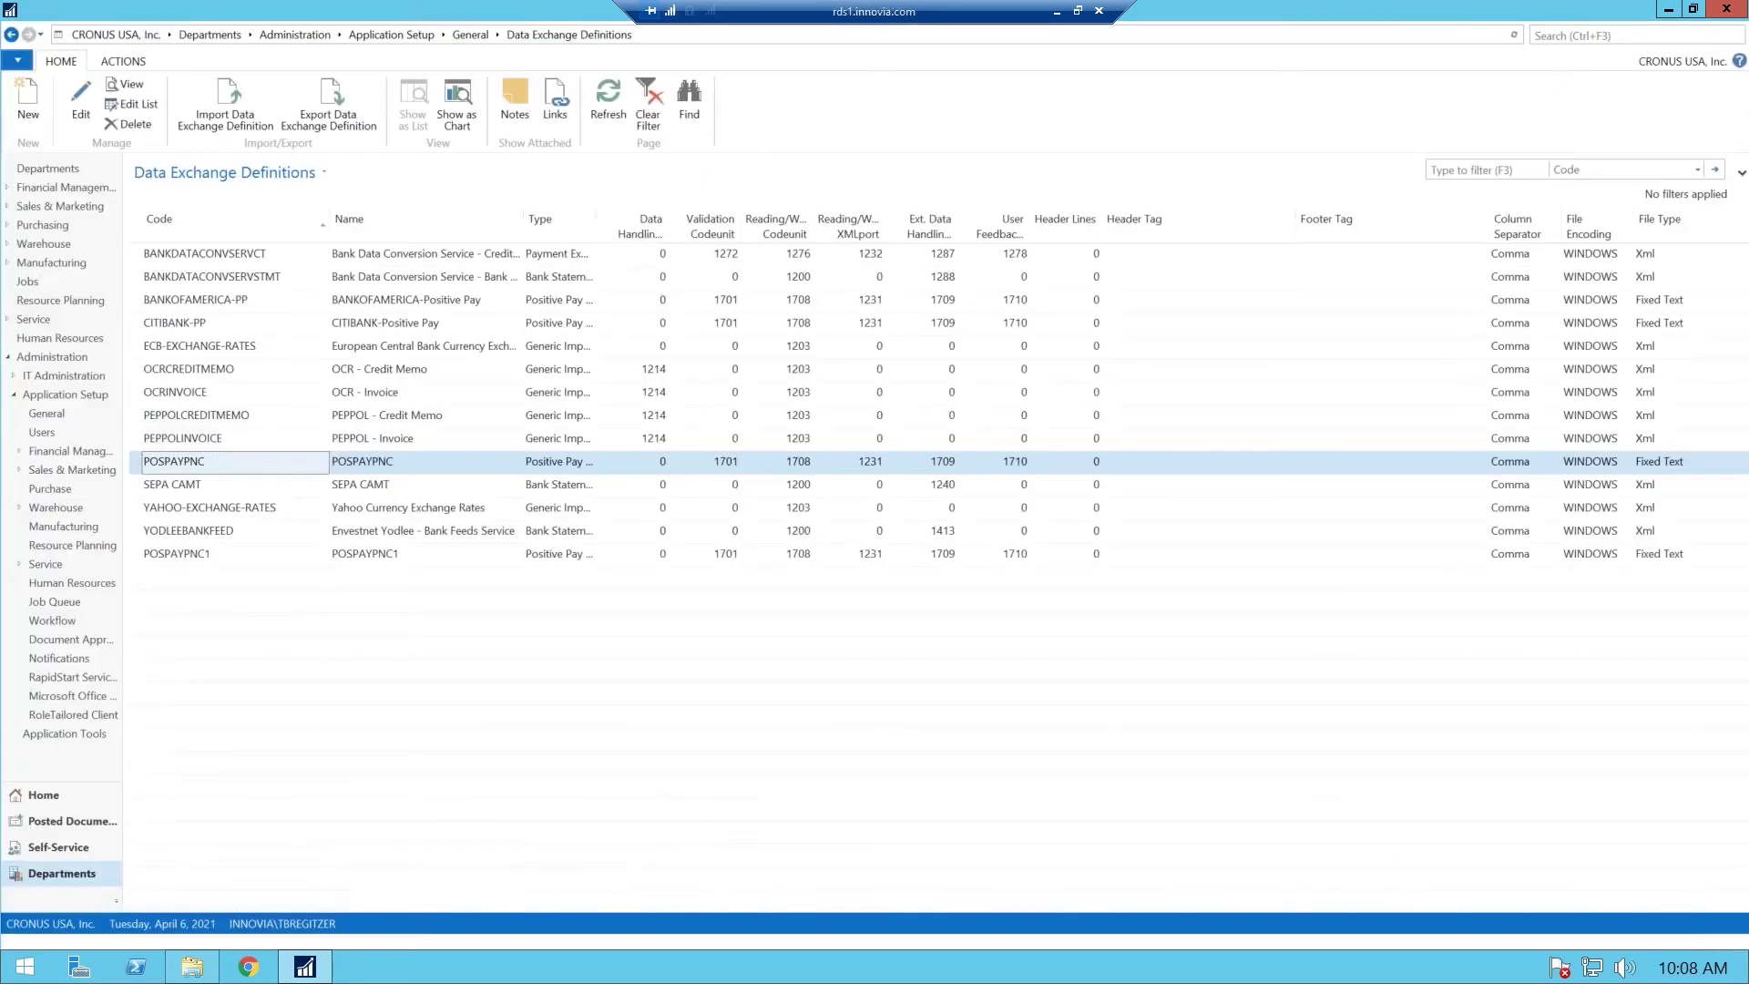
{"action": "key", "text": "ctrl+F3"}
{"action": "type", "text": "bank import"}
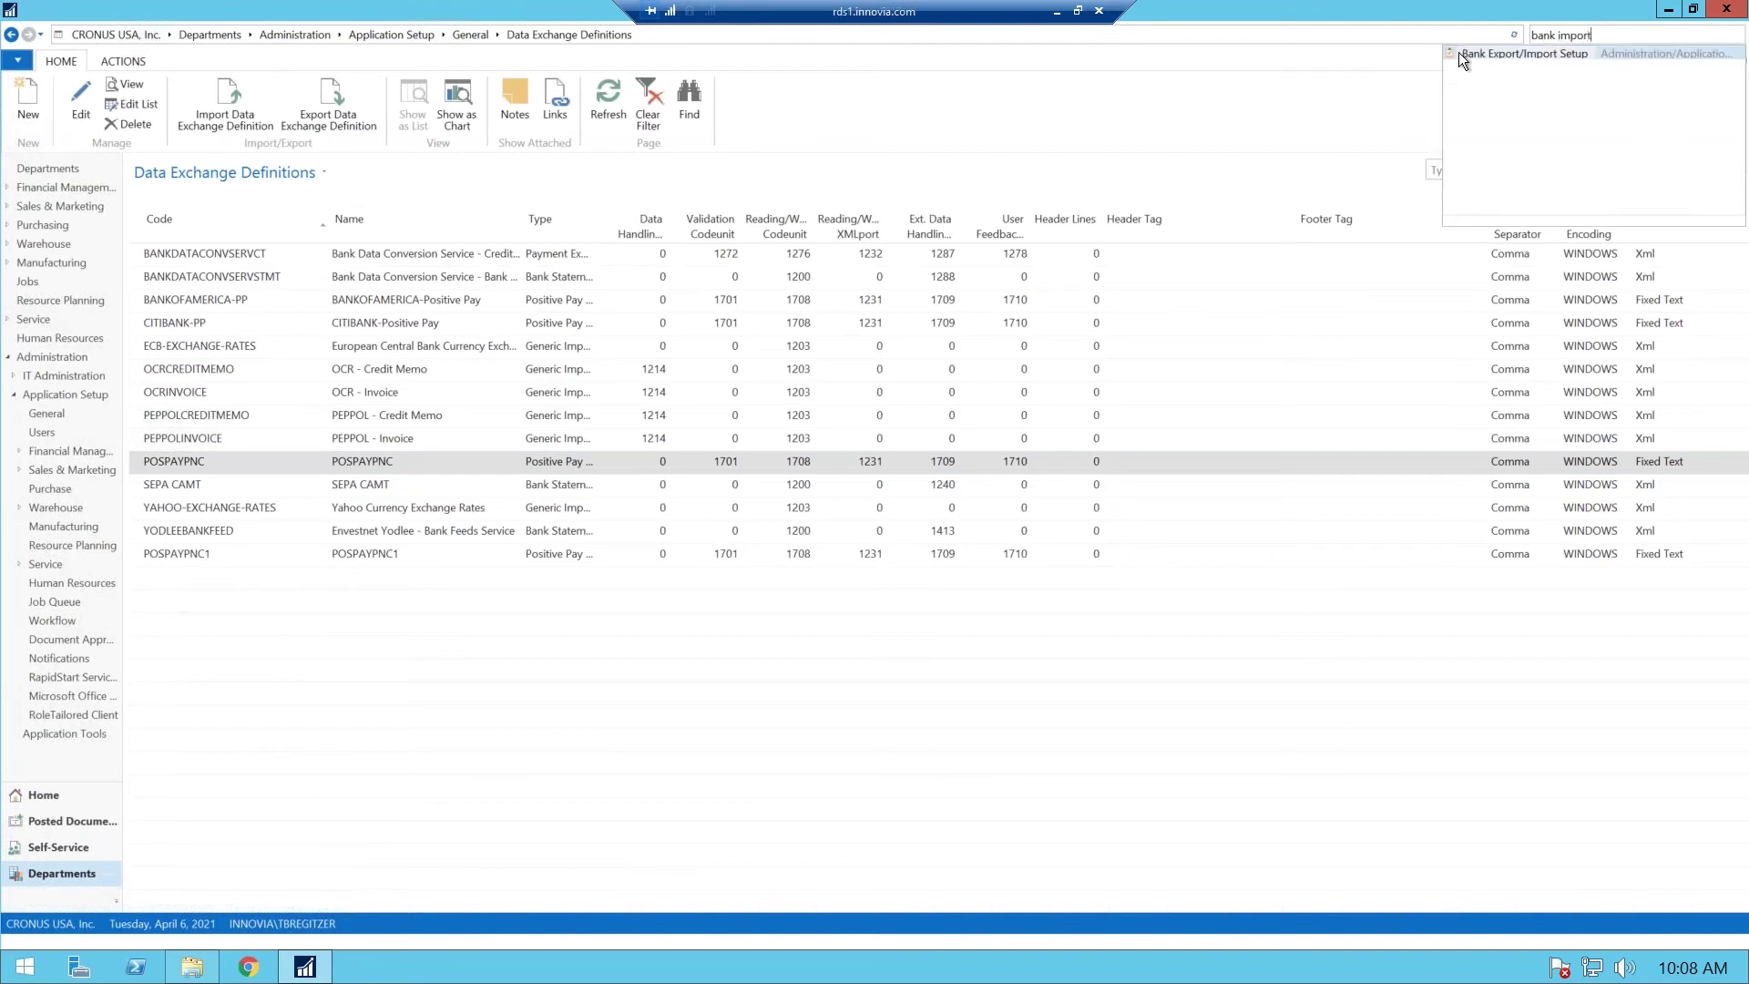
- Open Bank Export/Import Setup and widen the Code and Direction columns
{"action": "left_click", "coordinate": [1523, 54]}
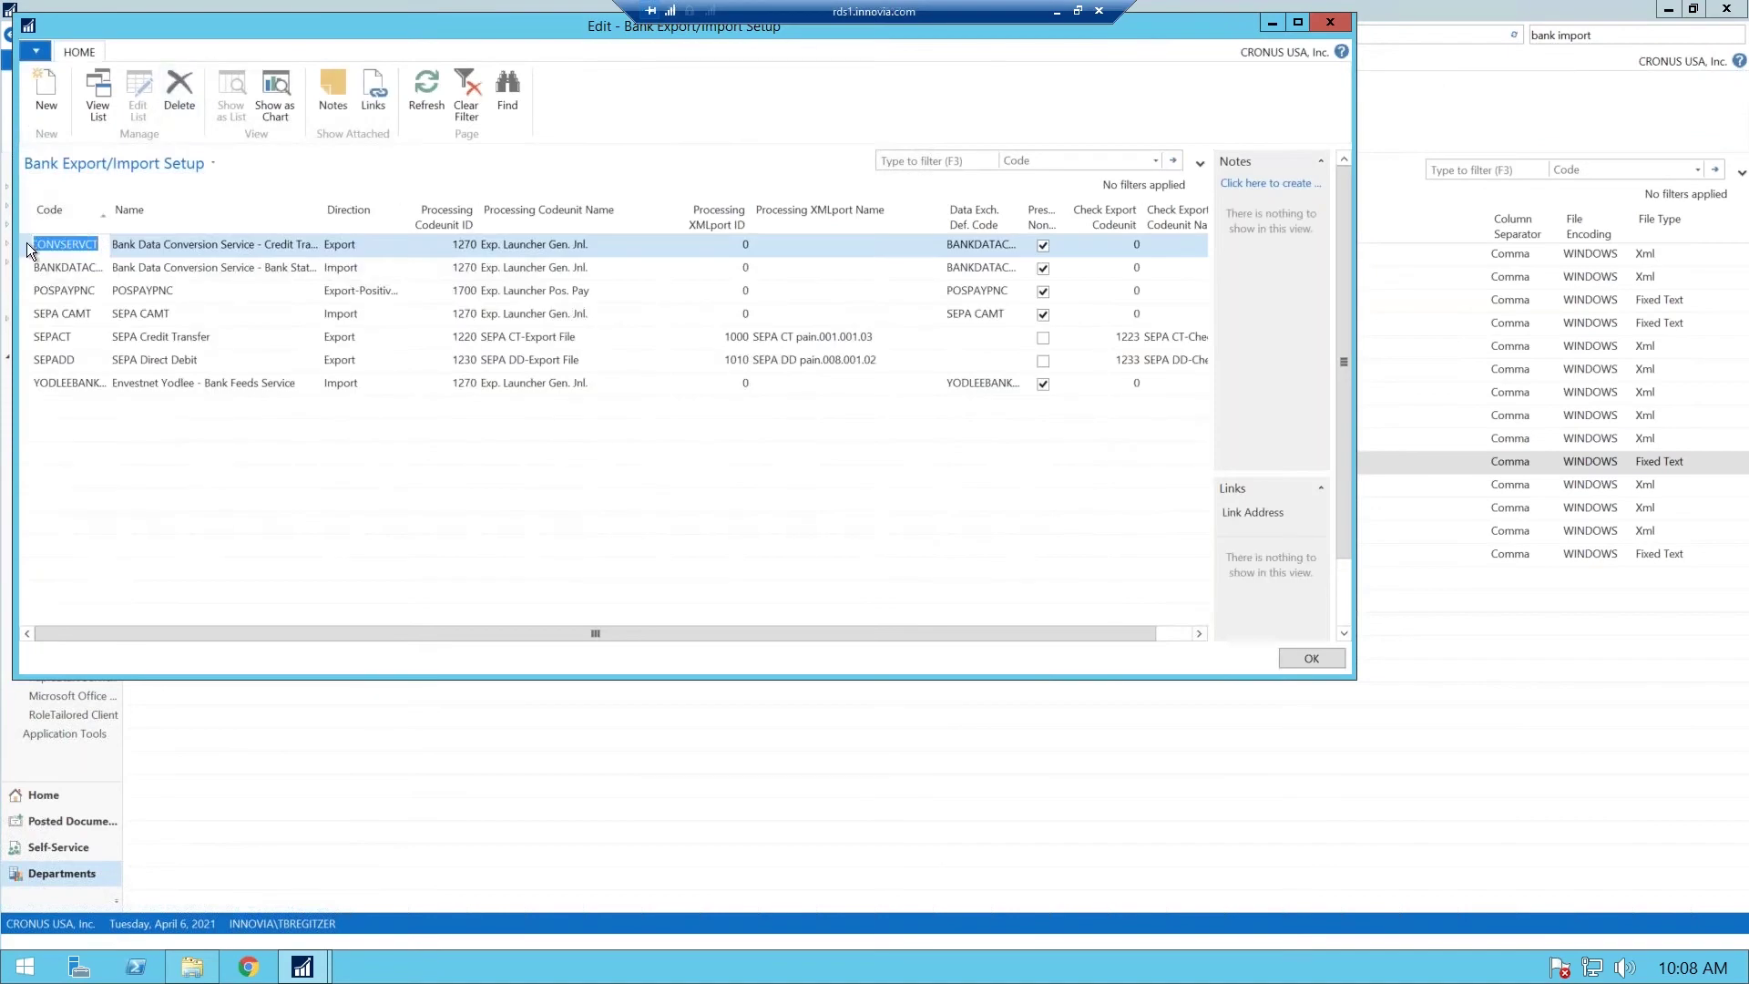
{"action": "left_click", "coordinate": [29, 243]}
{"action": "left_click_drag", "start_coordinate": [110, 216], "coordinate": [161, 216]}
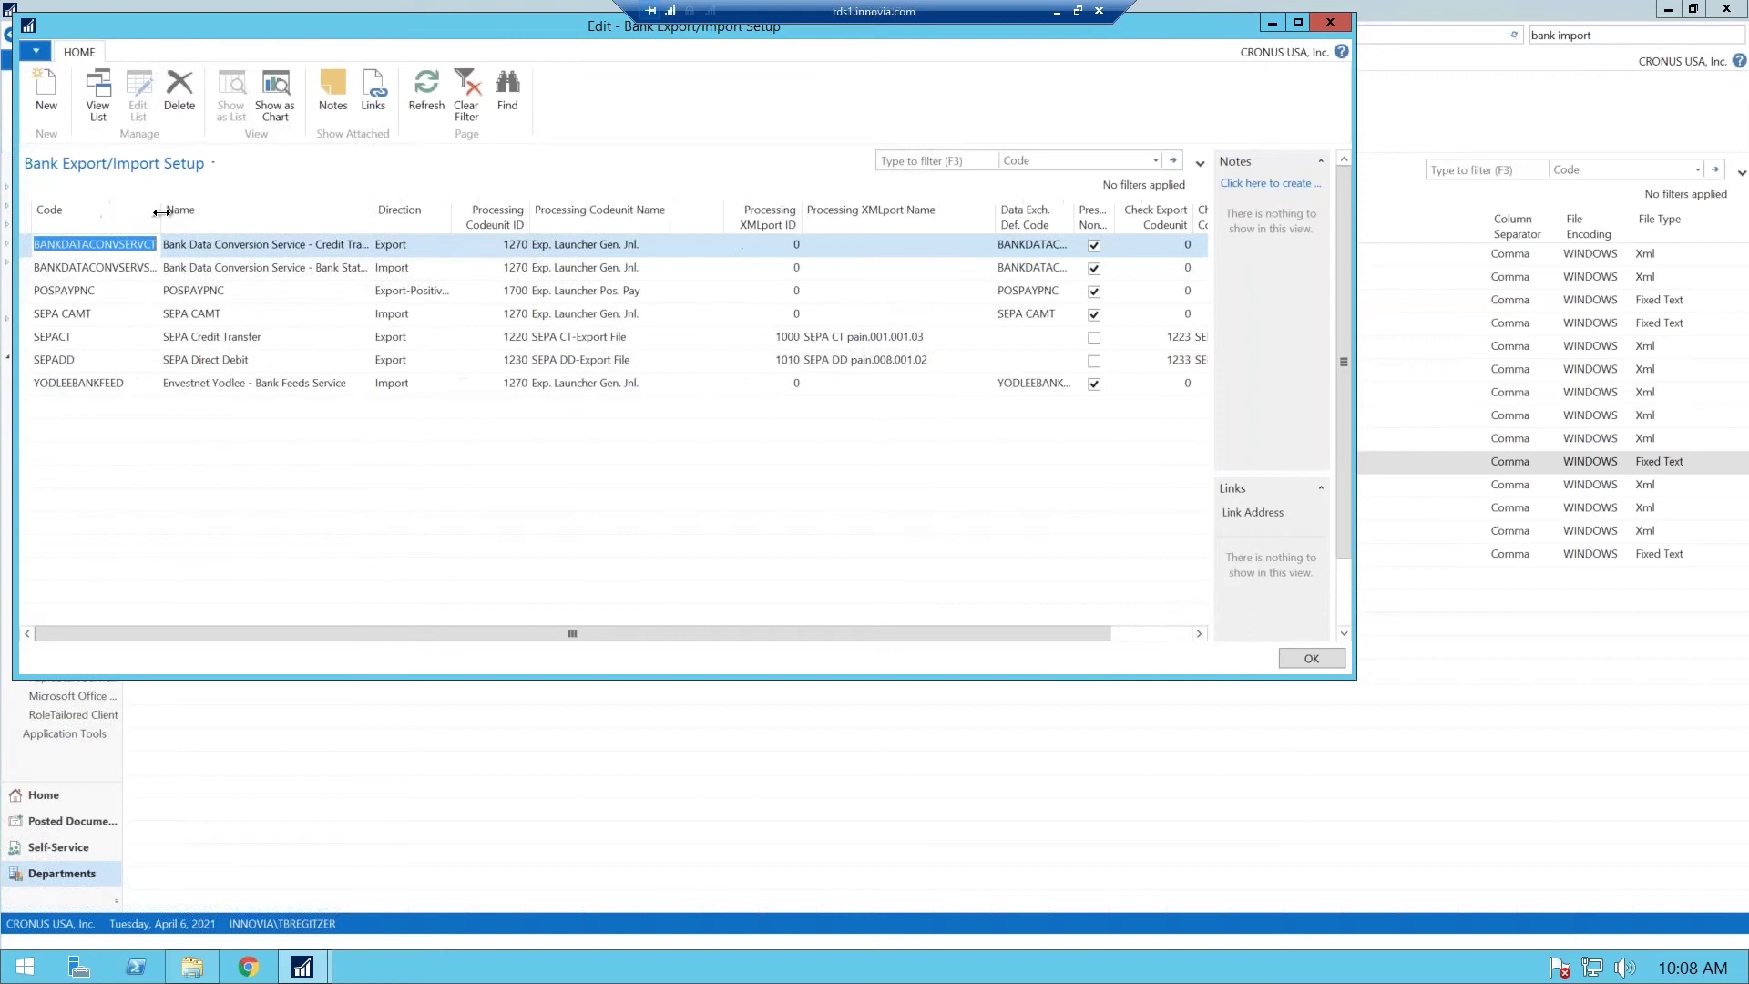
{"action": "left_click", "coordinate": [24, 287]}
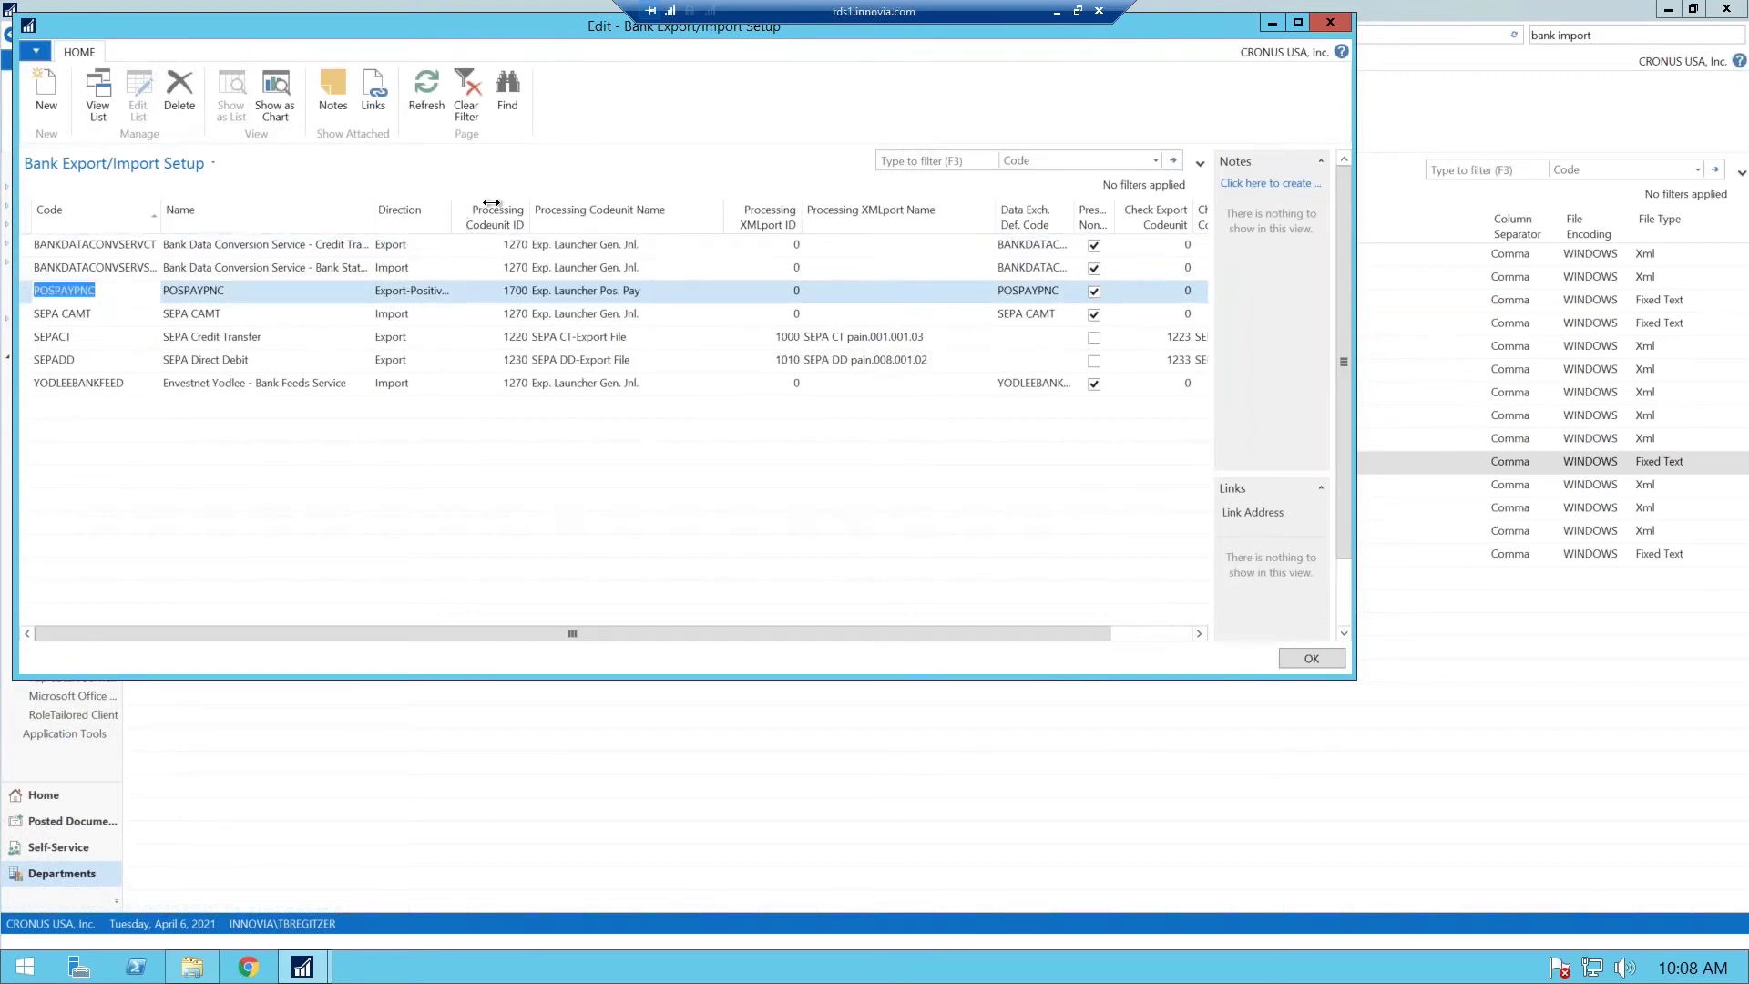
{"action": "left_click_drag", "start_coordinate": [459, 211], "coordinate": [499, 210]}
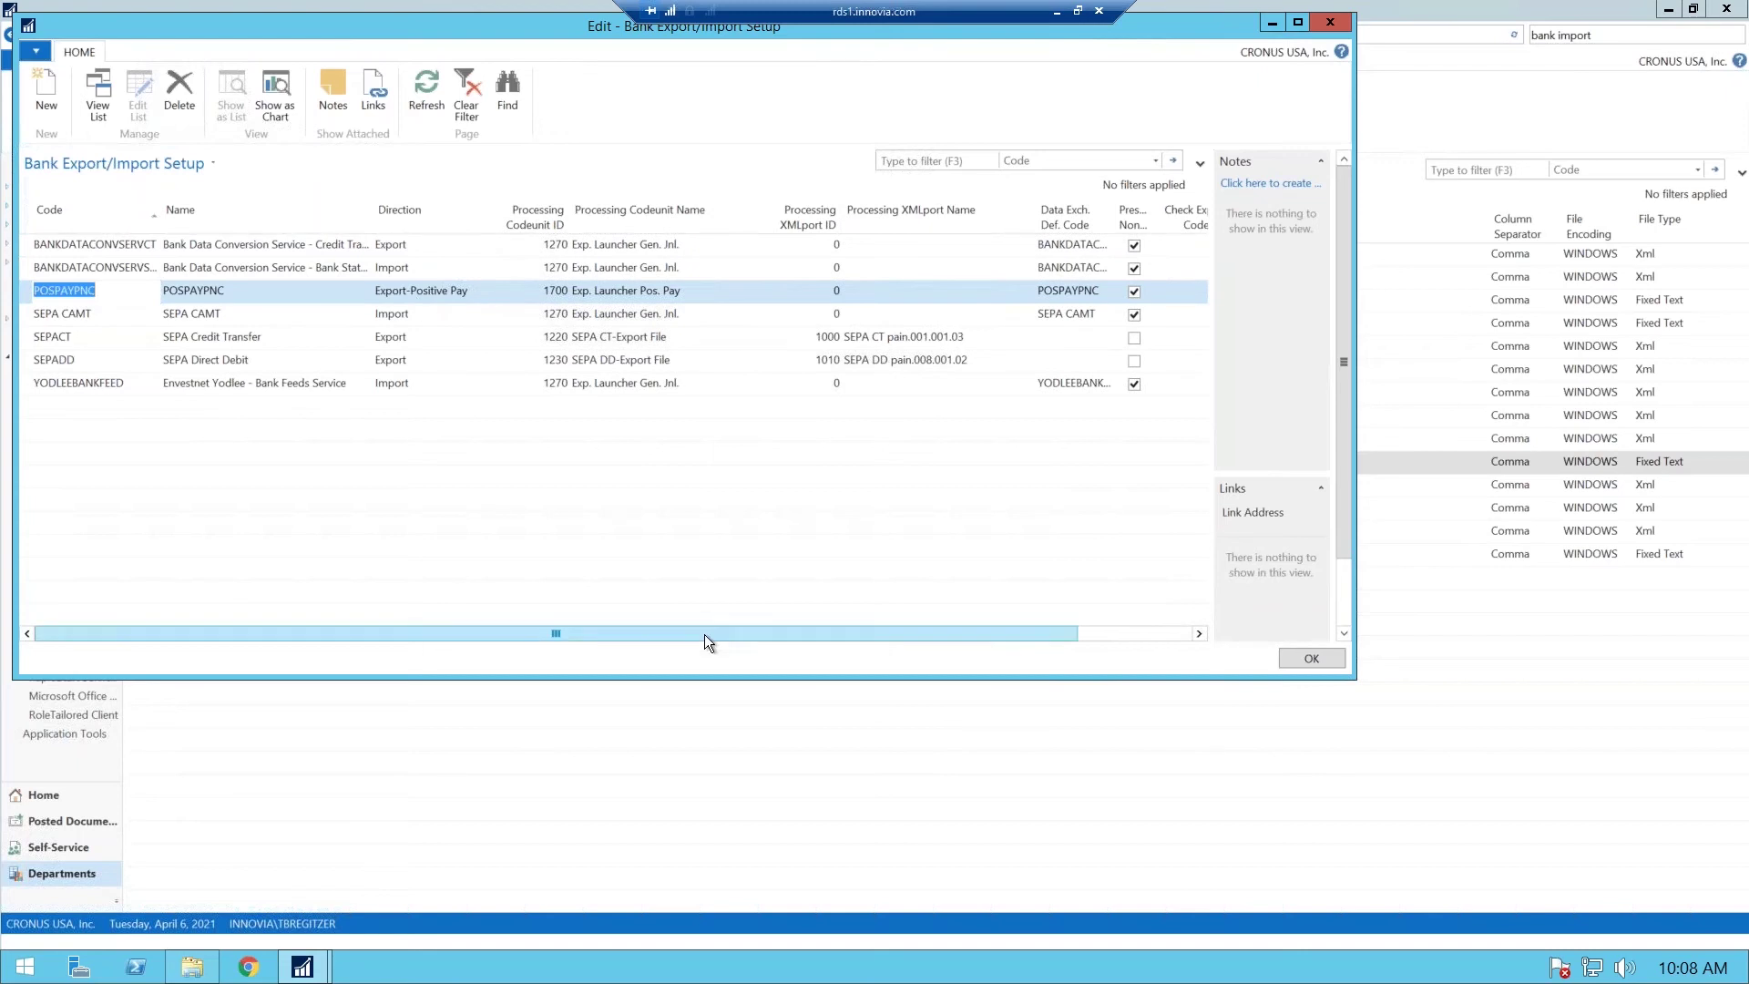
{"action": "left_click_drag", "start_coordinate": [704, 634], "coordinate": [938, 625]}
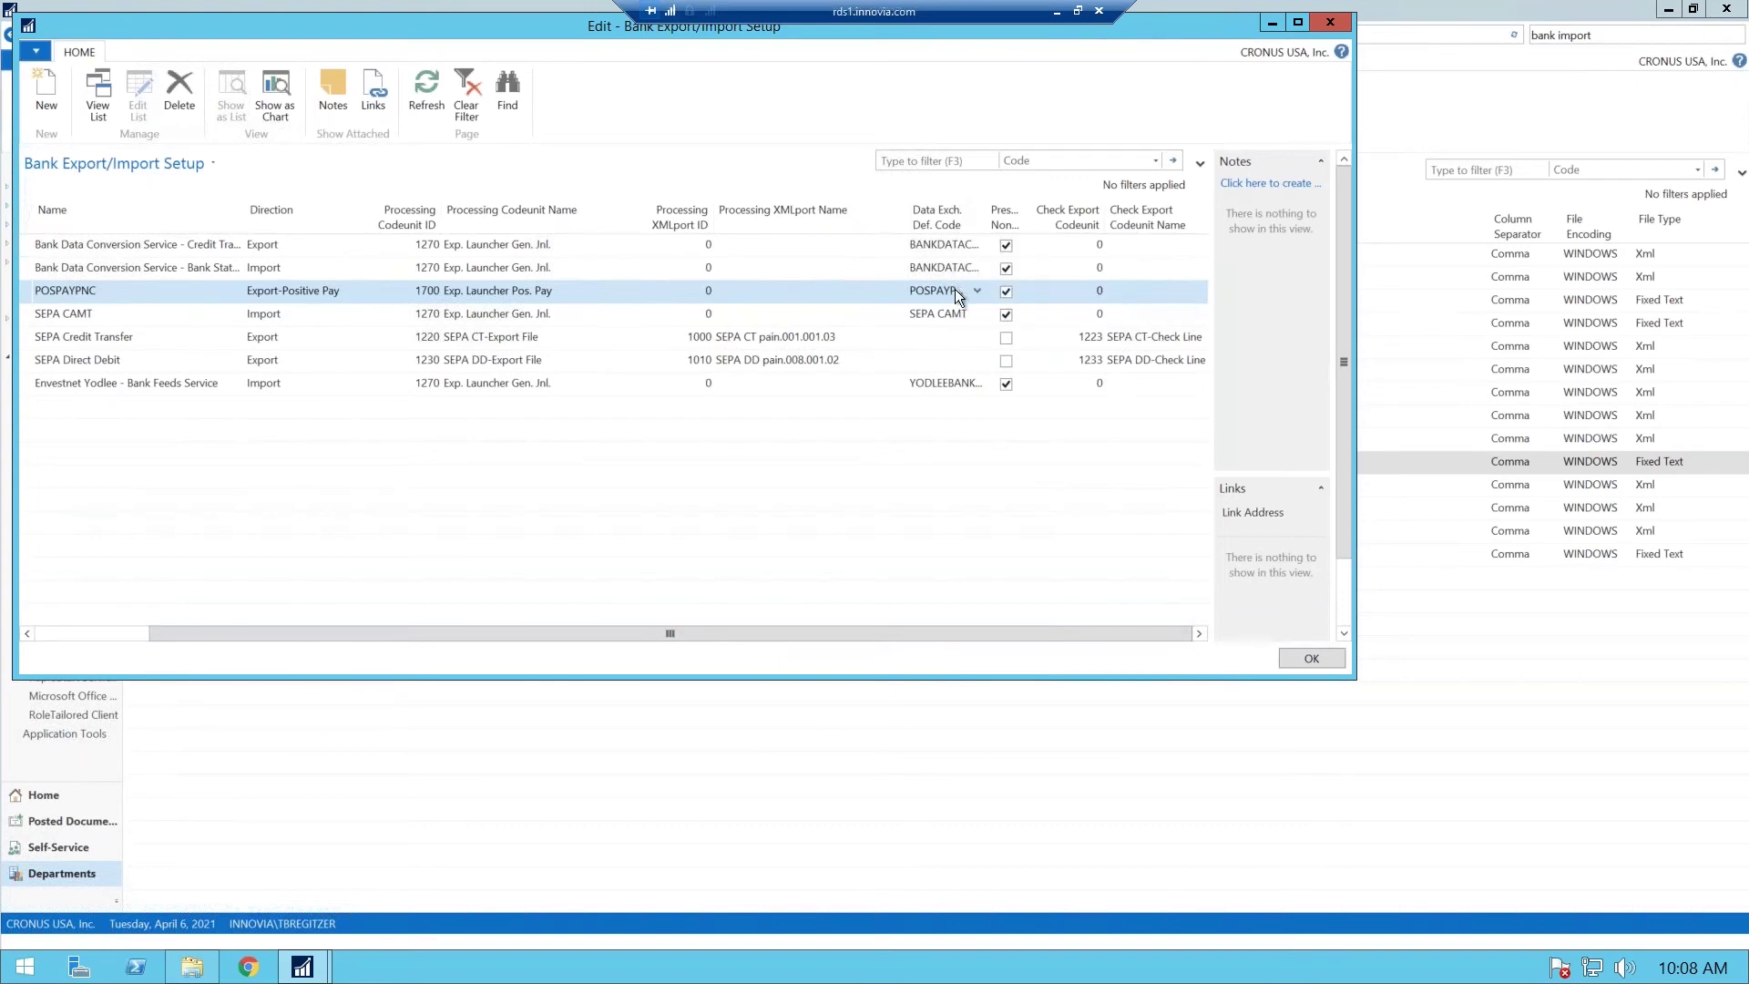
- Set the POSPAYPNC row's Data Exch. Def. Code to POSPAYPNC and close the setup with OK
{"action": "left_click", "coordinate": [977, 292]}
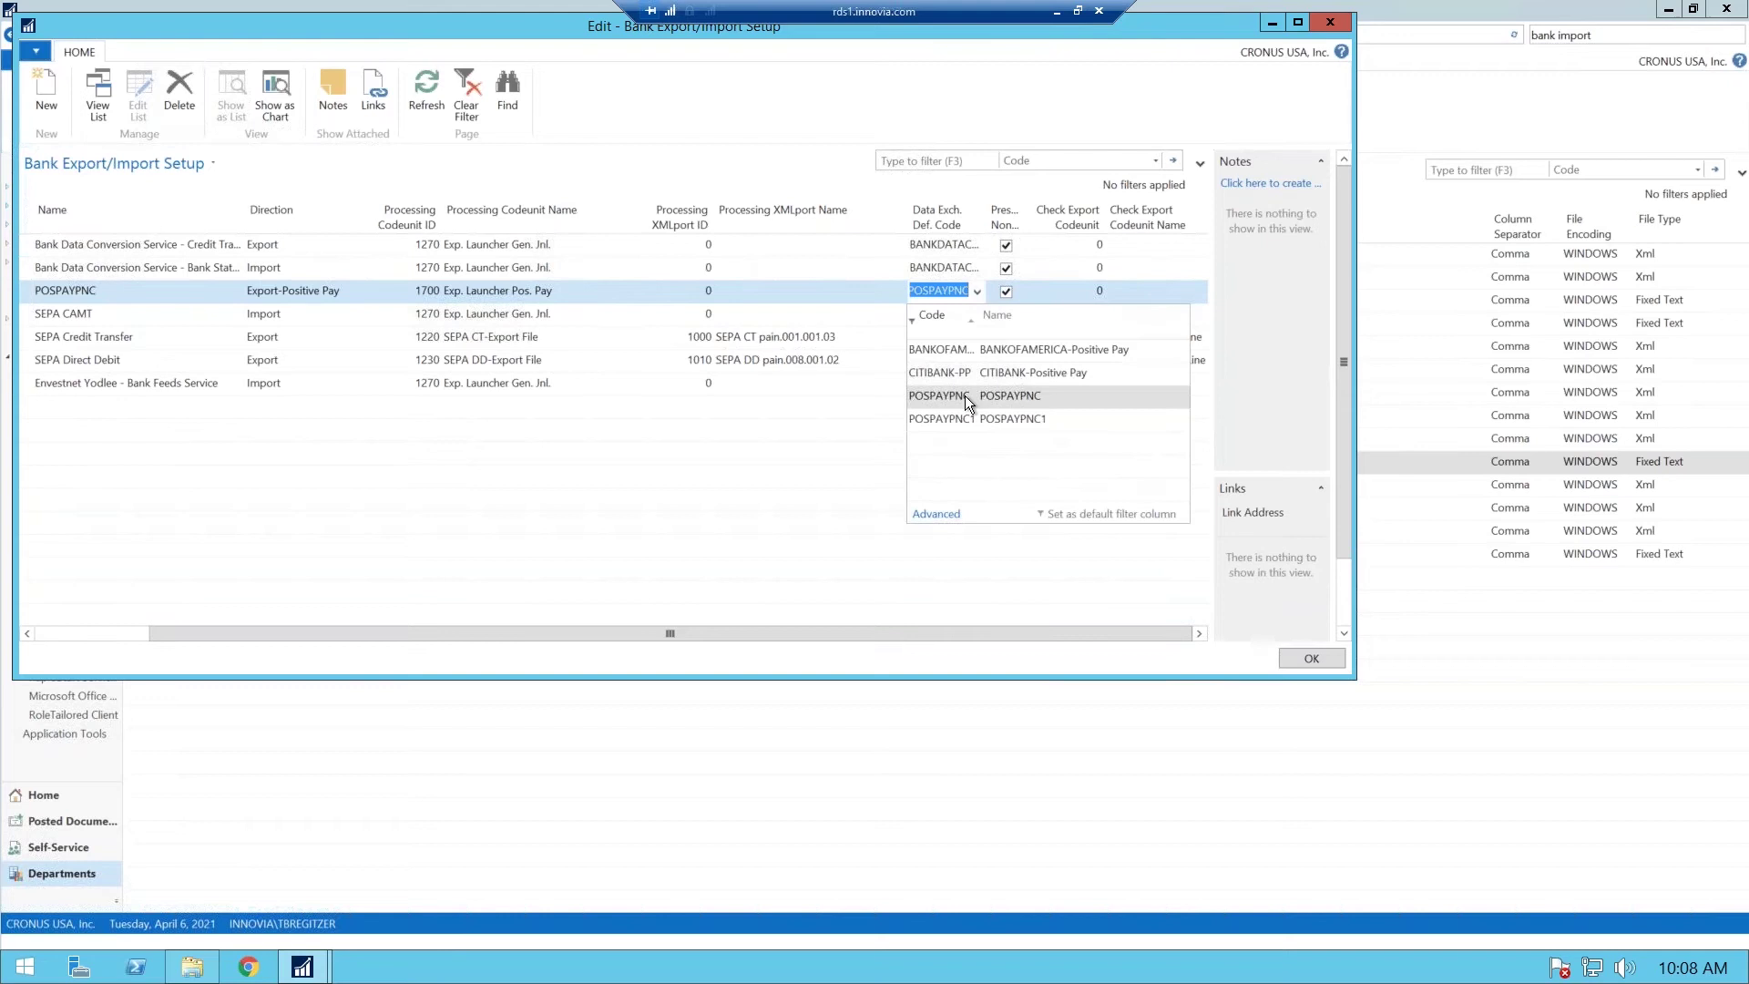
{"action": "left_click", "coordinate": [965, 396]}
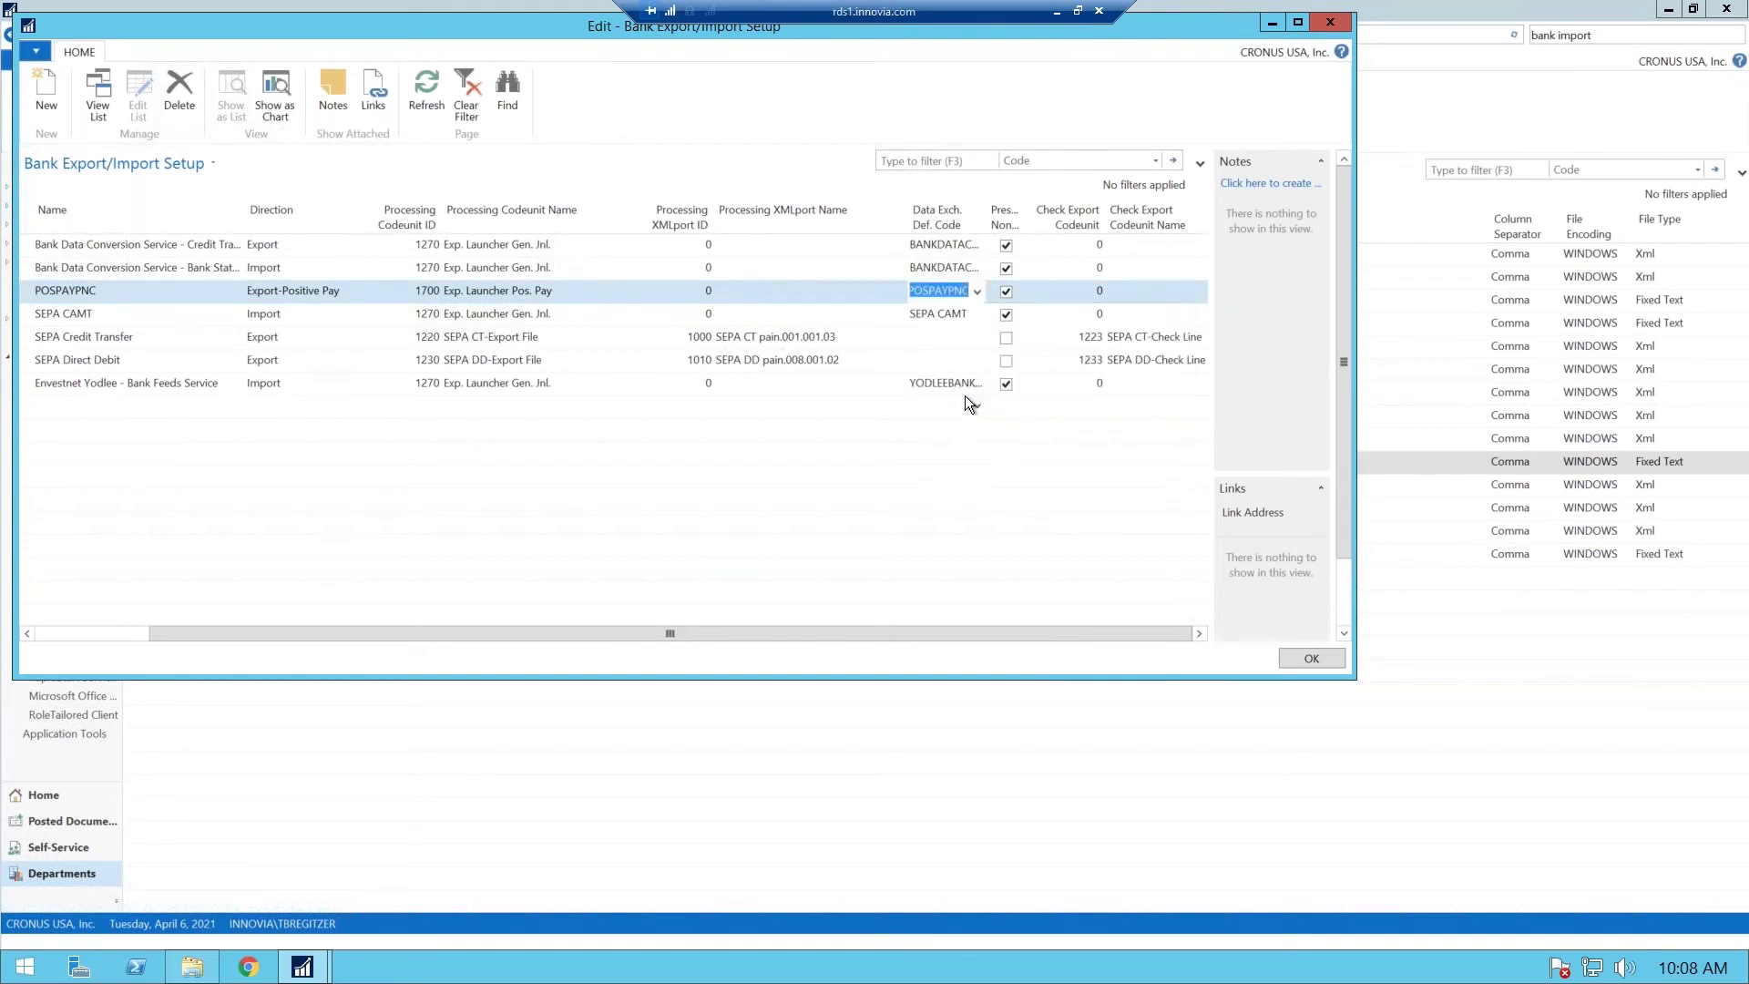
{"action": "key", "text": "Tab"}
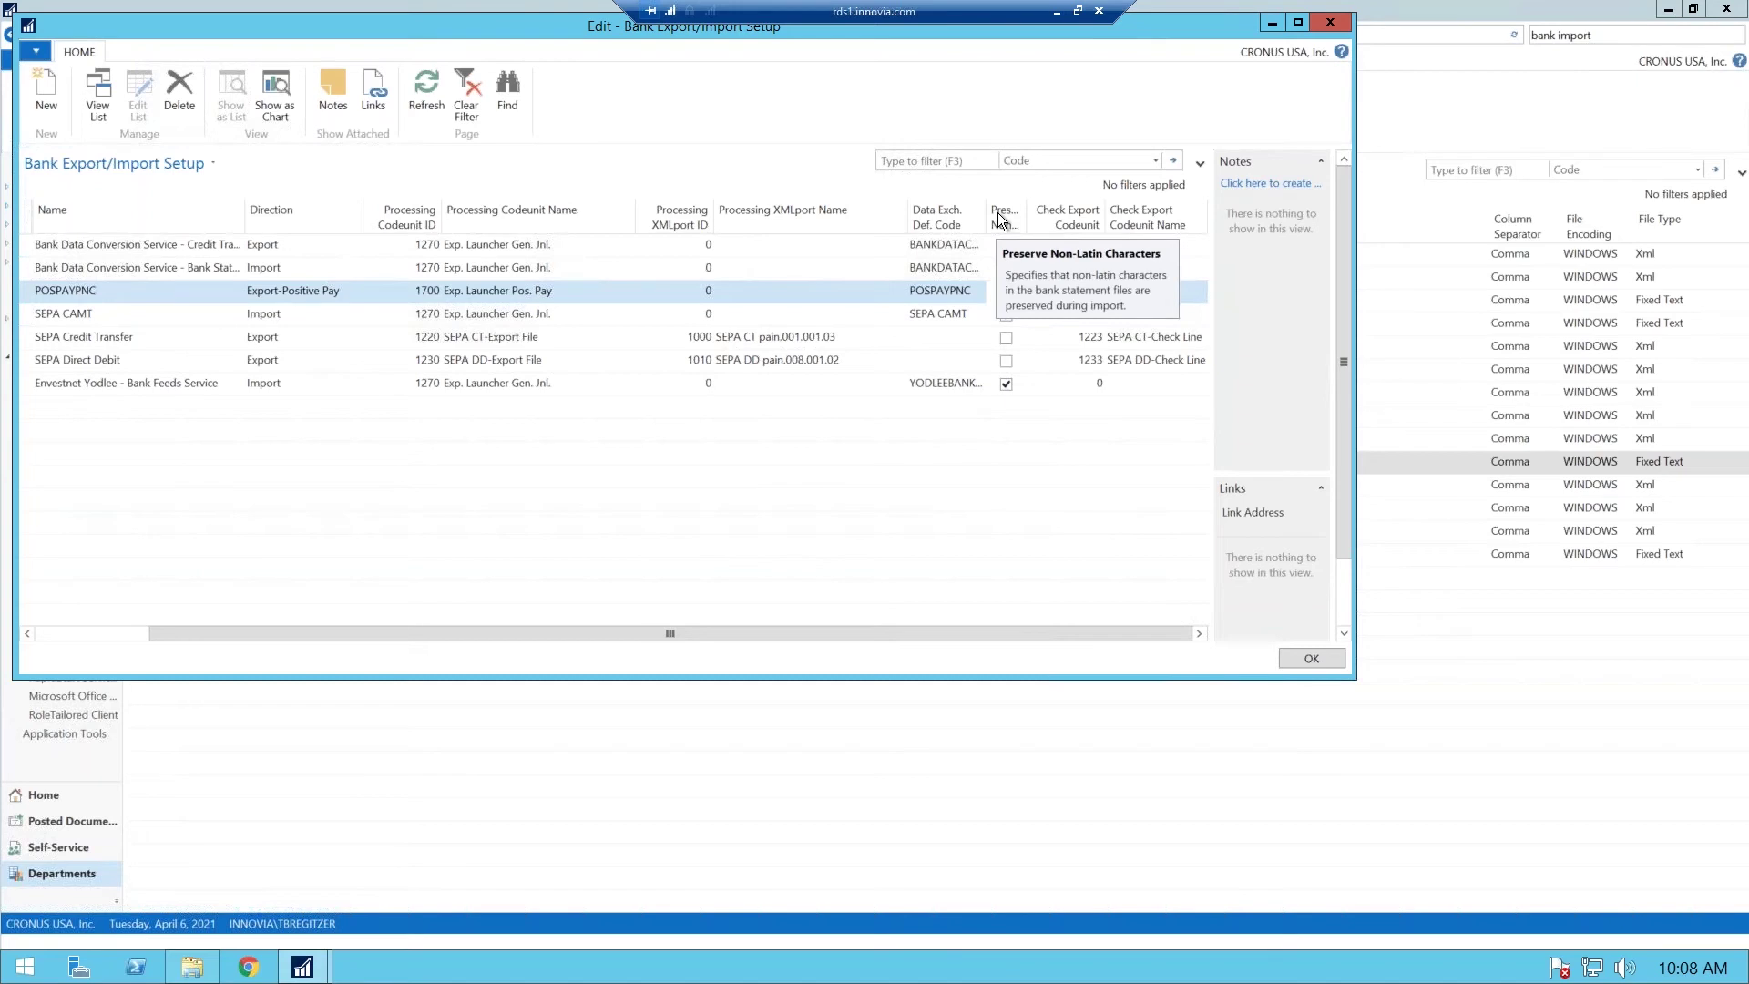
{"action": "key", "text": "Tab"}
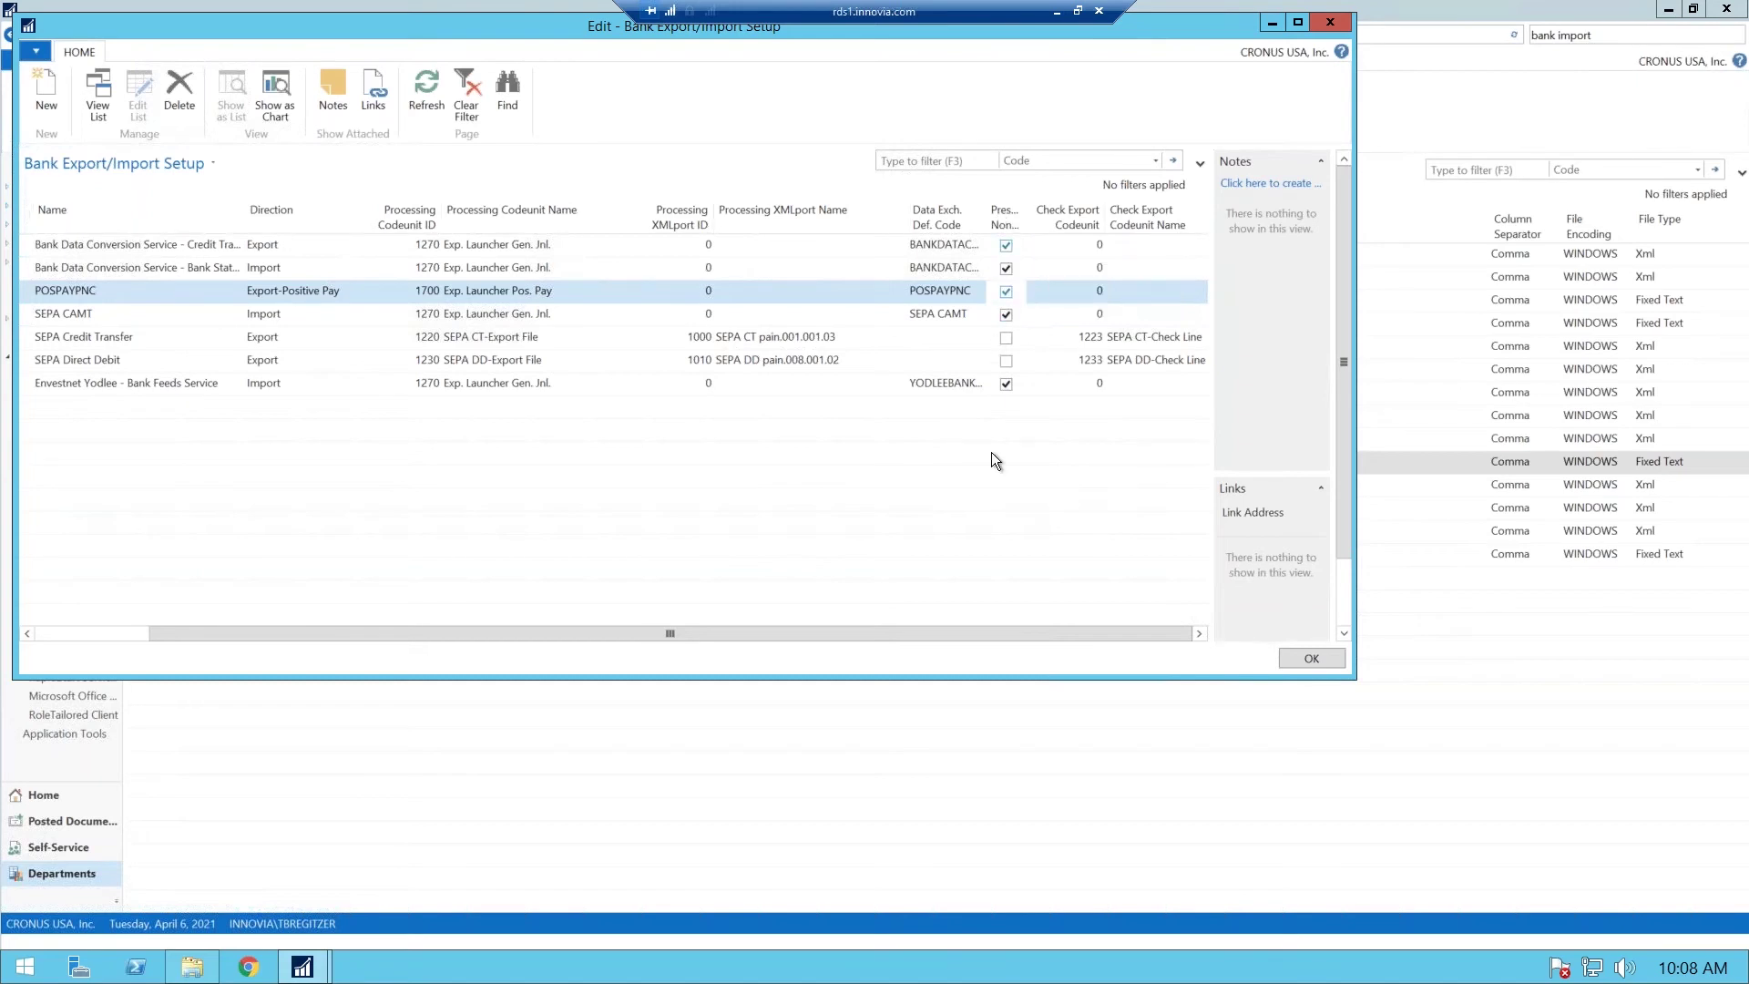
{"action": "left_click_drag", "start_coordinate": [1068, 632], "coordinate": [785, 635]}
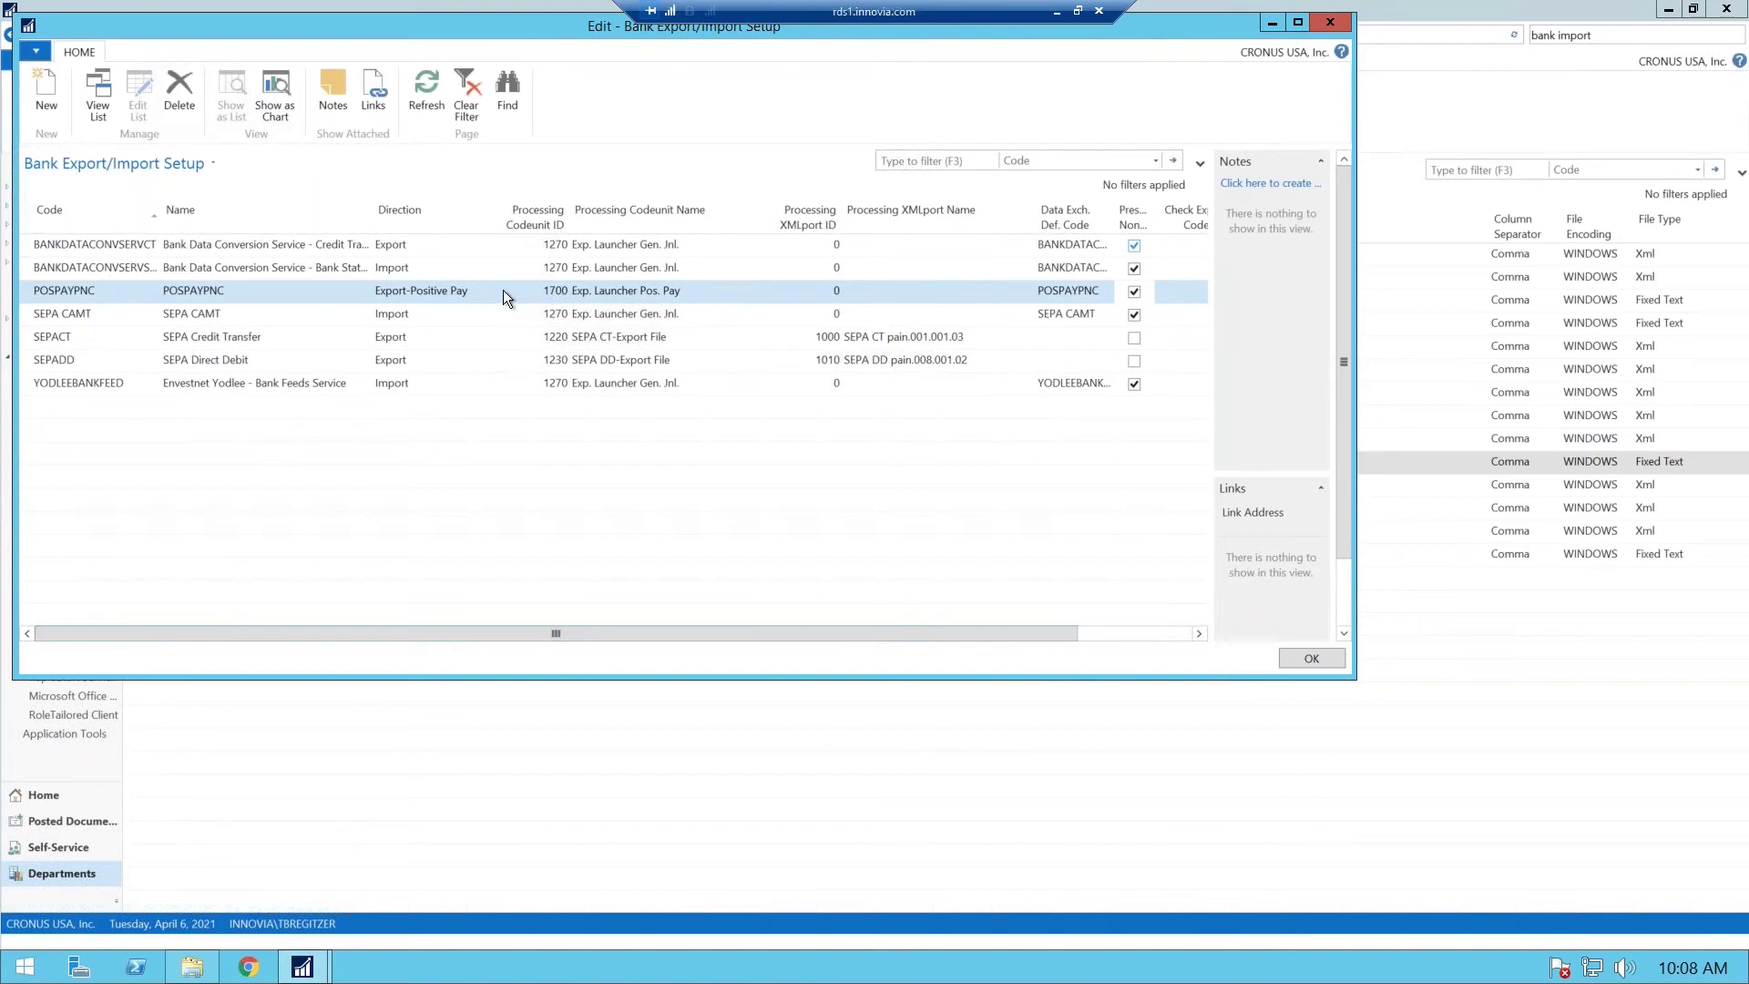
{"action": "left_click", "coordinate": [1311, 658]}
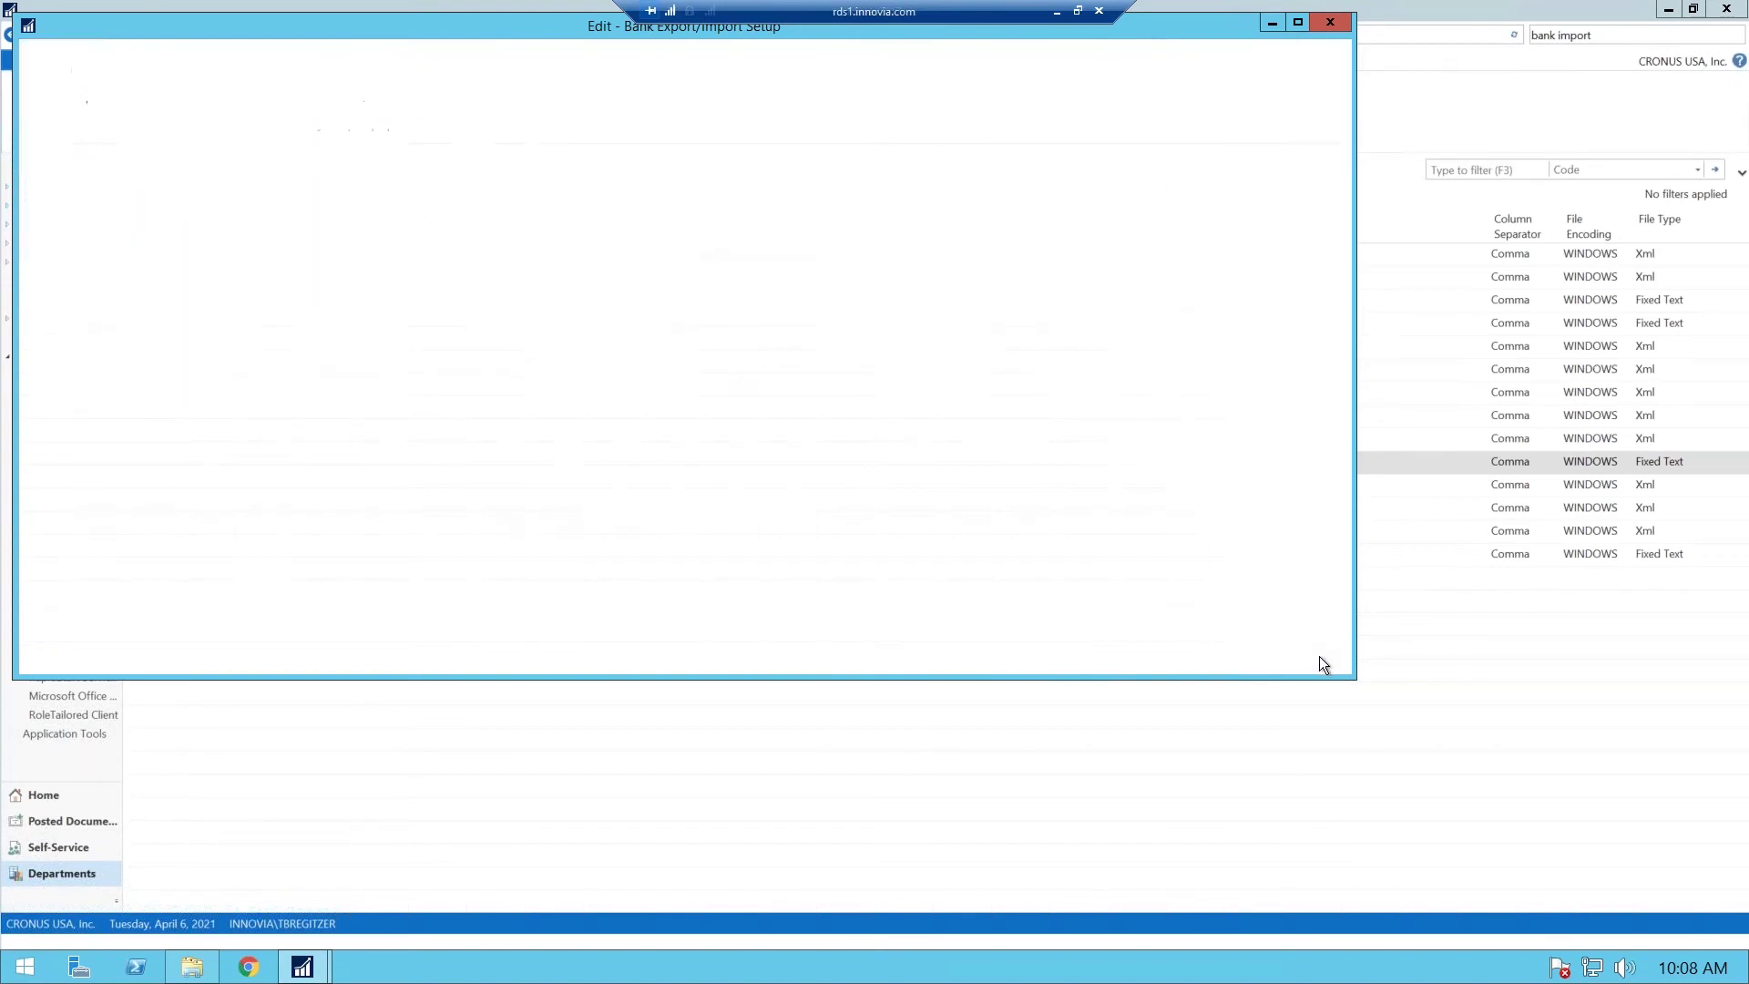
- Search for 'bank account' and open the Bank Accounts list
{"action": "left_click", "coordinate": [1589, 33]}
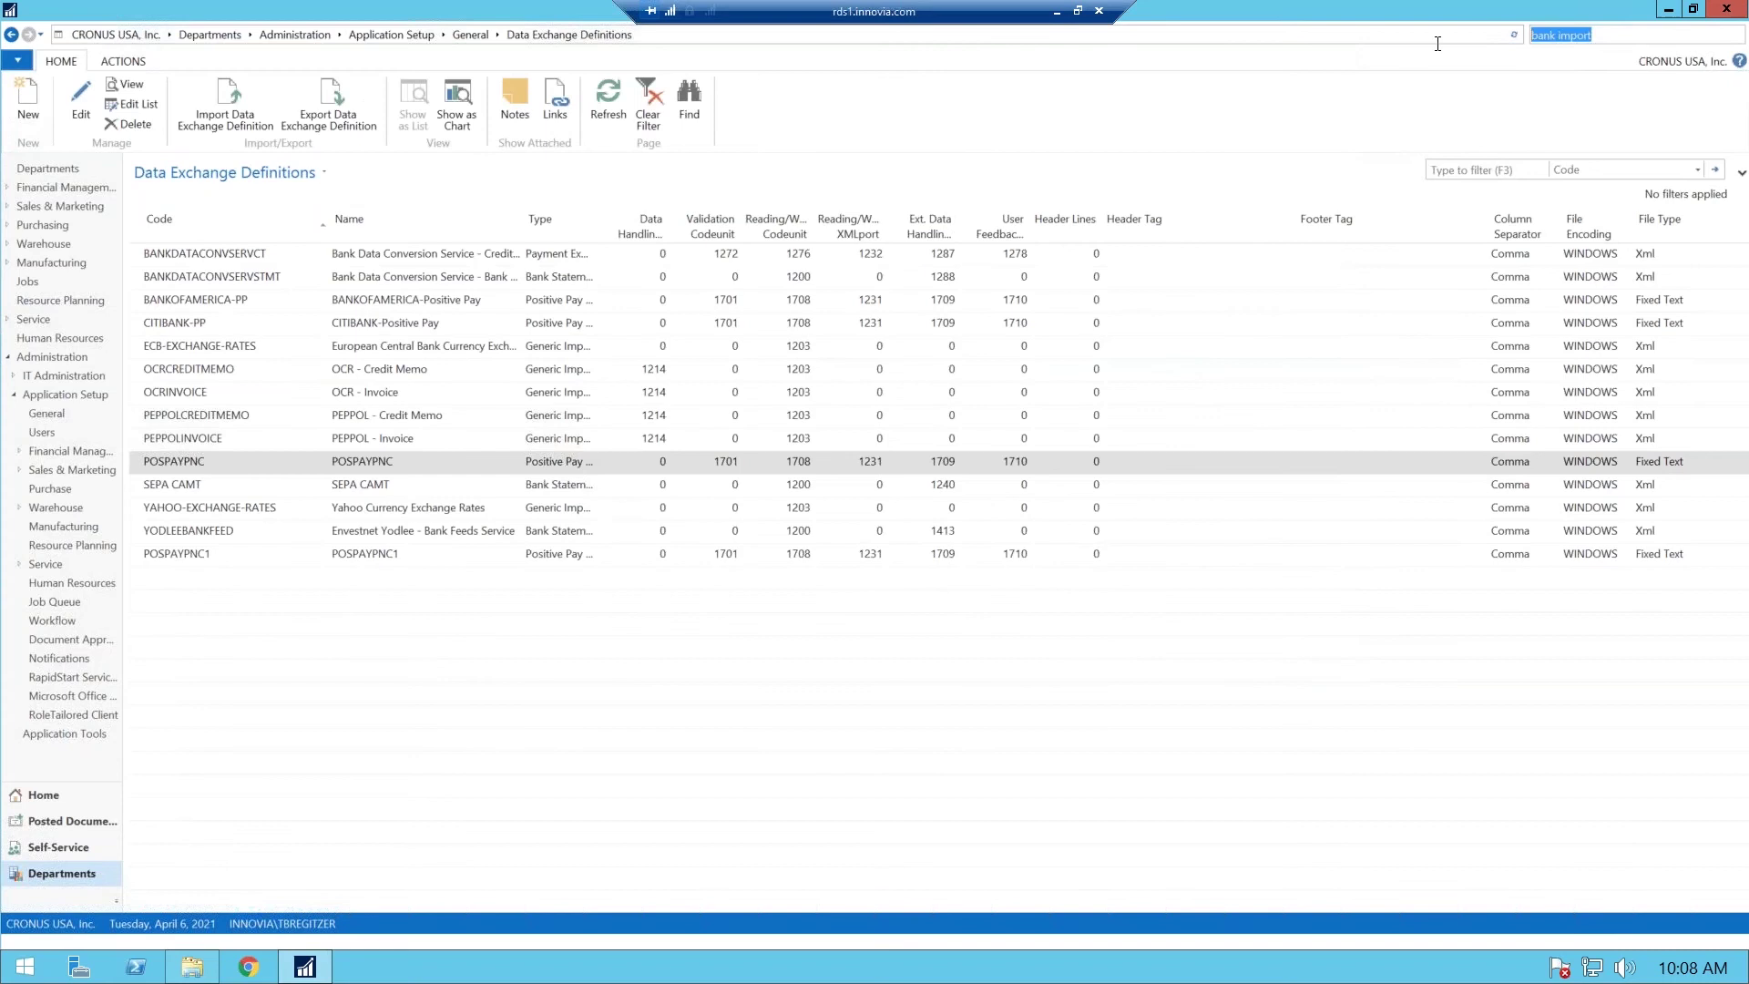
{"action": "type", "text": "bank account"}
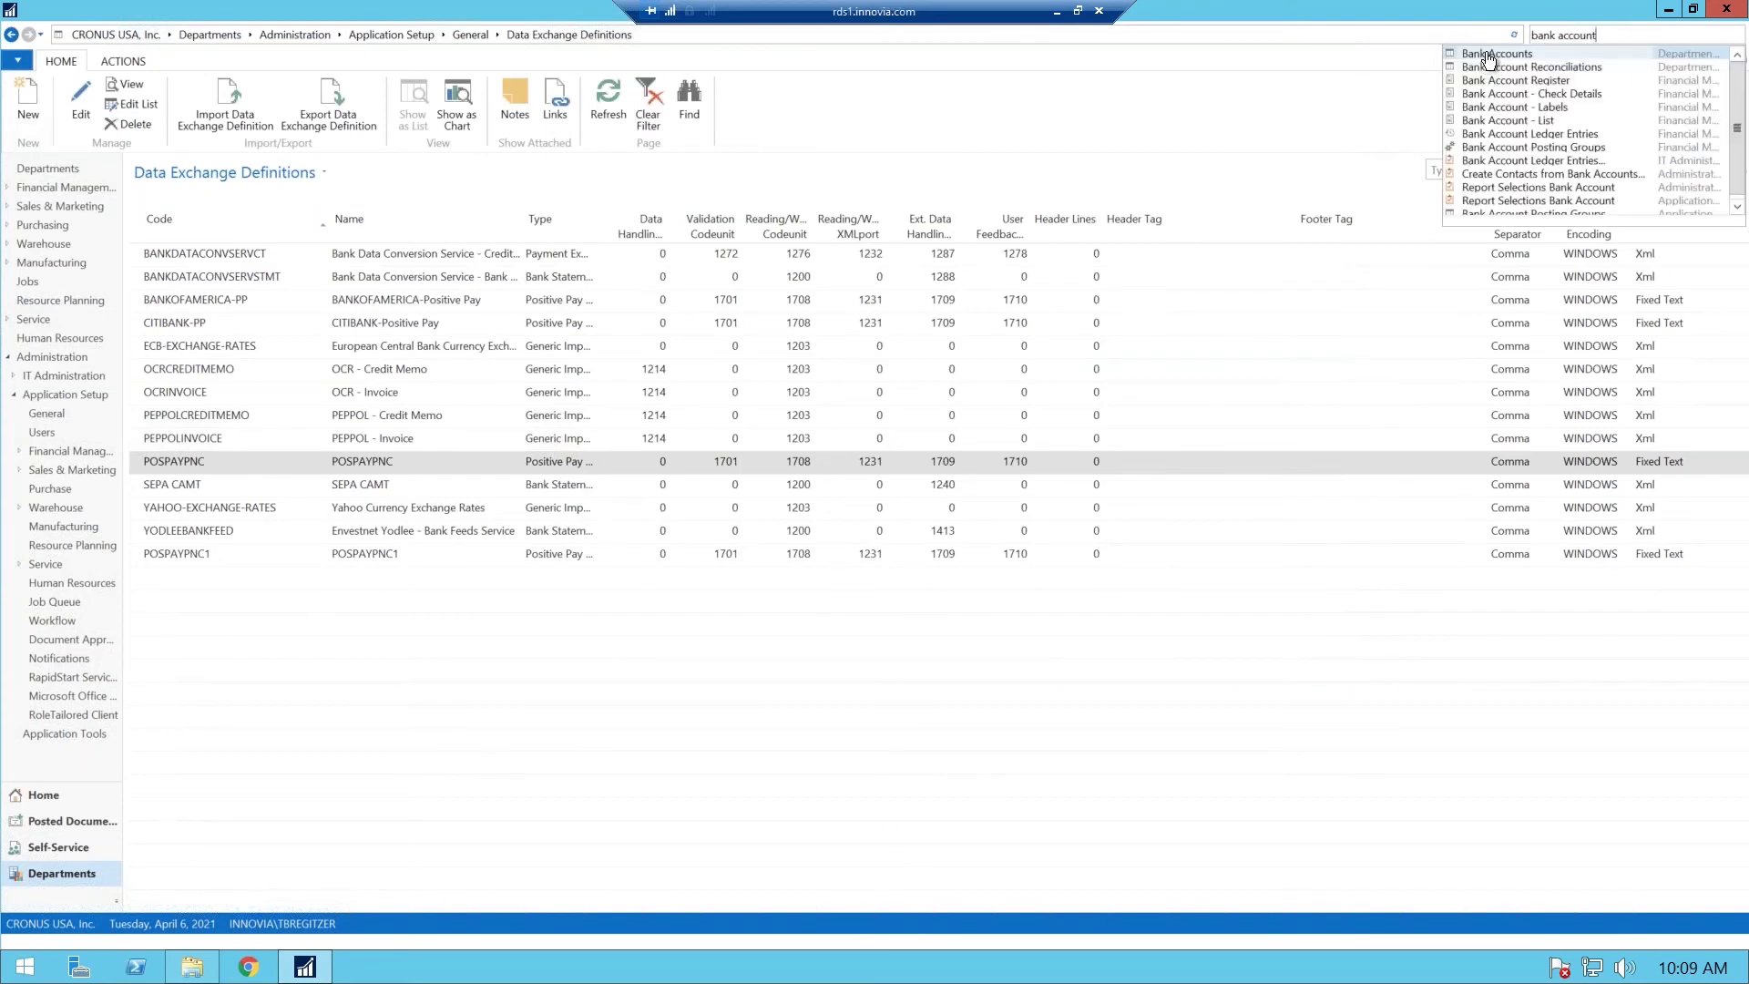
{"action": "left_click", "coordinate": [1484, 60]}
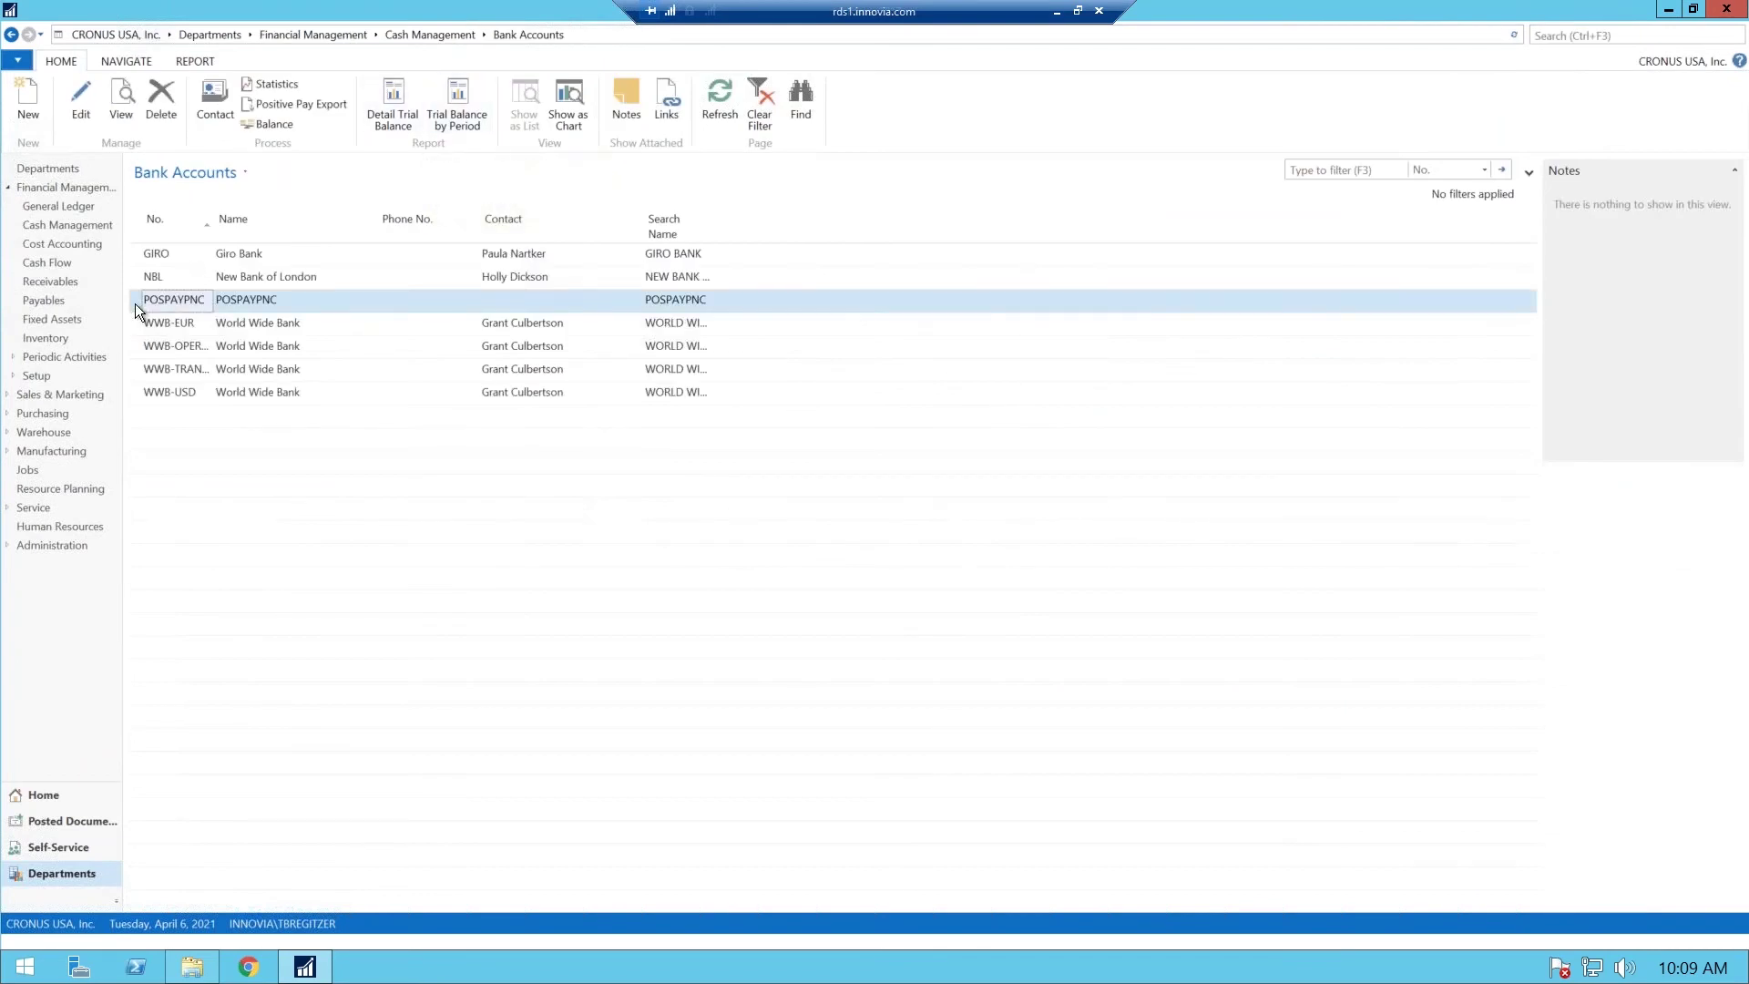
{"action": "left_click", "coordinate": [82, 96]}
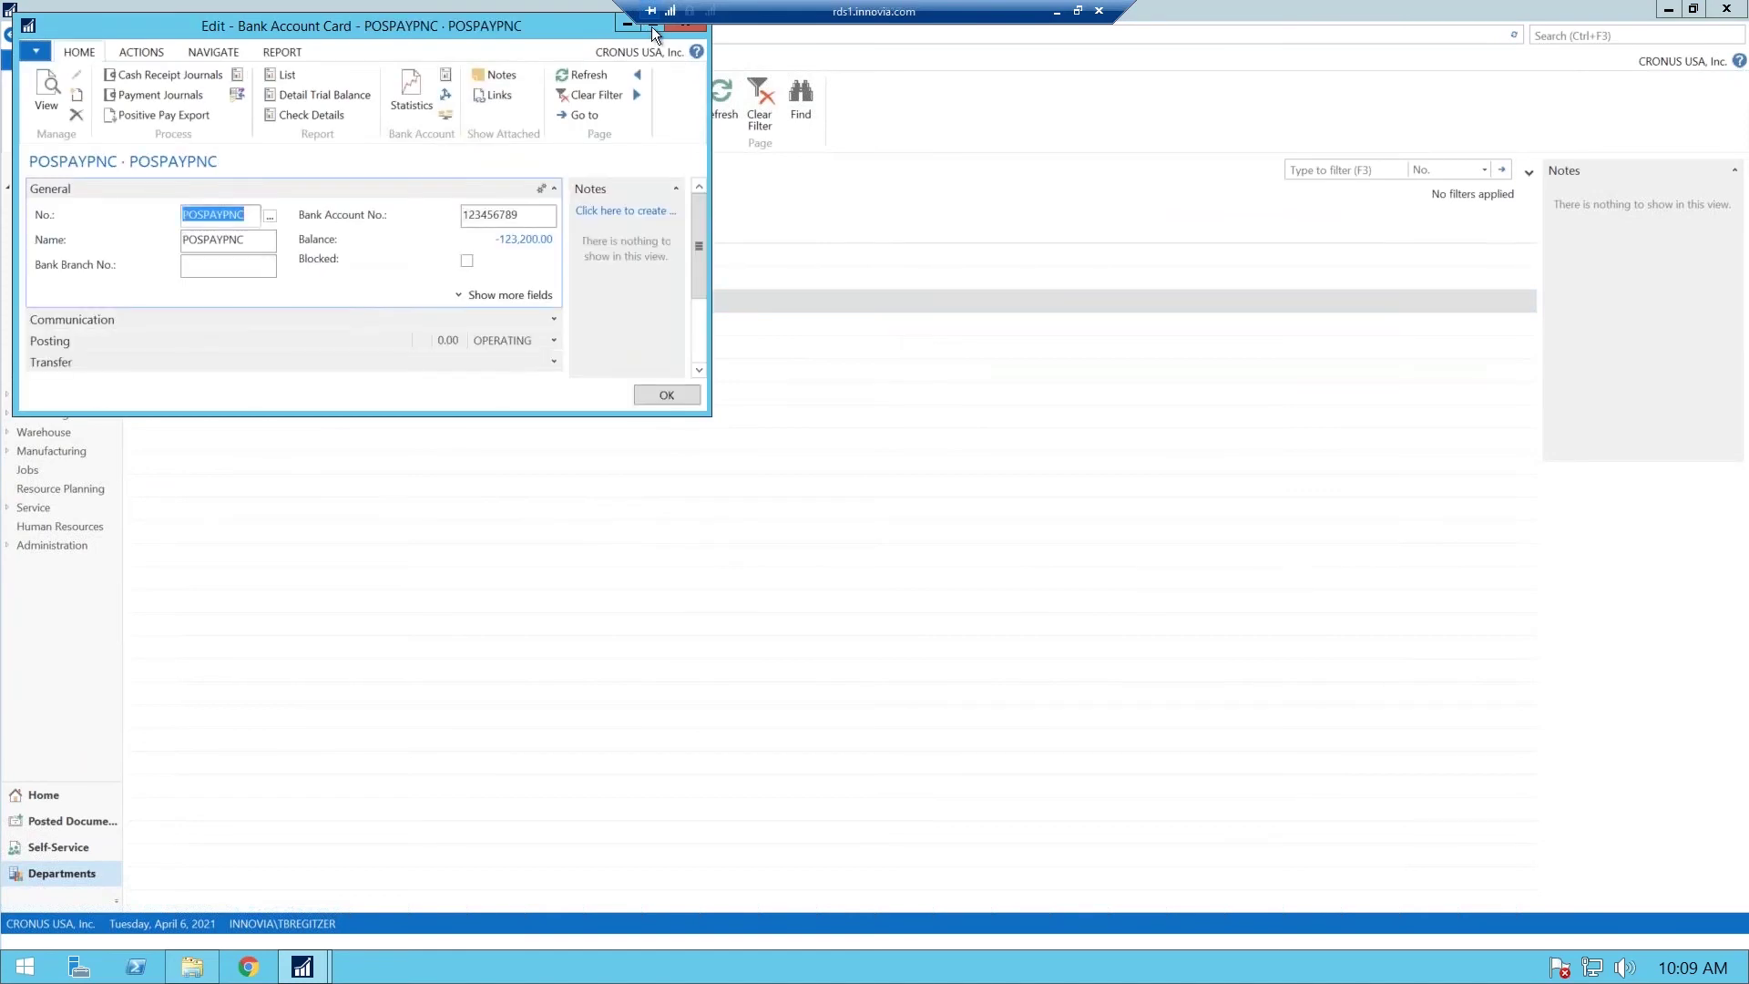
{"action": "left_click", "coordinate": [652, 26]}
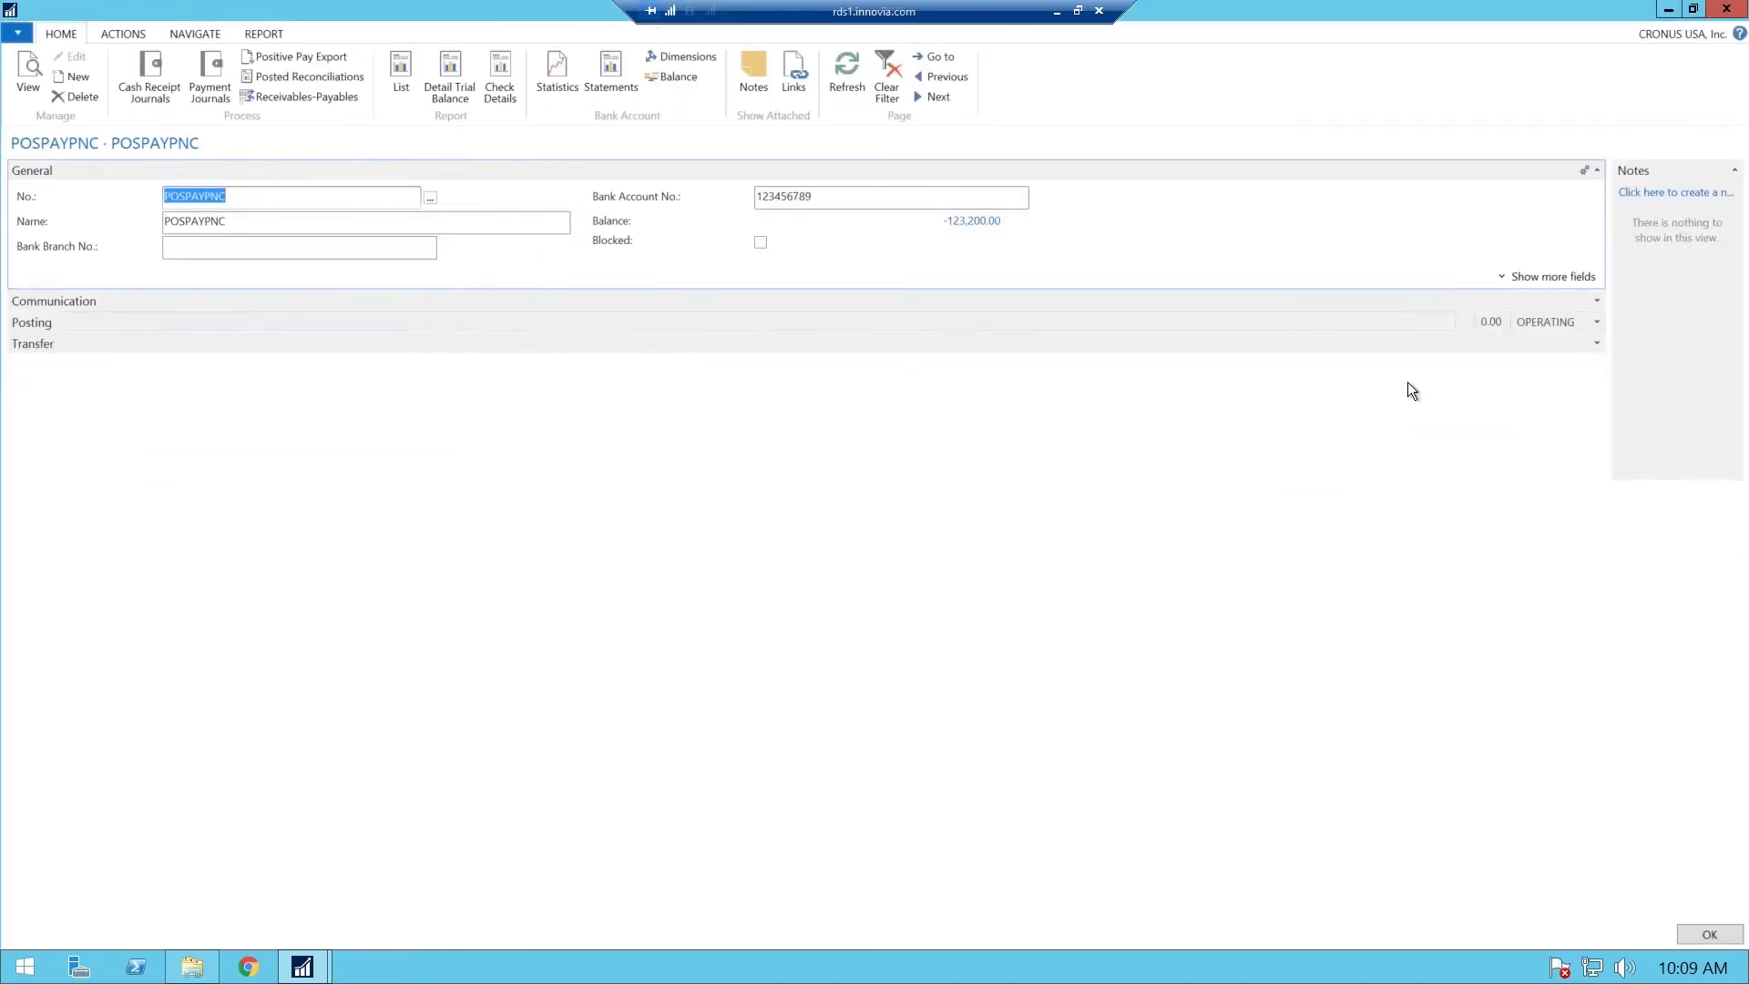
{"action": "left_click", "coordinate": [1599, 339]}
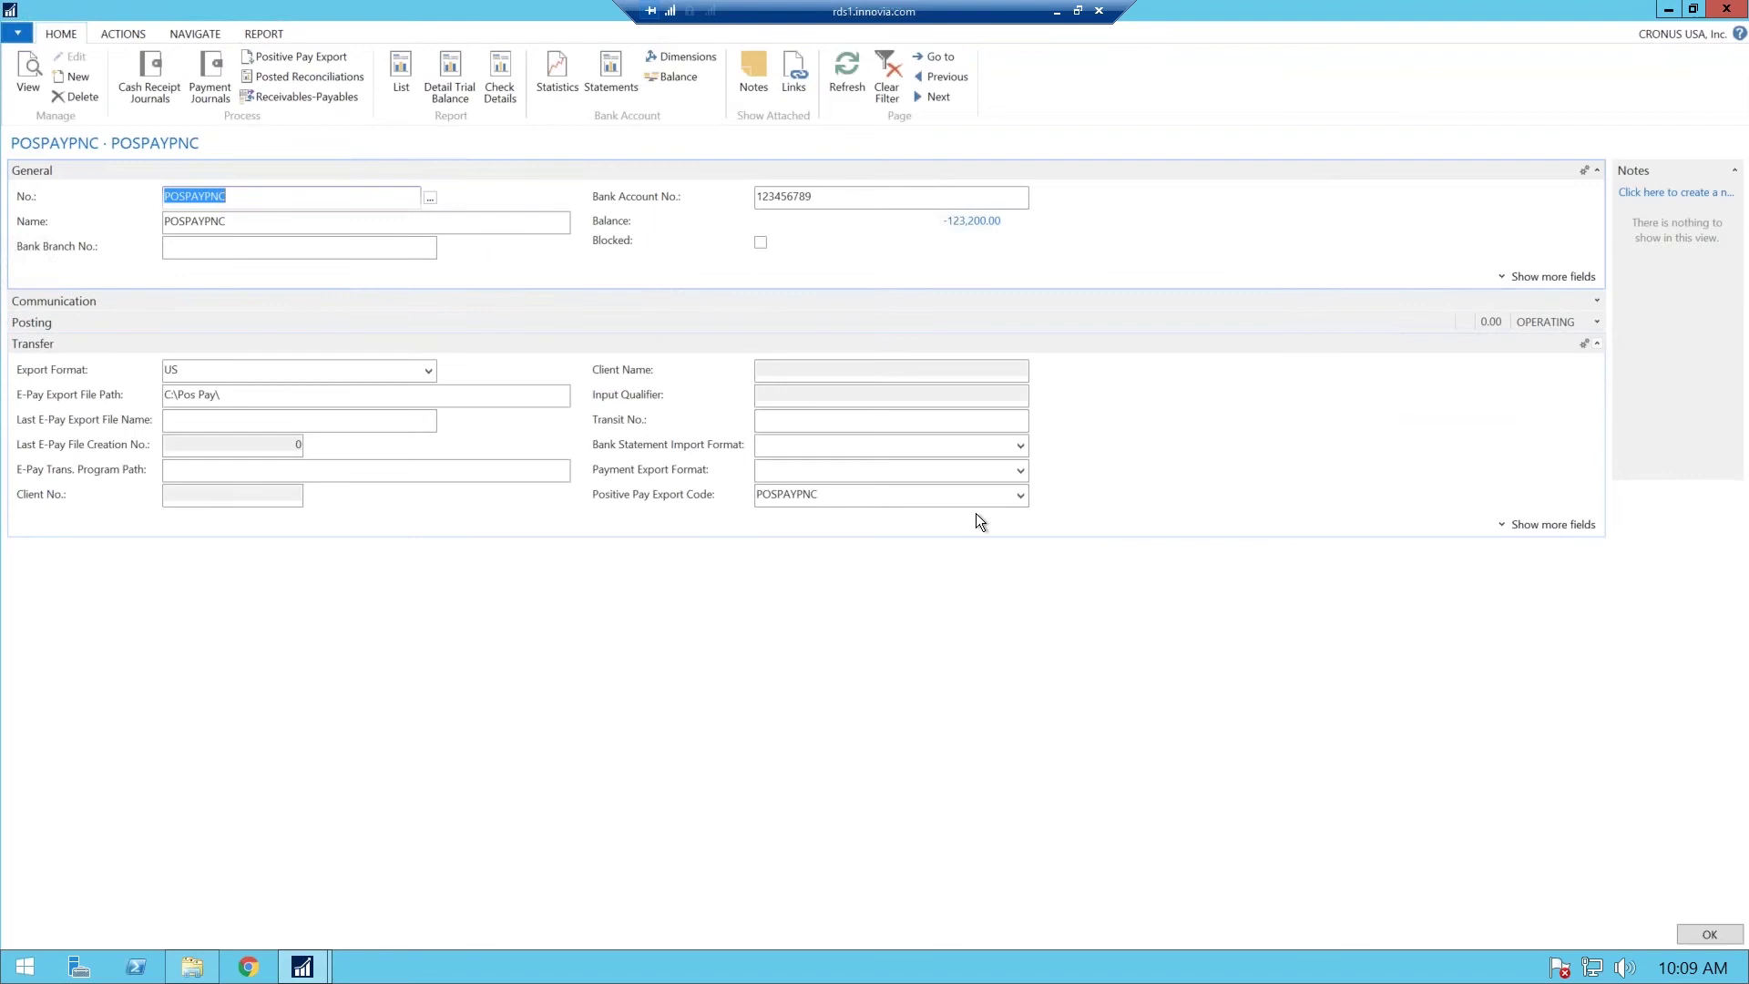
{"action": "mouse_move", "coordinate": [707, 501]}
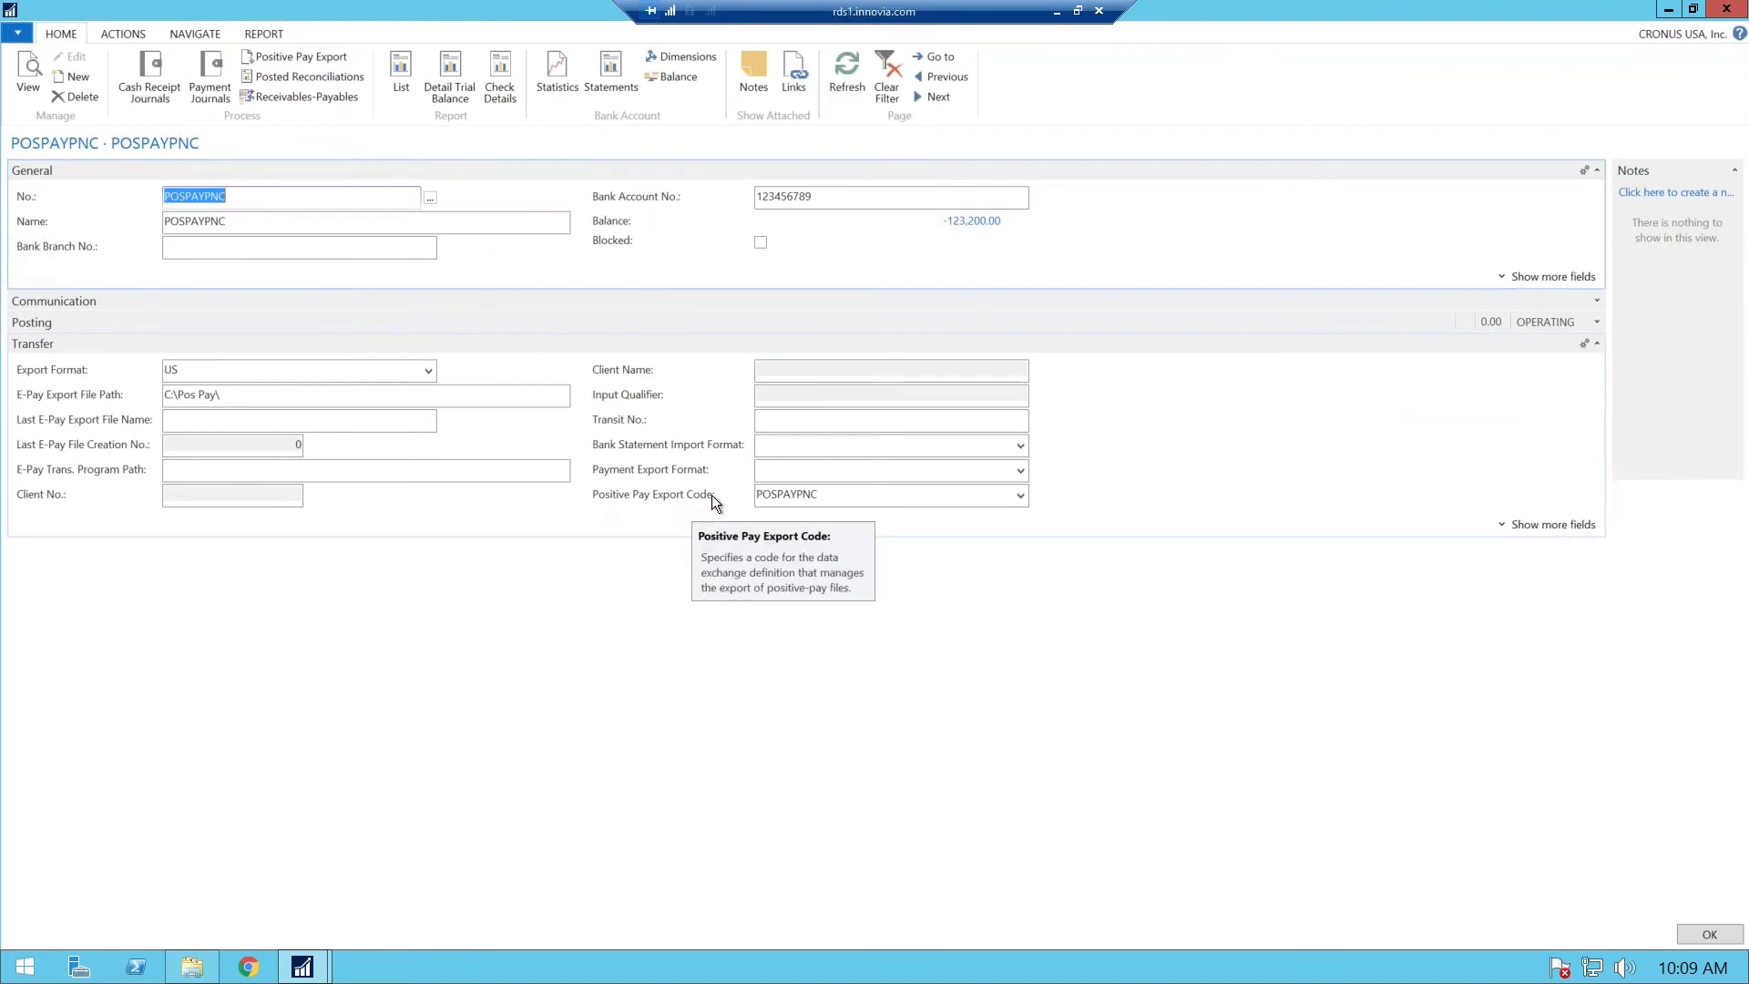
{"action": "left_click", "coordinate": [1021, 498]}
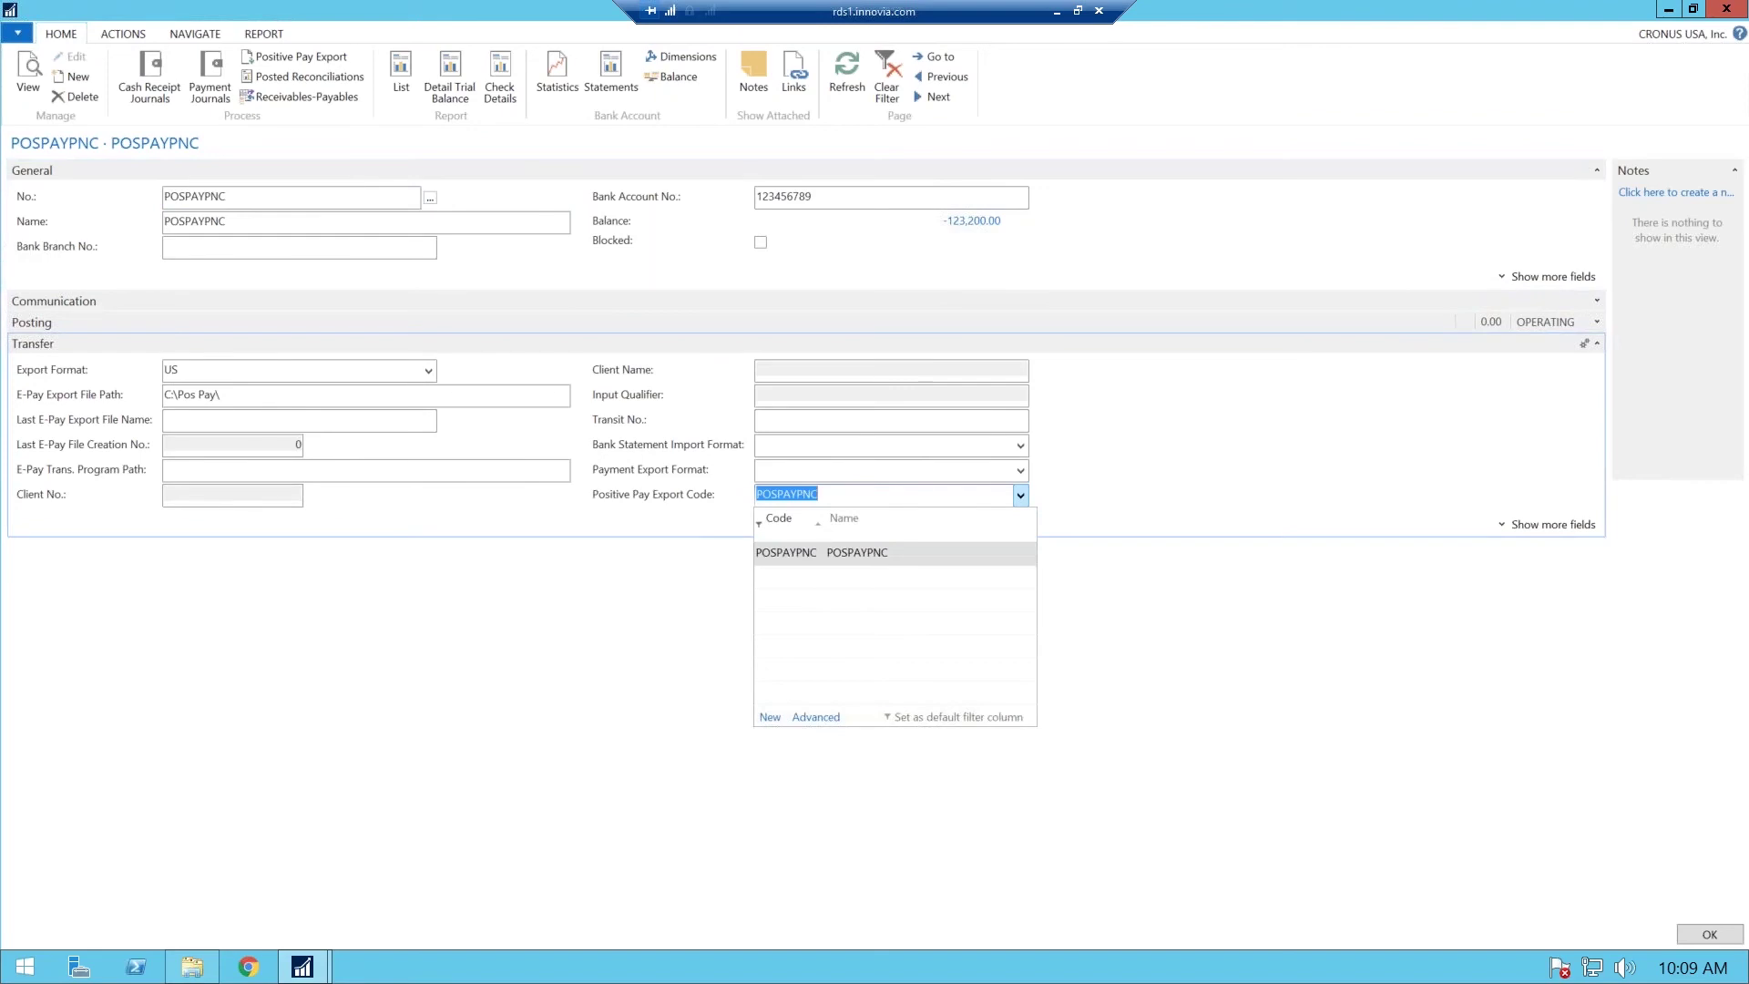
{"action": "left_click", "coordinate": [801, 554]}
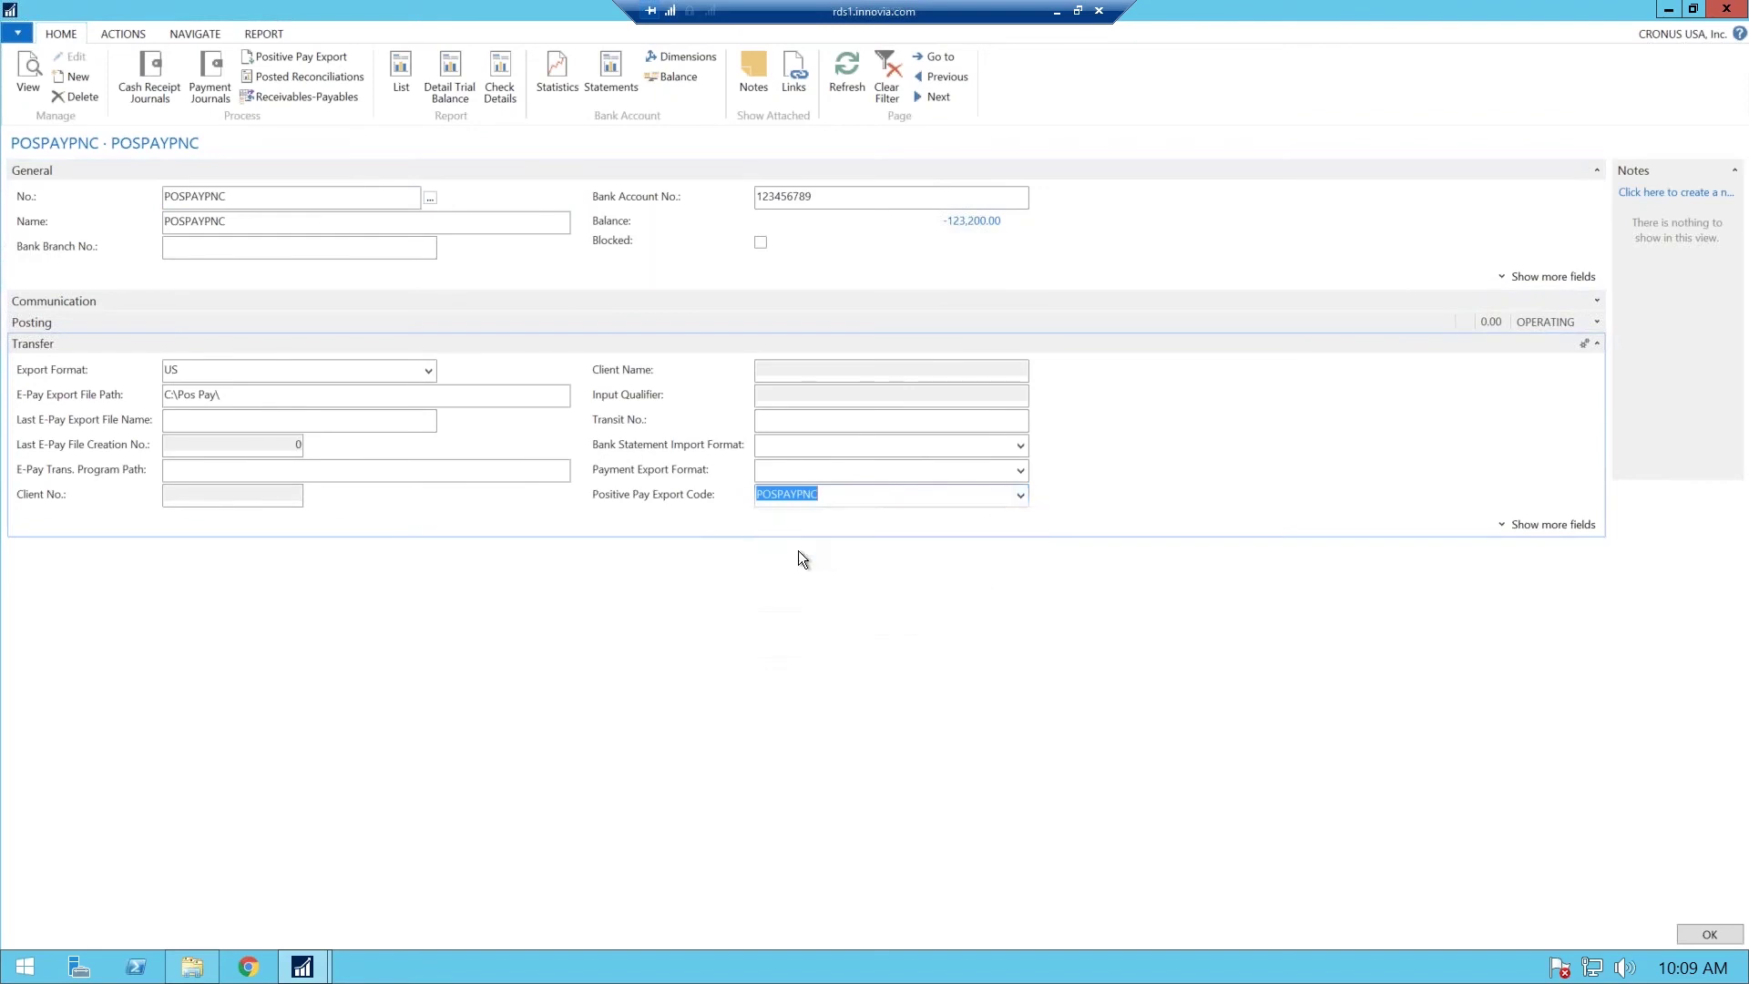
{"action": "left_click", "coordinate": [860, 501]}
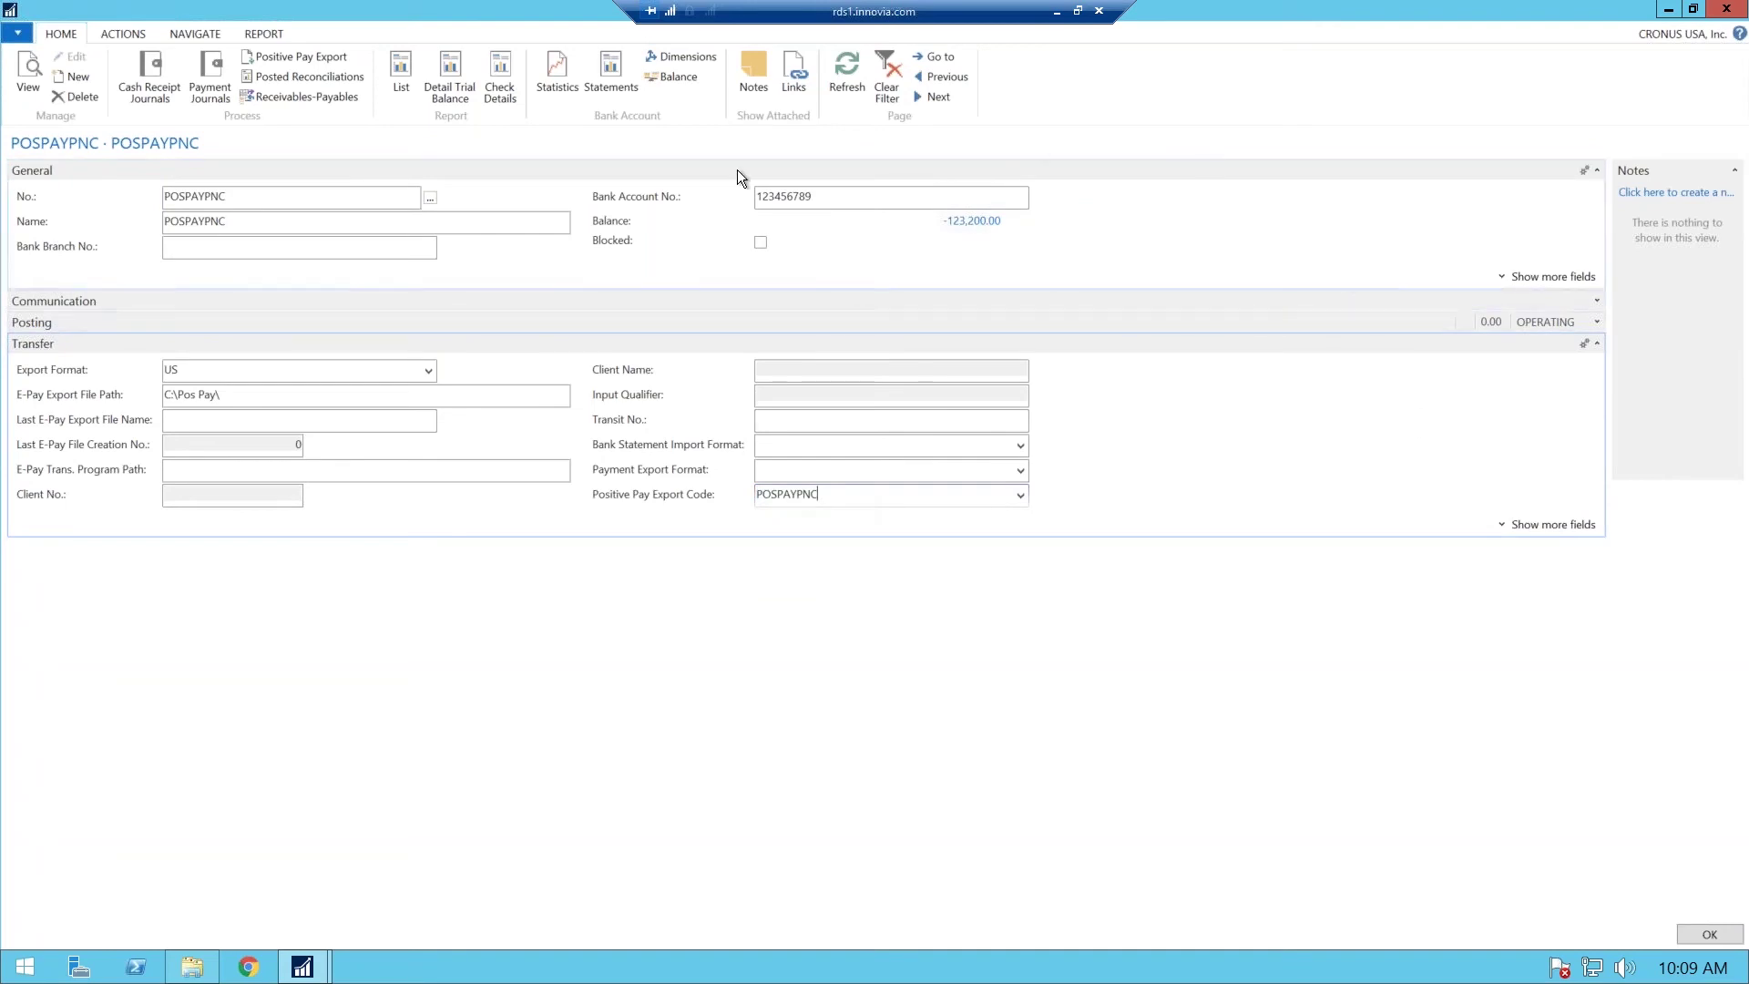
{"action": "left_click", "coordinate": [785, 197]}
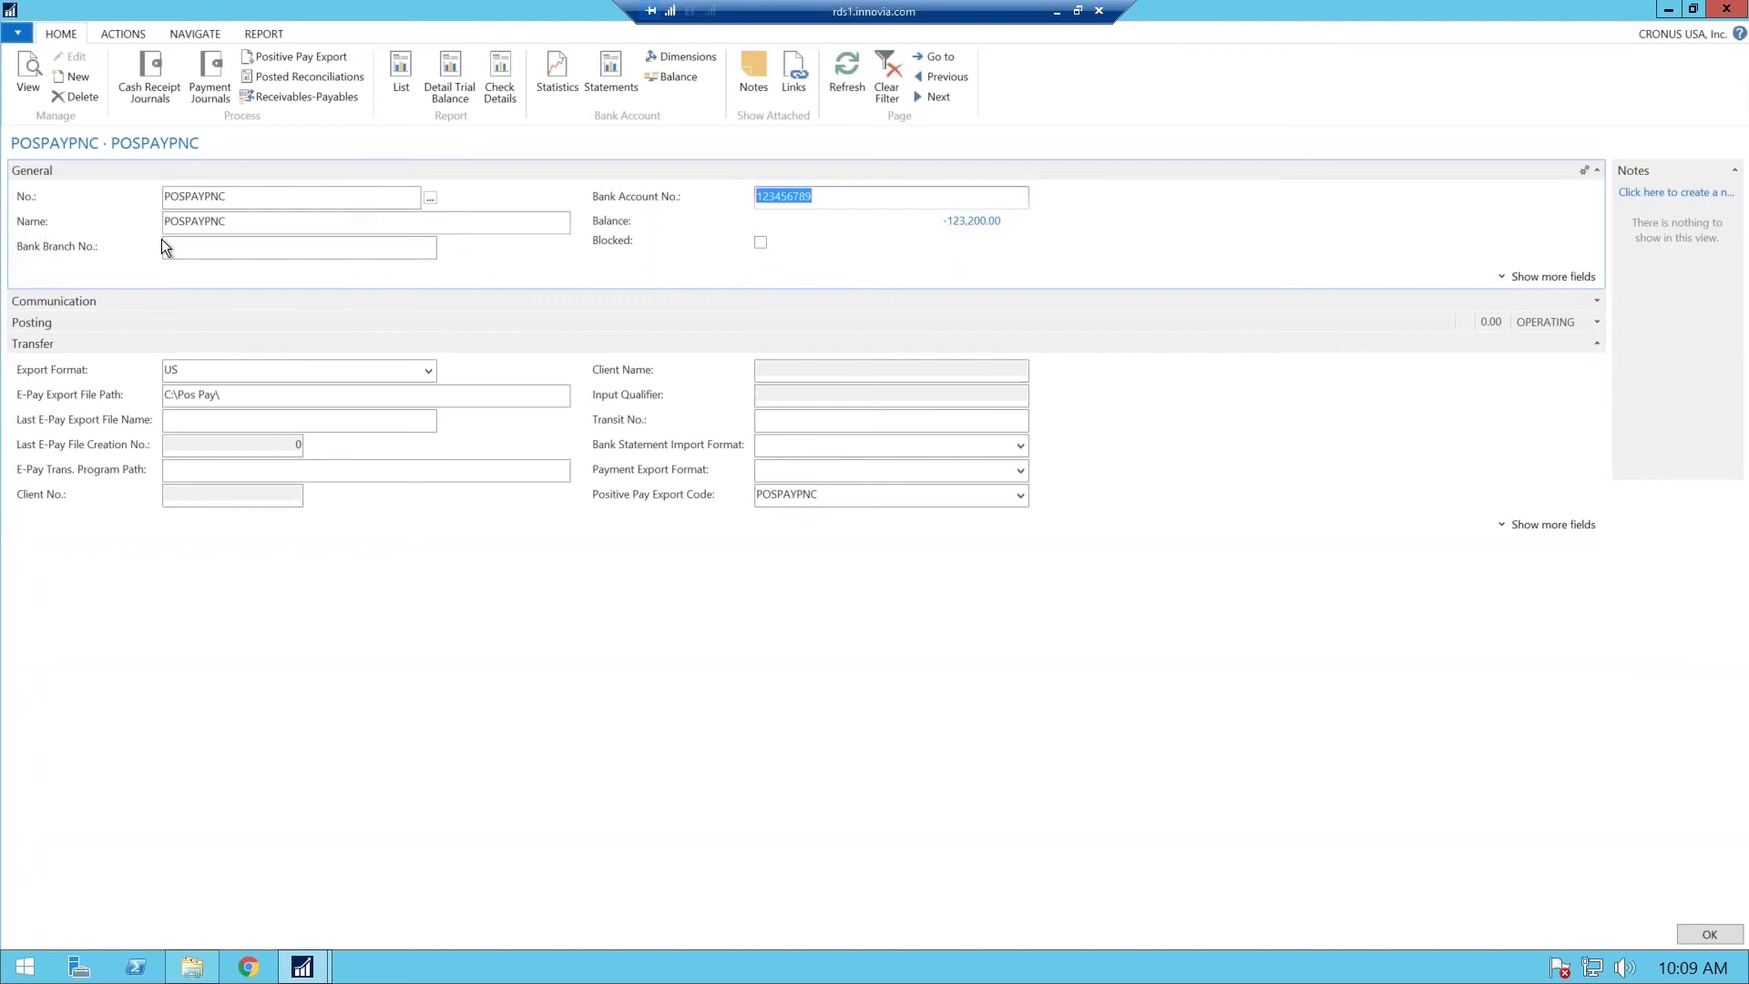
{"action": "left_click", "coordinate": [1505, 276]}
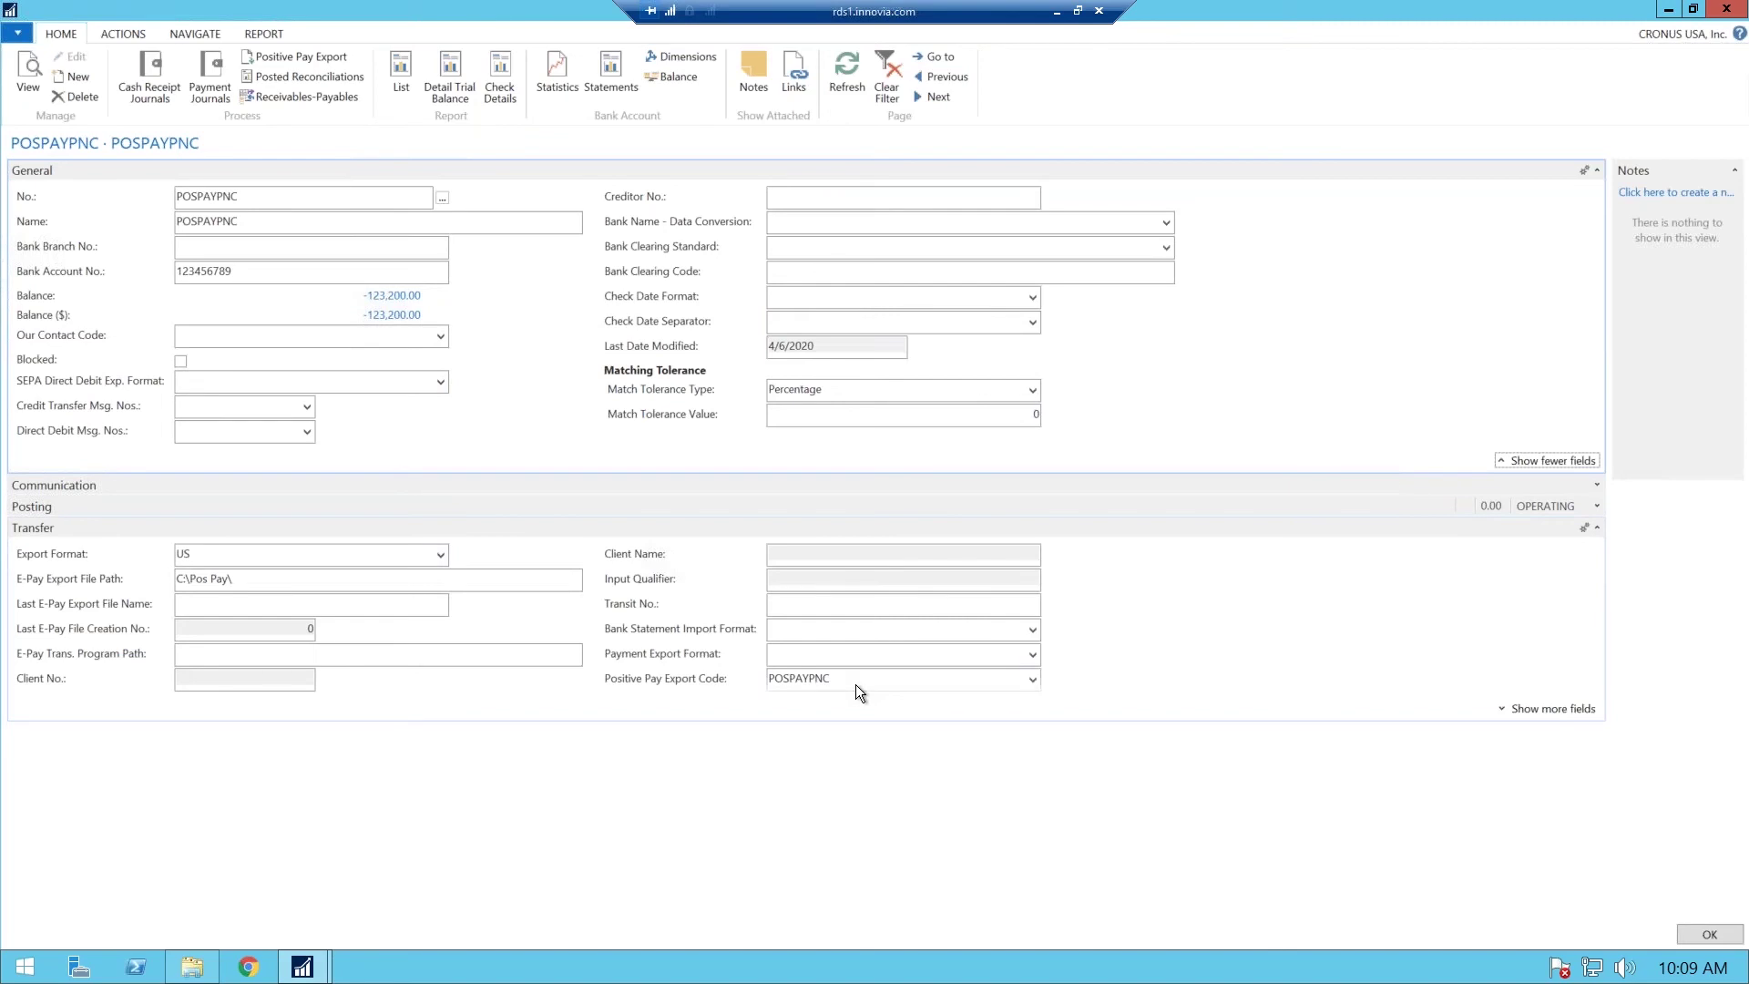
{"action": "left_click", "coordinate": [1693, 935]}
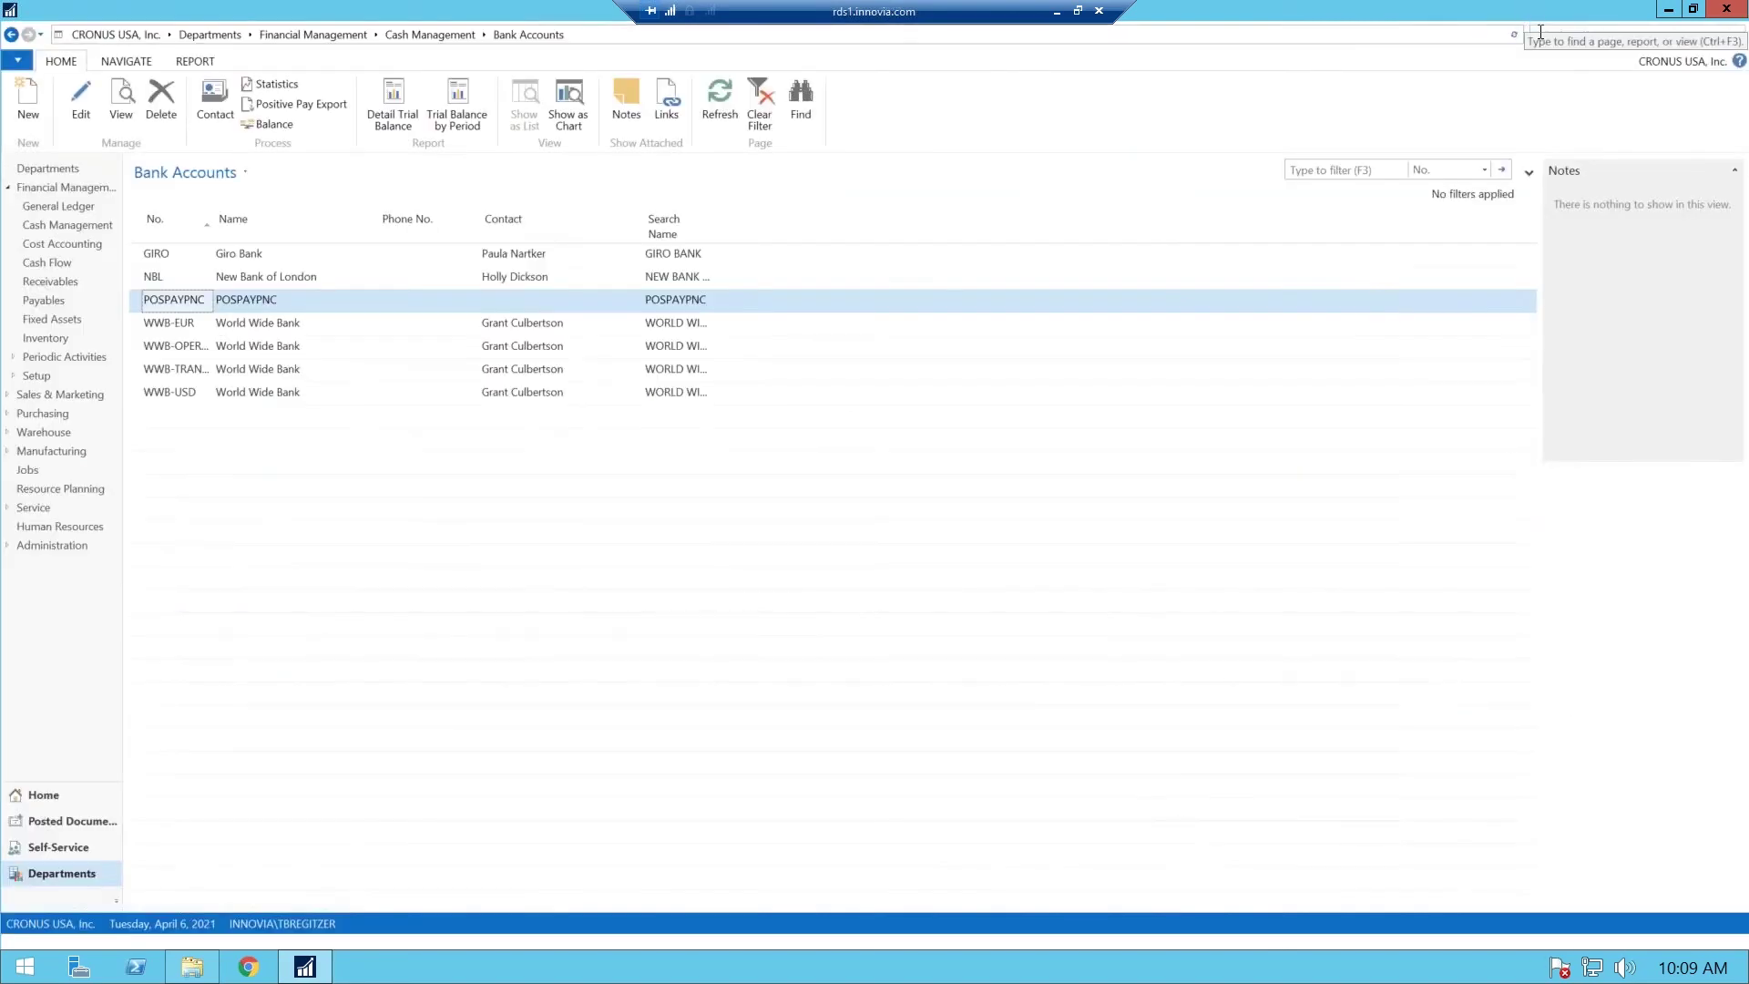
- Search for 'payment journal' and open the Payment Journal on the GENERAL batch
{"action": "left_click", "coordinate": [1540, 32]}
{"action": "type", "text": "p"}
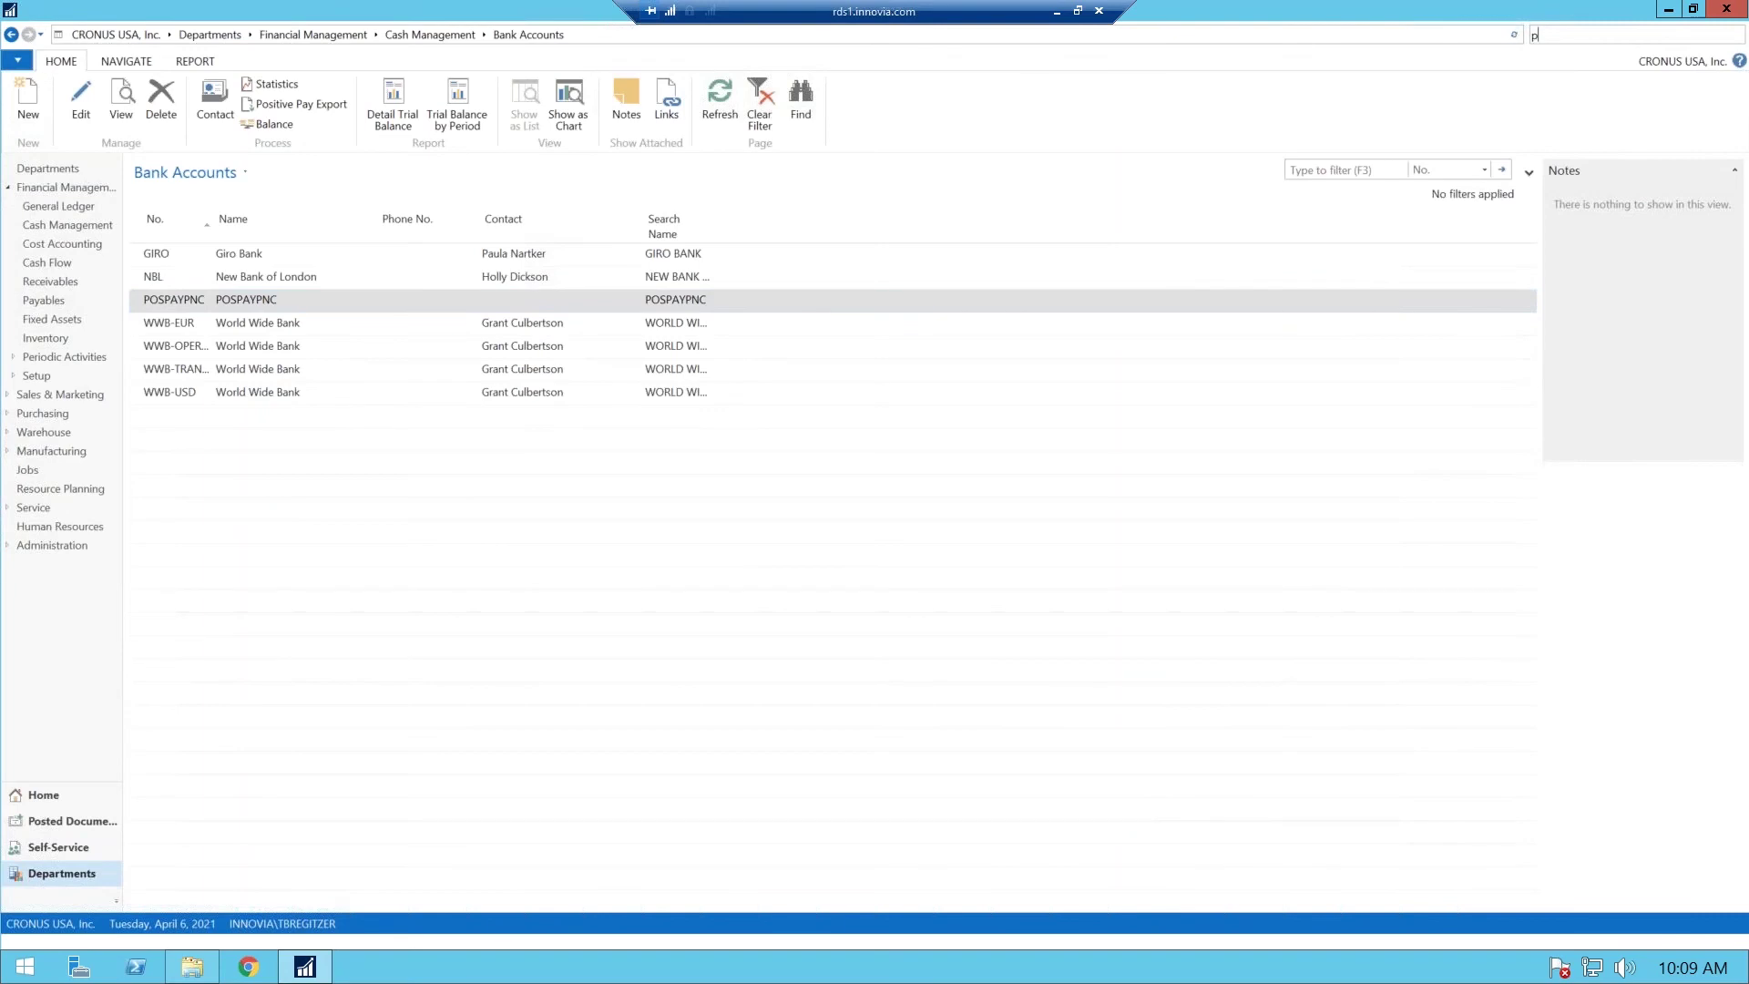
{"action": "type", "text": "ayment journal"}
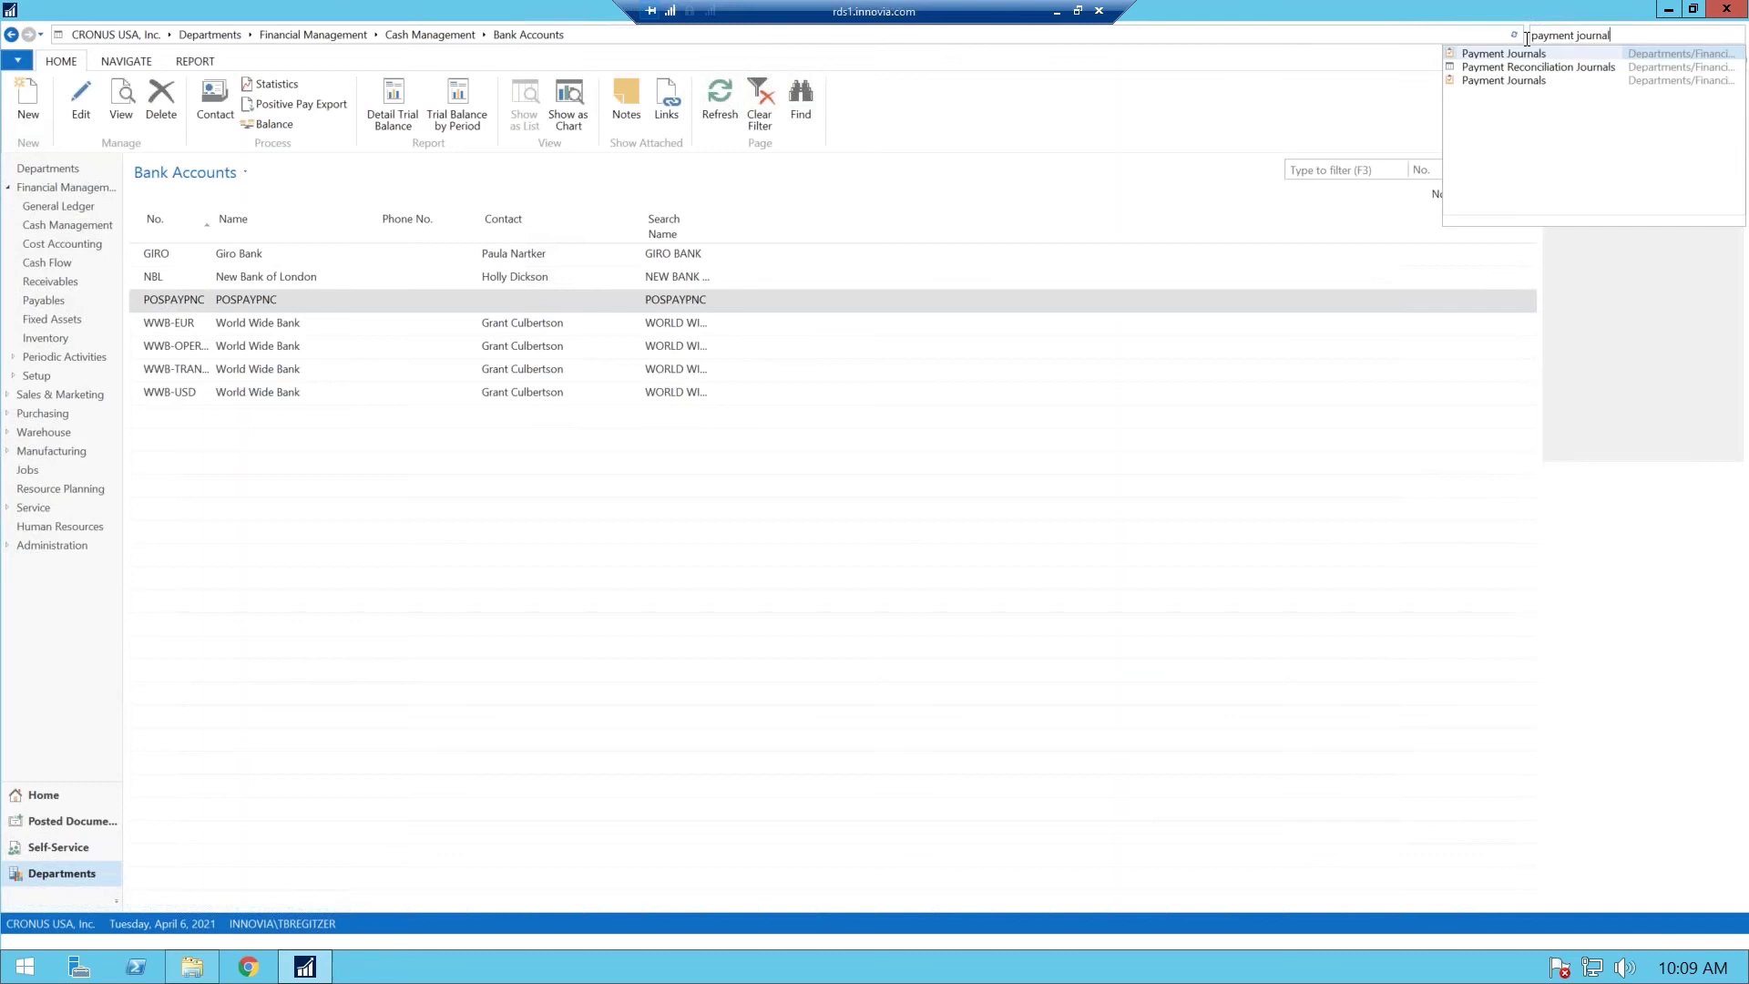
{"action": "left_click", "coordinate": [1497, 55]}
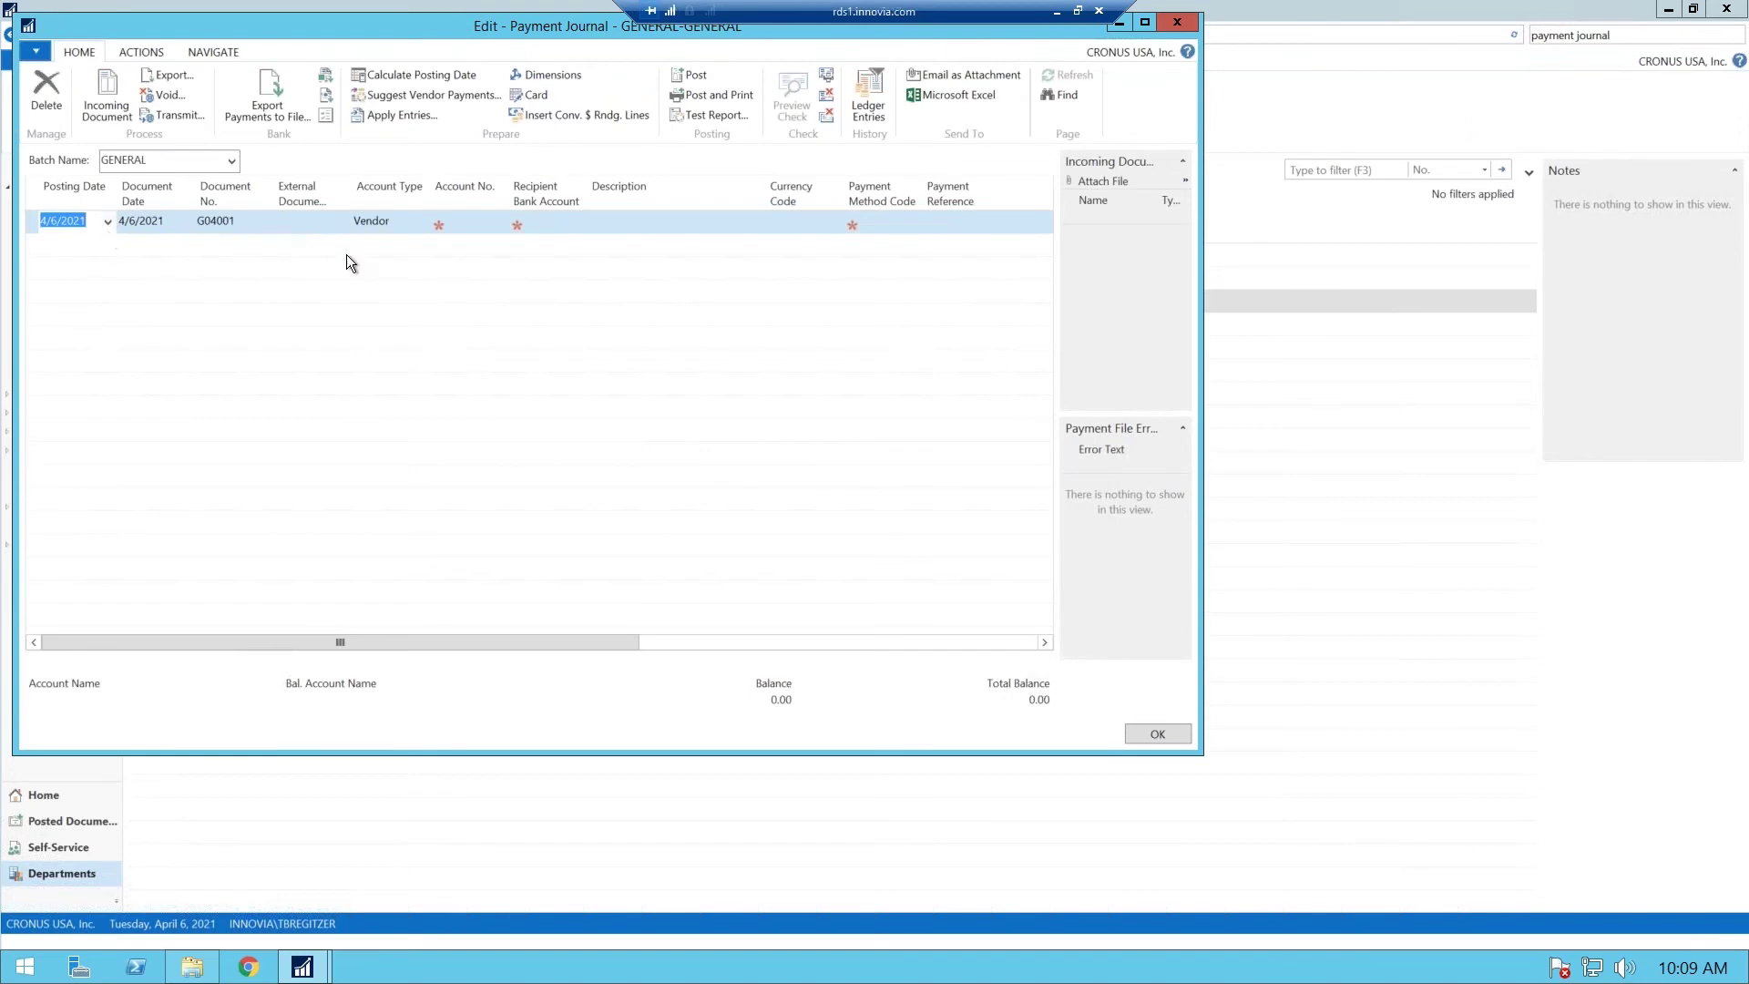
- Date the line with the work date and pick vendor 10000 London Postmaster
{"action": "type", "text": "t"}
{"action": "key", "text": "Tab"}
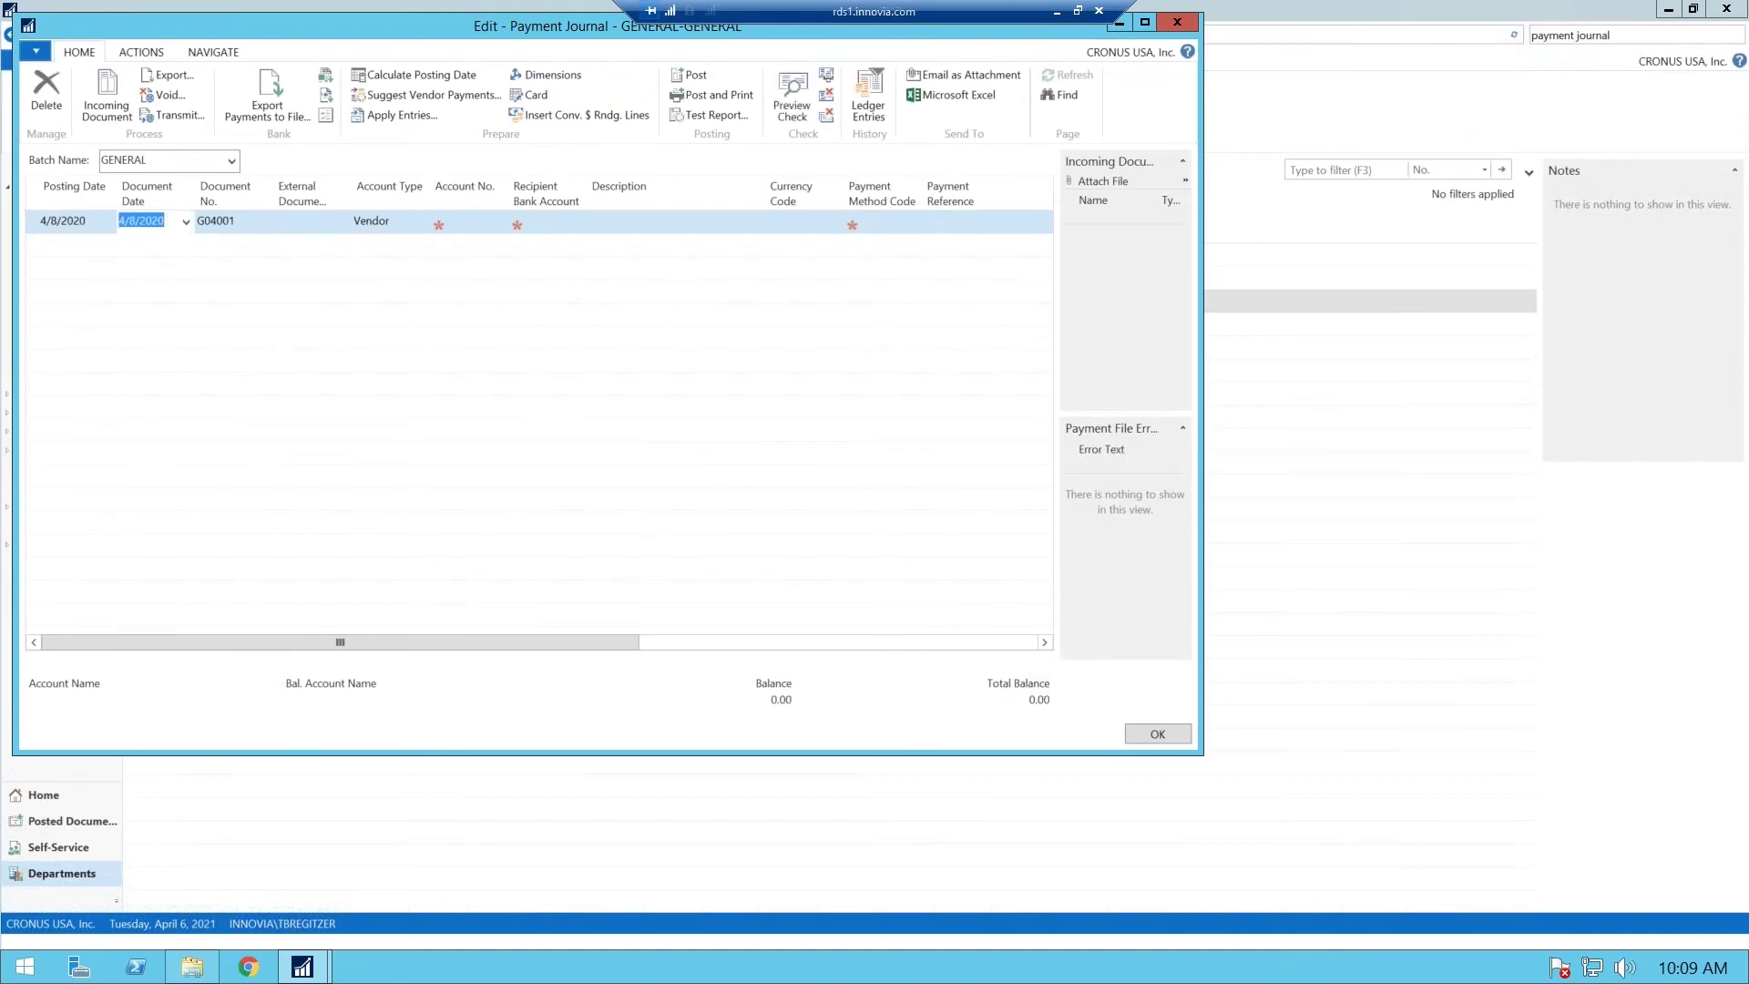
{"action": "key", "text": "Tab"}
{"action": "key", "text": "Tab"}
{"action": "key", "text": "Tab"}
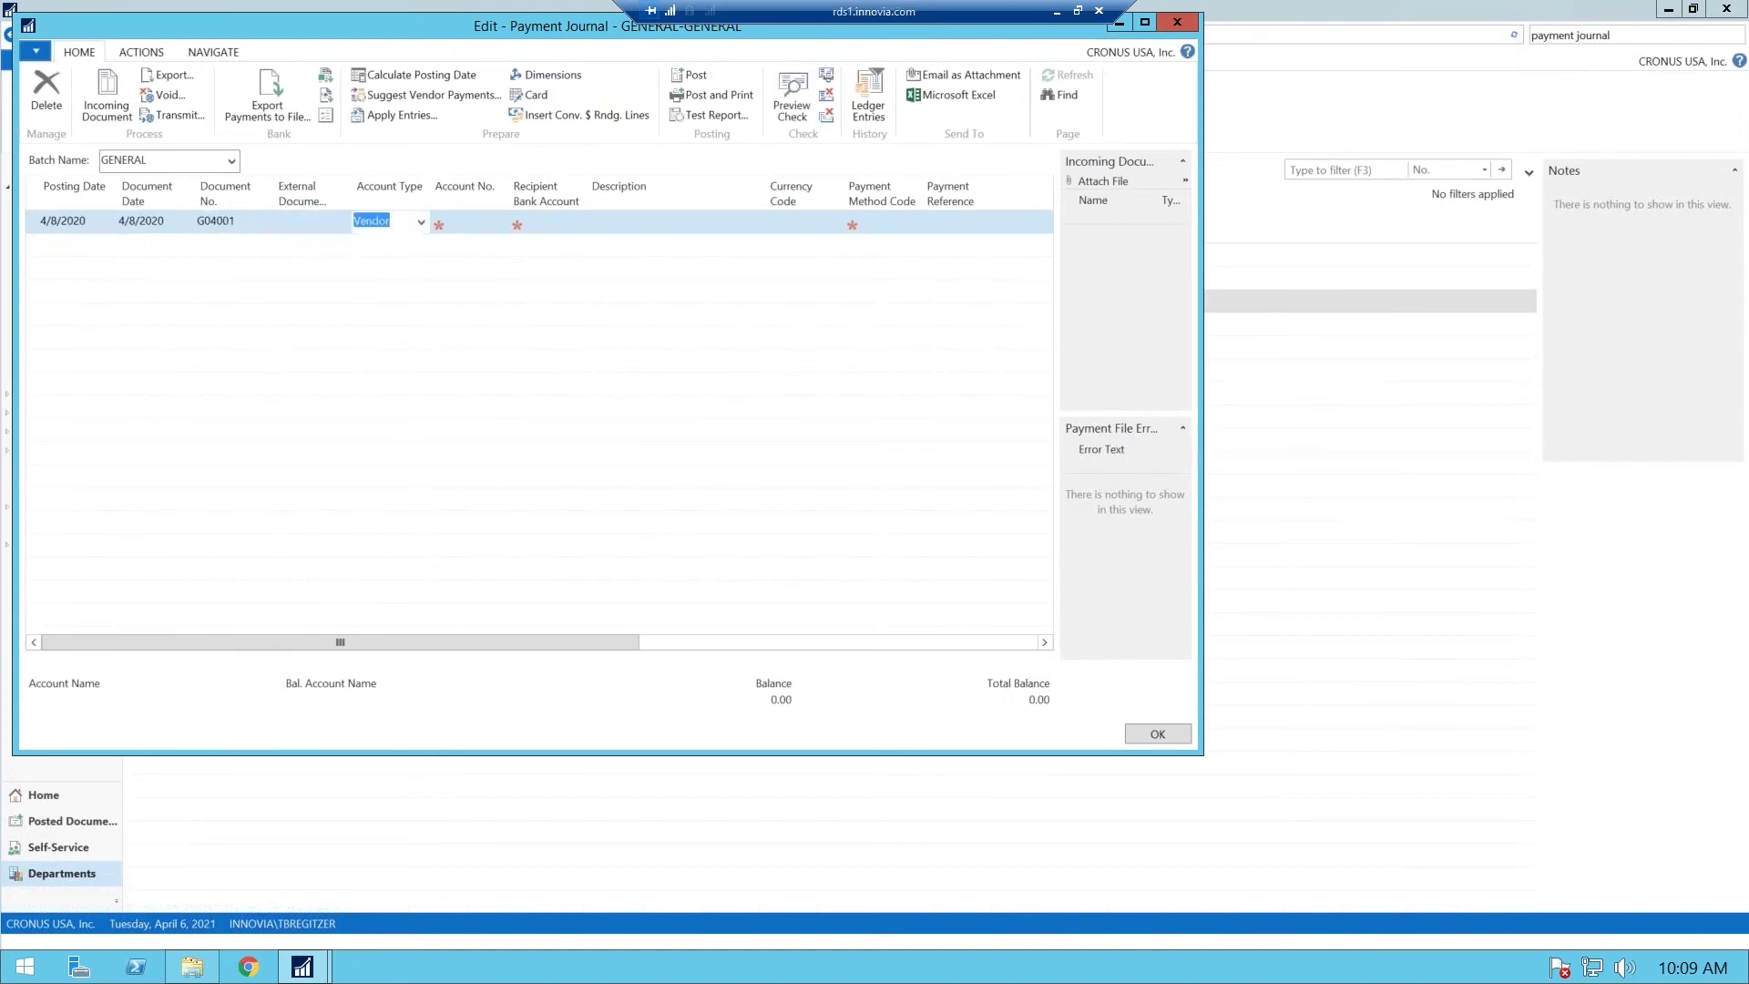
{"action": "key", "text": "Tab"}
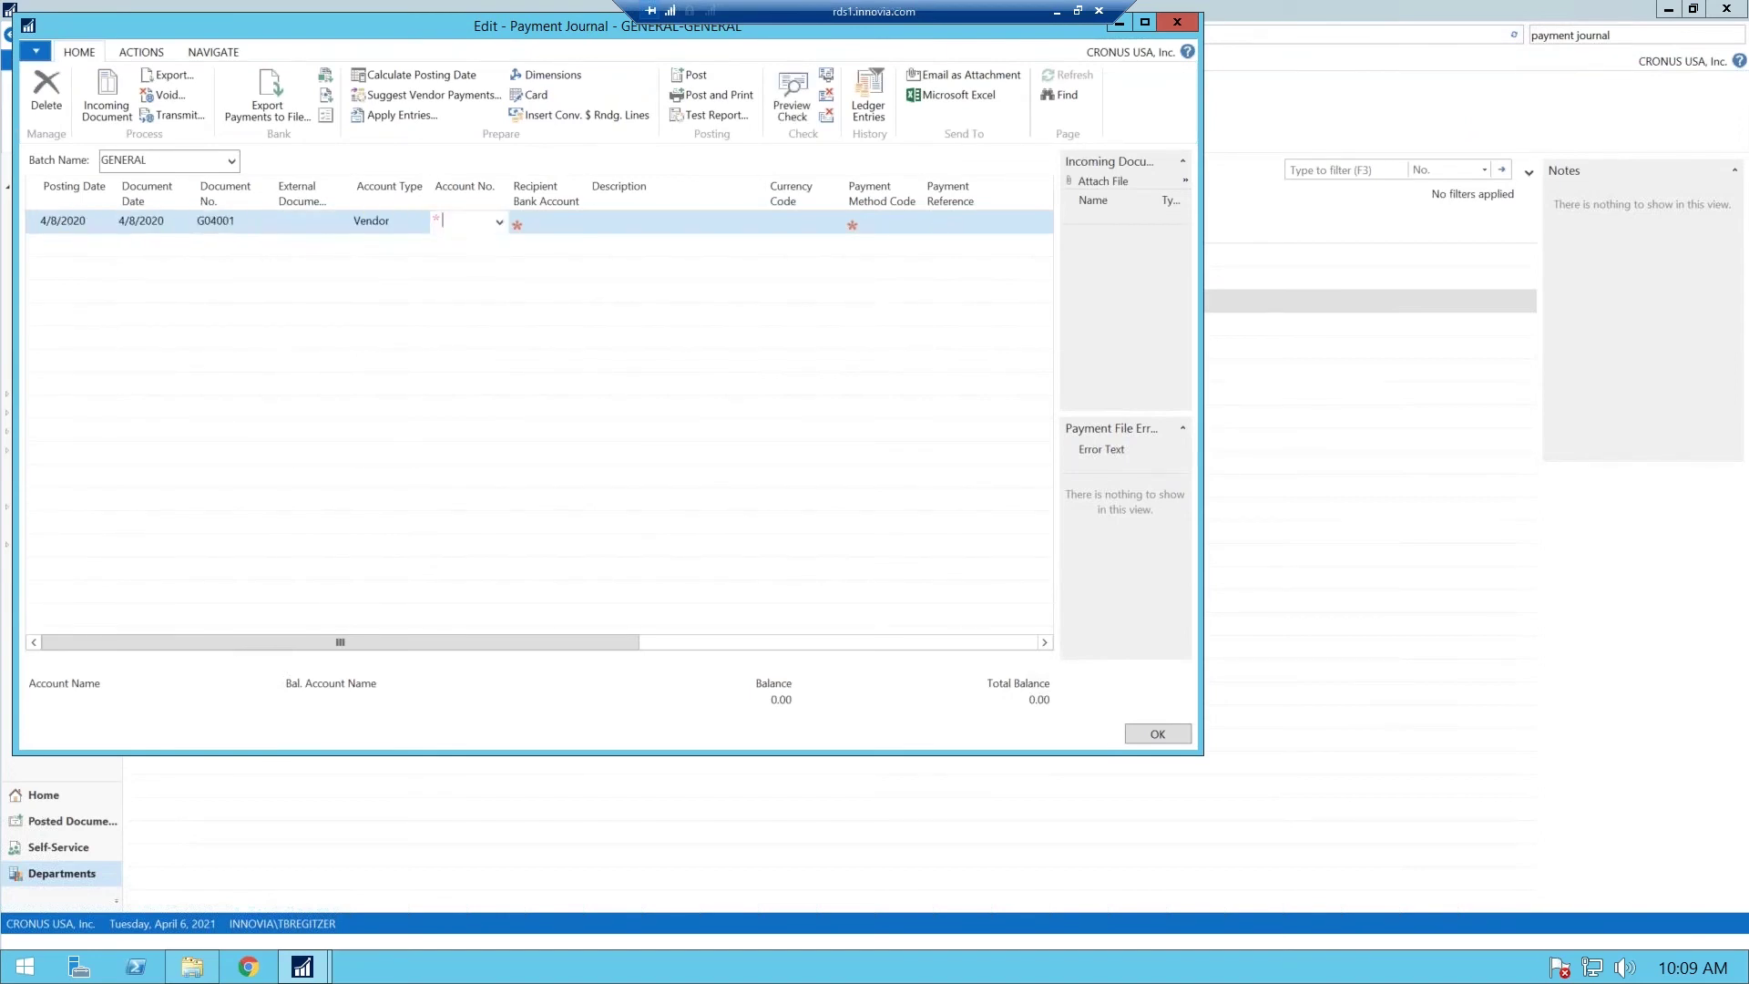
{"action": "left_click", "coordinate": [500, 224]}
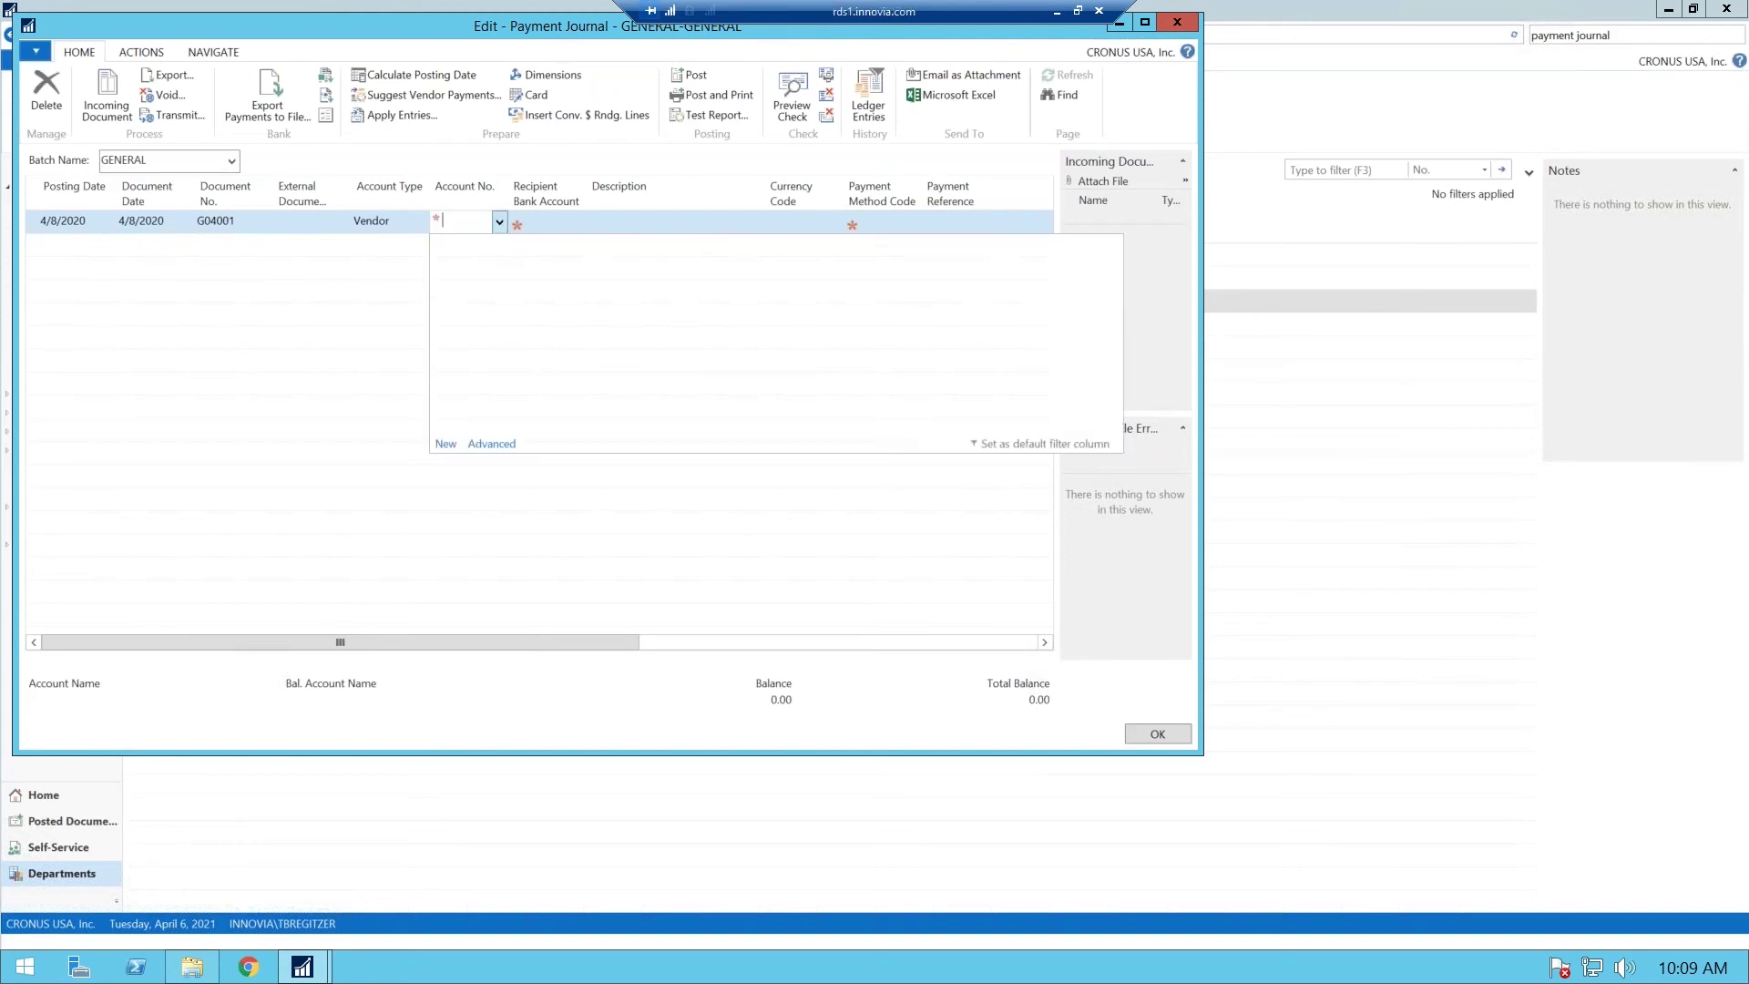
{"action": "left_click", "coordinate": [508, 444]}
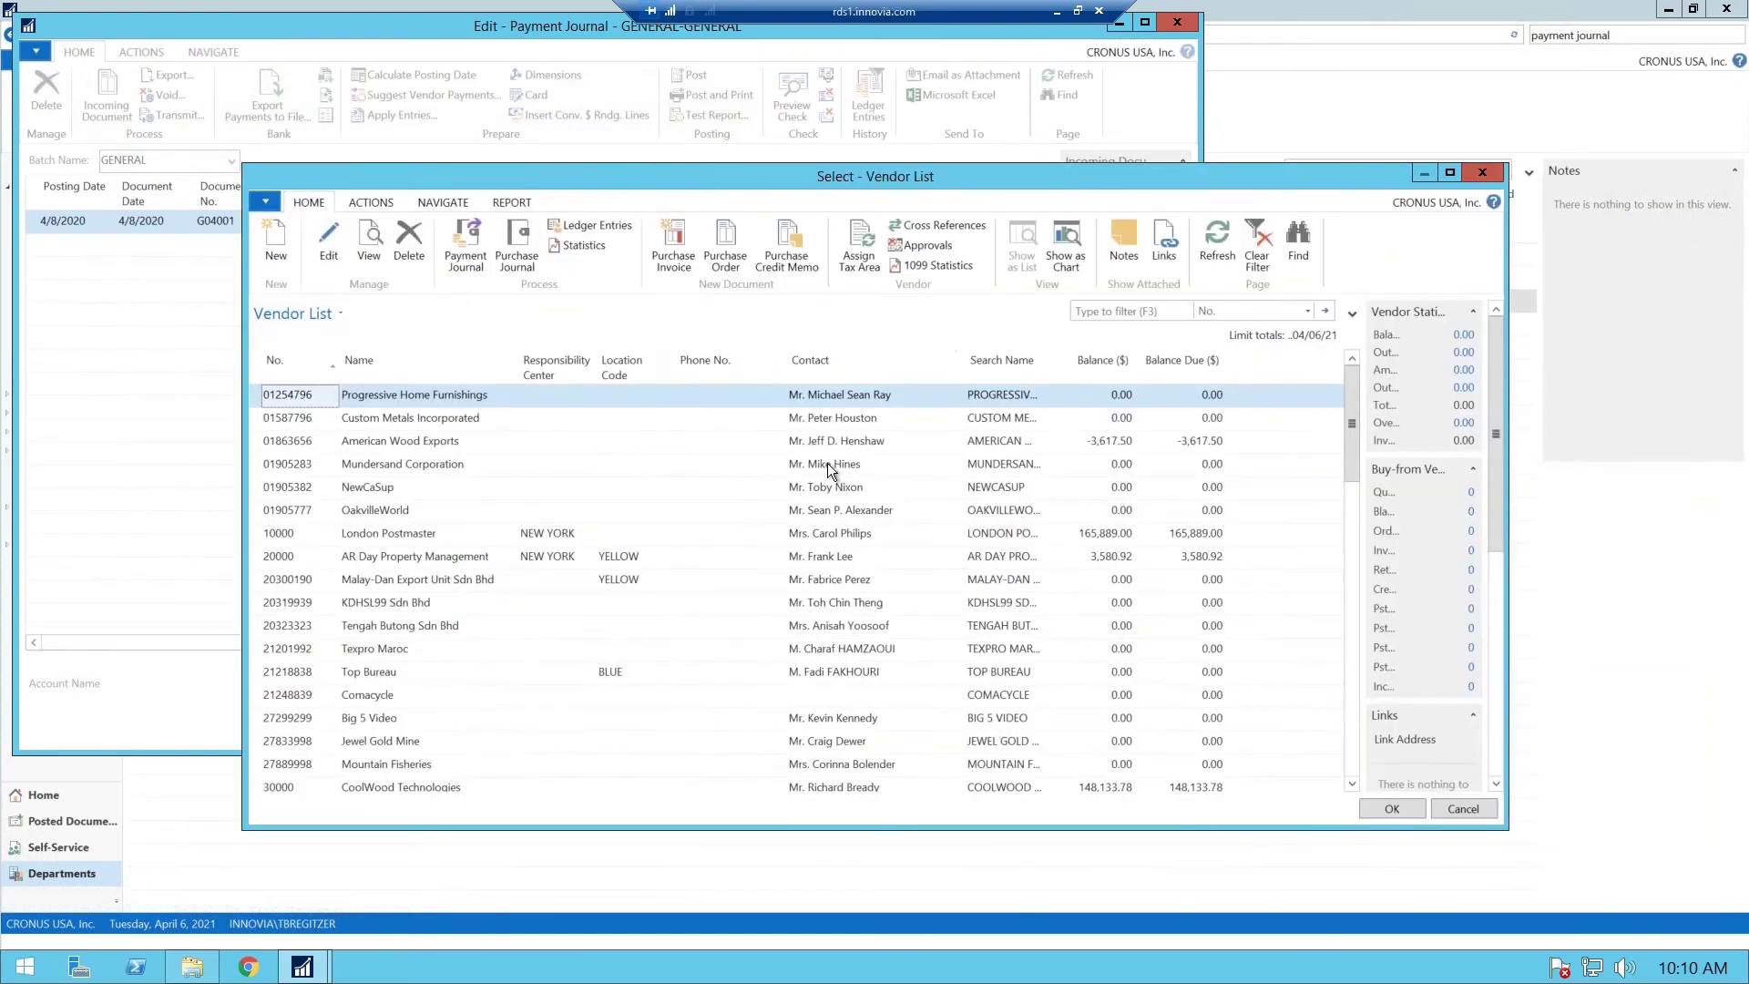
{"action": "left_click", "coordinate": [283, 535]}
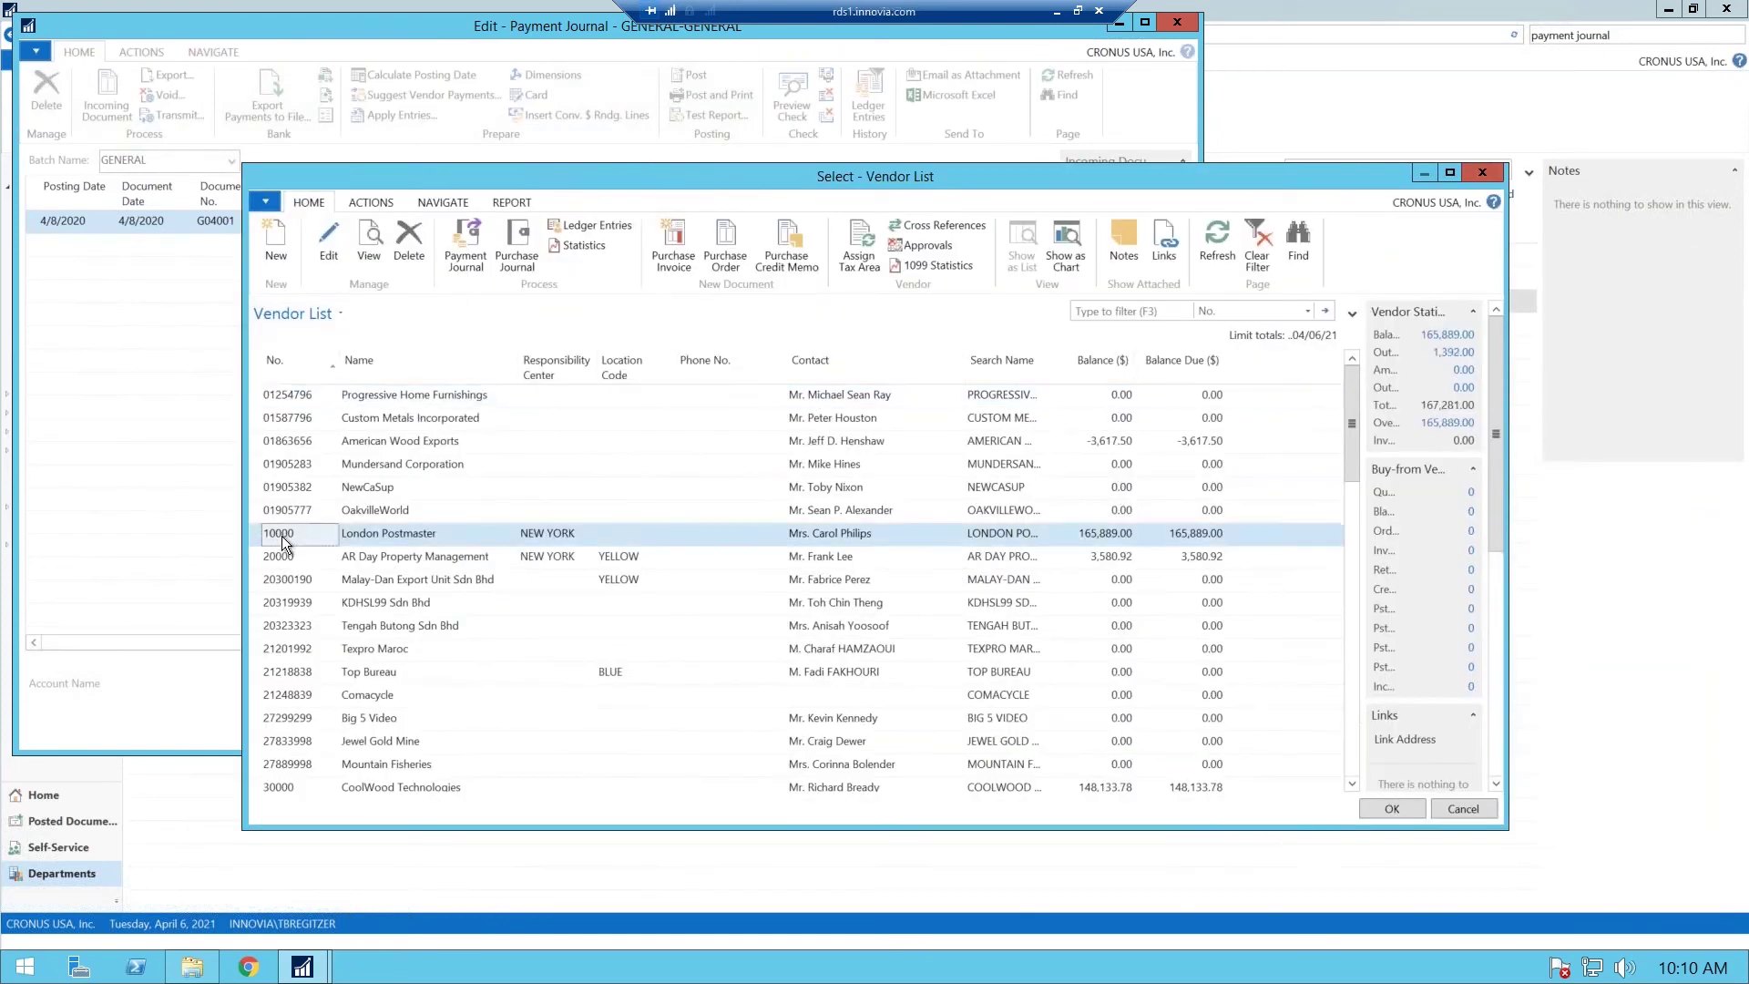
{"action": "double_click", "coordinate": [282, 537]}
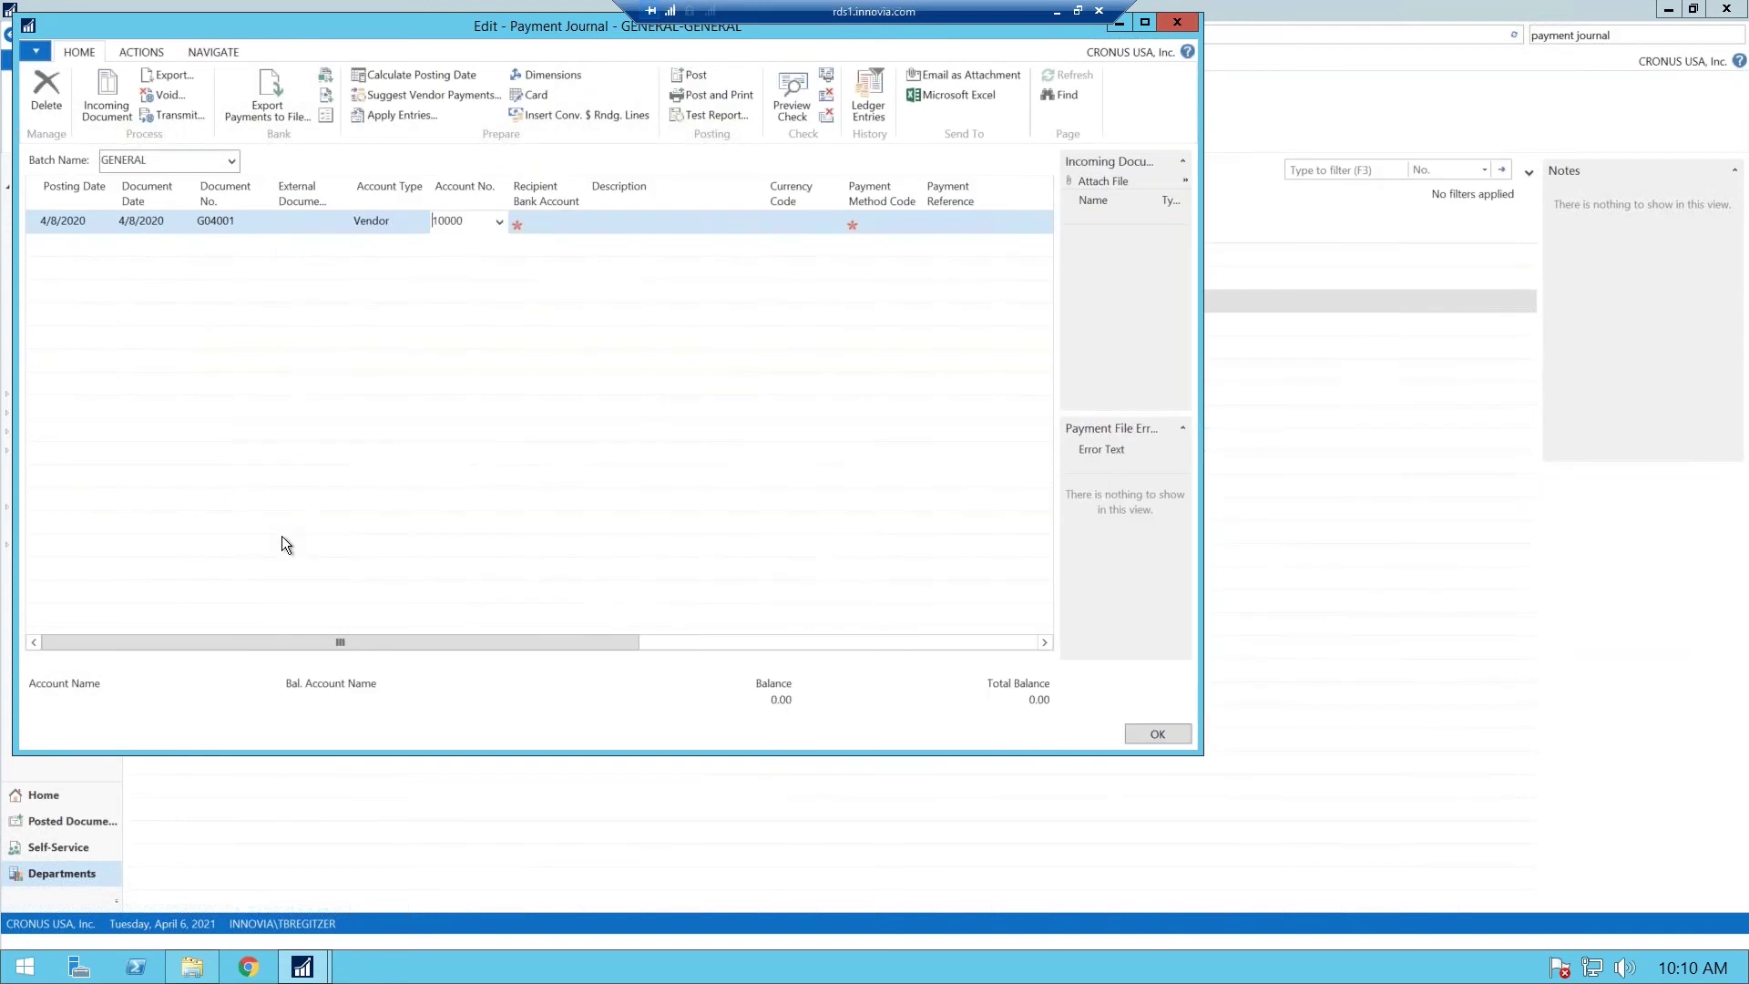
- Set payment method CHECK and balance the line against bank account POSPAYPNC
{"action": "key", "text": "Tab"}
{"action": "key", "text": "Tab"}
{"action": "key", "text": "Tab"}
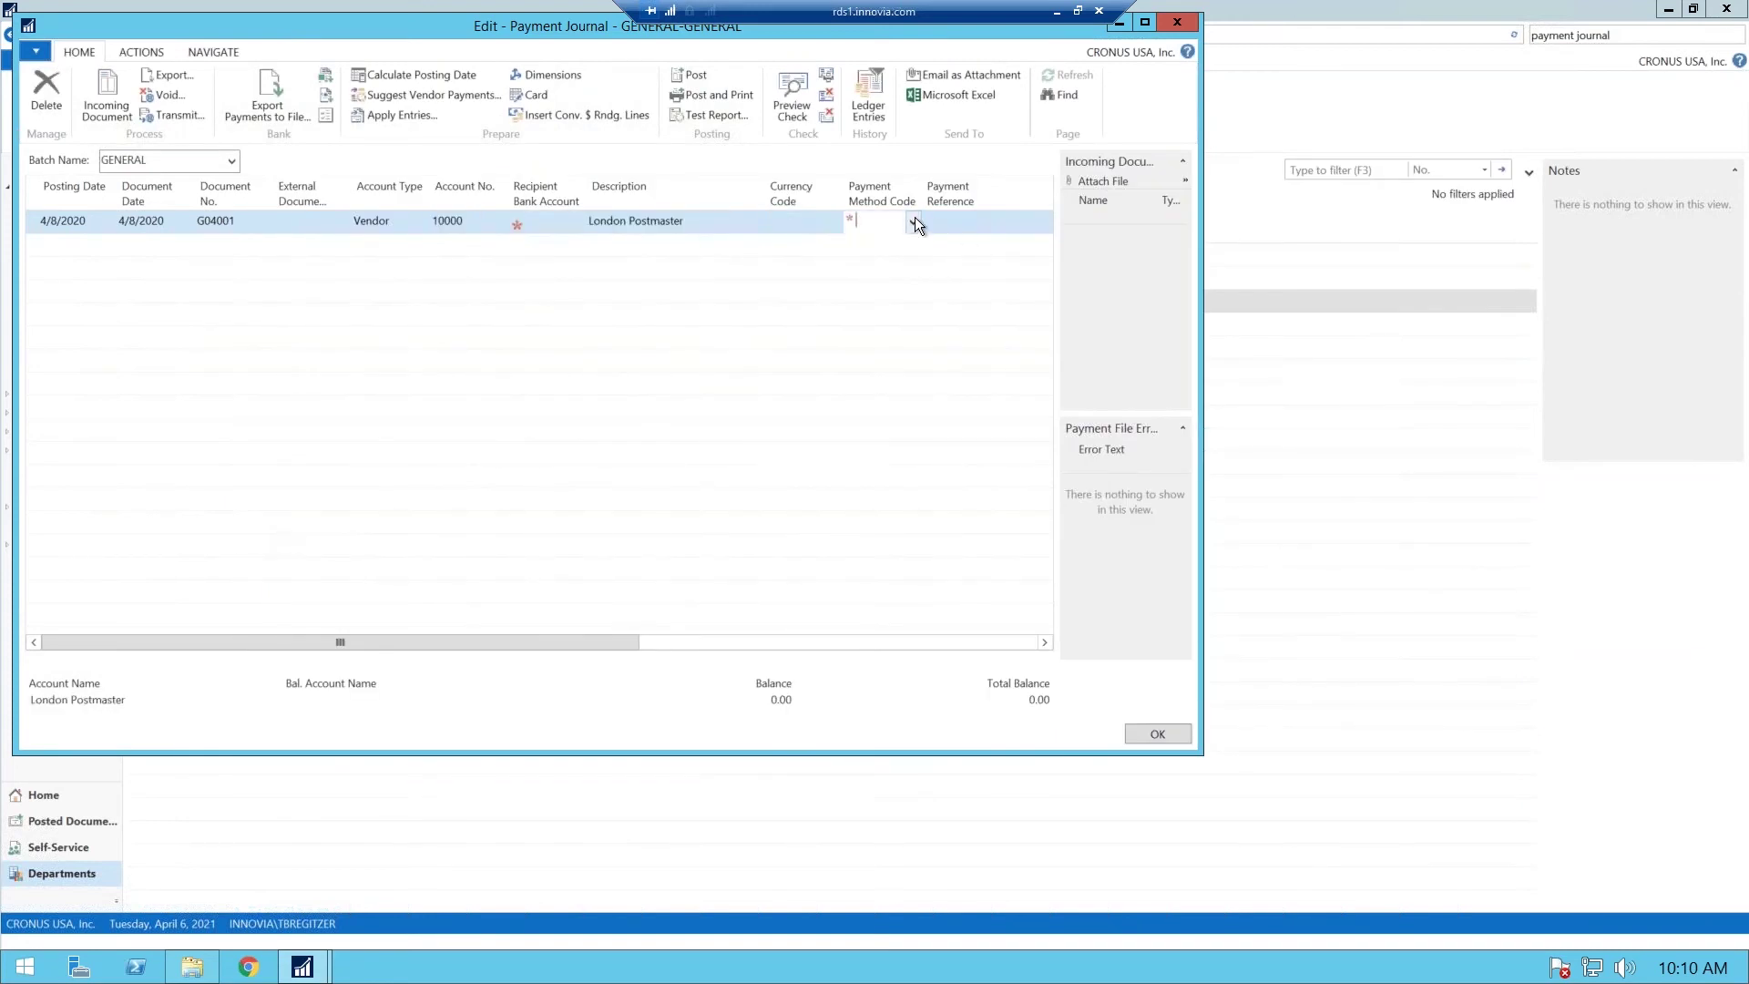
{"action": "left_click", "coordinate": [914, 221]}
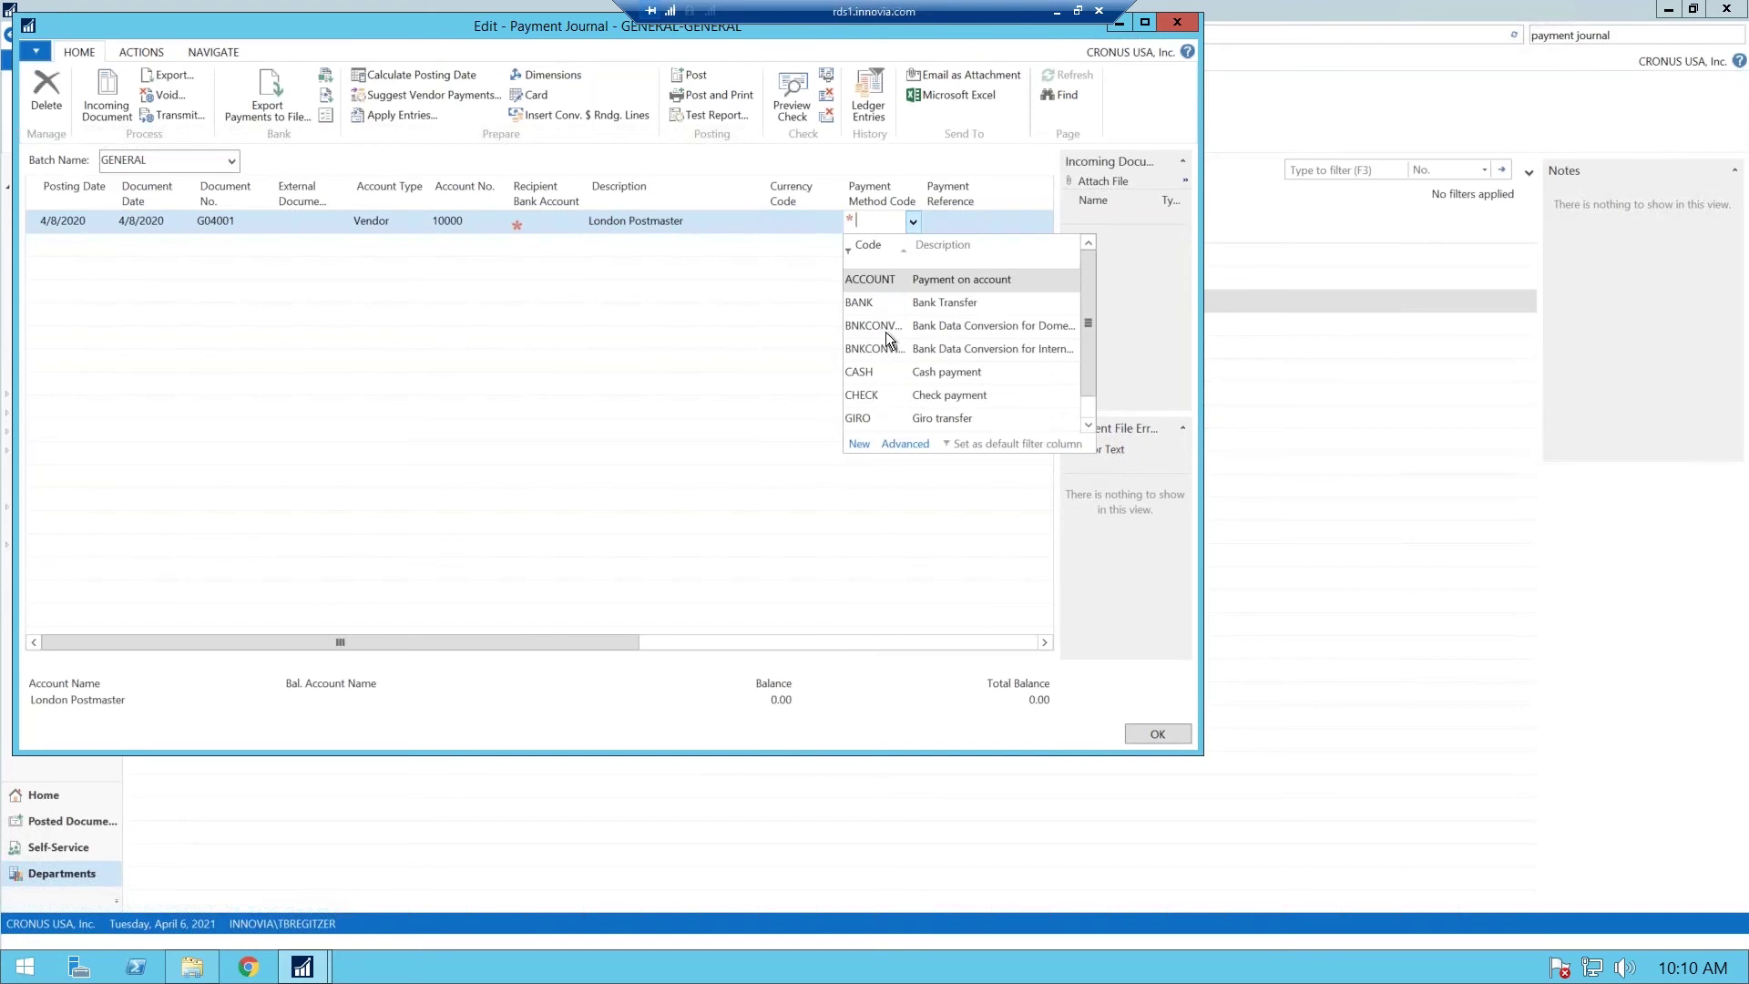
{"action": "left_click", "coordinate": [867, 393]}
{"action": "key", "text": "Tab"}
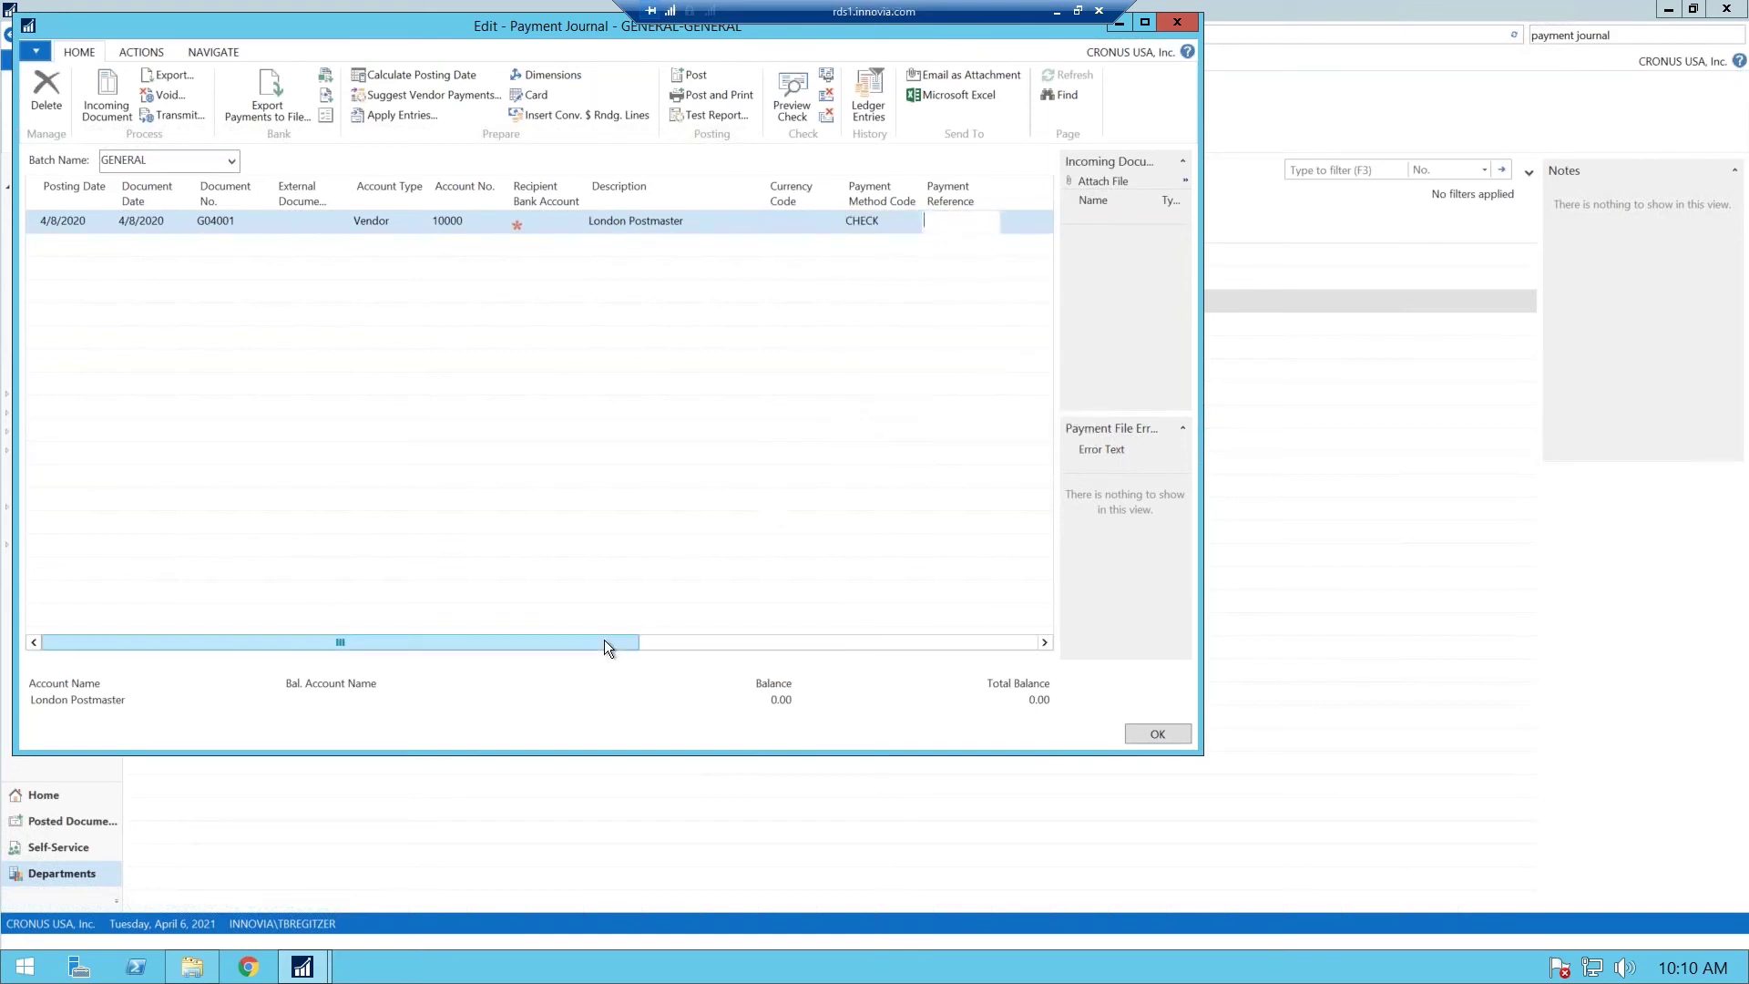
{"action": "left_click_drag", "start_coordinate": [604, 640], "coordinate": [827, 641]}
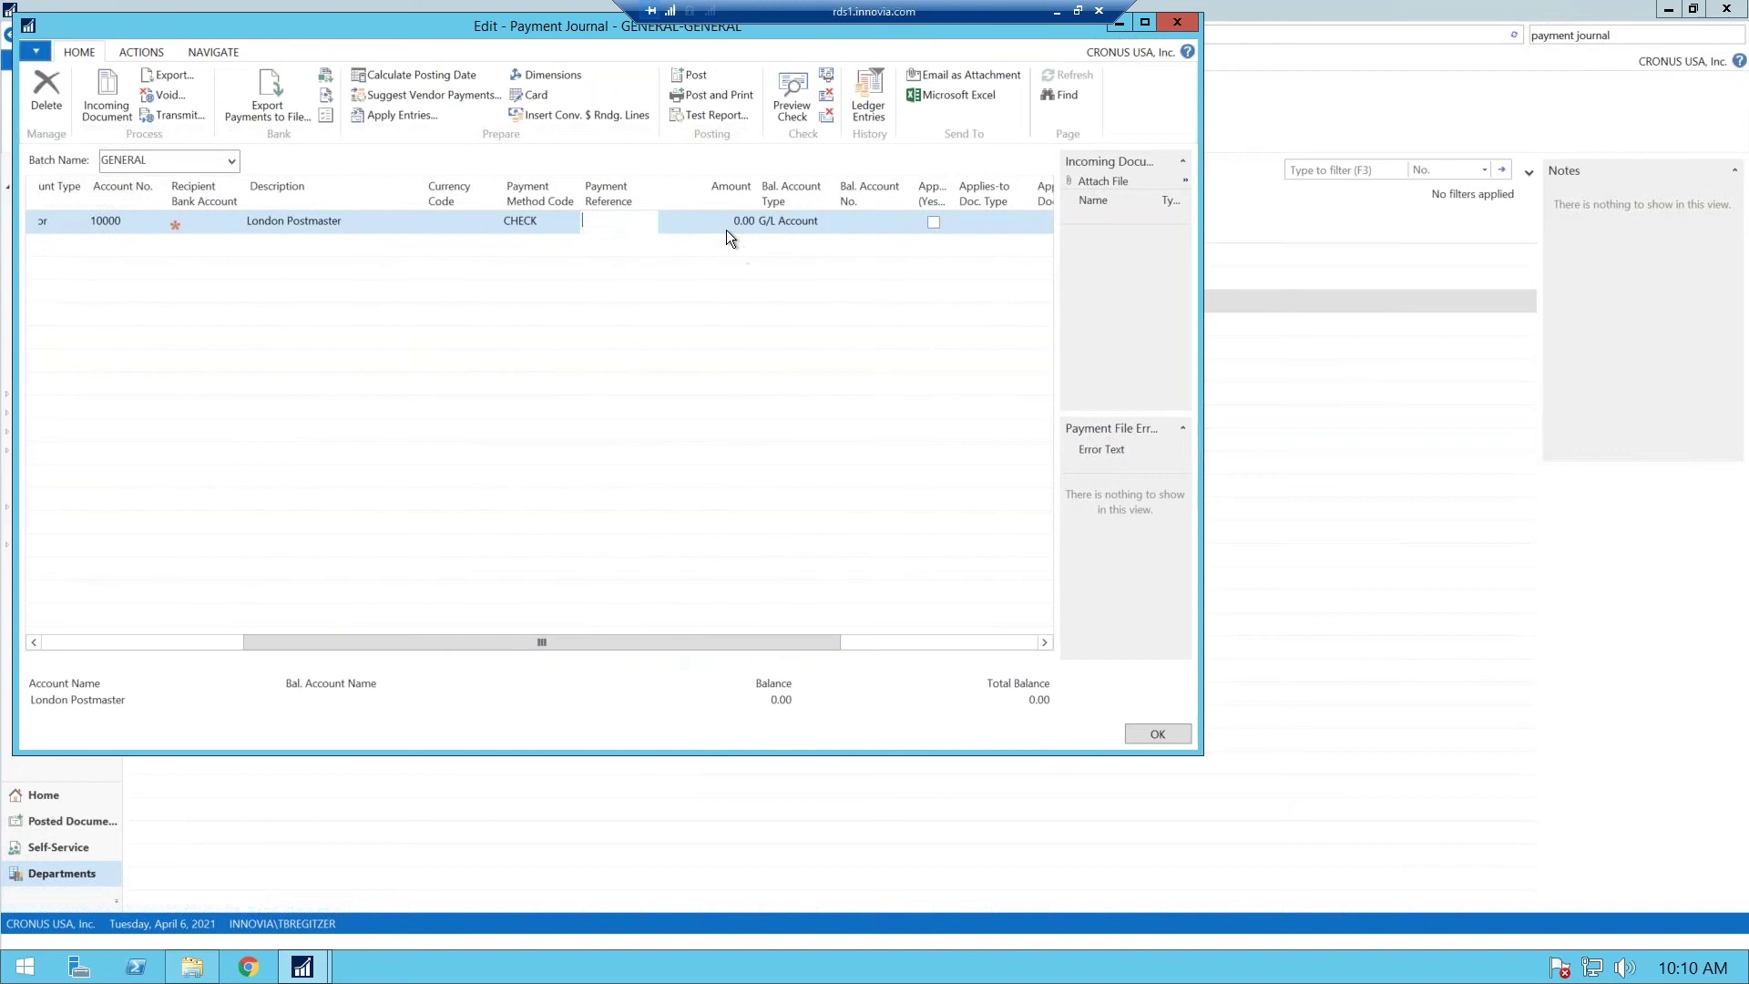
{"action": "left_click", "coordinate": [801, 226]}
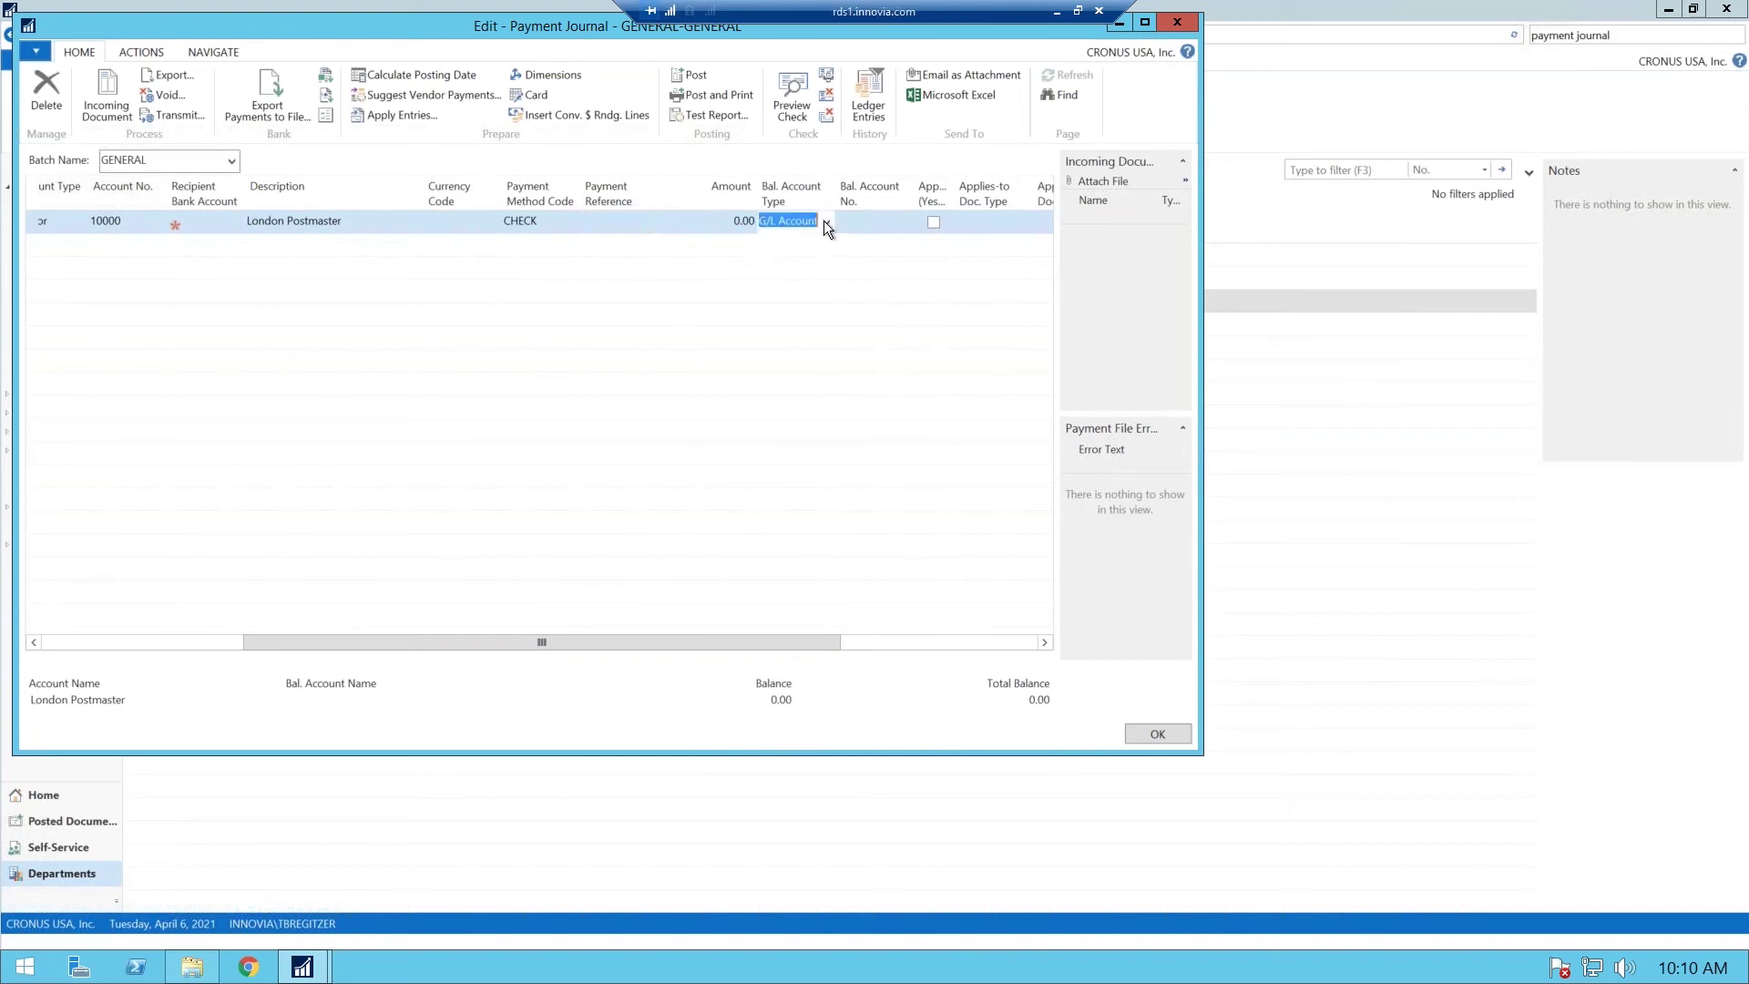
{"action": "left_click", "coordinate": [825, 224]}
{"action": "left_click", "coordinate": [812, 283]}
{"action": "key", "text": "Tab"}
{"action": "left_click", "coordinate": [904, 223]}
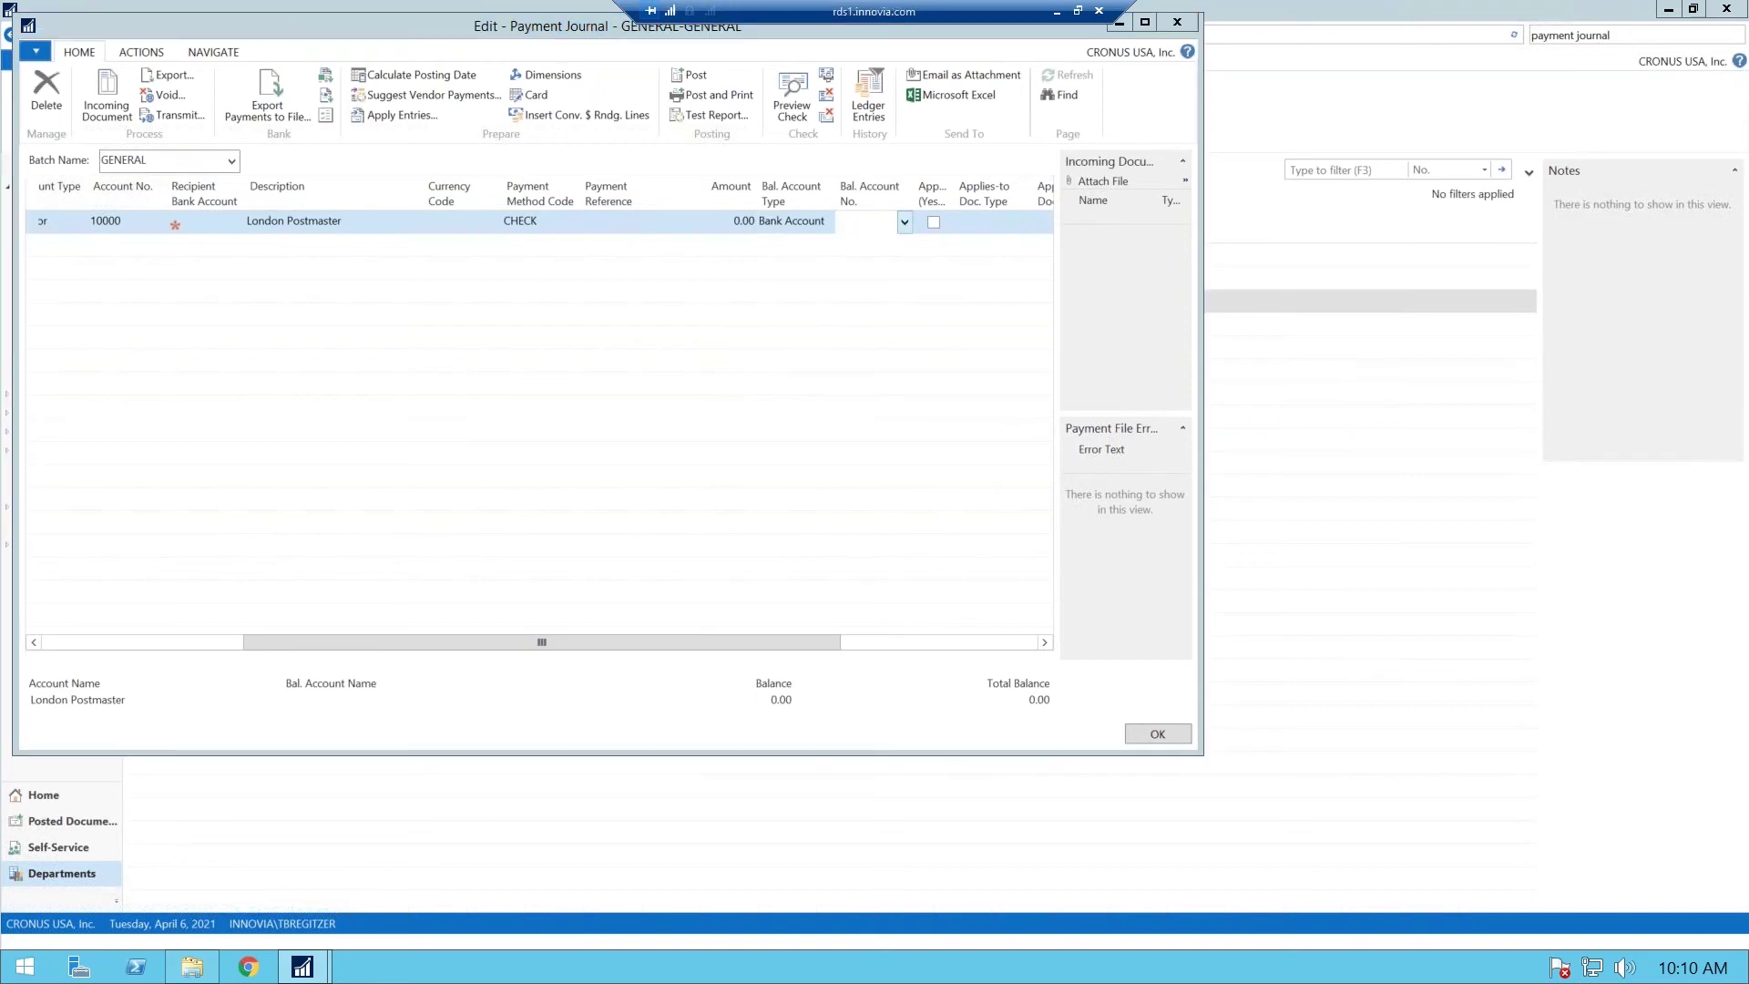
{"action": "left_click", "coordinate": [856, 323]}
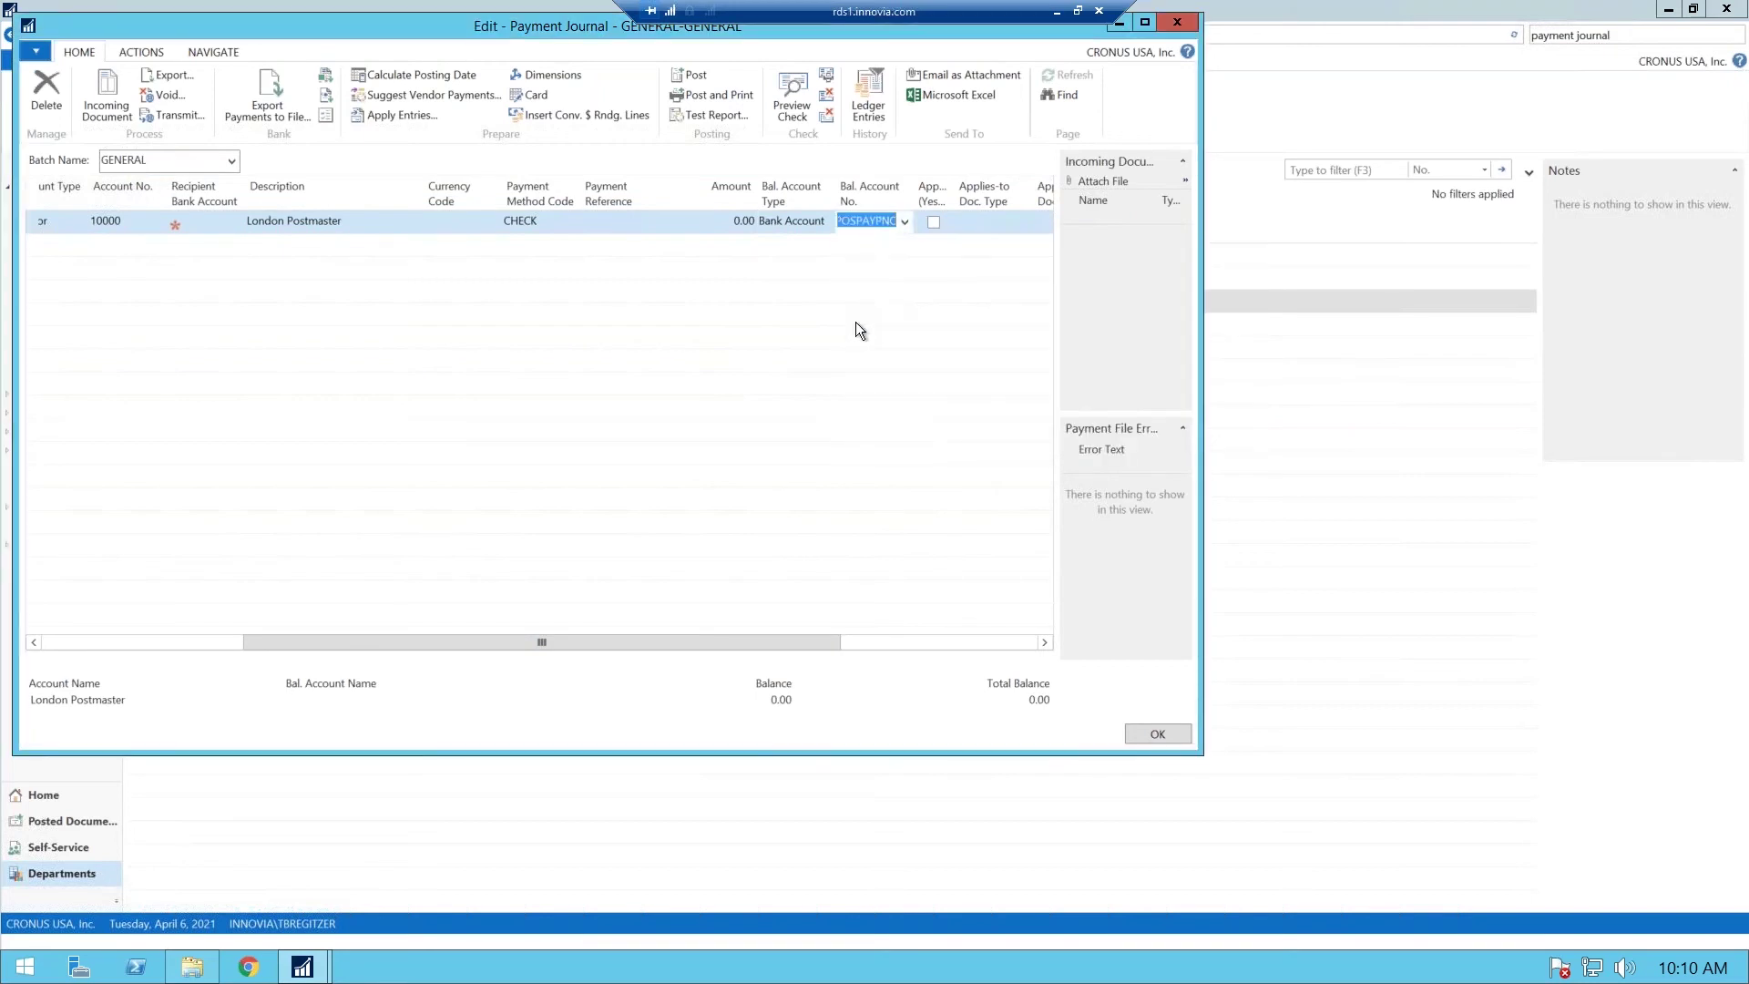
- Set bank payment type Computer Check and enter the 50.00 amount
{"action": "left_click_drag", "start_coordinate": [720, 643], "coordinate": [938, 628]}
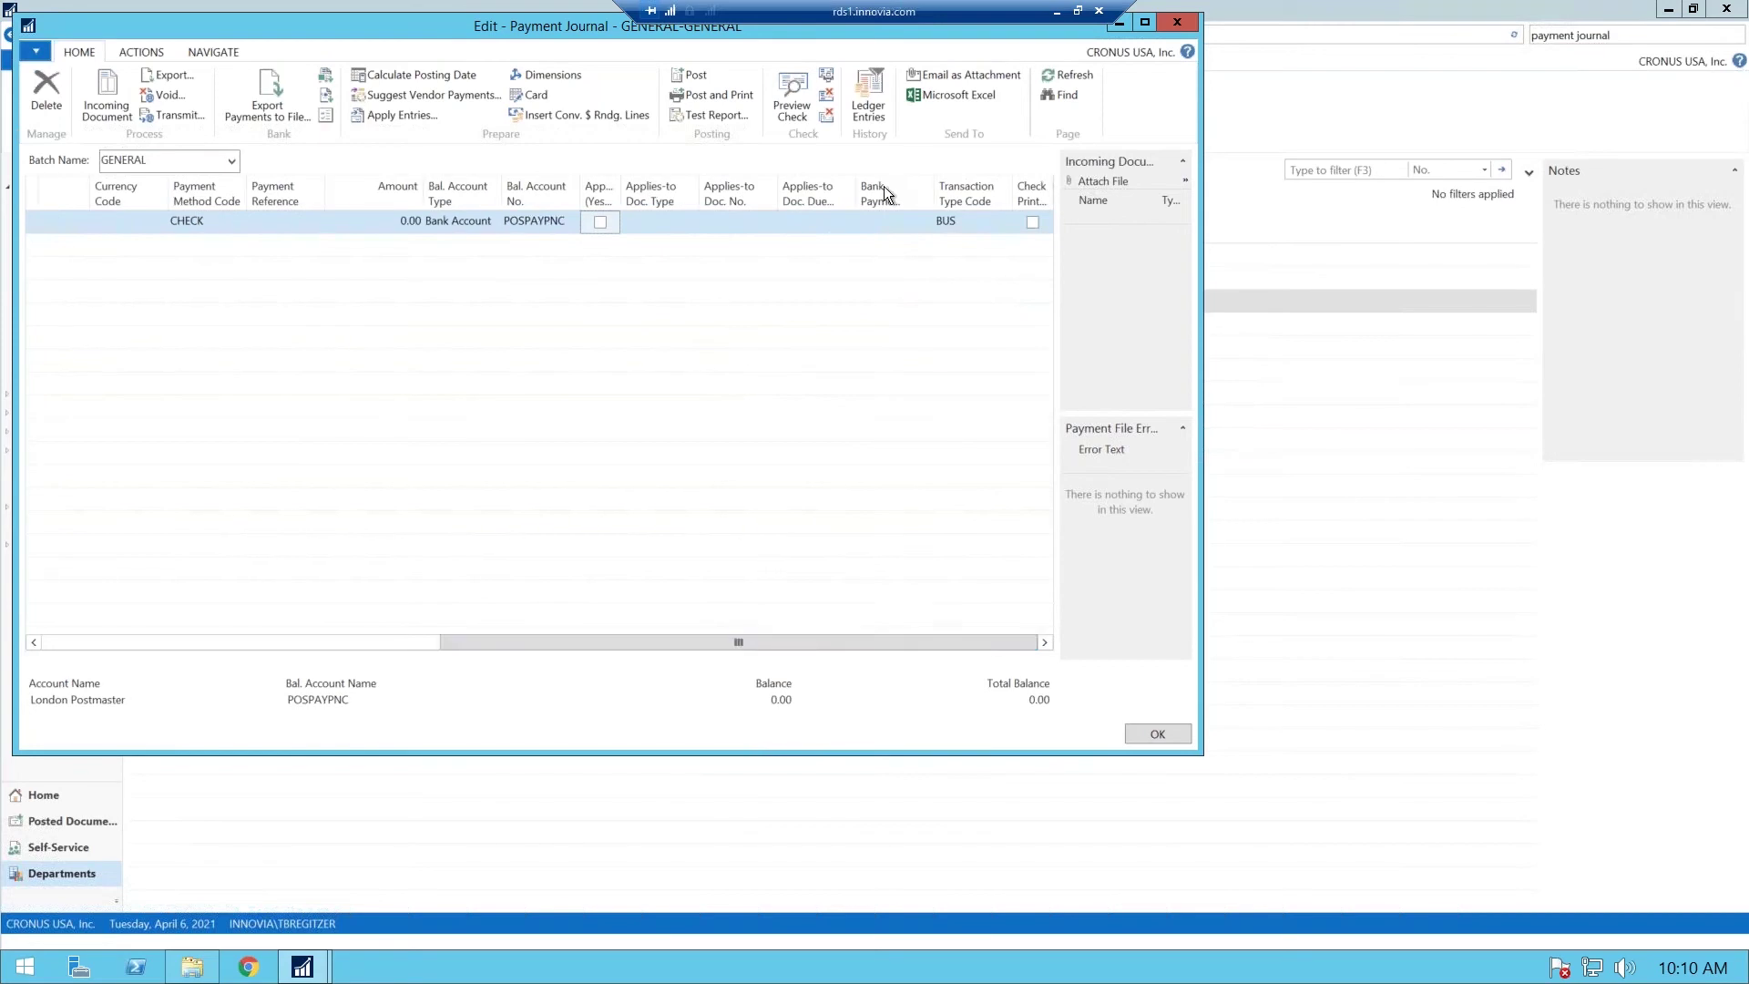
{"action": "left_click", "coordinate": [907, 222]}
{"action": "left_click", "coordinate": [925, 223]}
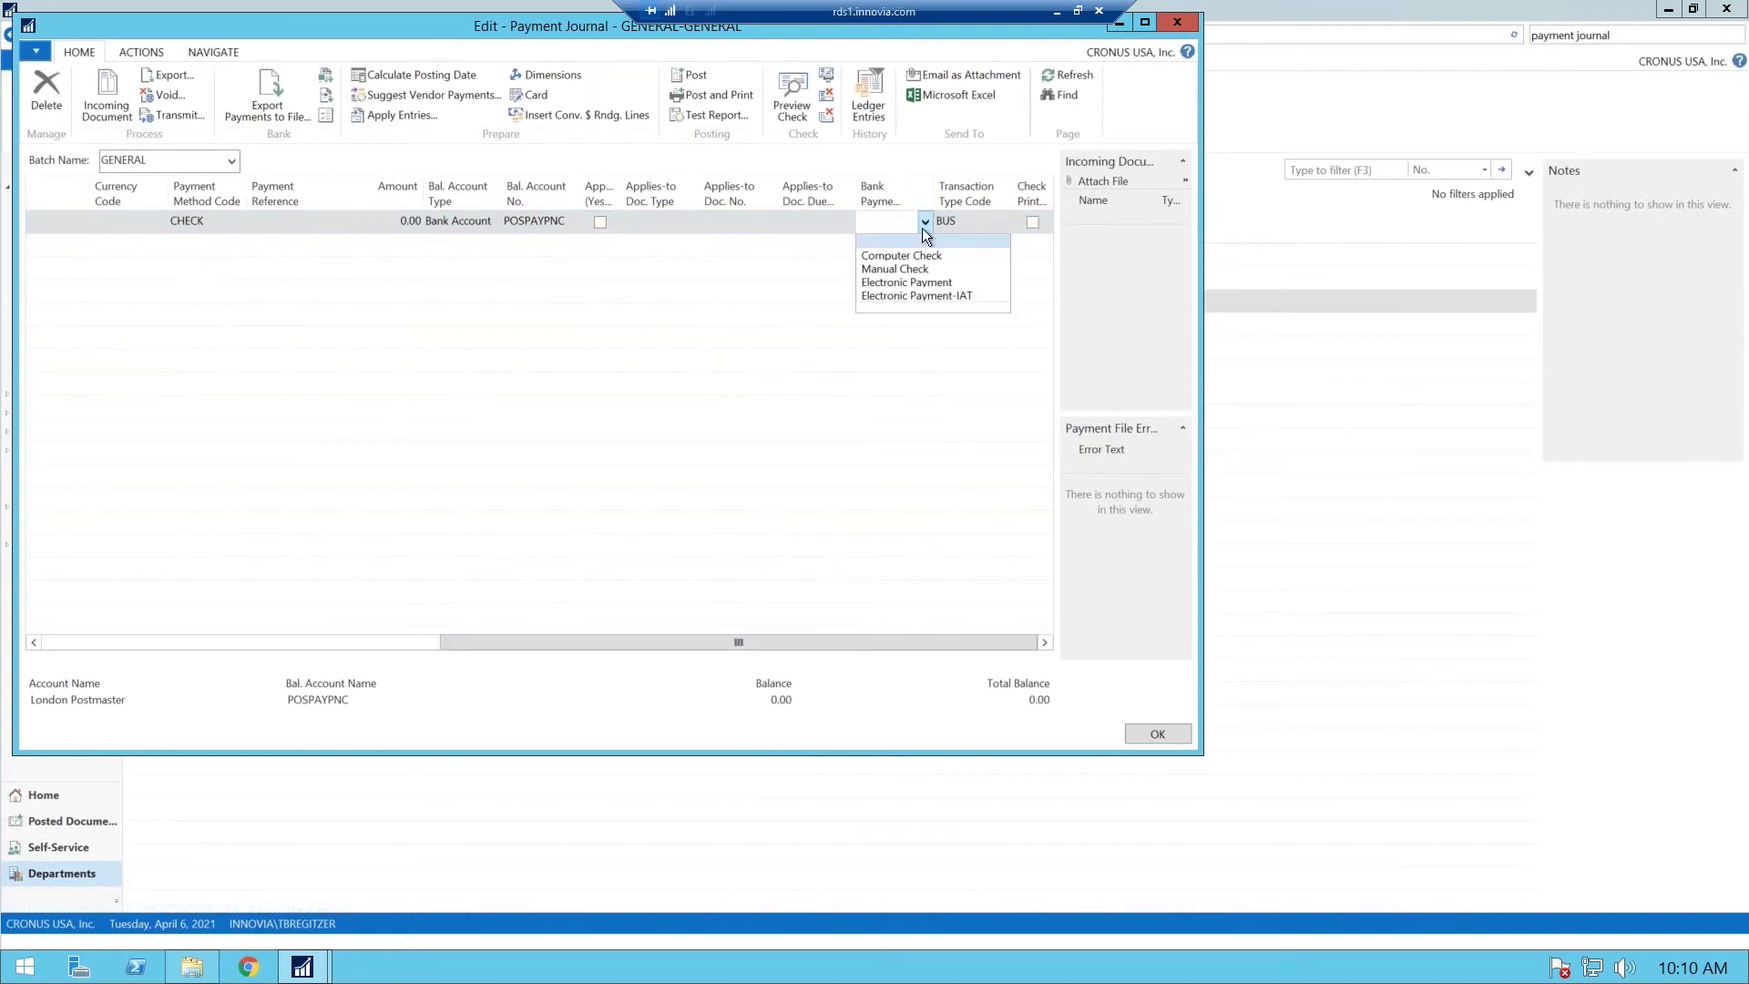
{"action": "left_click", "coordinate": [905, 253]}
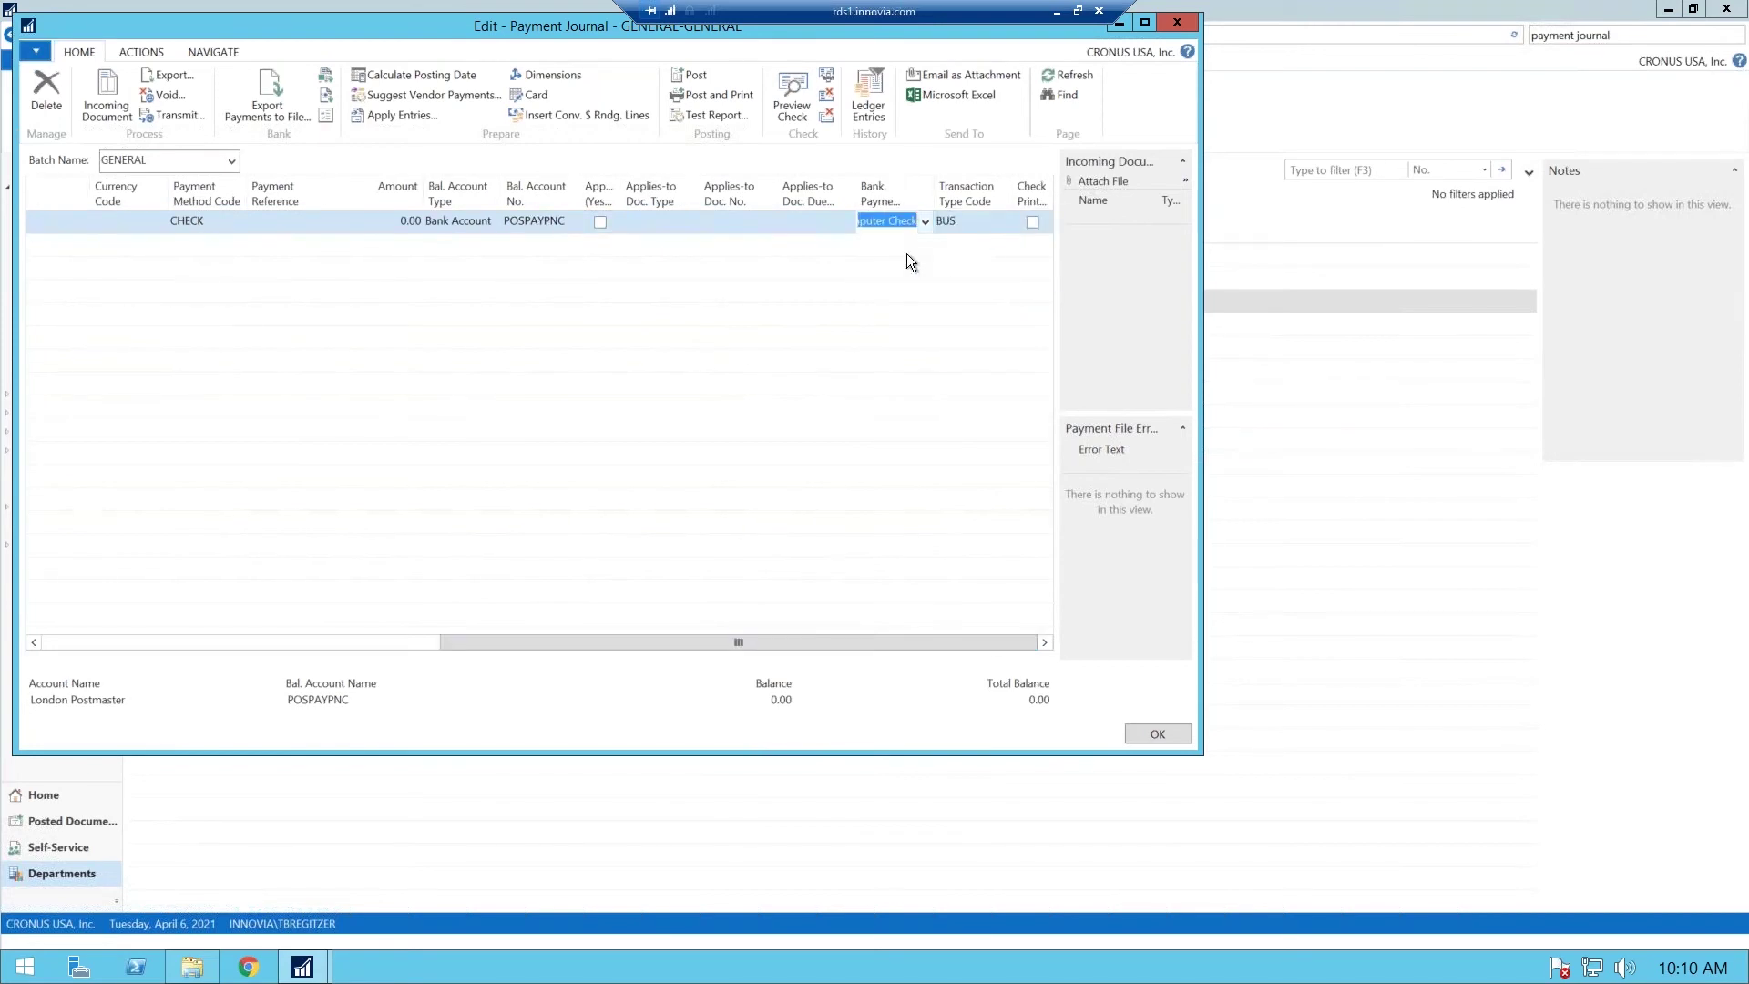
{"action": "left_click", "coordinate": [398, 641]}
{"action": "left_click_drag", "start_coordinate": [543, 642], "coordinate": [680, 637]}
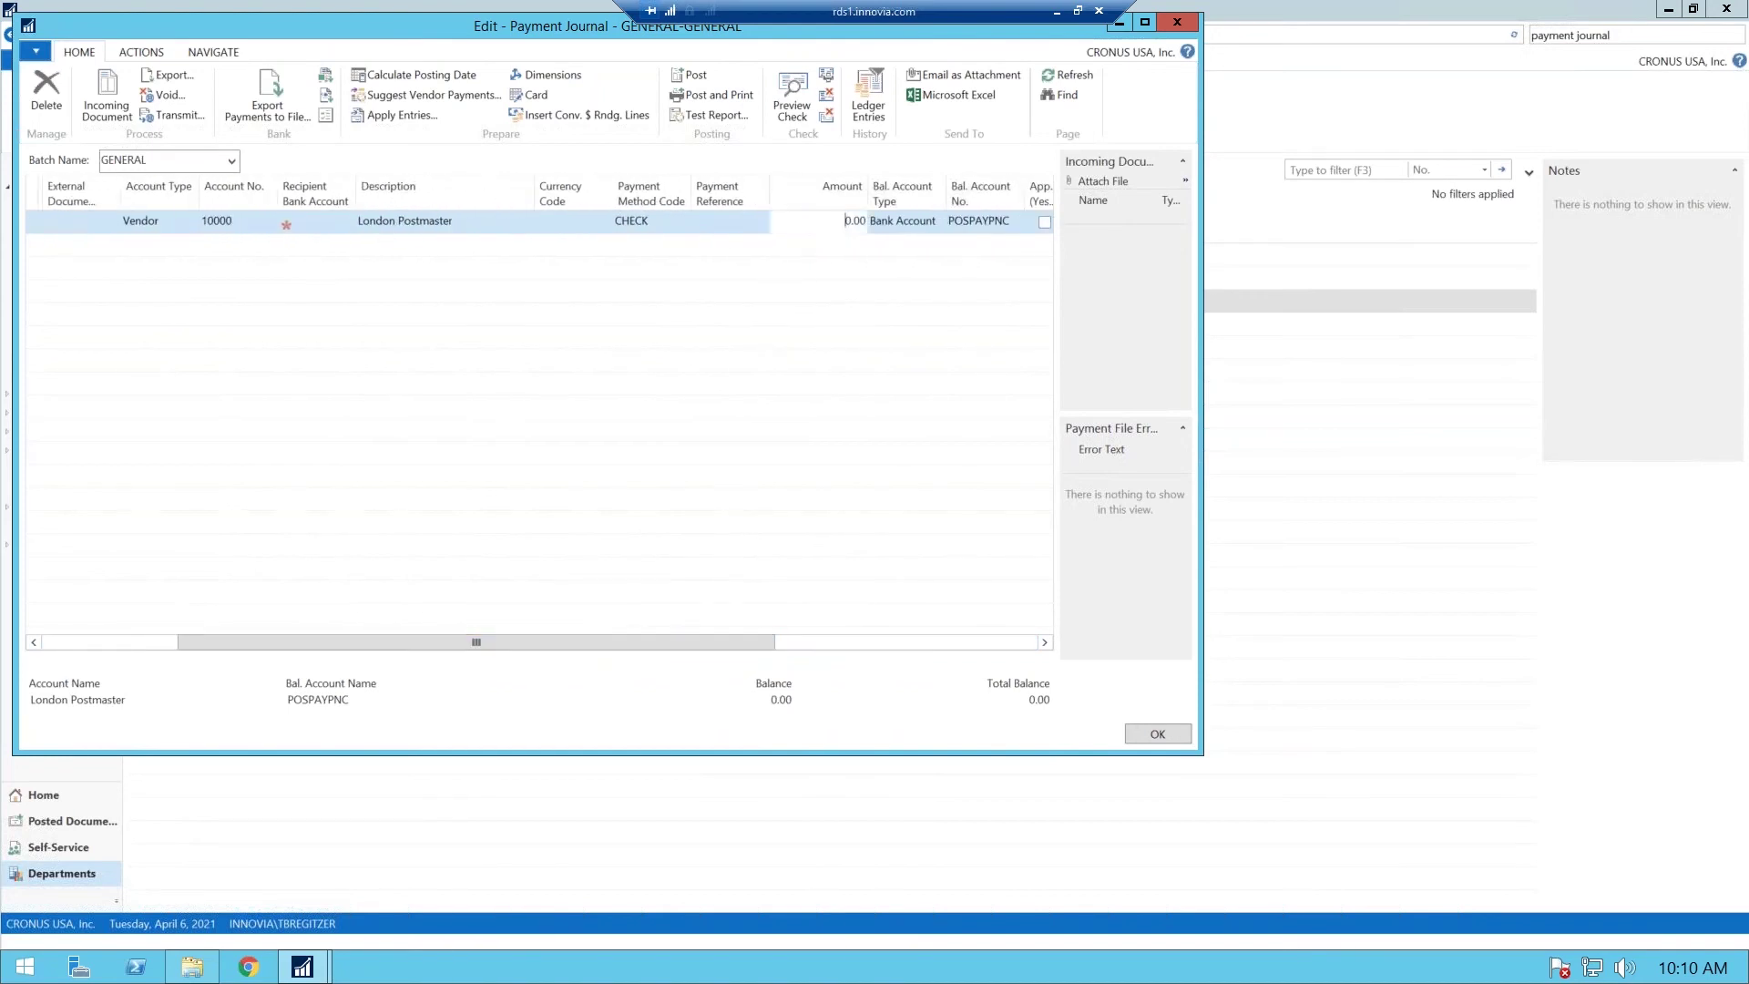
{"action": "key", "text": "Delete"}
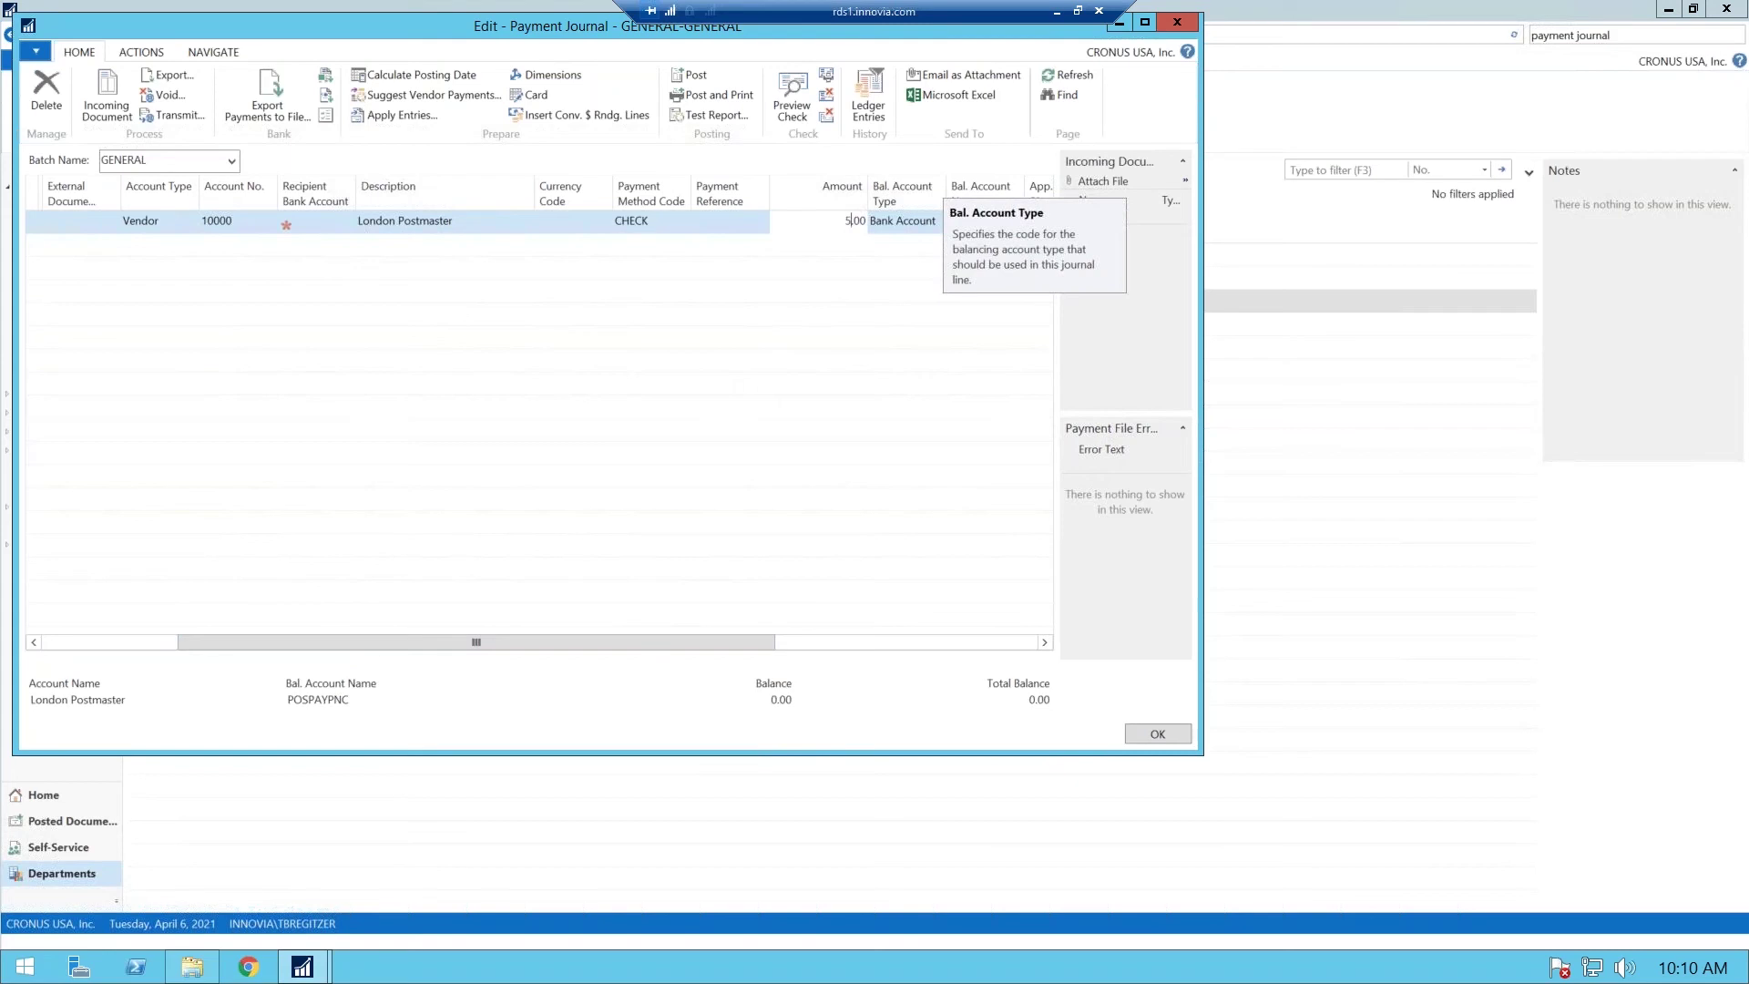
{"action": "type", "text": "50"}
{"action": "key", "text": "Tab"}
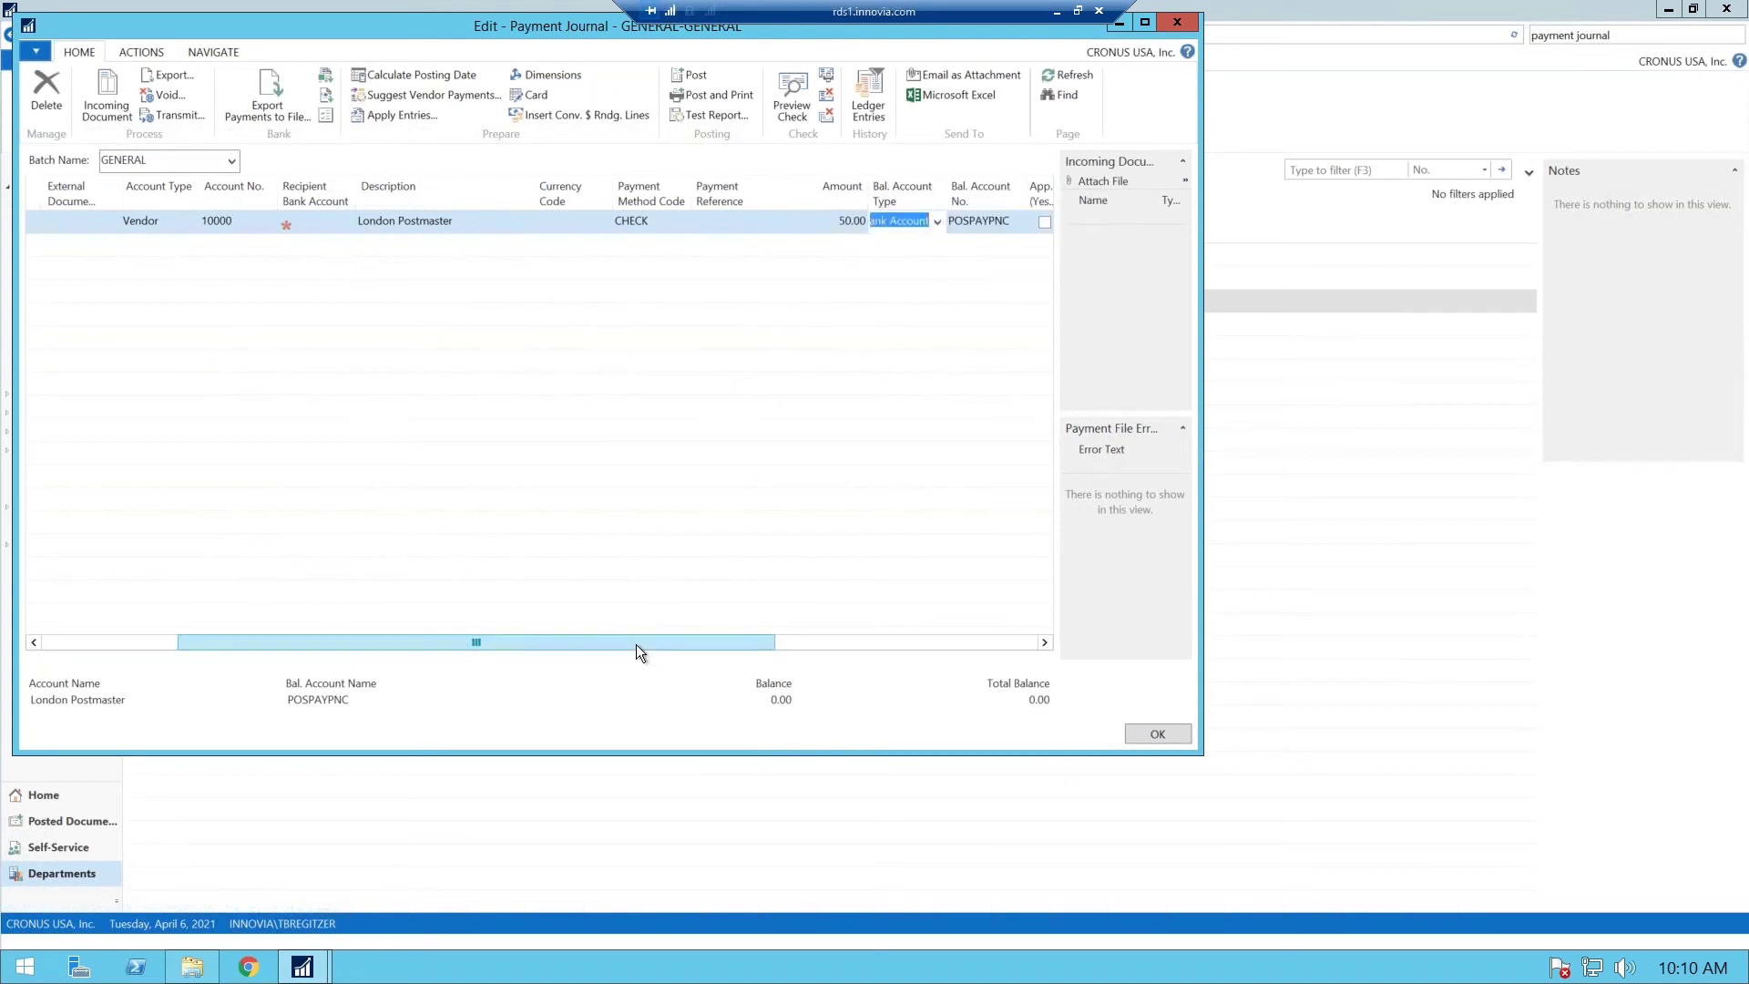
{"action": "left_click_drag", "start_coordinate": [636, 652], "coordinate": [146, 643]}
- On a new journal line, select vendor 20000 AR Day Property Management
{"action": "left_click", "coordinate": [60, 248]}
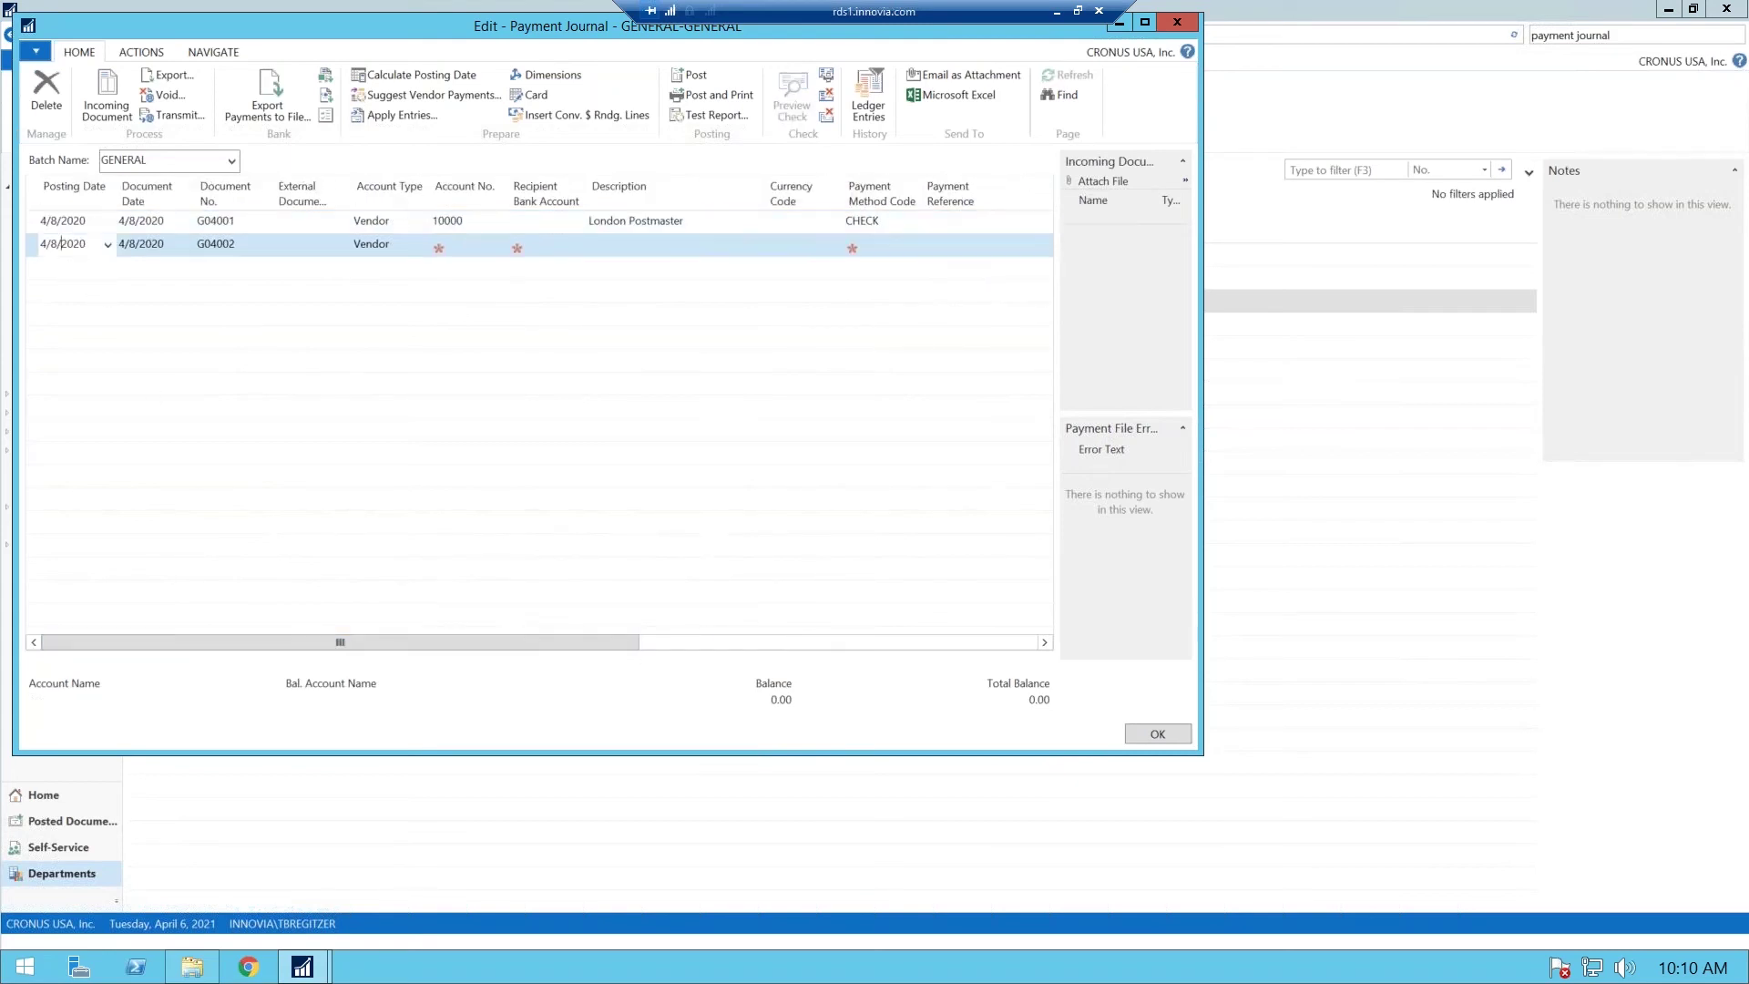
{"action": "key", "text": "Tab"}
{"action": "key", "text": "Tab"}
{"action": "key", "text": "Tab"}
{"action": "key", "text": "Tab"}
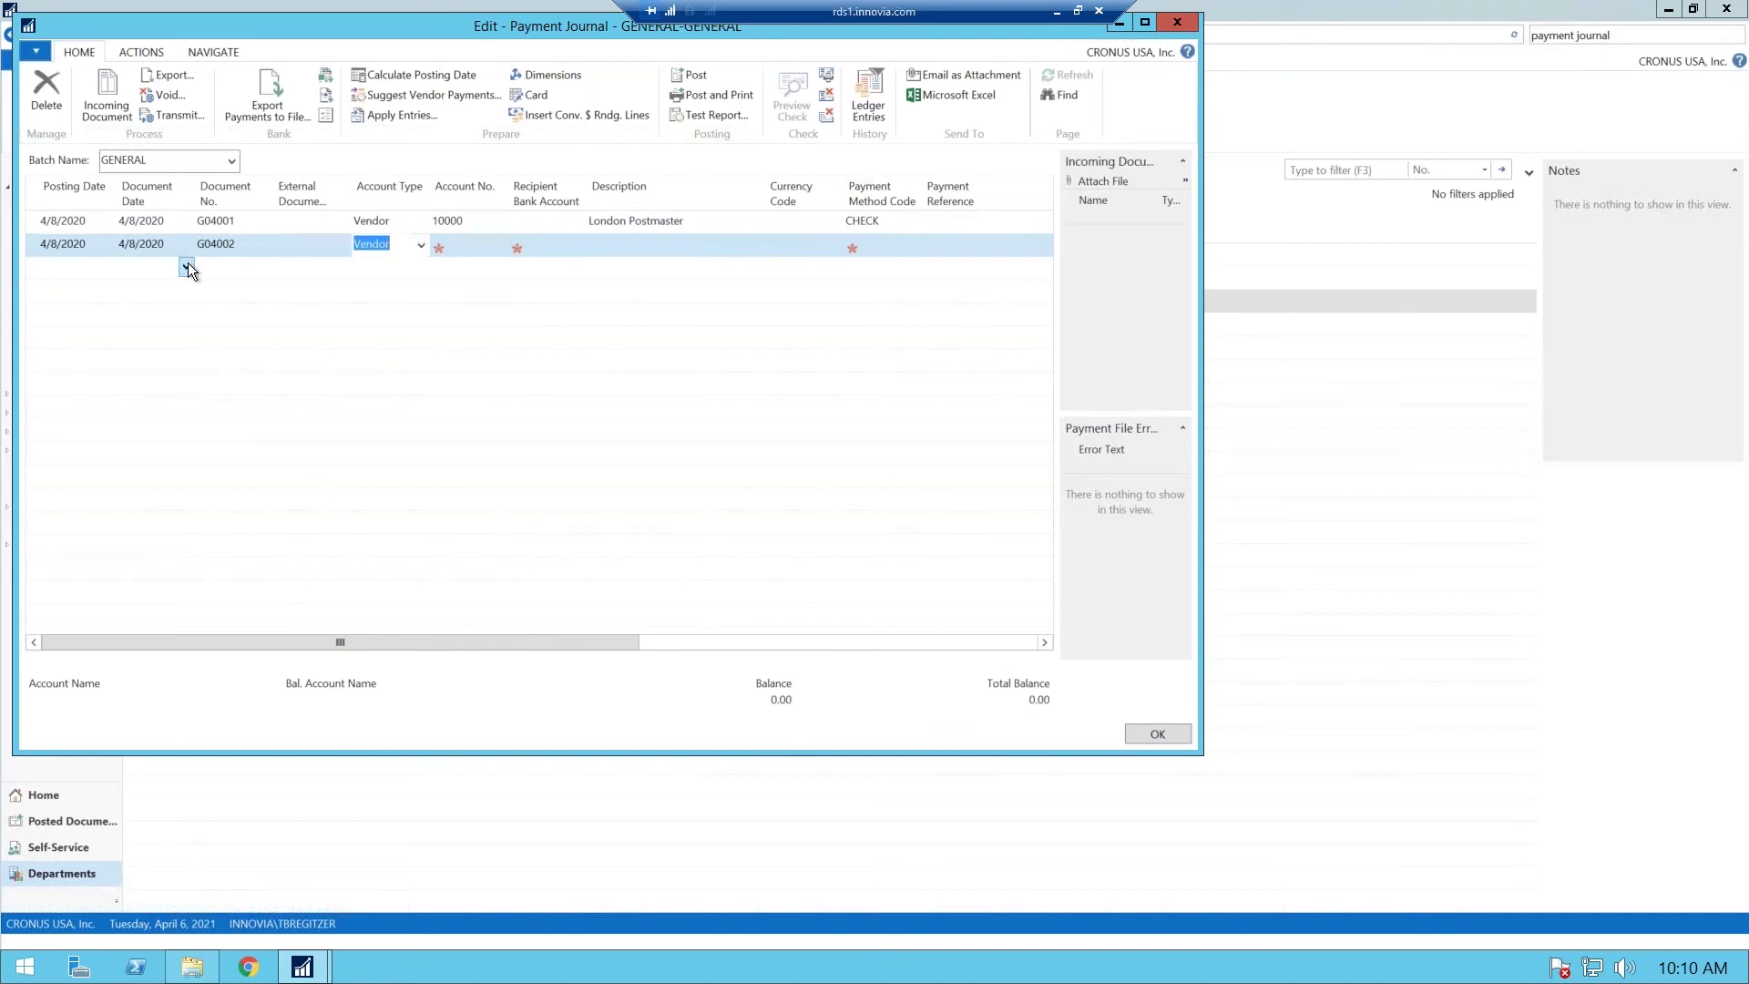
{"action": "key", "text": "Tab"}
{"action": "left_click", "coordinate": [500, 246]}
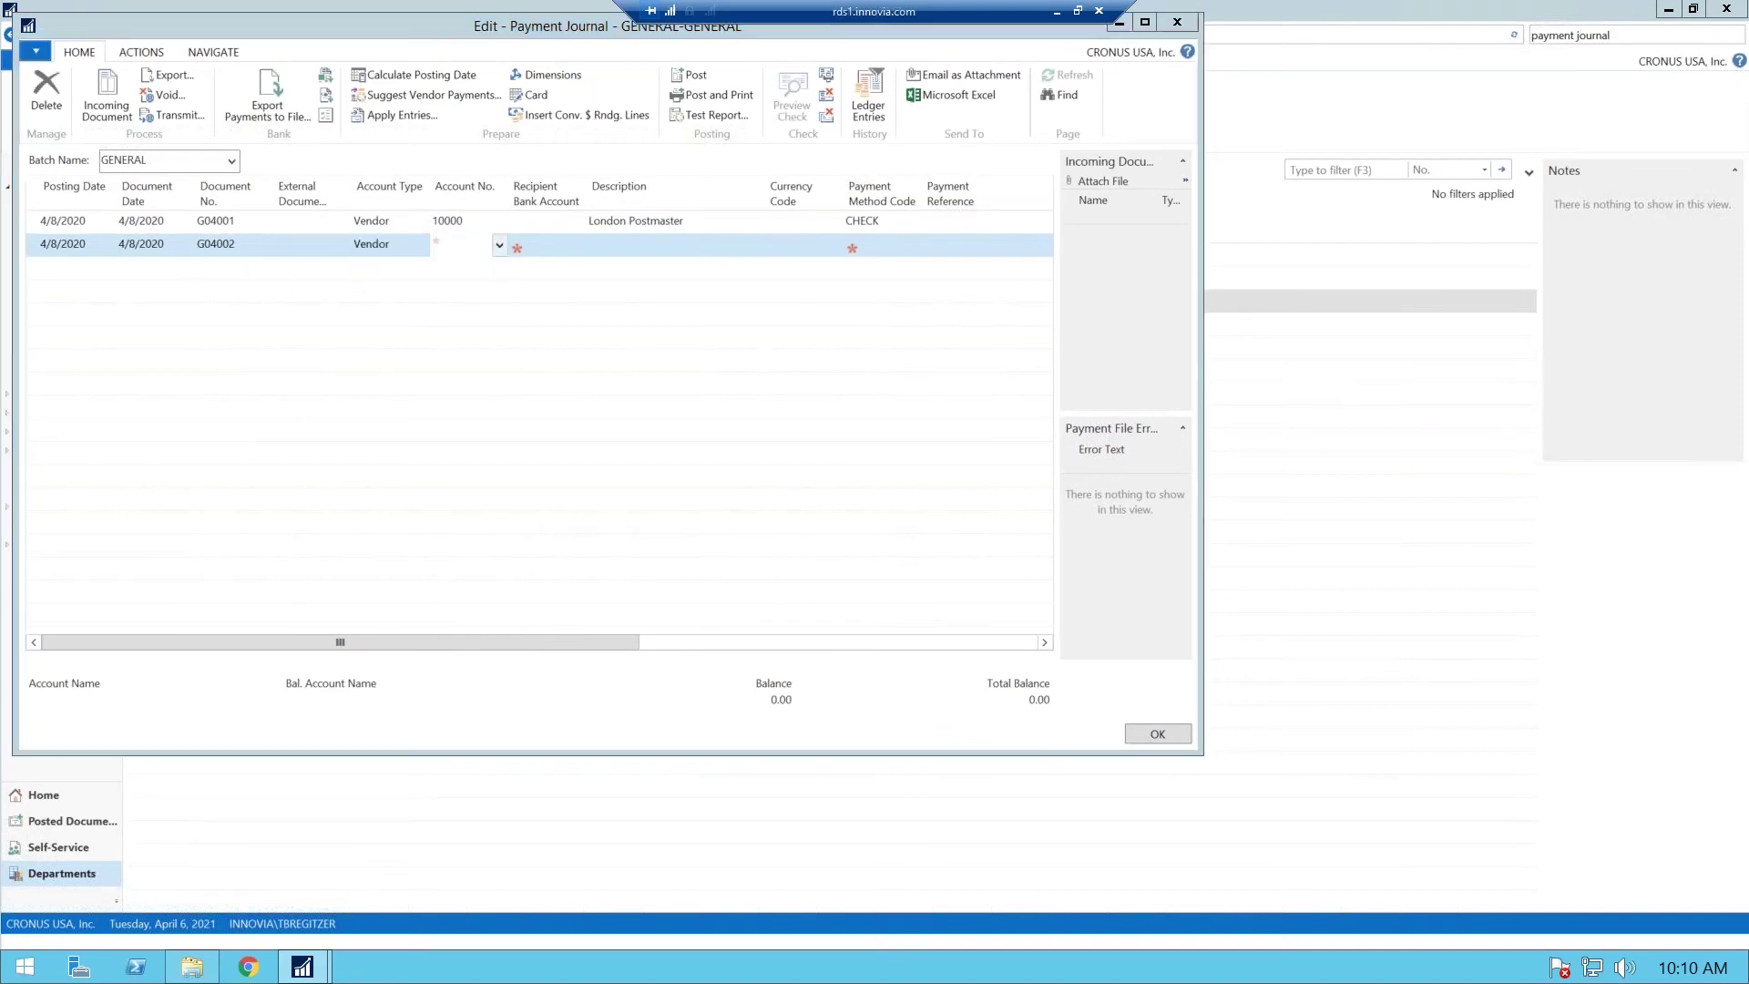
{"action": "left_click", "coordinate": [491, 467]}
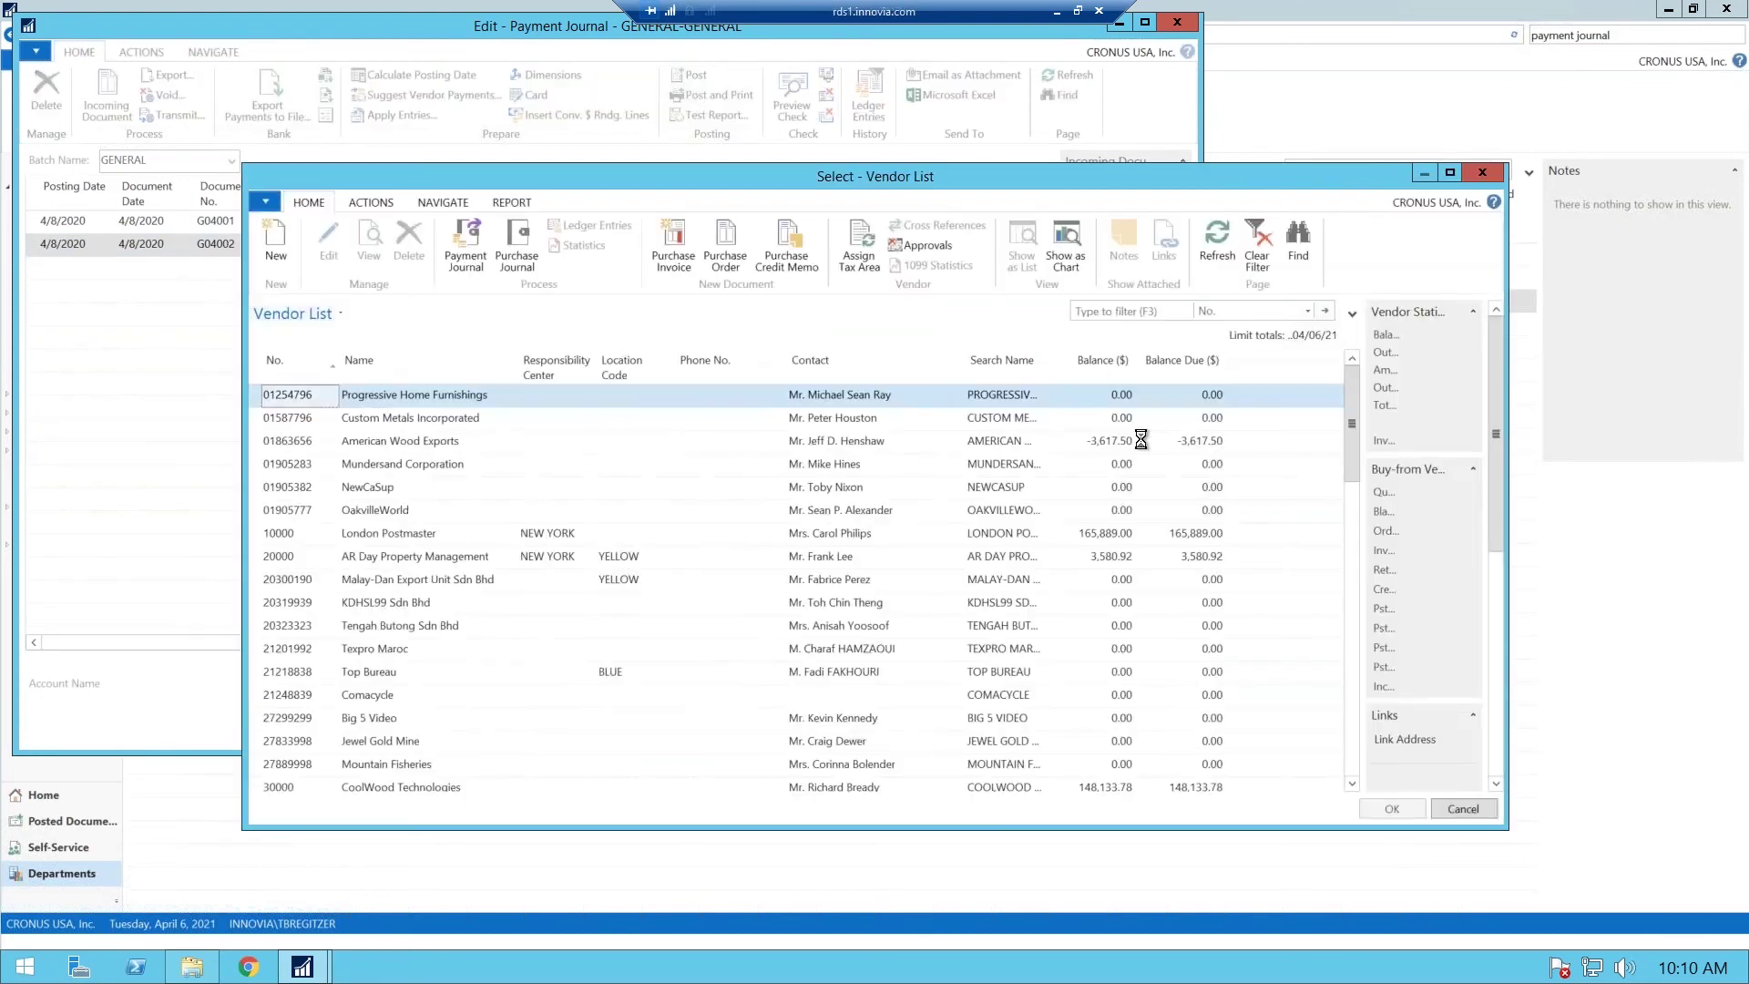
{"action": "scroll", "coordinate": [1120, 510], "scroll_direction": "down", "scroll_amount": 1}
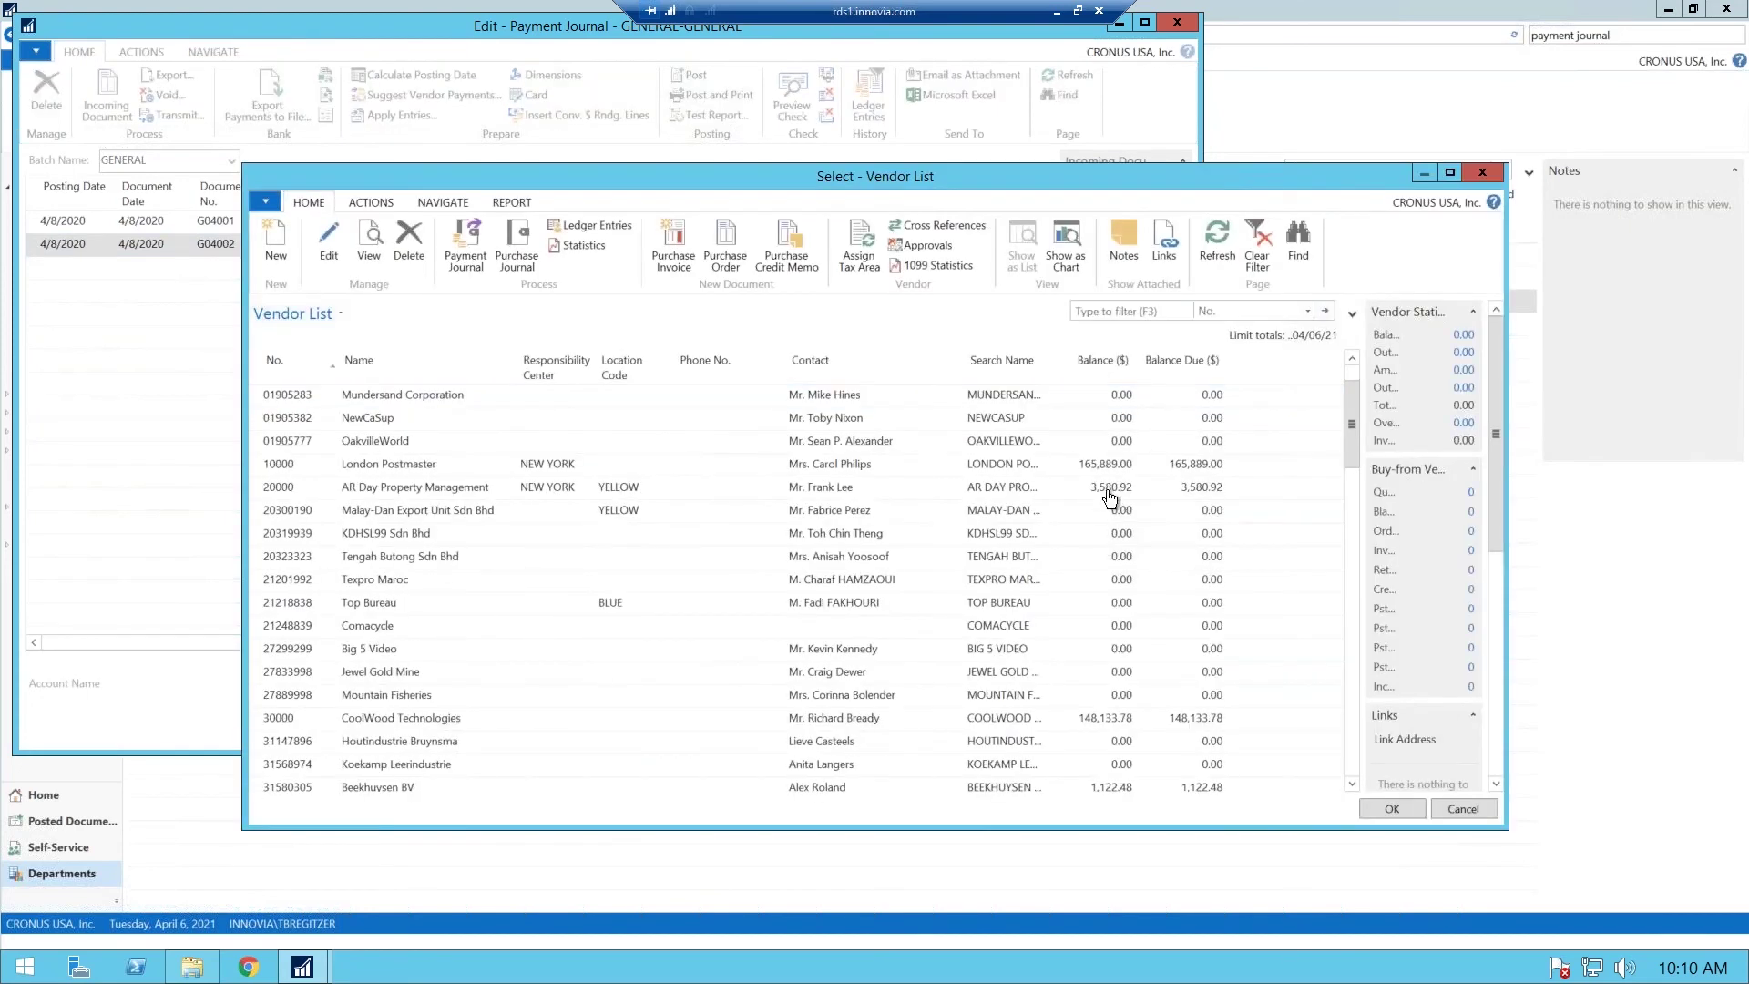
{"action": "left_click", "coordinate": [1110, 489]}
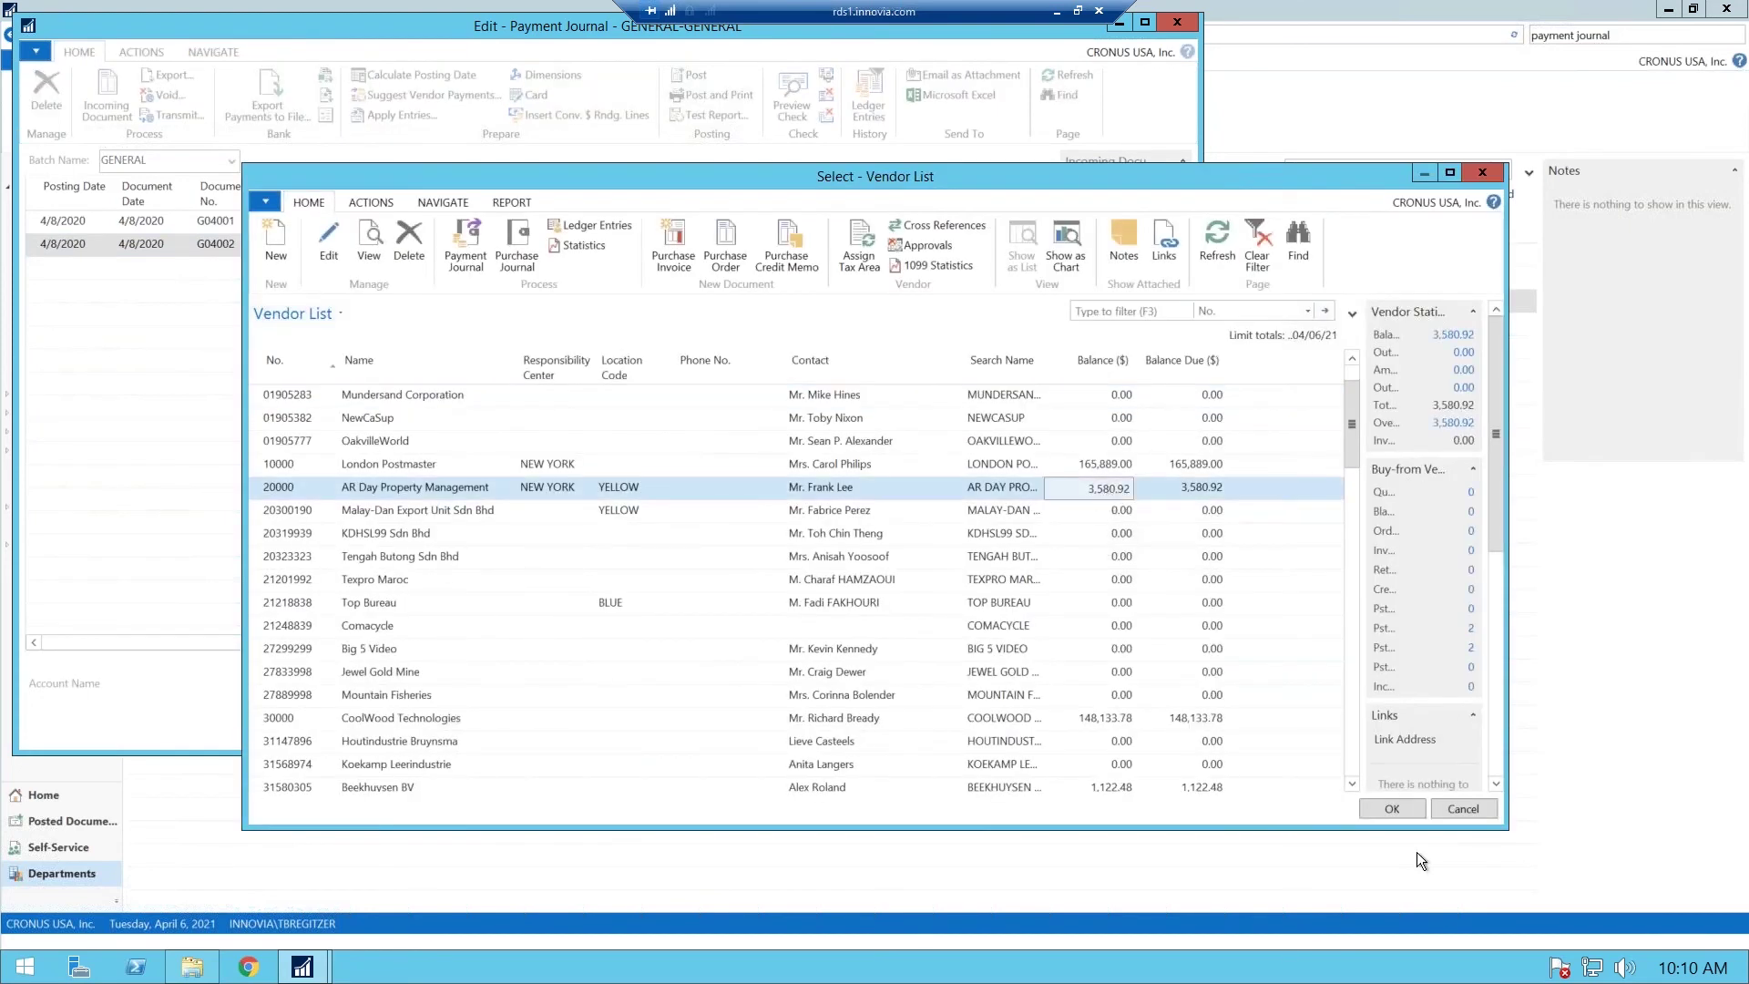
{"action": "left_click", "coordinate": [1379, 805]}
- Enter payment method CHECK and amount 120.00
{"action": "key", "text": "Tab"}
{"action": "key", "text": "Tab"}
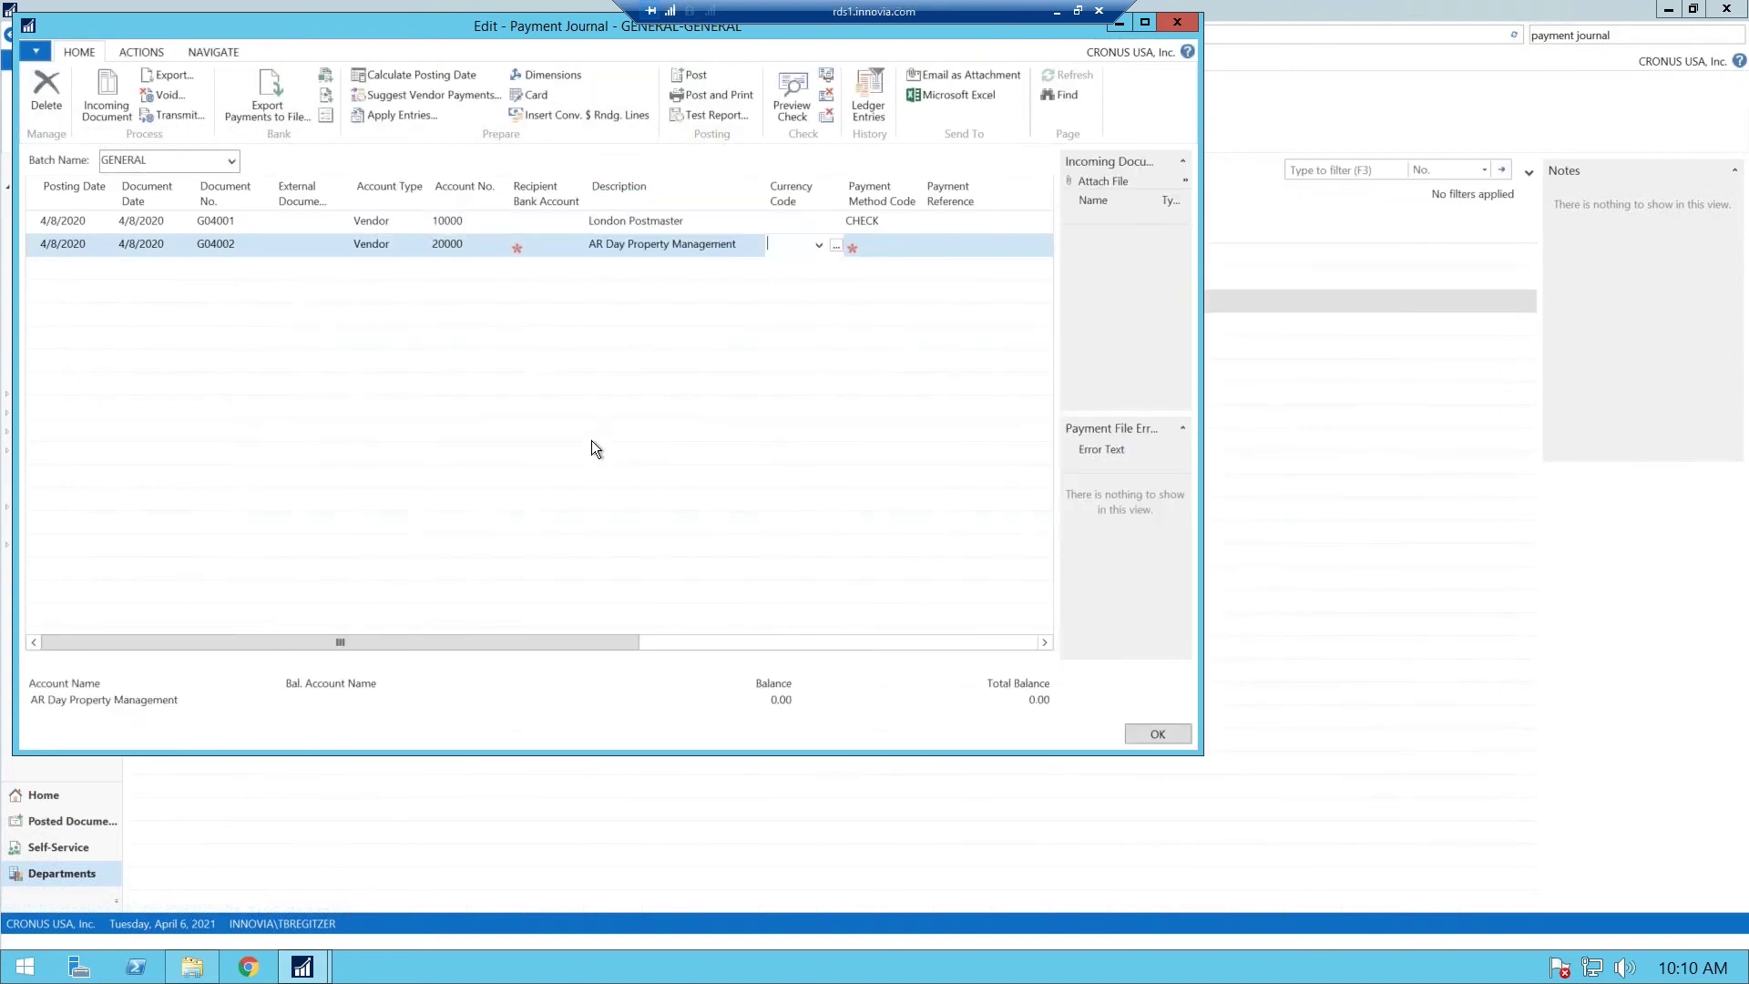
{"action": "type", "text": "CHECK"}
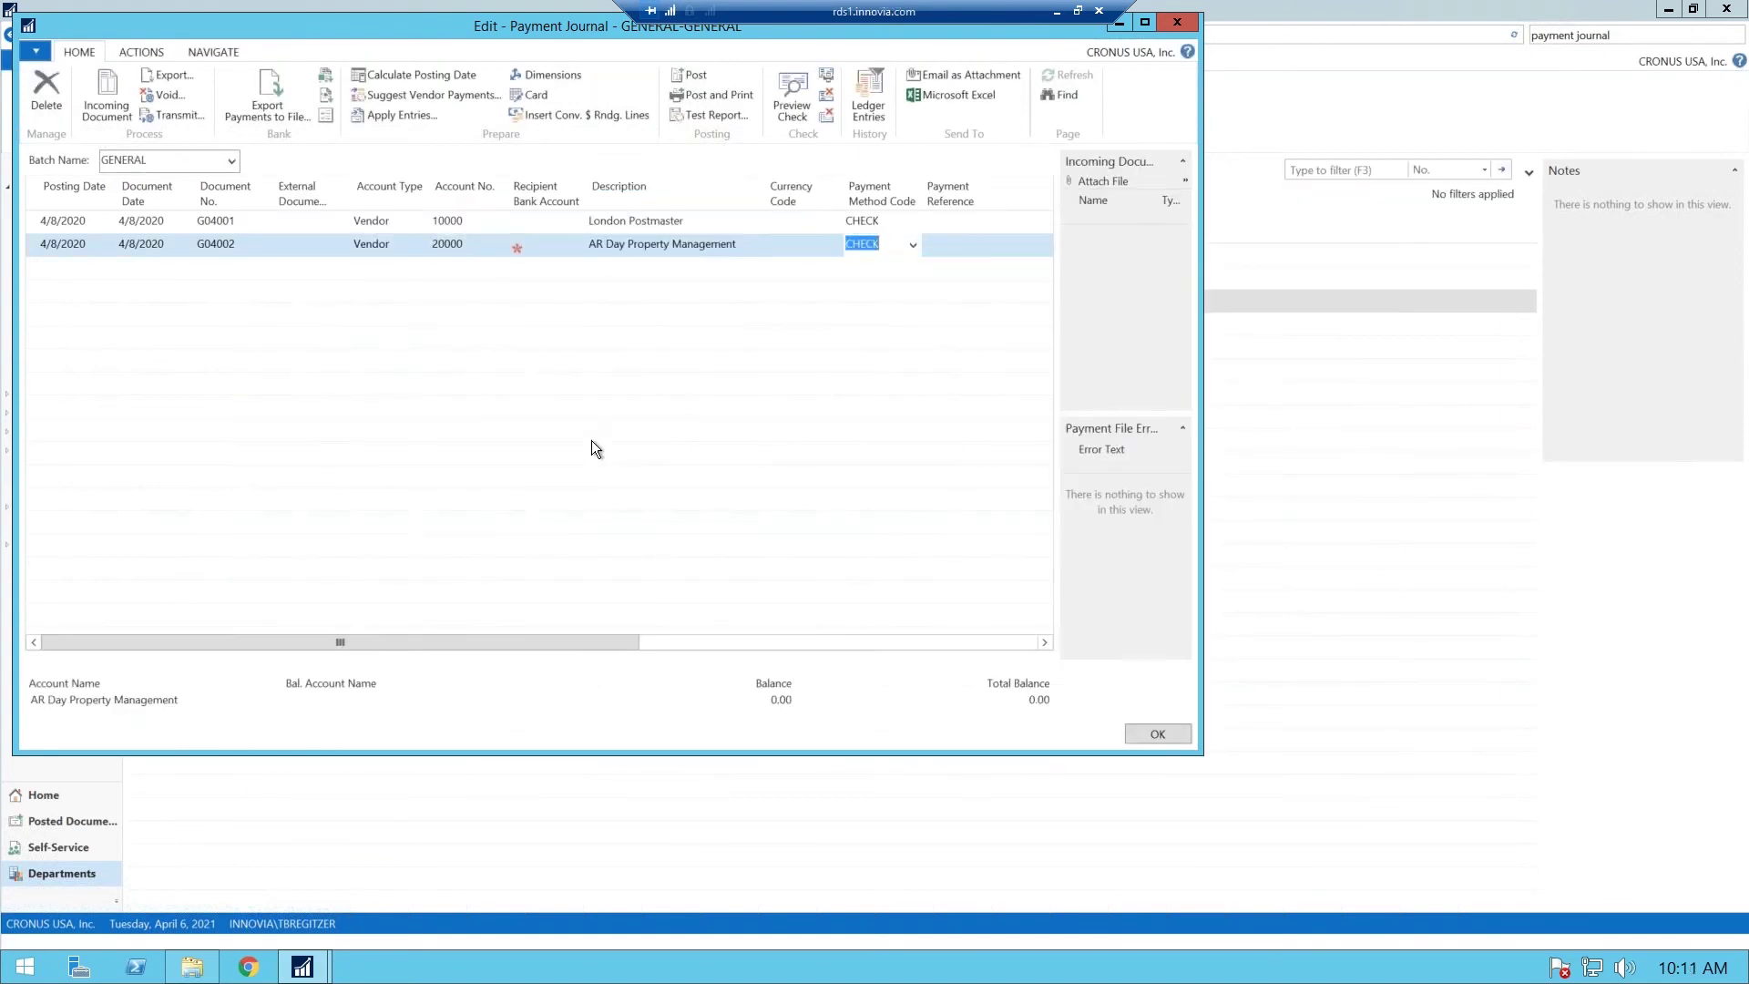
{"action": "key", "text": "Tab"}
{"action": "key", "text": "Tab"}
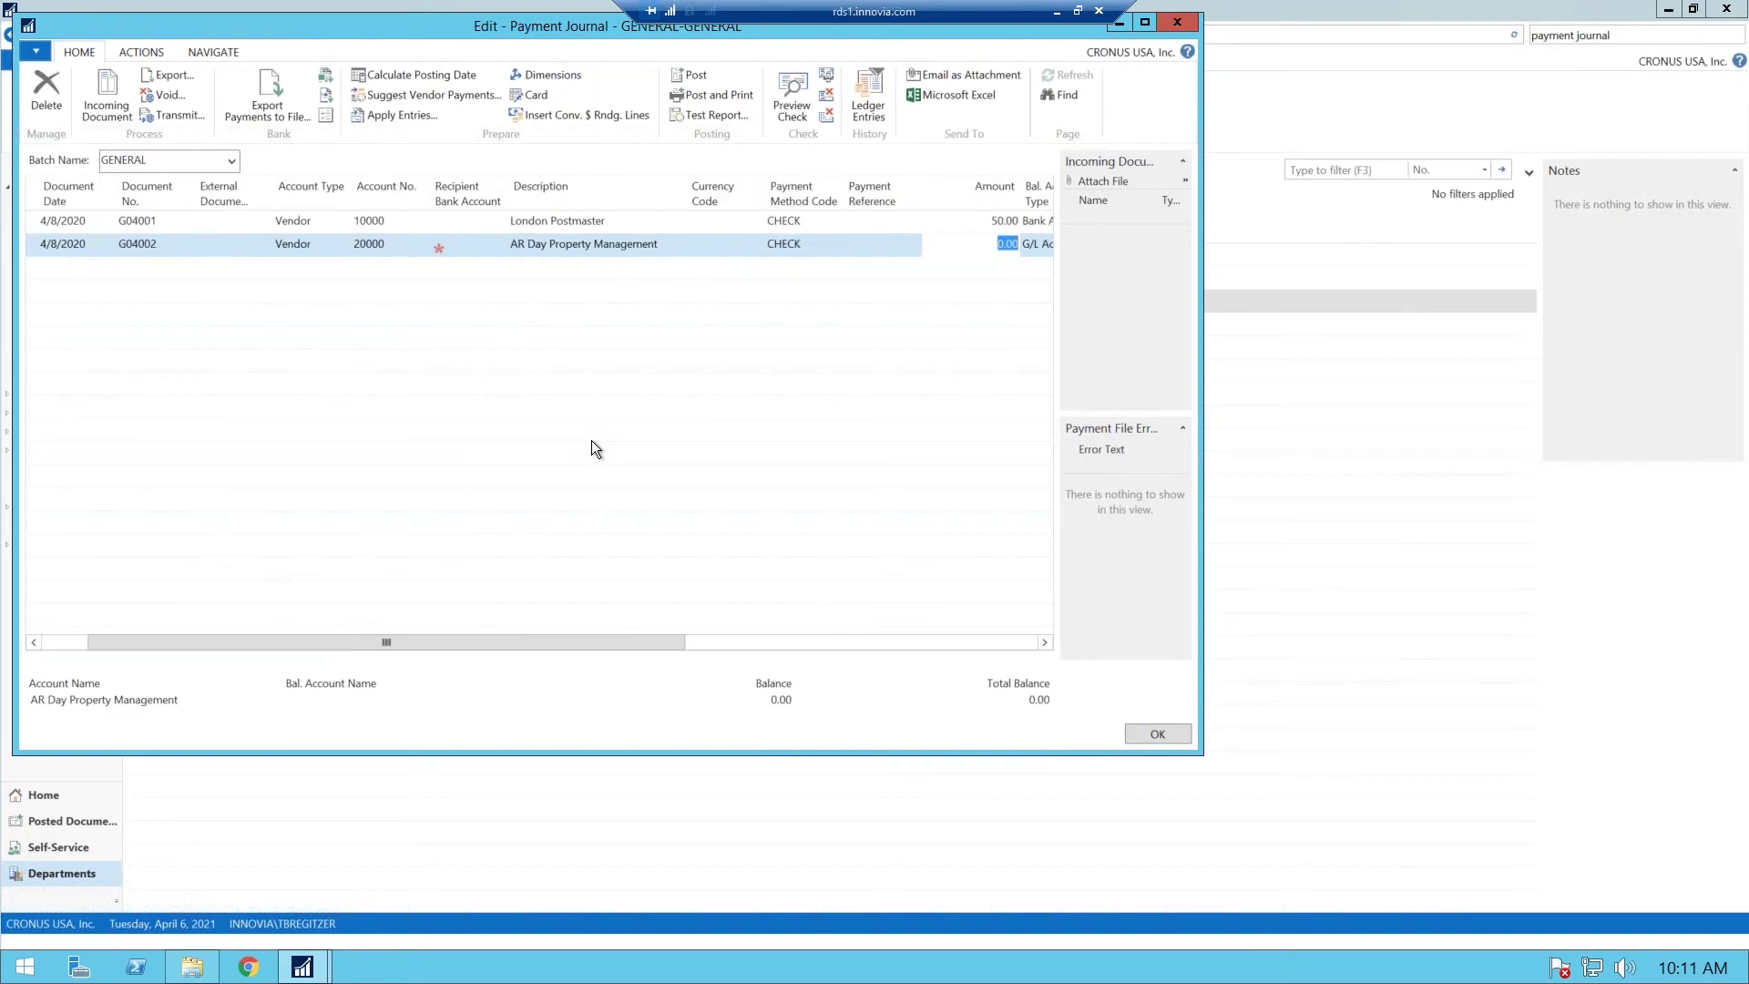
{"action": "type", "text": "120"}
{"action": "key", "text": "Tab"}
- Balance the line against bank account POSPAYPNC and start another journal line
{"action": "type", "text": "b"}
{"action": "key", "text": "Tab"}
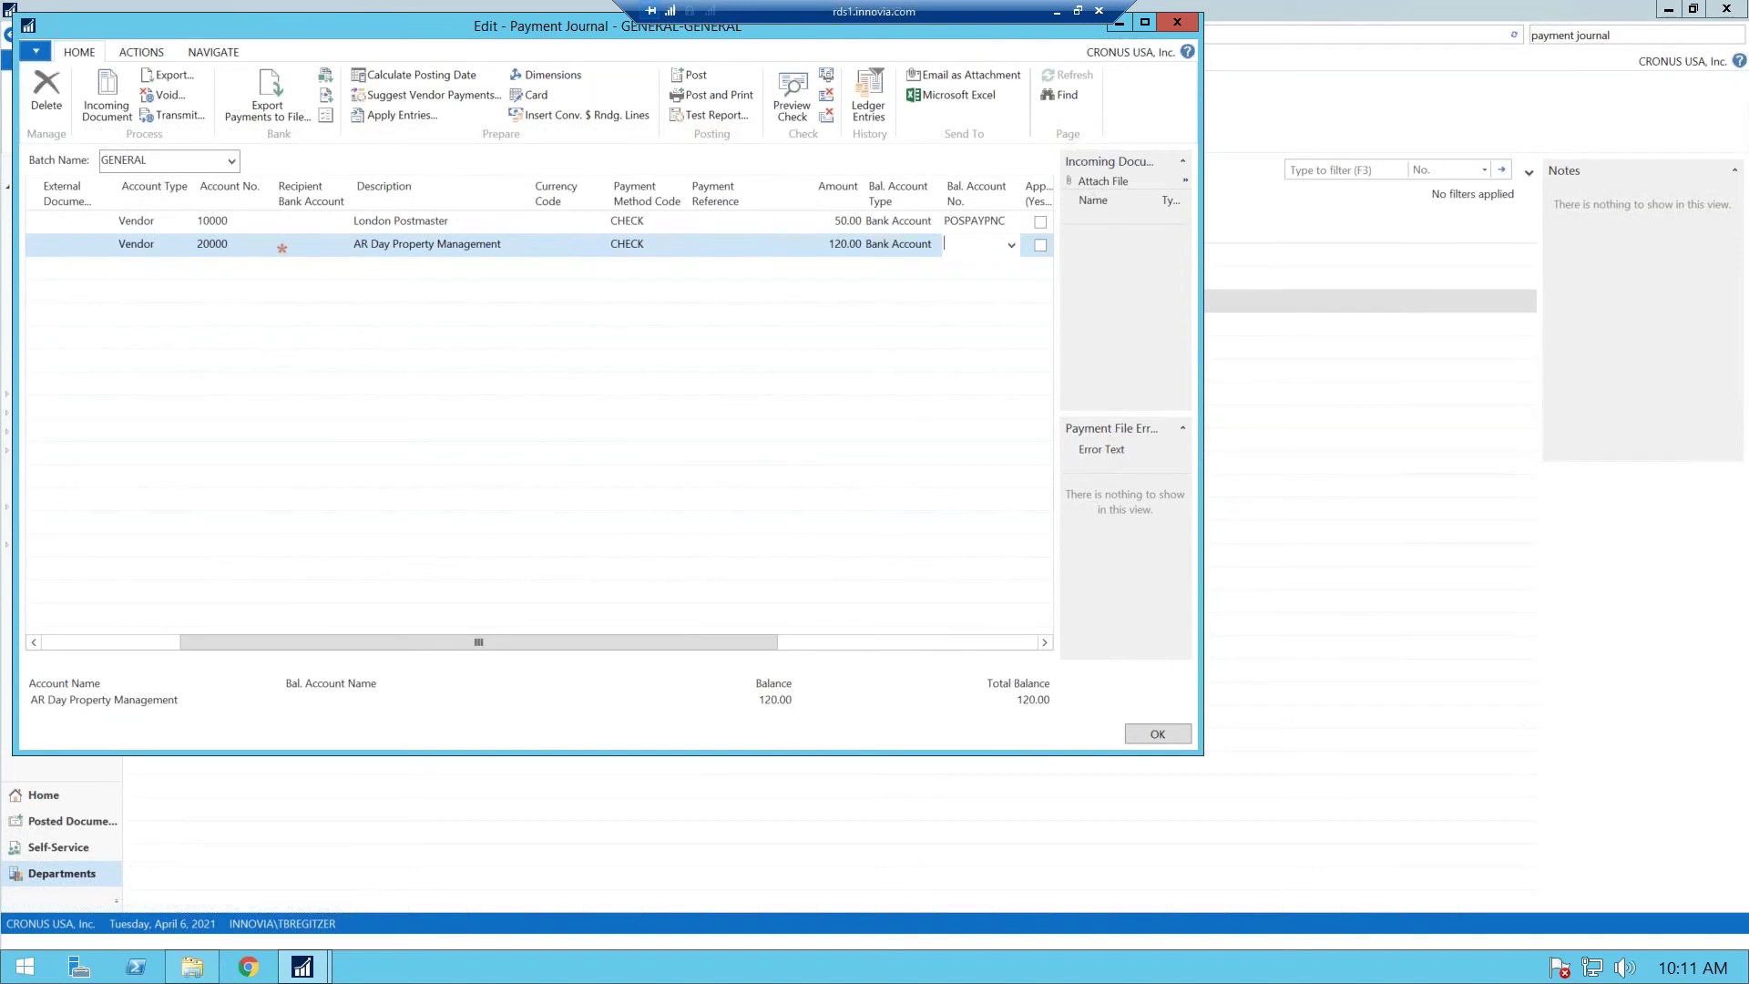
{"action": "type", "text": "p"}
{"action": "key", "text": "Tab"}
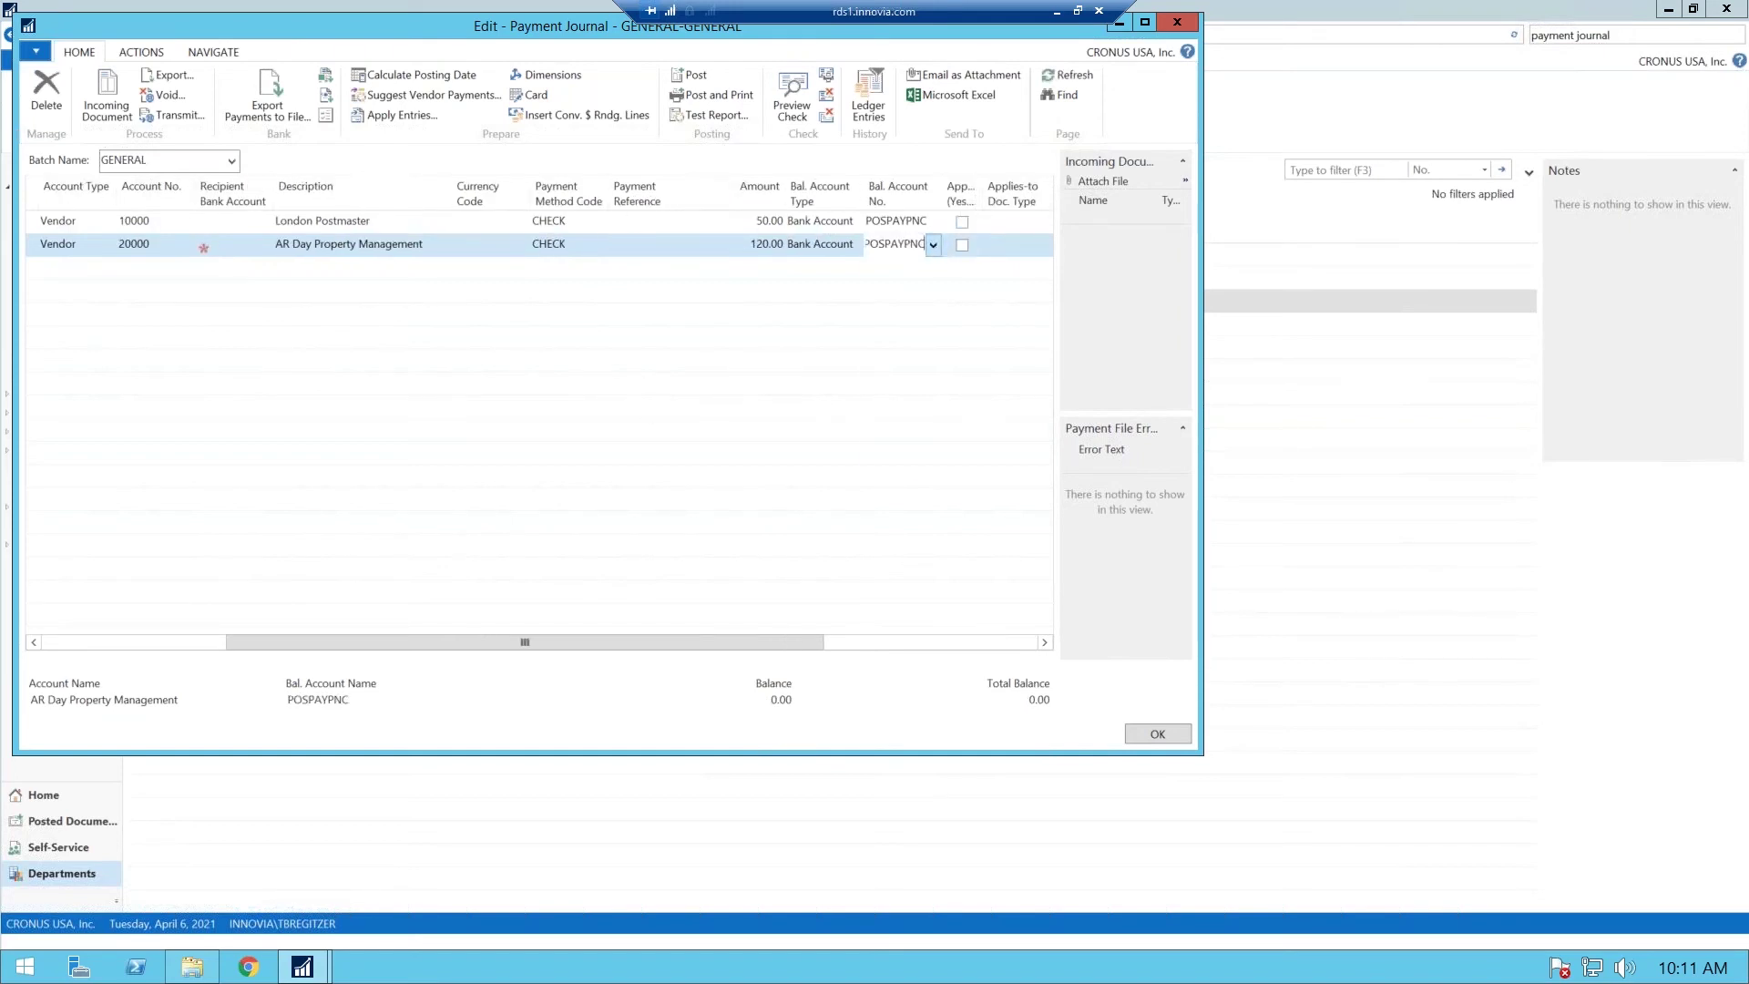
{"action": "left_click", "coordinate": [935, 245]}
{"action": "key", "text": "Escape"}
{"action": "key", "text": "Tab"}
{"action": "key", "text": "Tab"}
{"action": "key", "text": "Tab"}
{"action": "key", "text": "Tab"}
{"action": "key", "text": "Tab"}
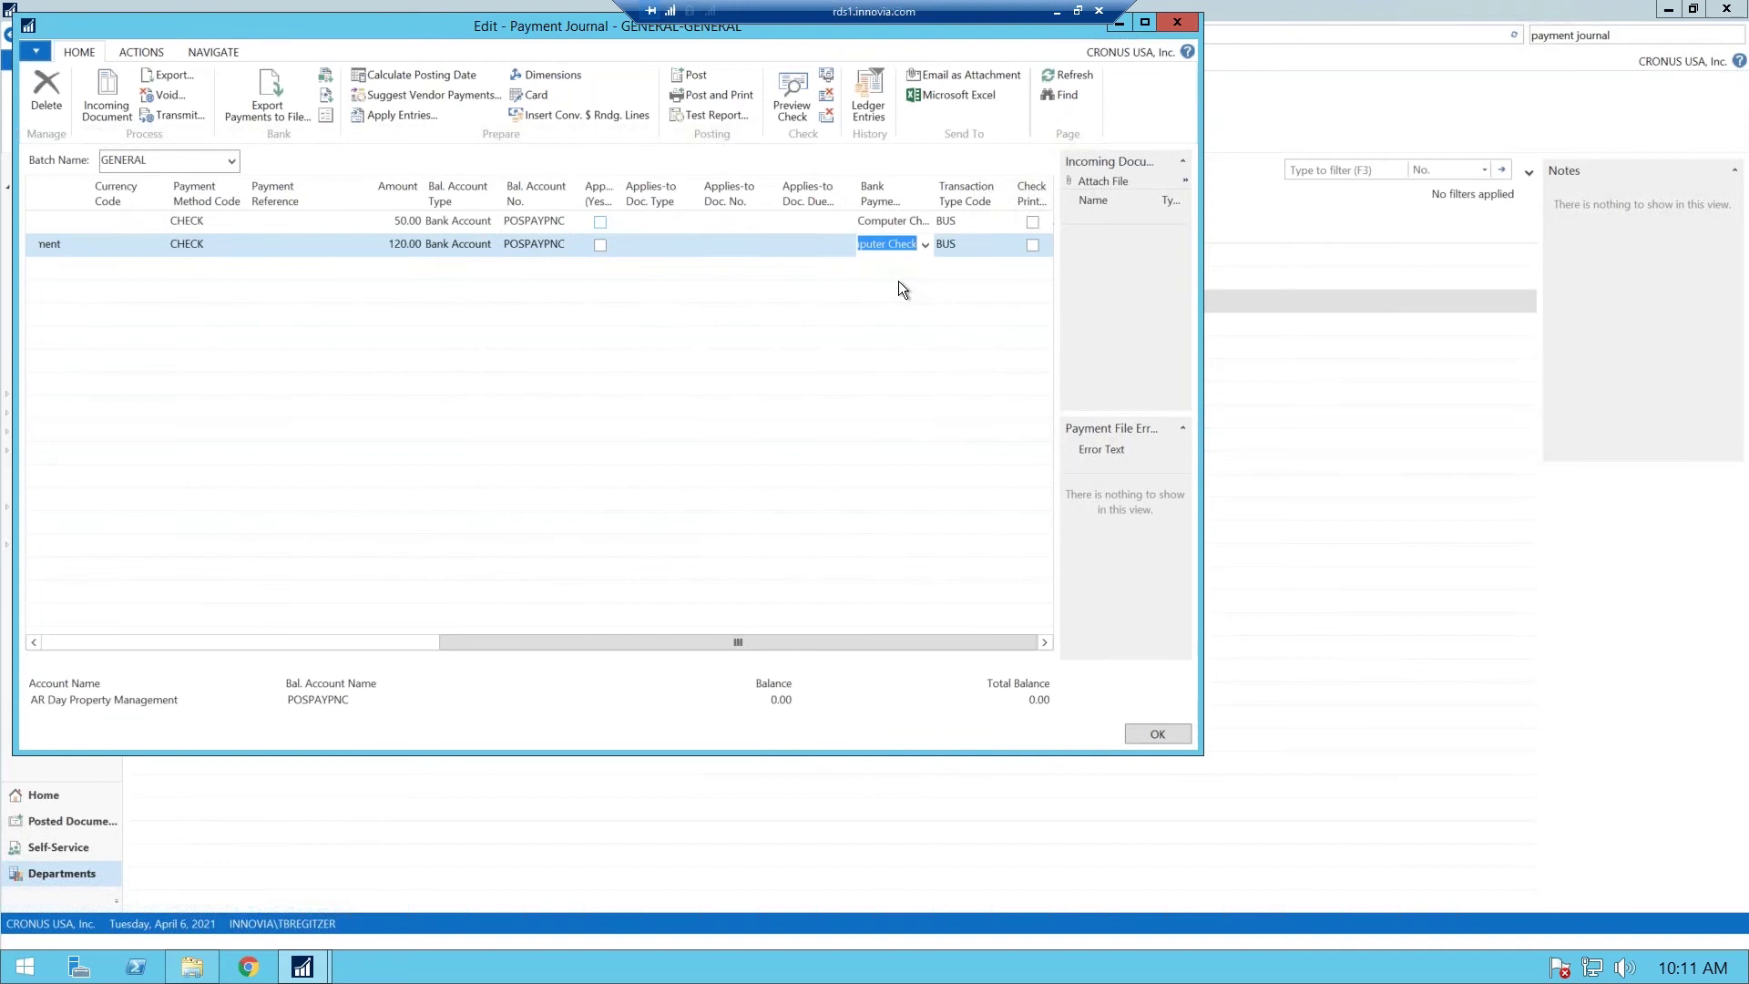
{"action": "key", "text": "Tab"}
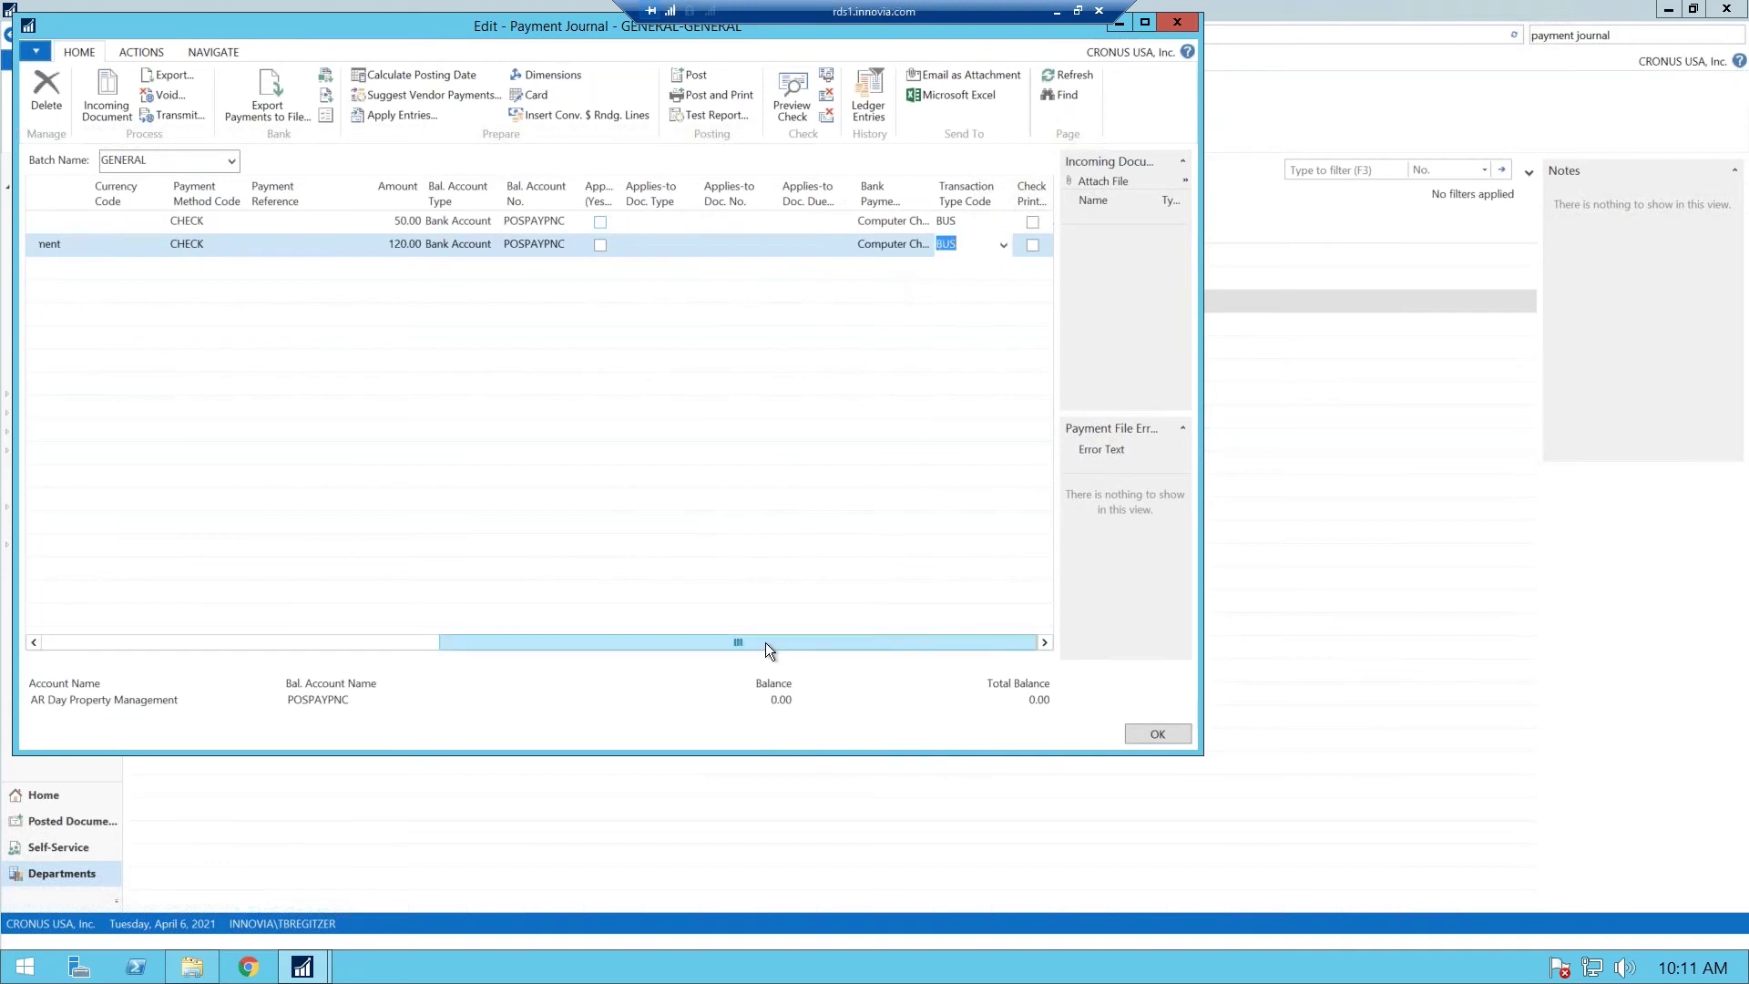
{"action": "left_click_drag", "start_coordinate": [765, 642], "coordinate": [100, 638]}
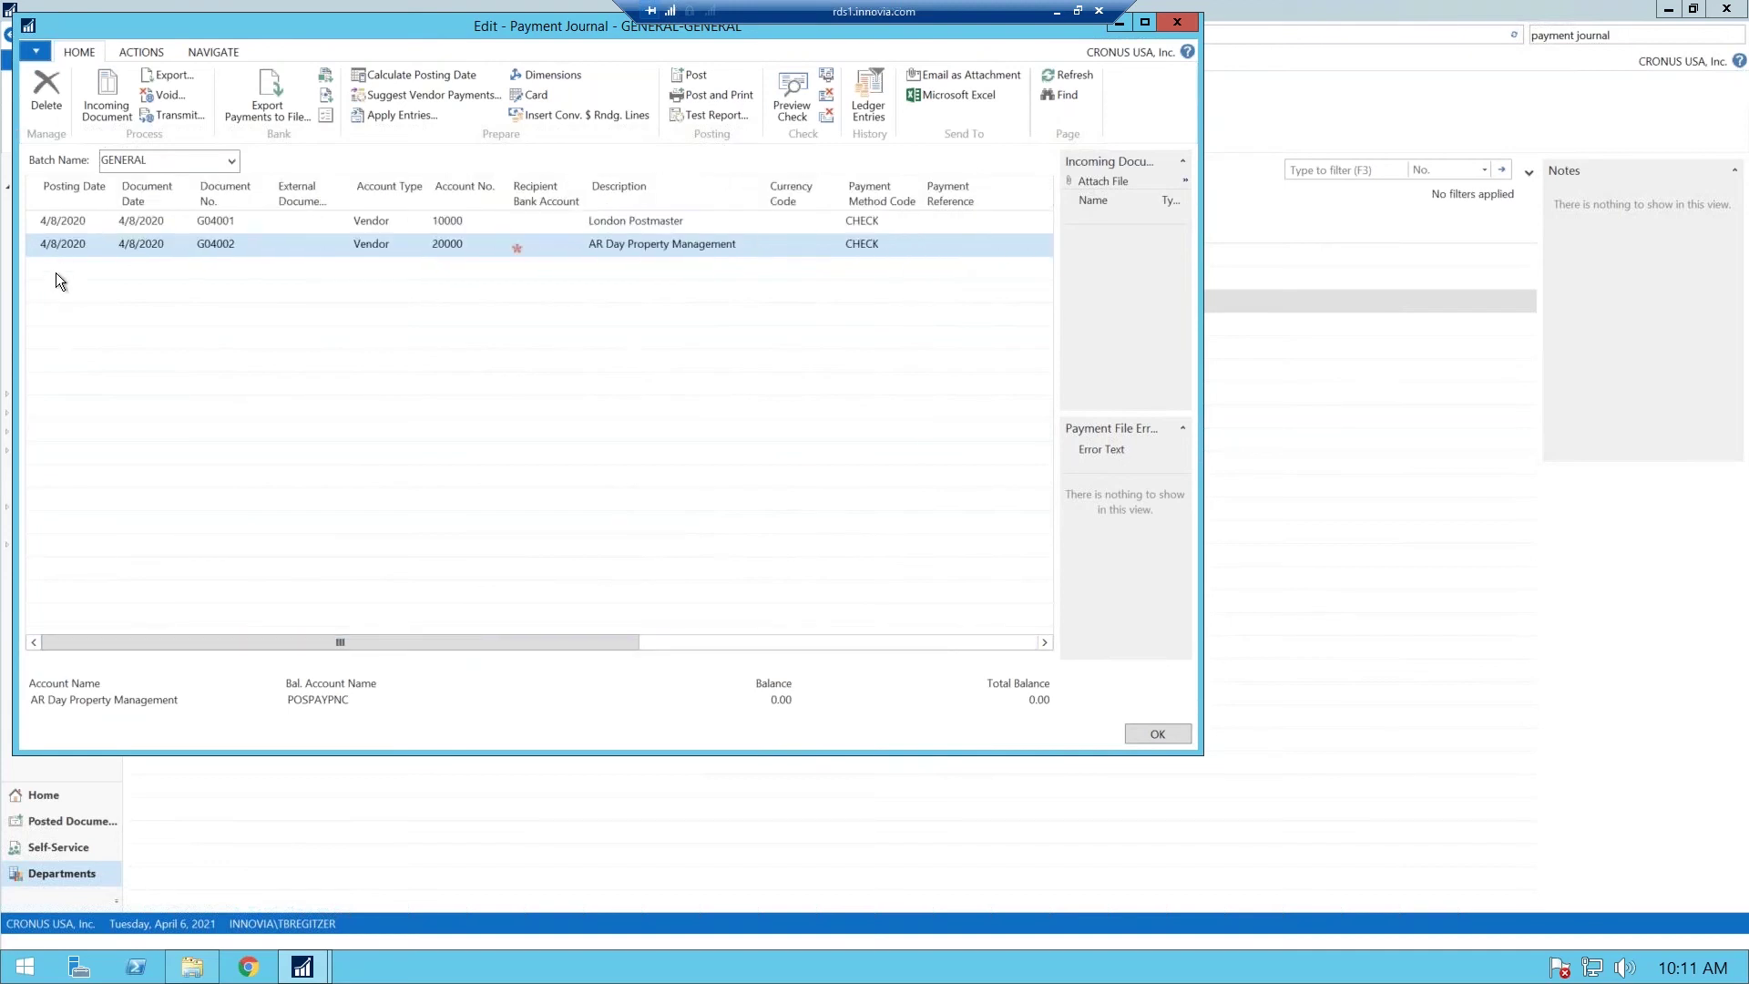
{"action": "left_click", "coordinate": [57, 271]}
{"action": "key", "text": "Tab"}
{"action": "key", "text": "Tab"}
{"action": "key", "text": "Tab"}
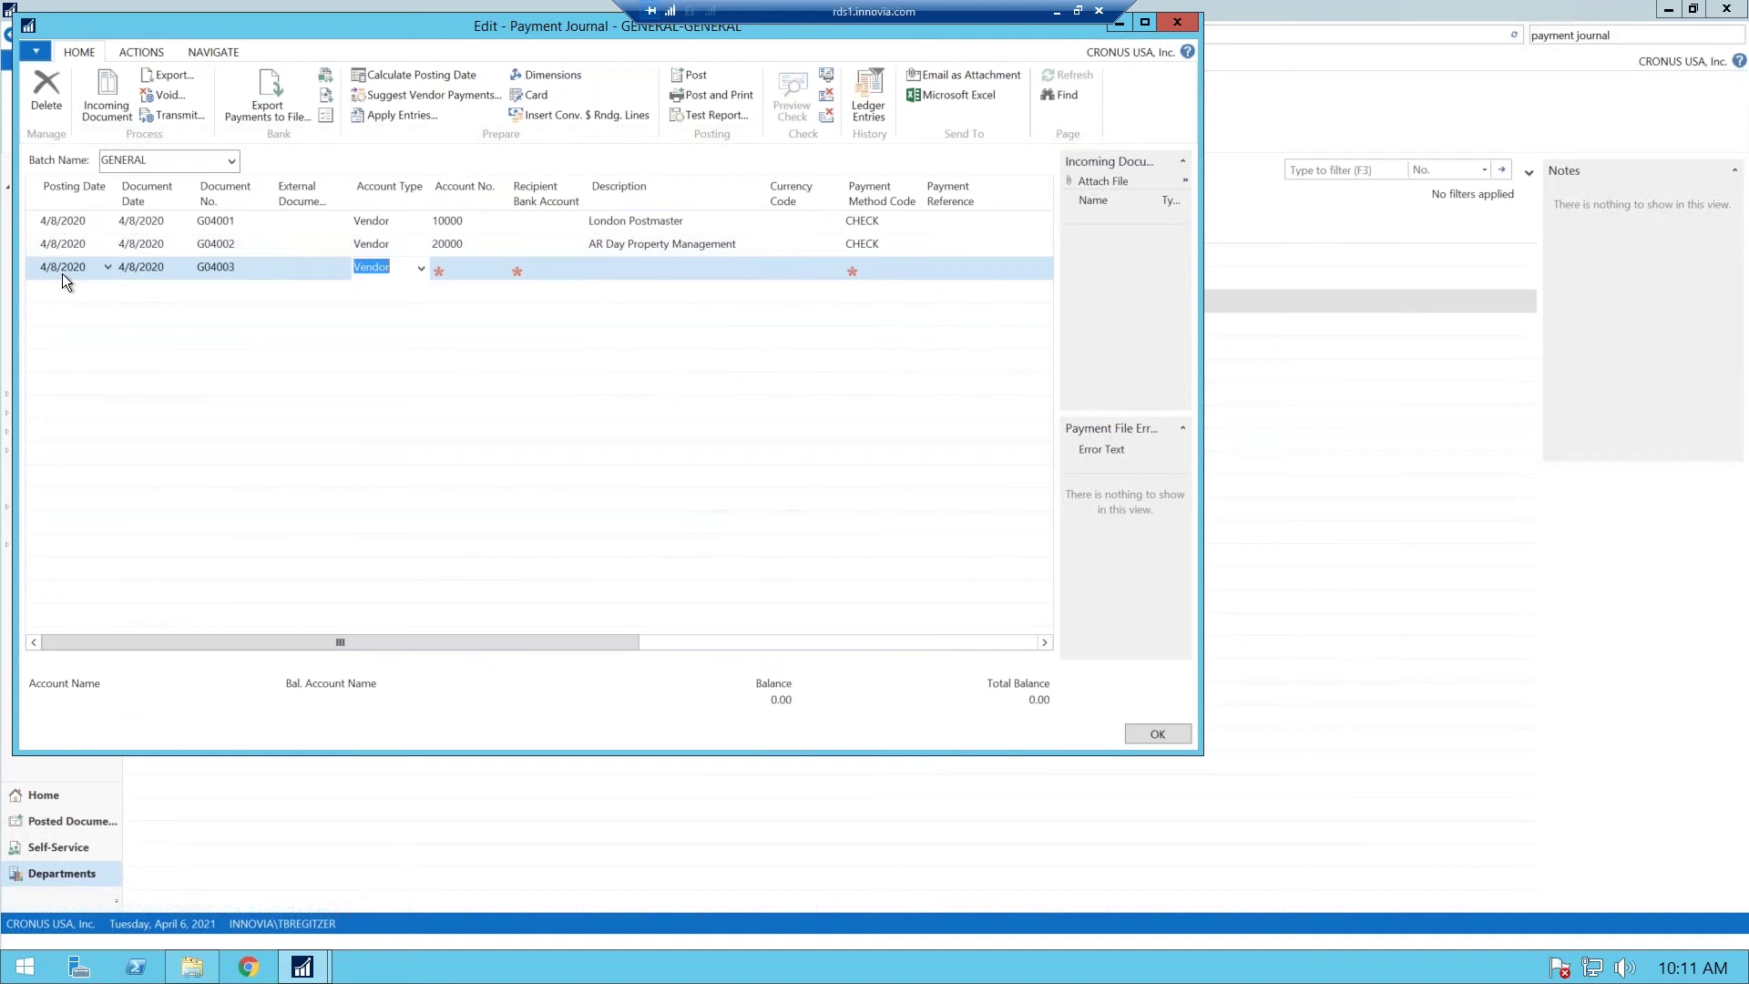
- Select vendor 30000 CoolWood Technologies on line G04003
{"action": "key", "text": "Tab"}
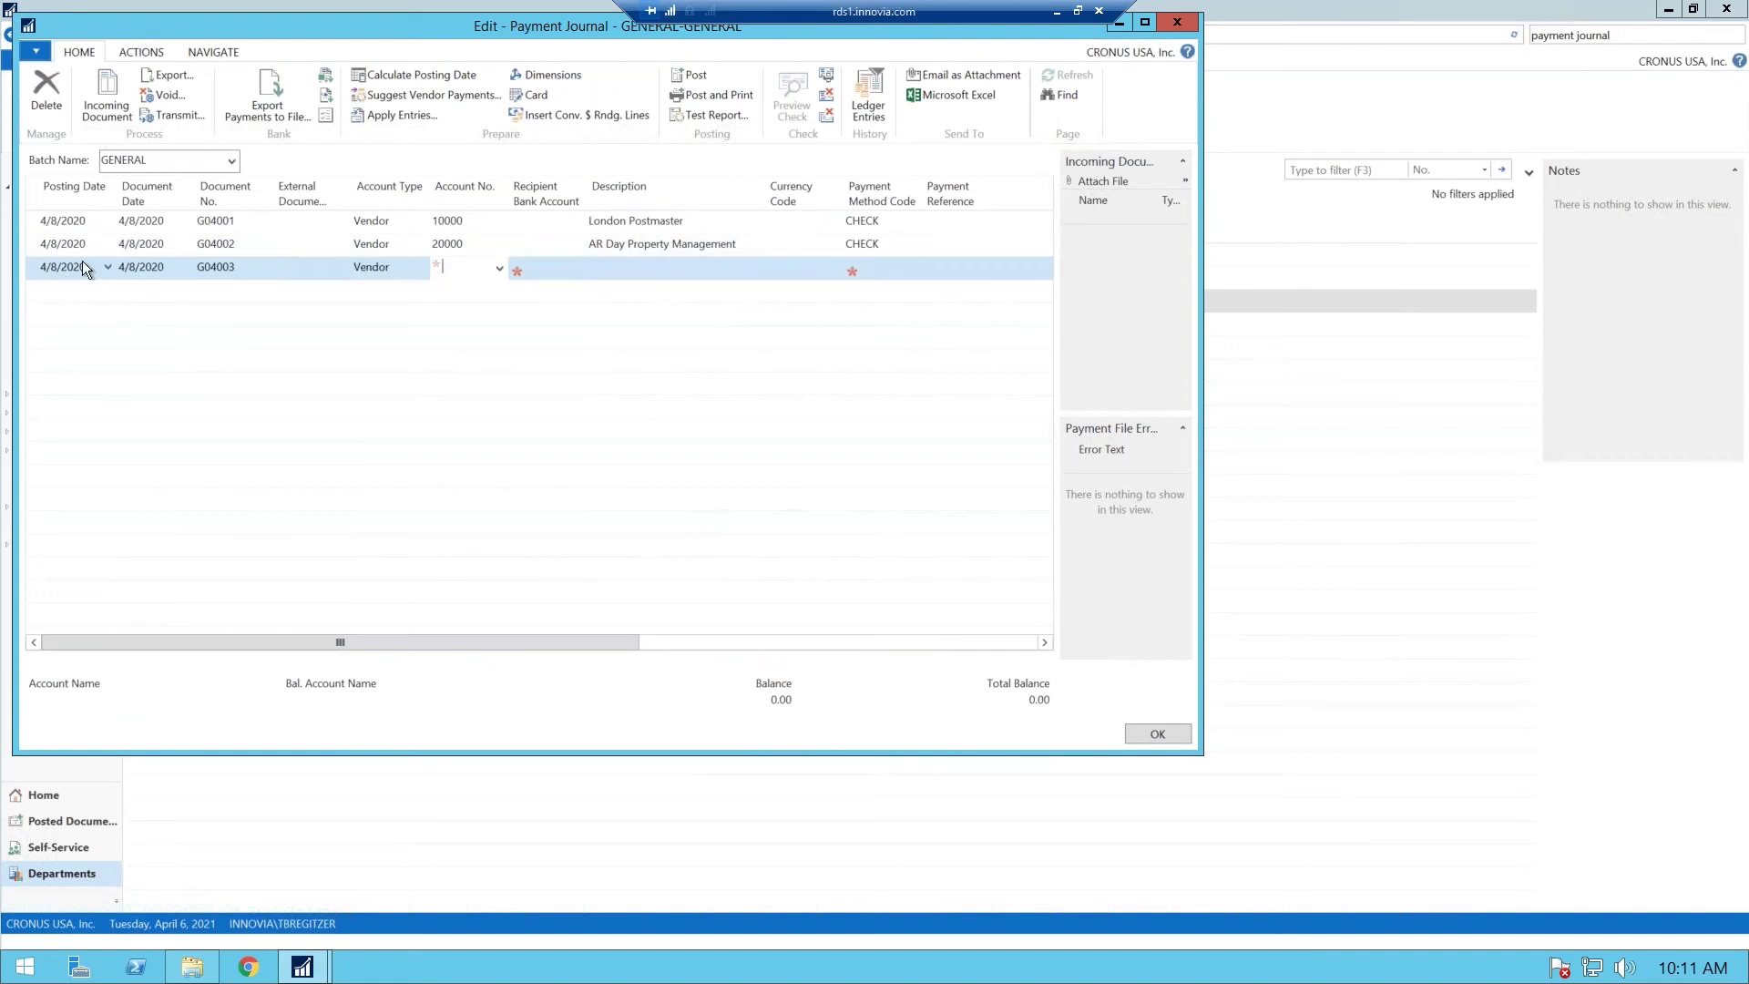
{"action": "left_click", "coordinate": [500, 268]}
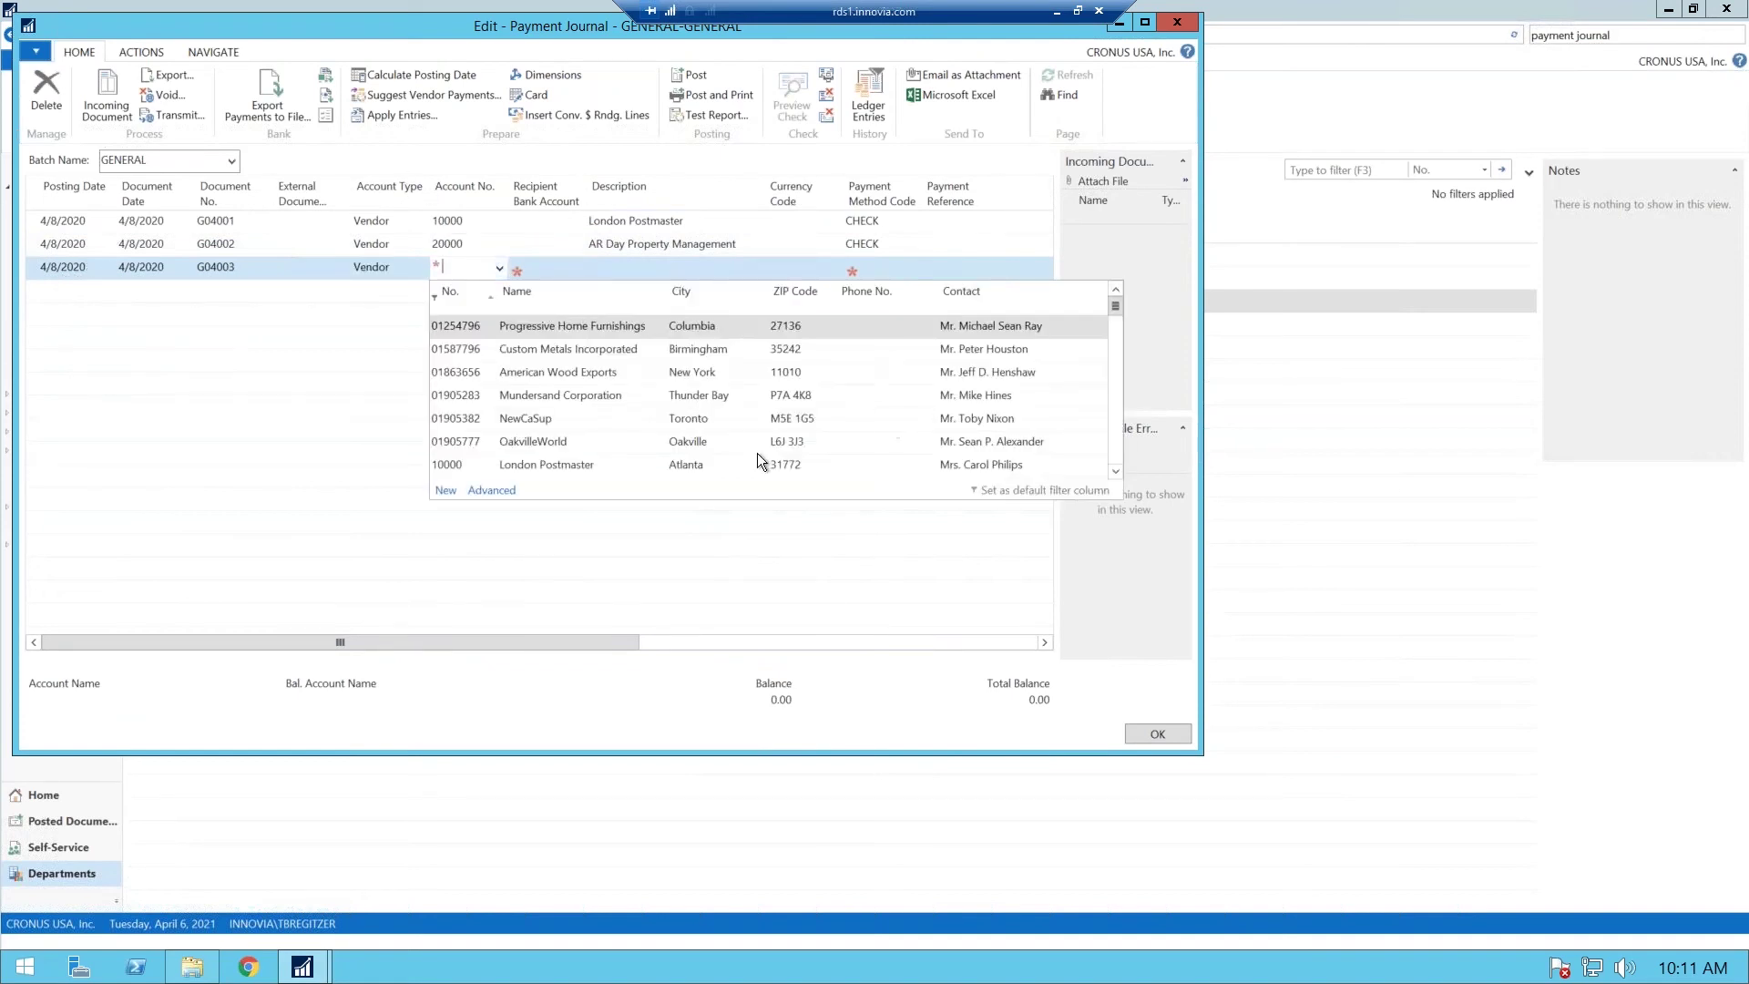
{"action": "left_click", "coordinate": [456, 325]}
{"action": "left_click", "coordinate": [491, 490]}
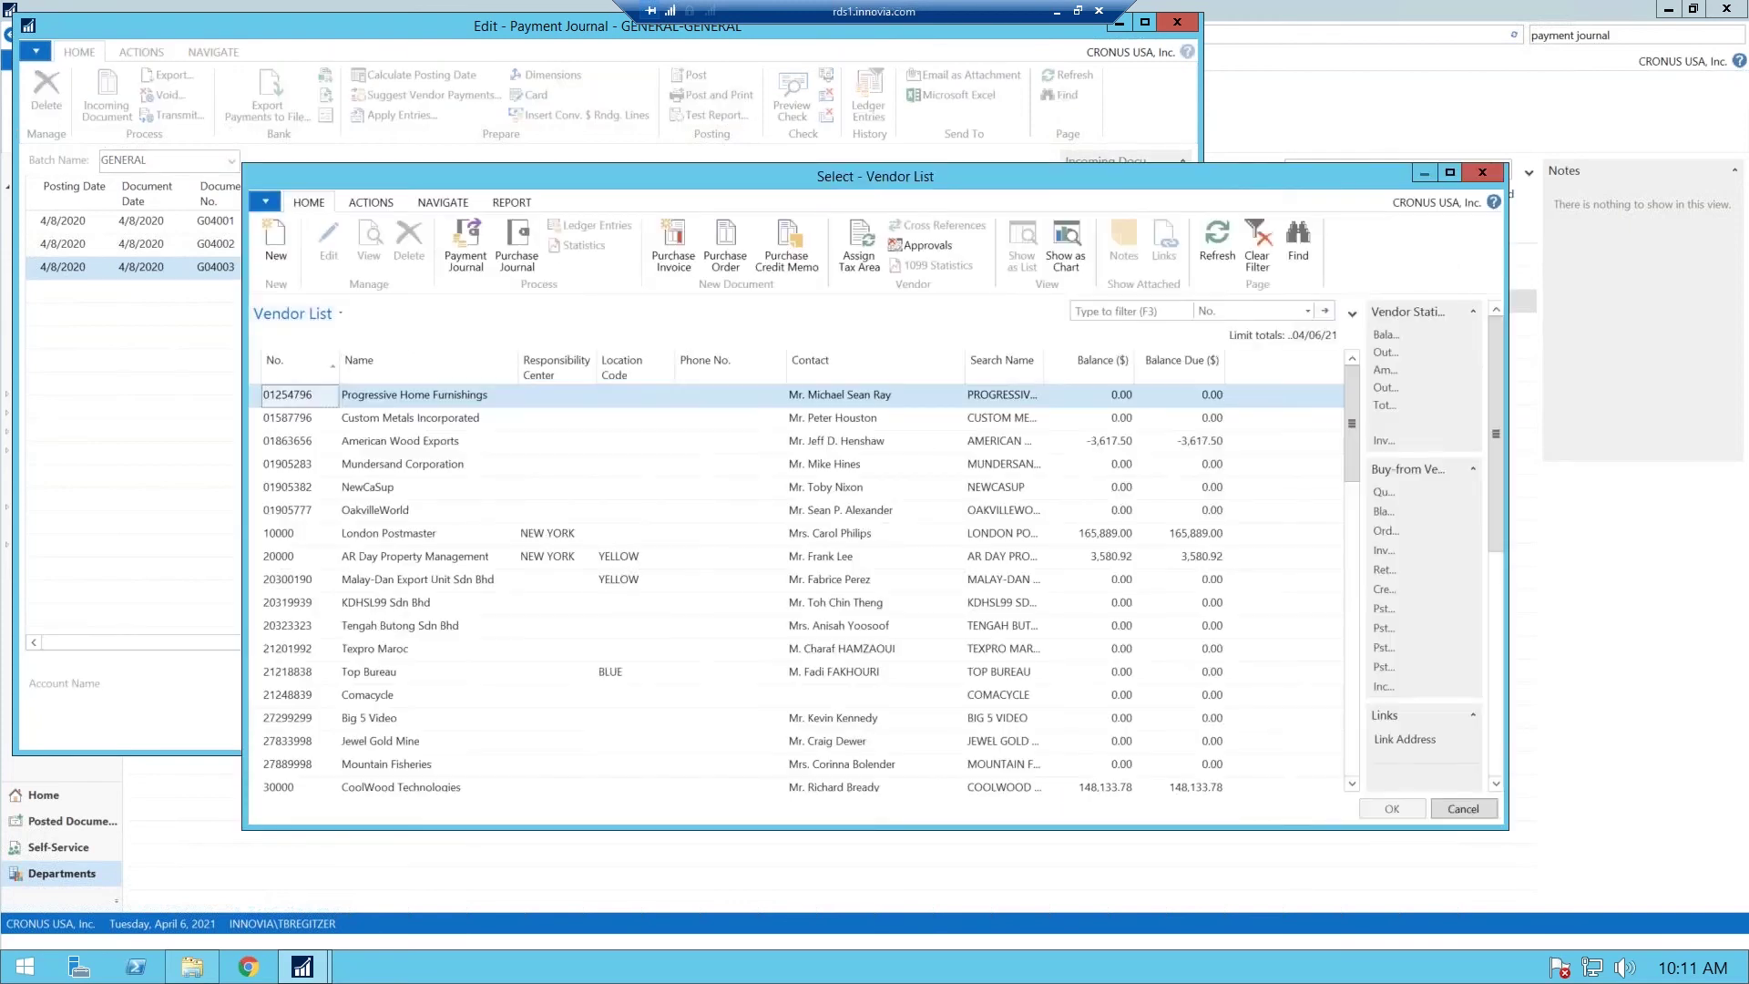
{"action": "scroll", "coordinate": [1089, 665], "scroll_direction": "down", "scroll_amount": 1}
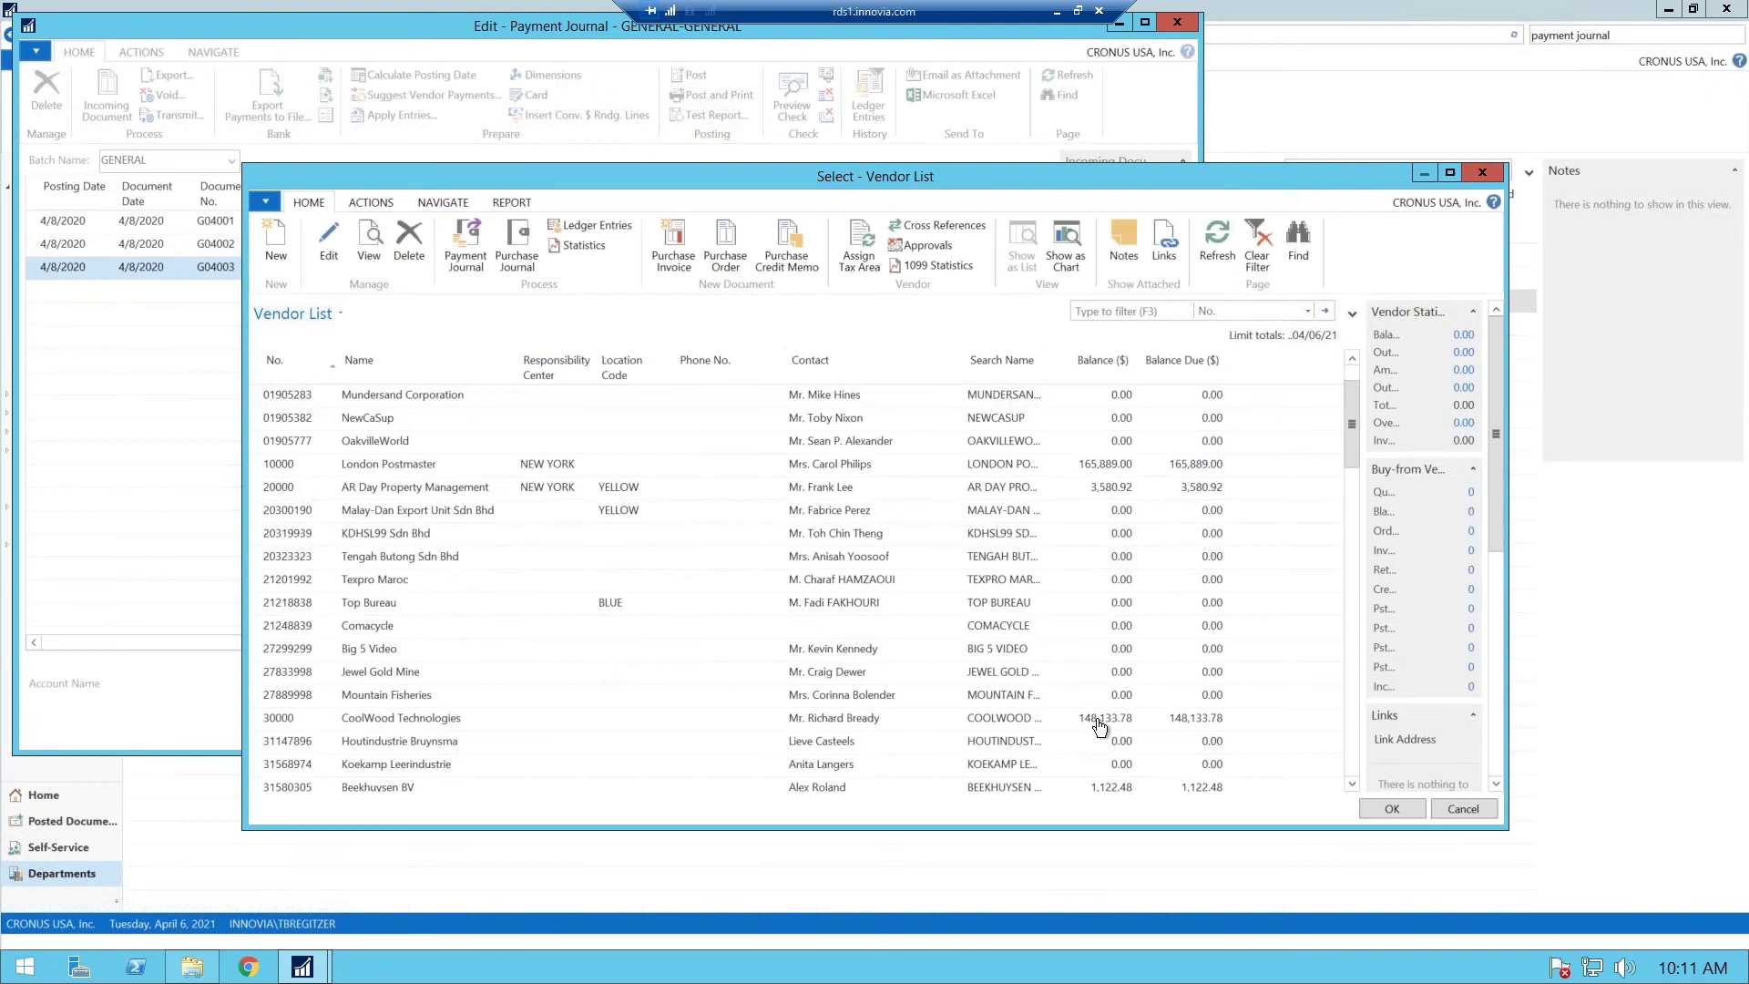
{"action": "left_click", "coordinate": [1100, 726]}
{"action": "left_click", "coordinate": [1392, 808]}
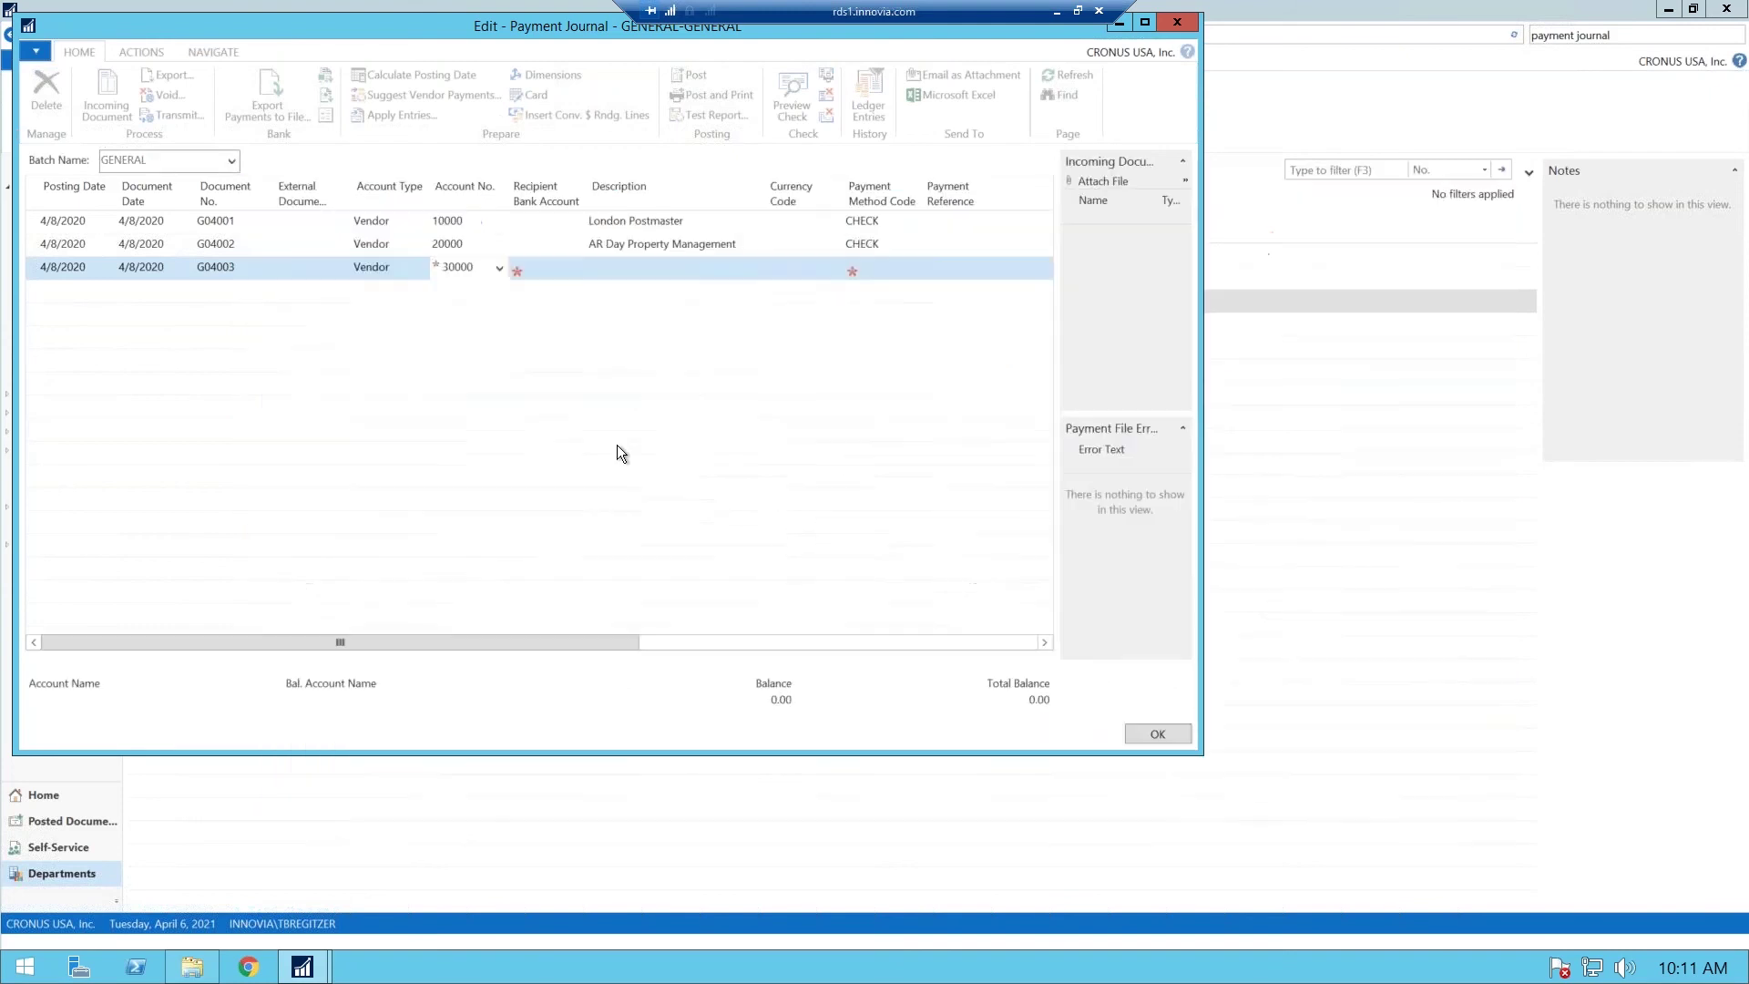
{"action": "key", "text": "Tab"}
{"action": "key", "text": "Tab"}
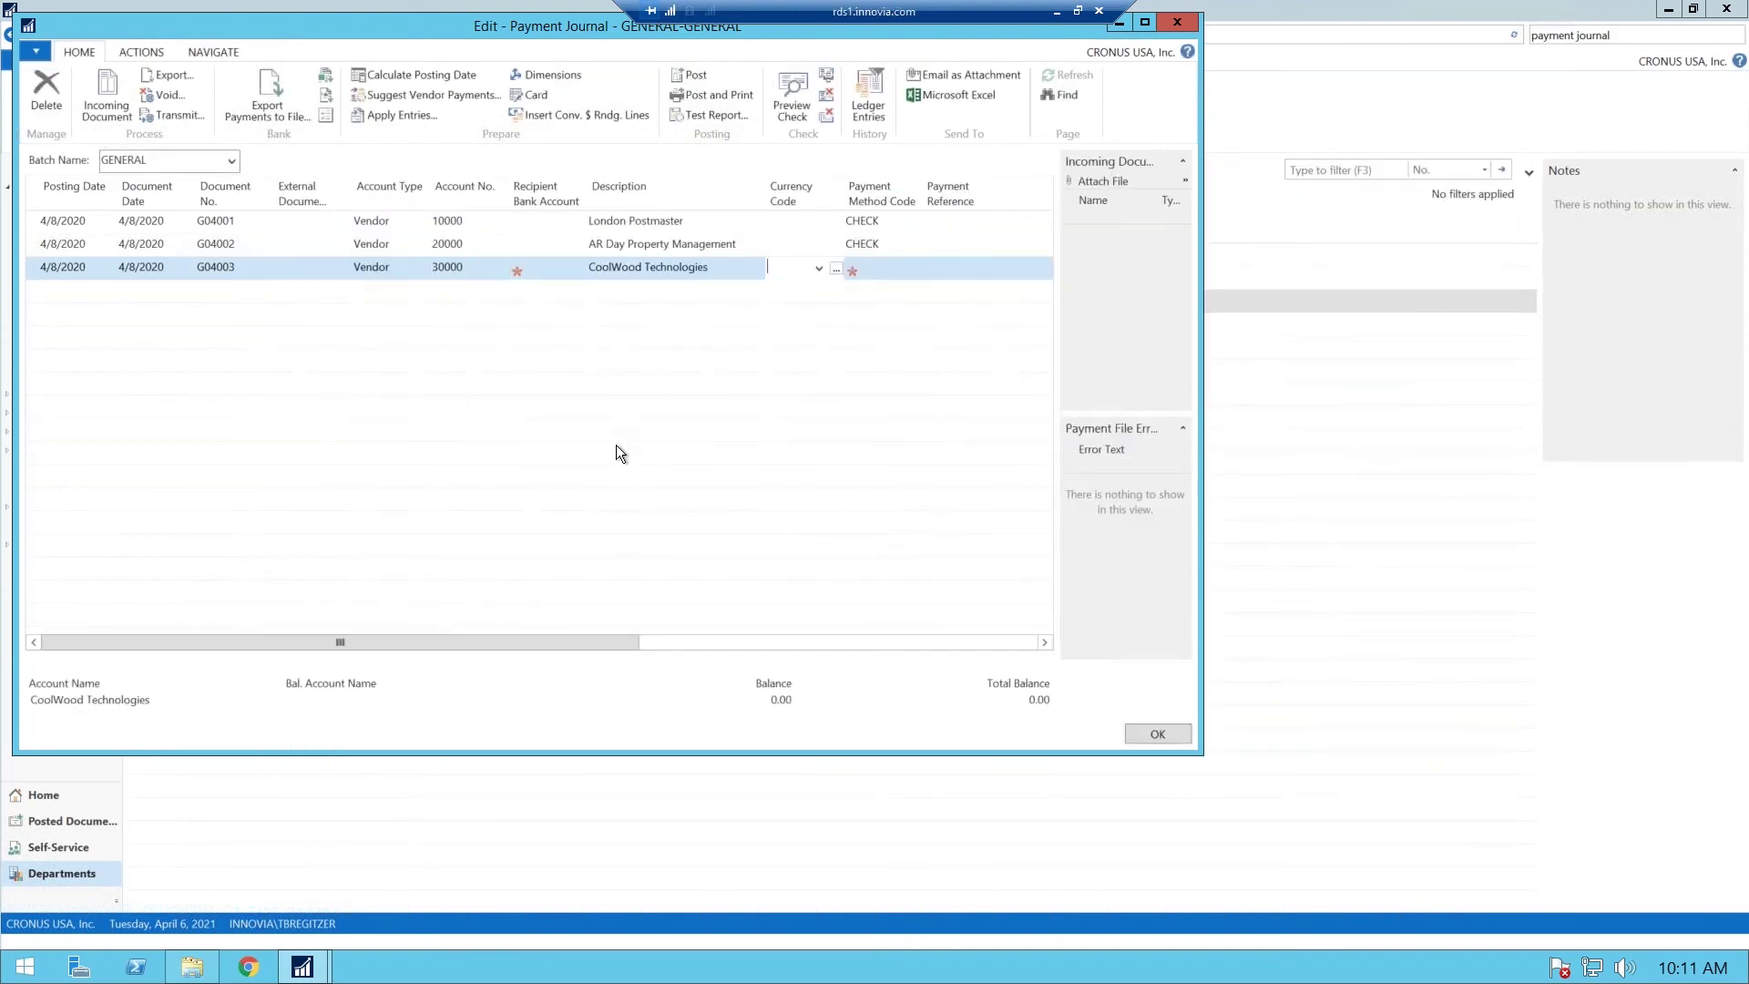
{"action": "key", "text": "Tab"}
- Enter payment method CHECK, amount 1000, balanced against bank account POSPAYPNC
{"action": "type", "text": "CHECK"}
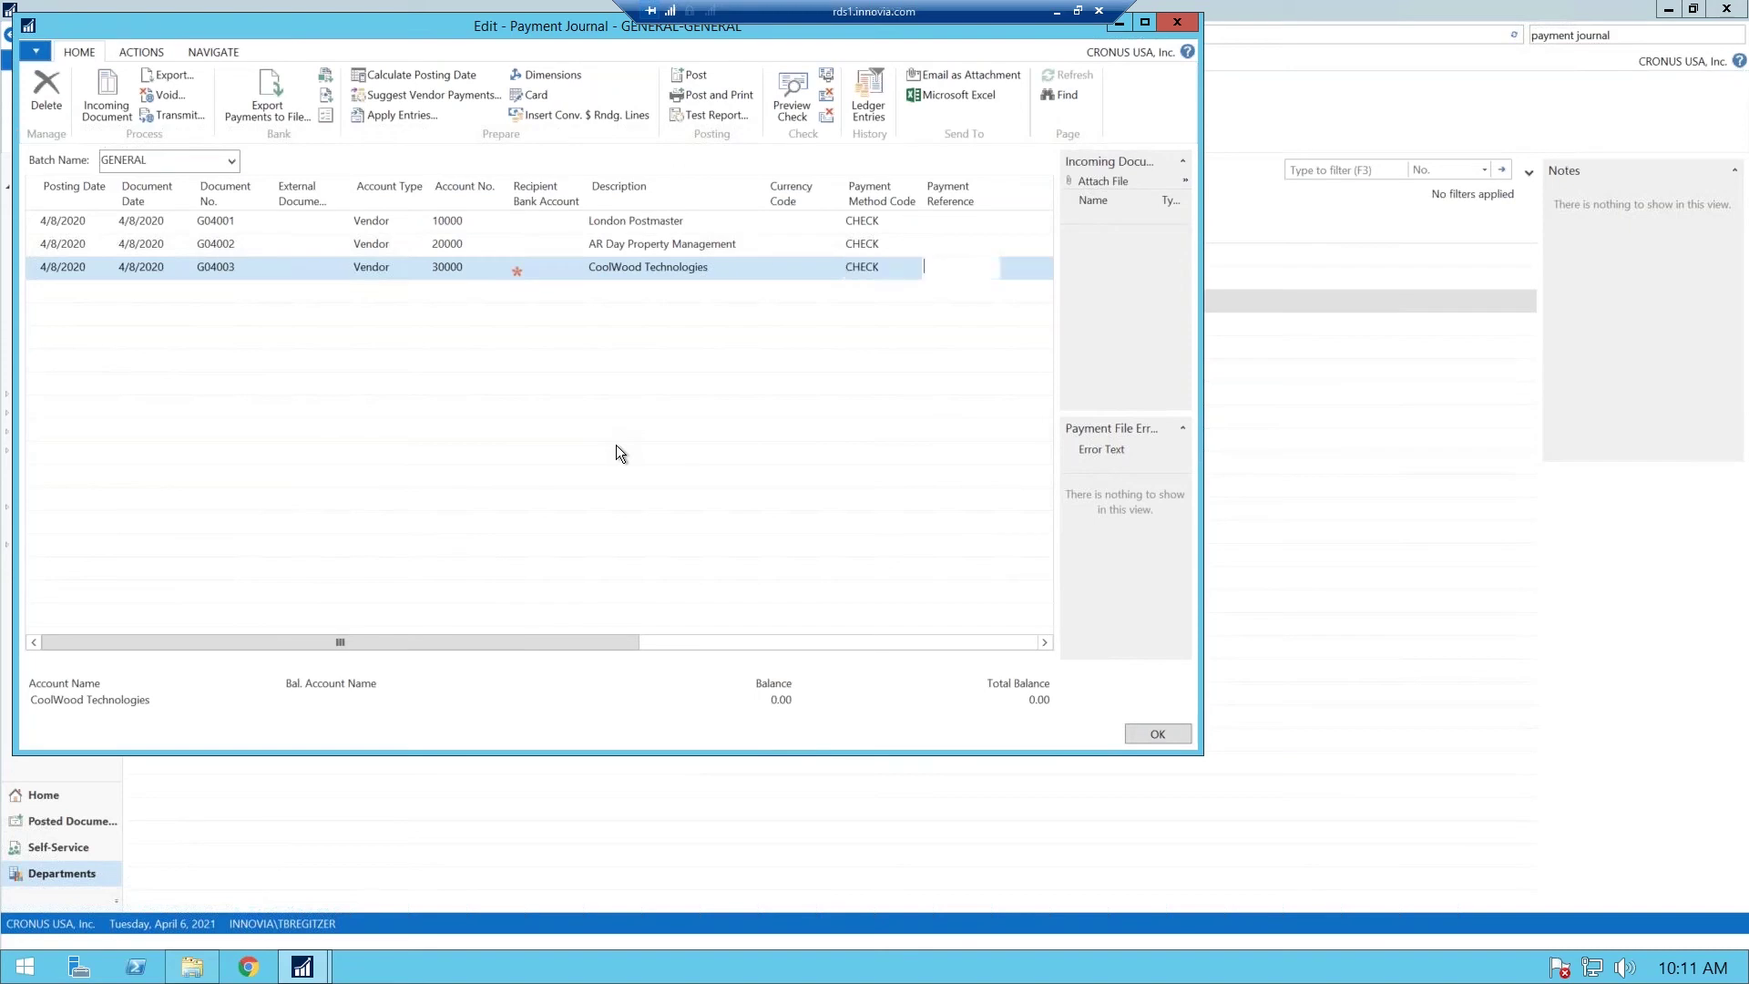
{"action": "key", "text": "Tab"}
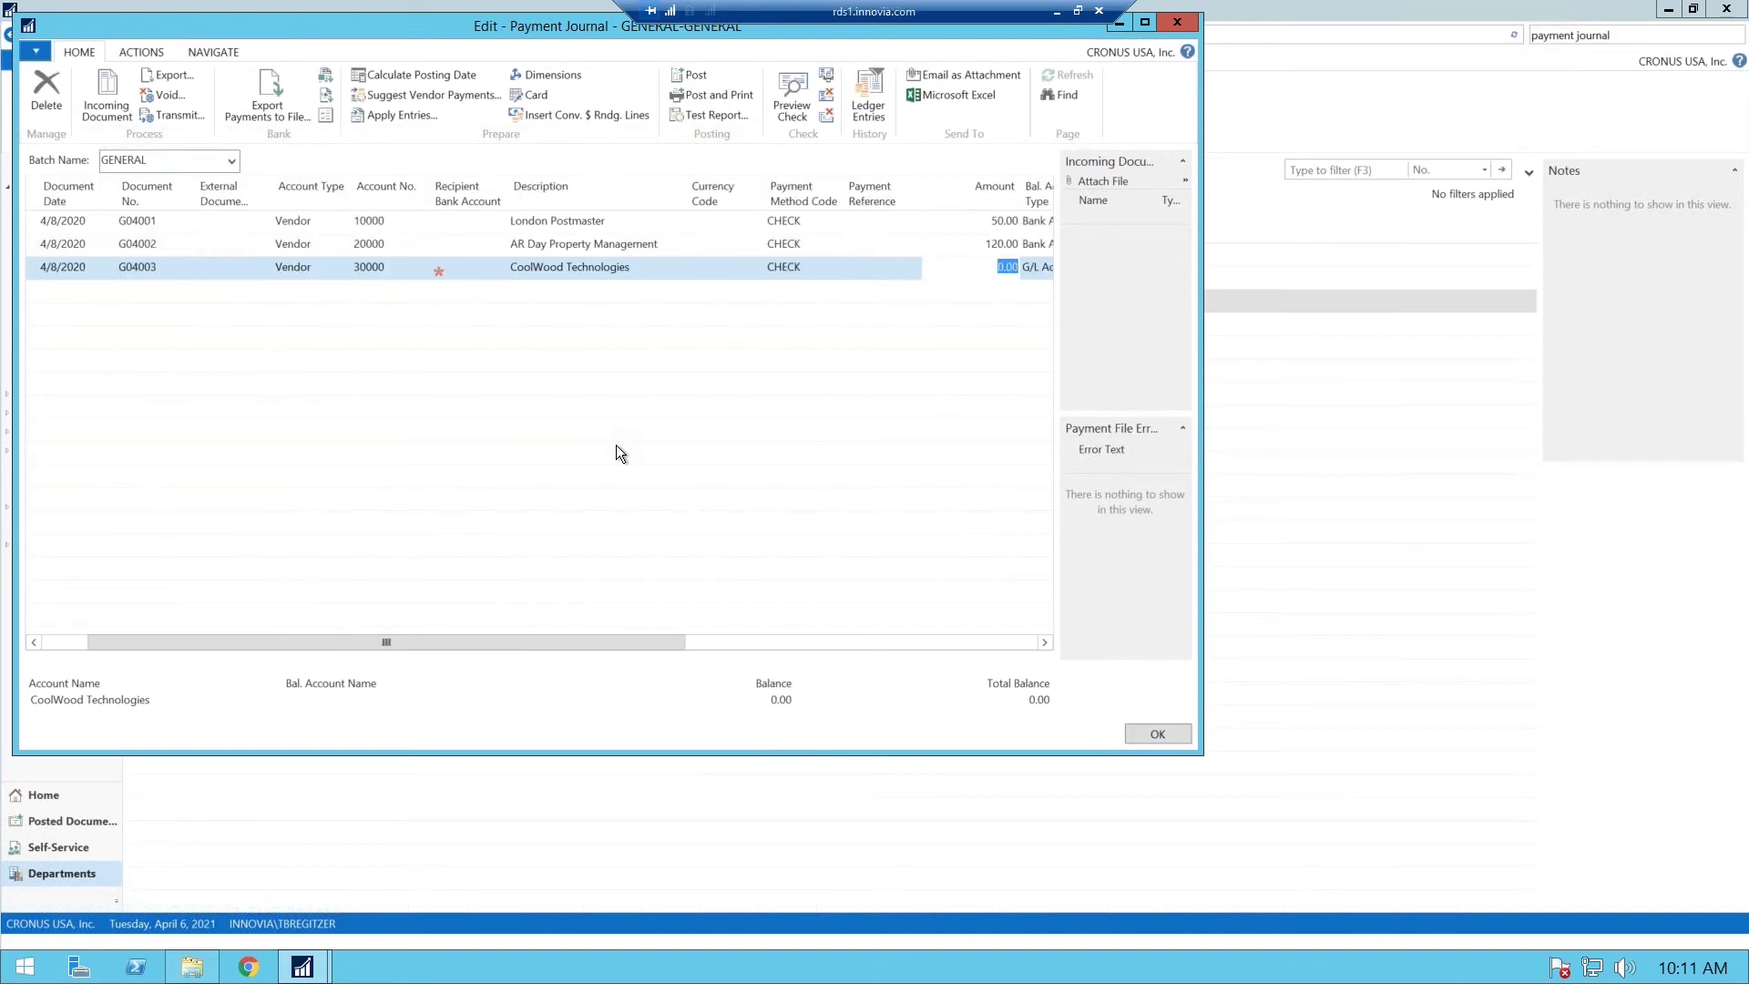
{"action": "type", "text": "1000"}
{"action": "key", "text": "Tab"}
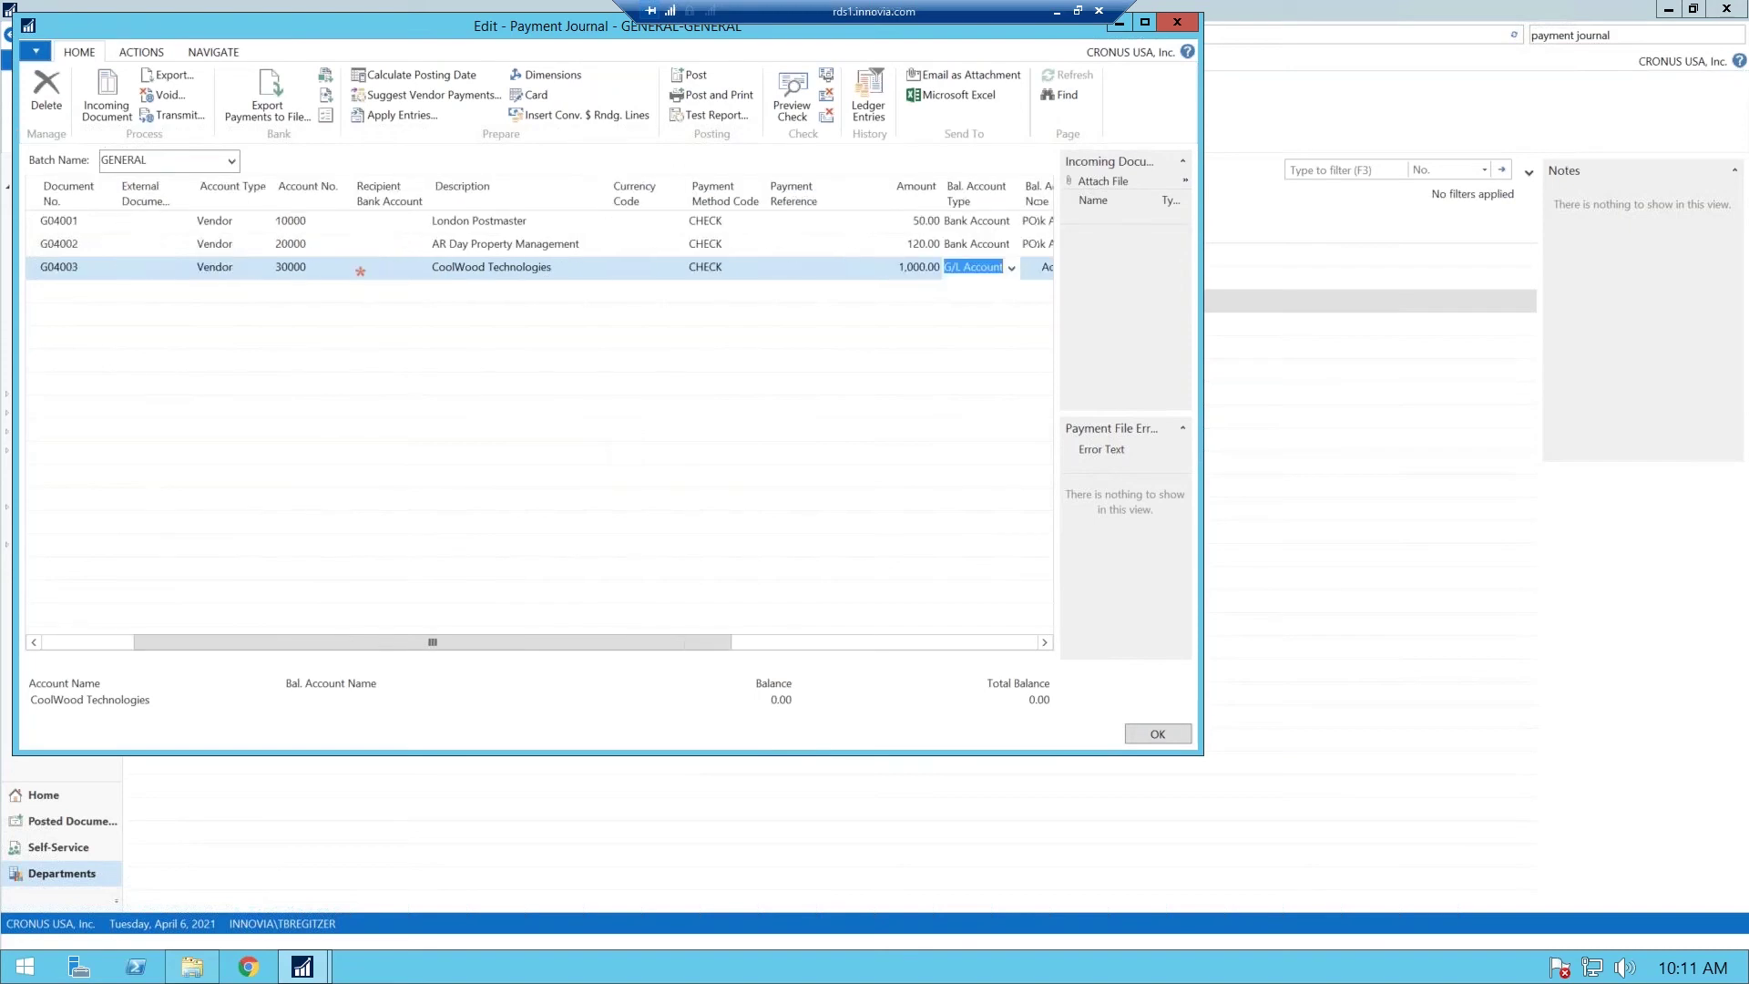
{"action": "type", "text": "b"}
{"action": "key", "text": "Tab"}
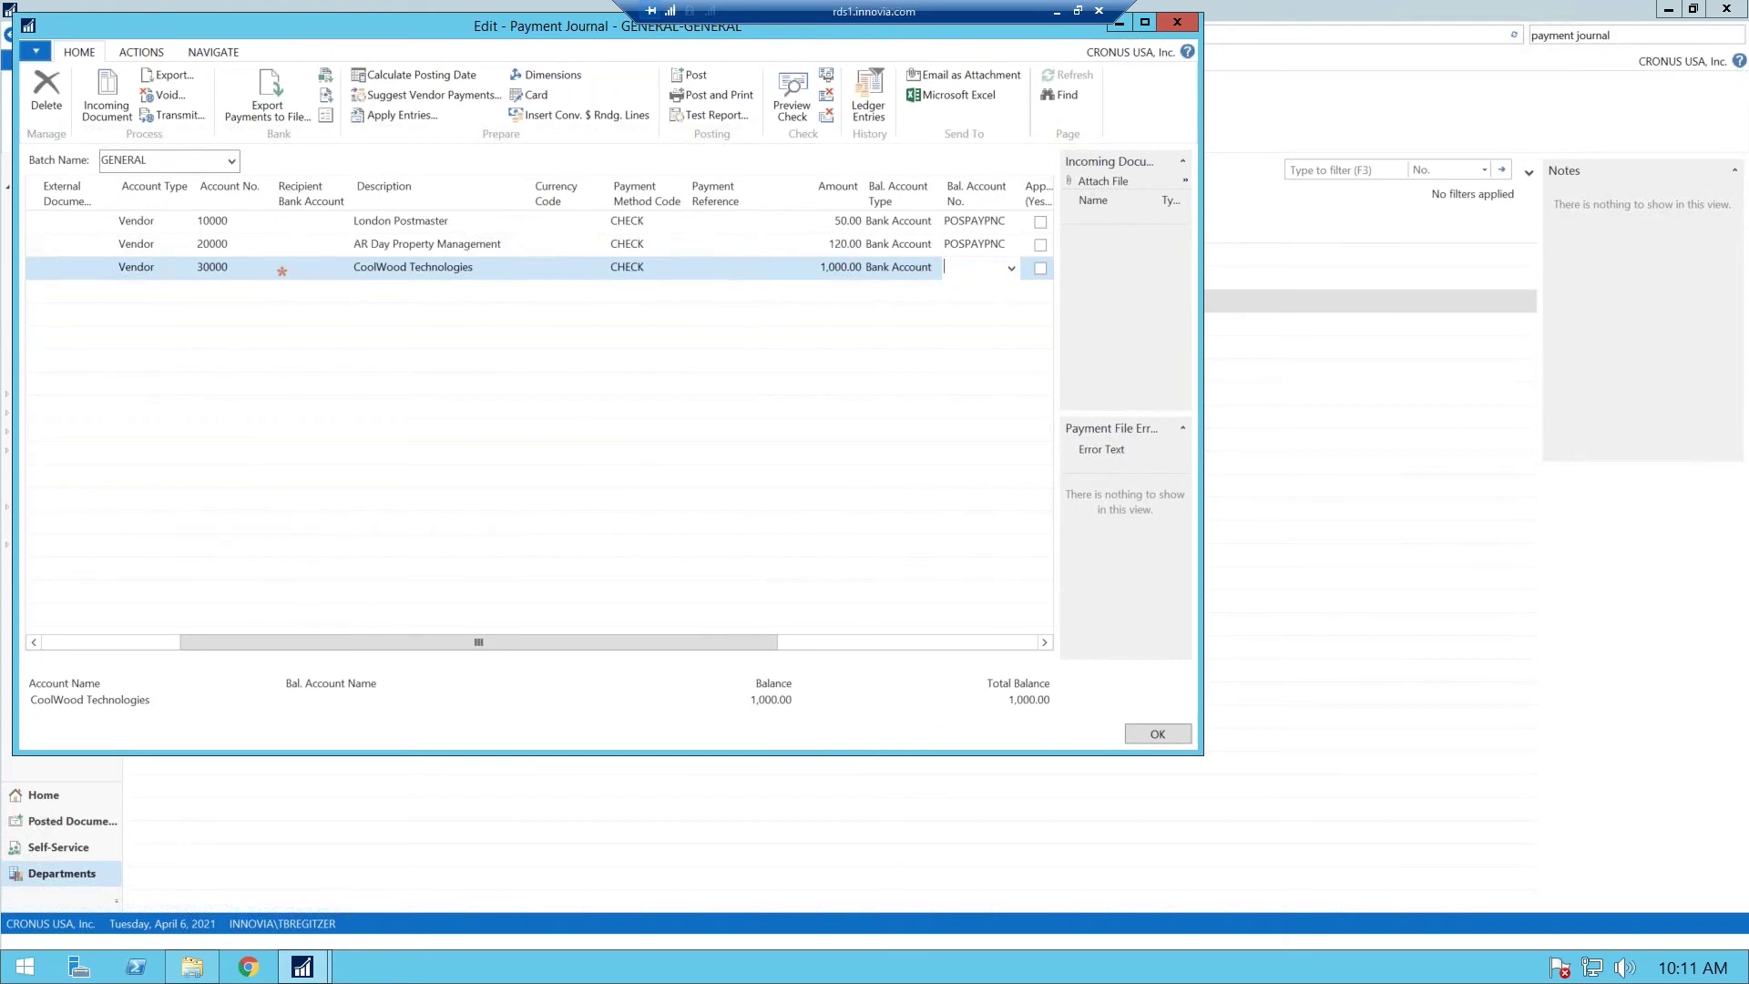
{"action": "type", "text": "POSPAYPNC"}
{"action": "key", "text": "Tab"}
{"action": "key", "text": "Tab"}
{"action": "key", "text": "Tab"}
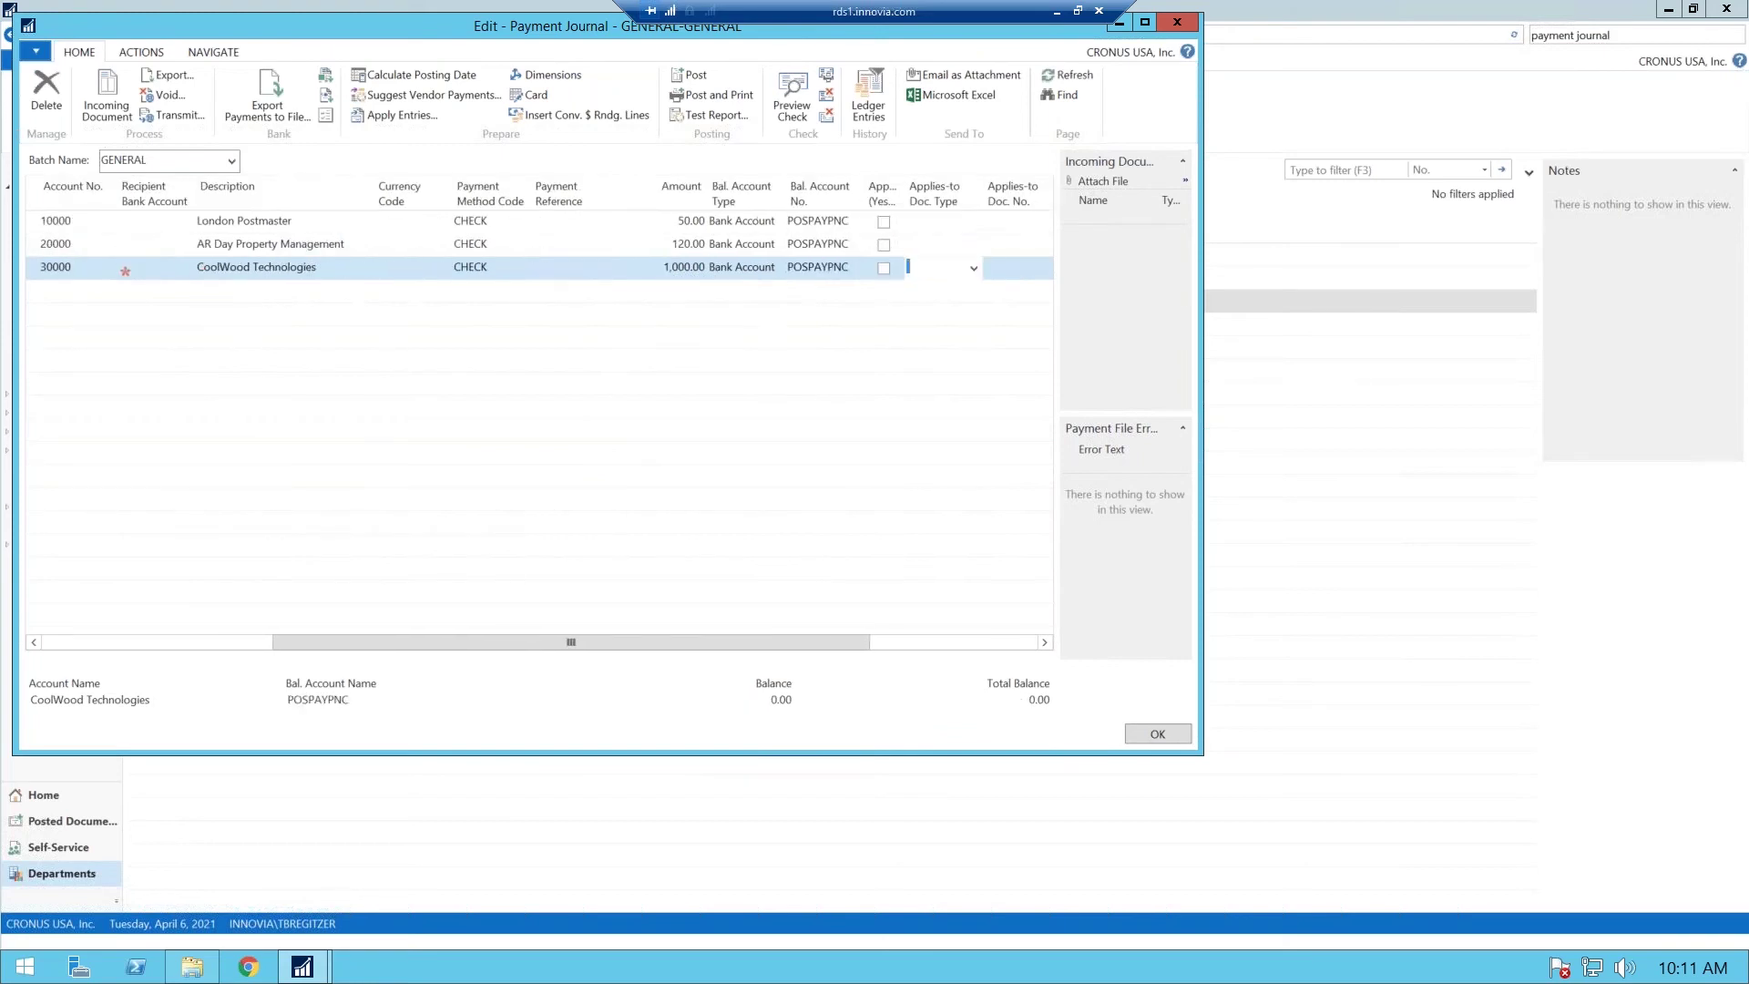
{"action": "key", "text": "Tab"}
{"action": "key", "text": "Tab"}
{"action": "key", "text": "Tab"}
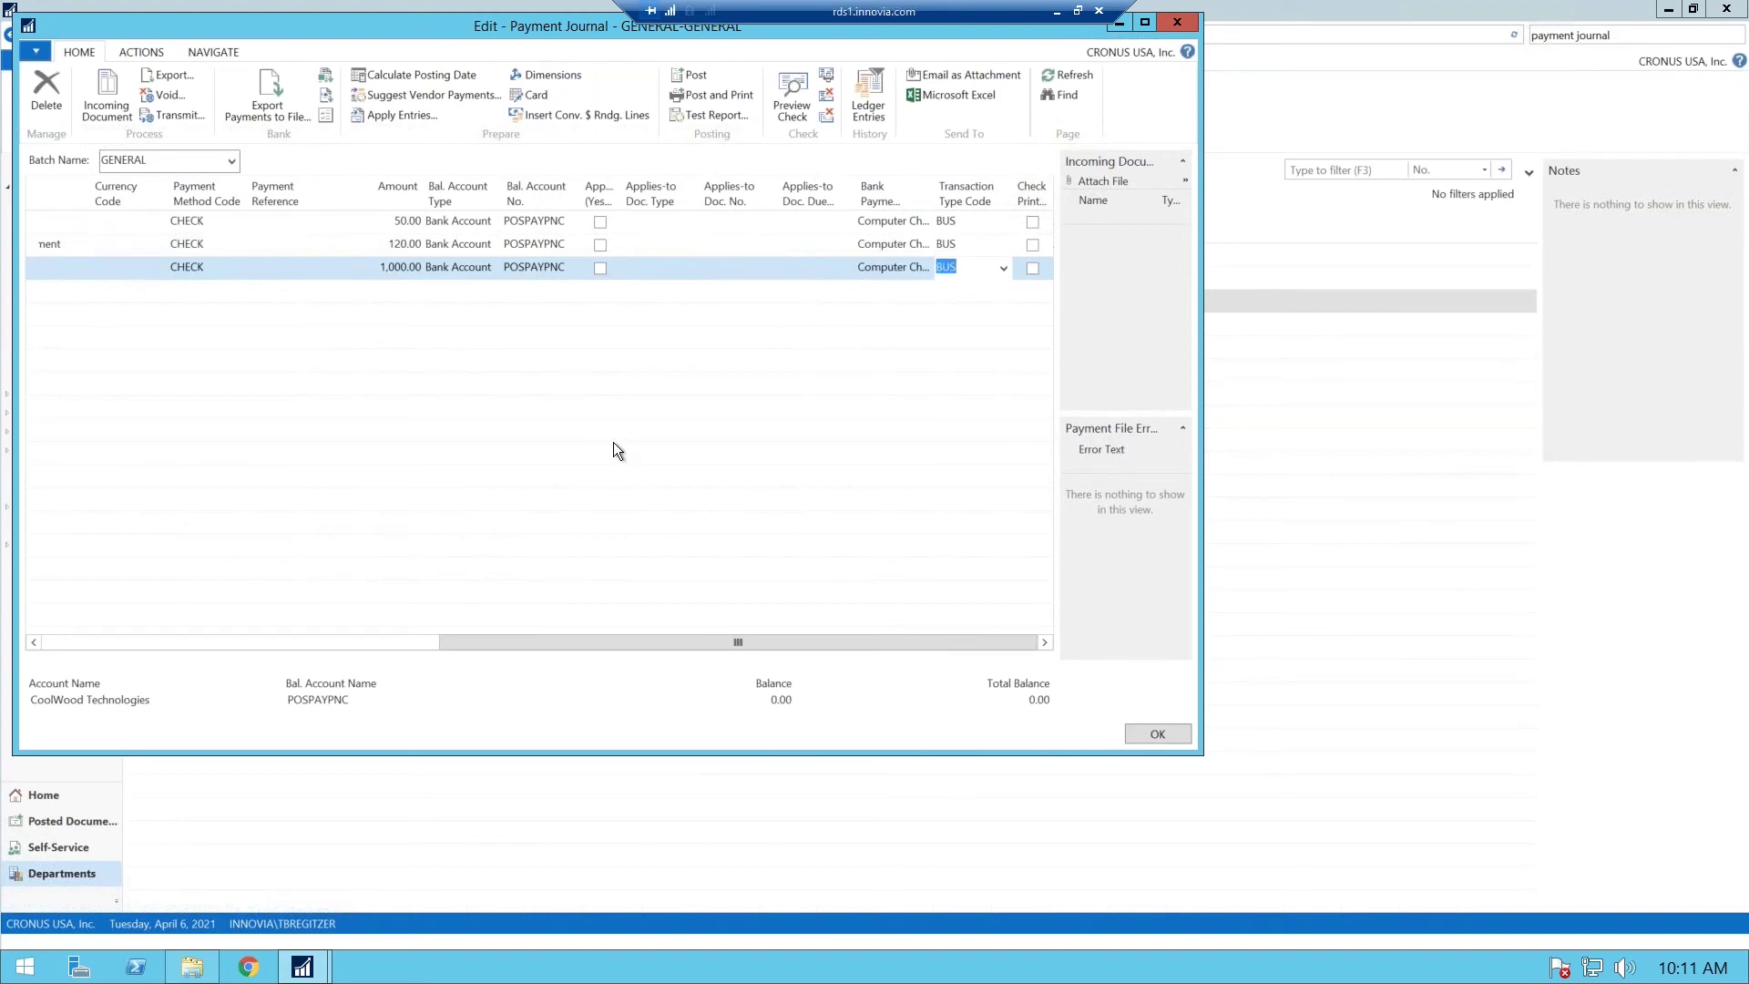
- Run the Check report, review its options and journal line filters, and print to PDF
{"action": "left_click", "coordinate": [827, 71]}
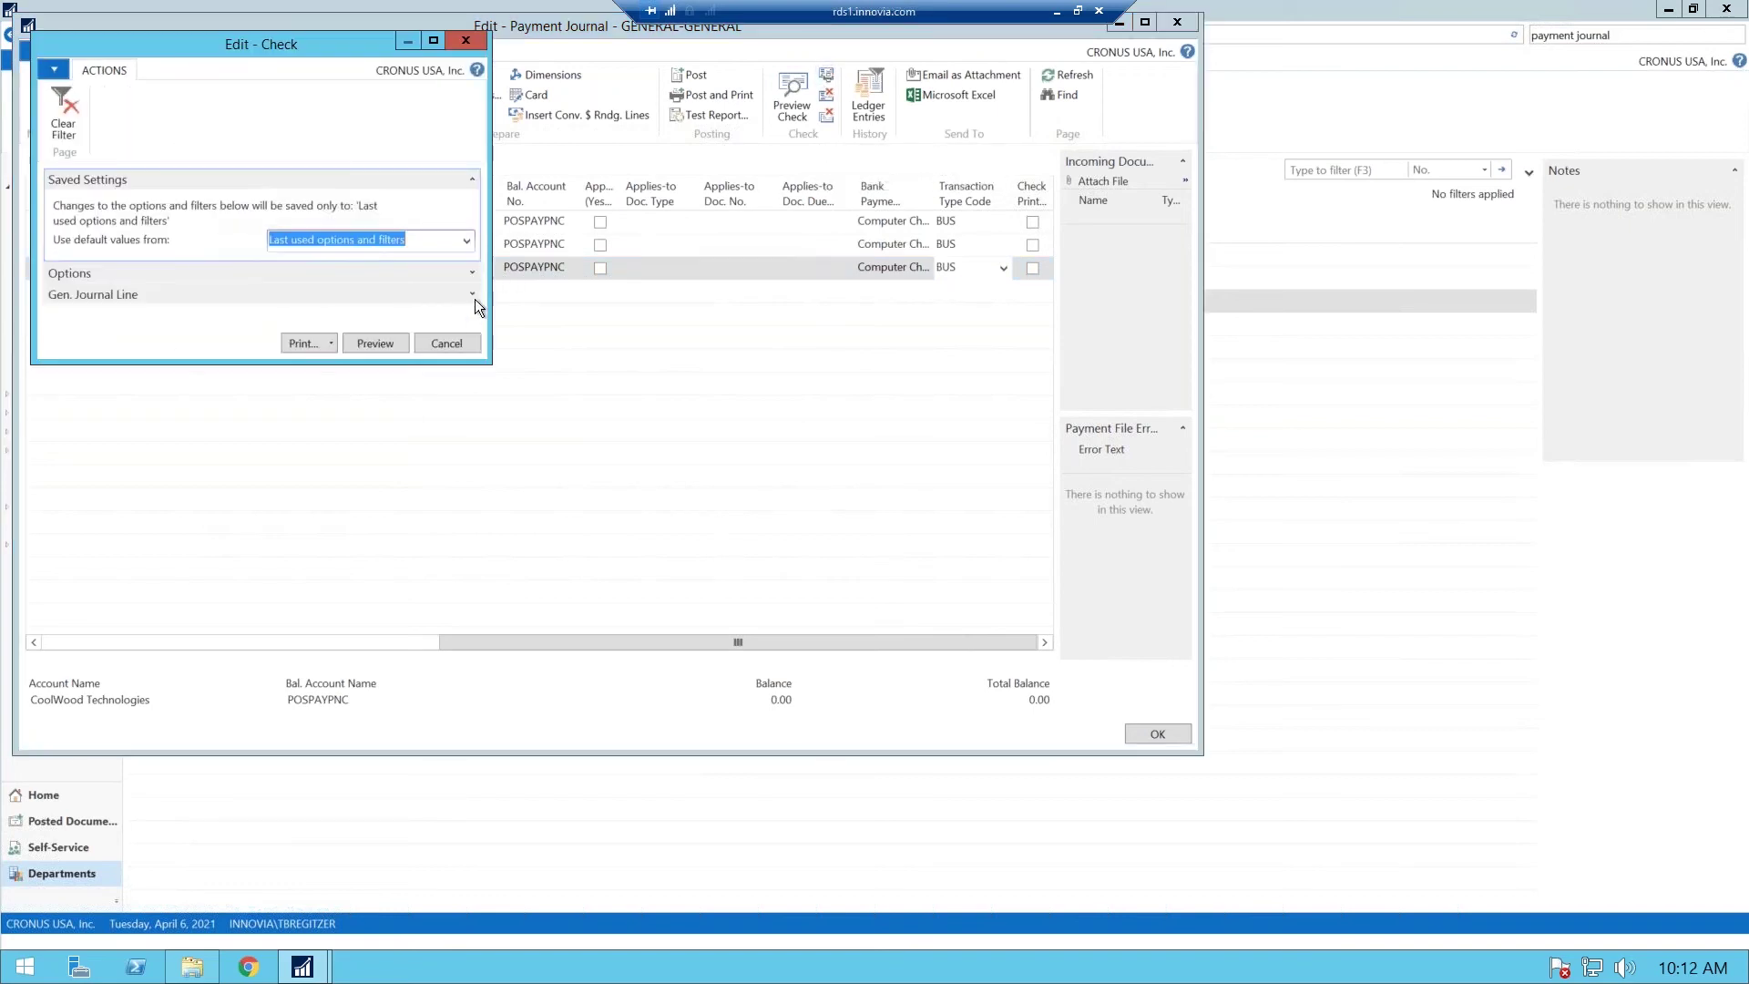
{"action": "left_click", "coordinate": [477, 271]}
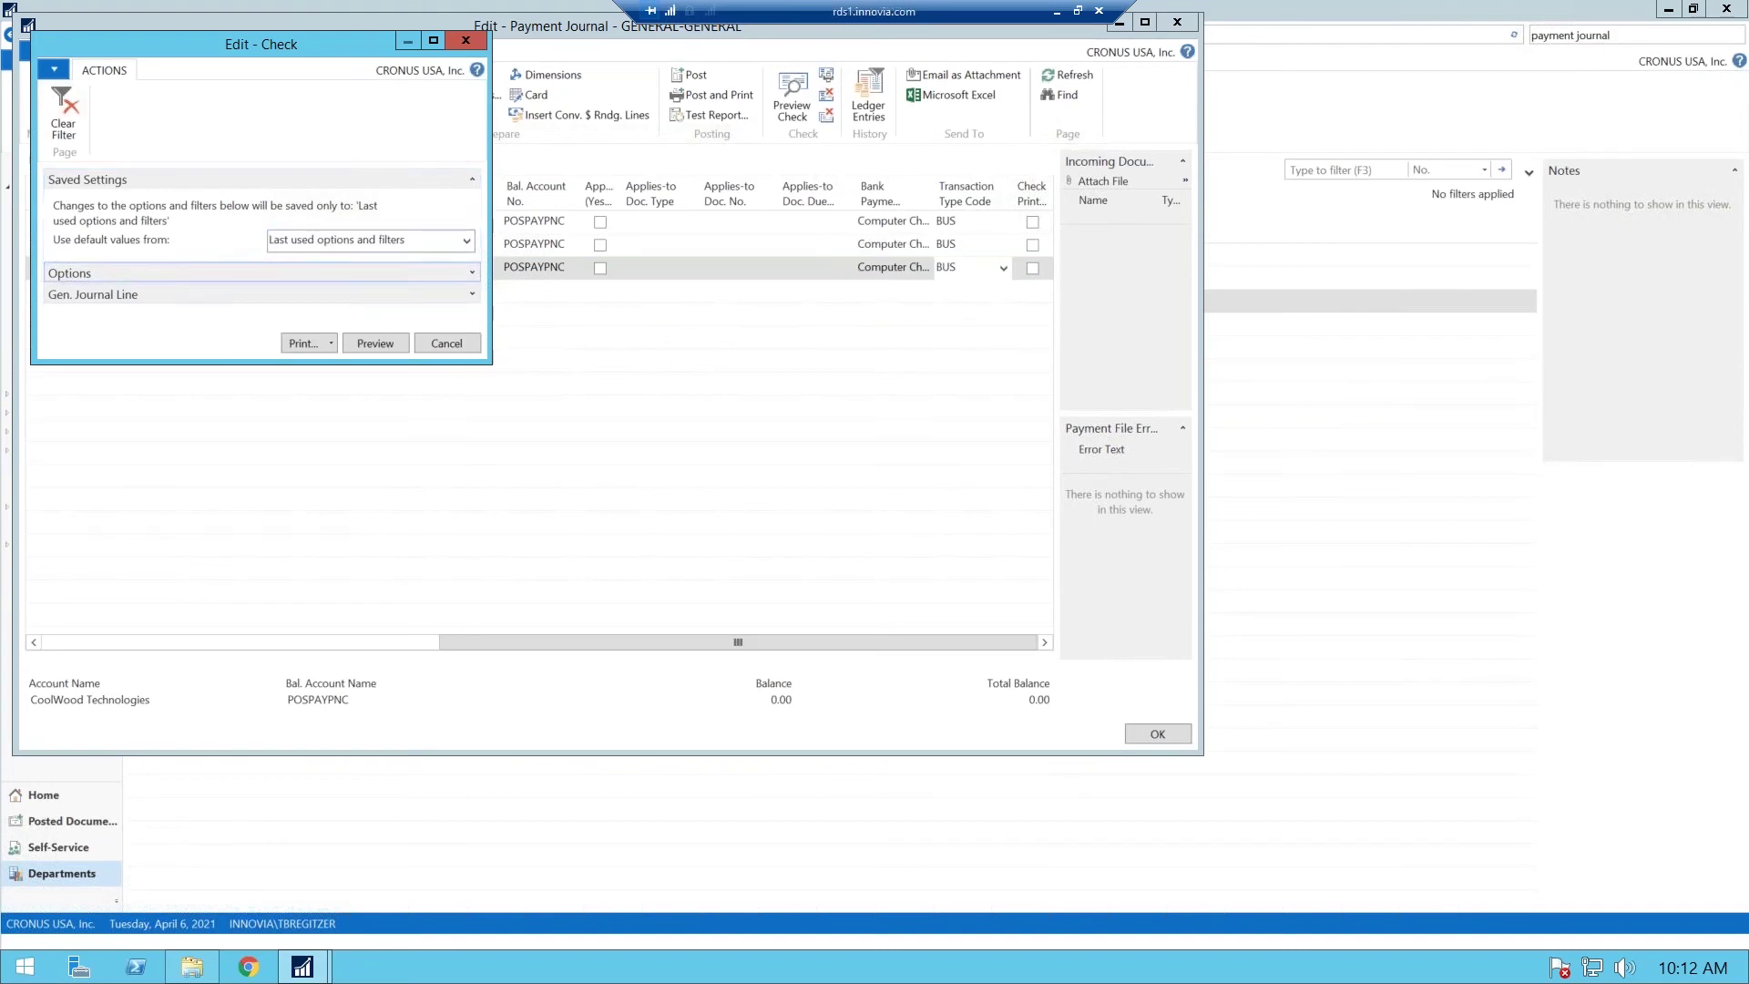
{"action": "left_click_drag", "start_coordinate": [492, 364], "coordinate": [707, 520]}
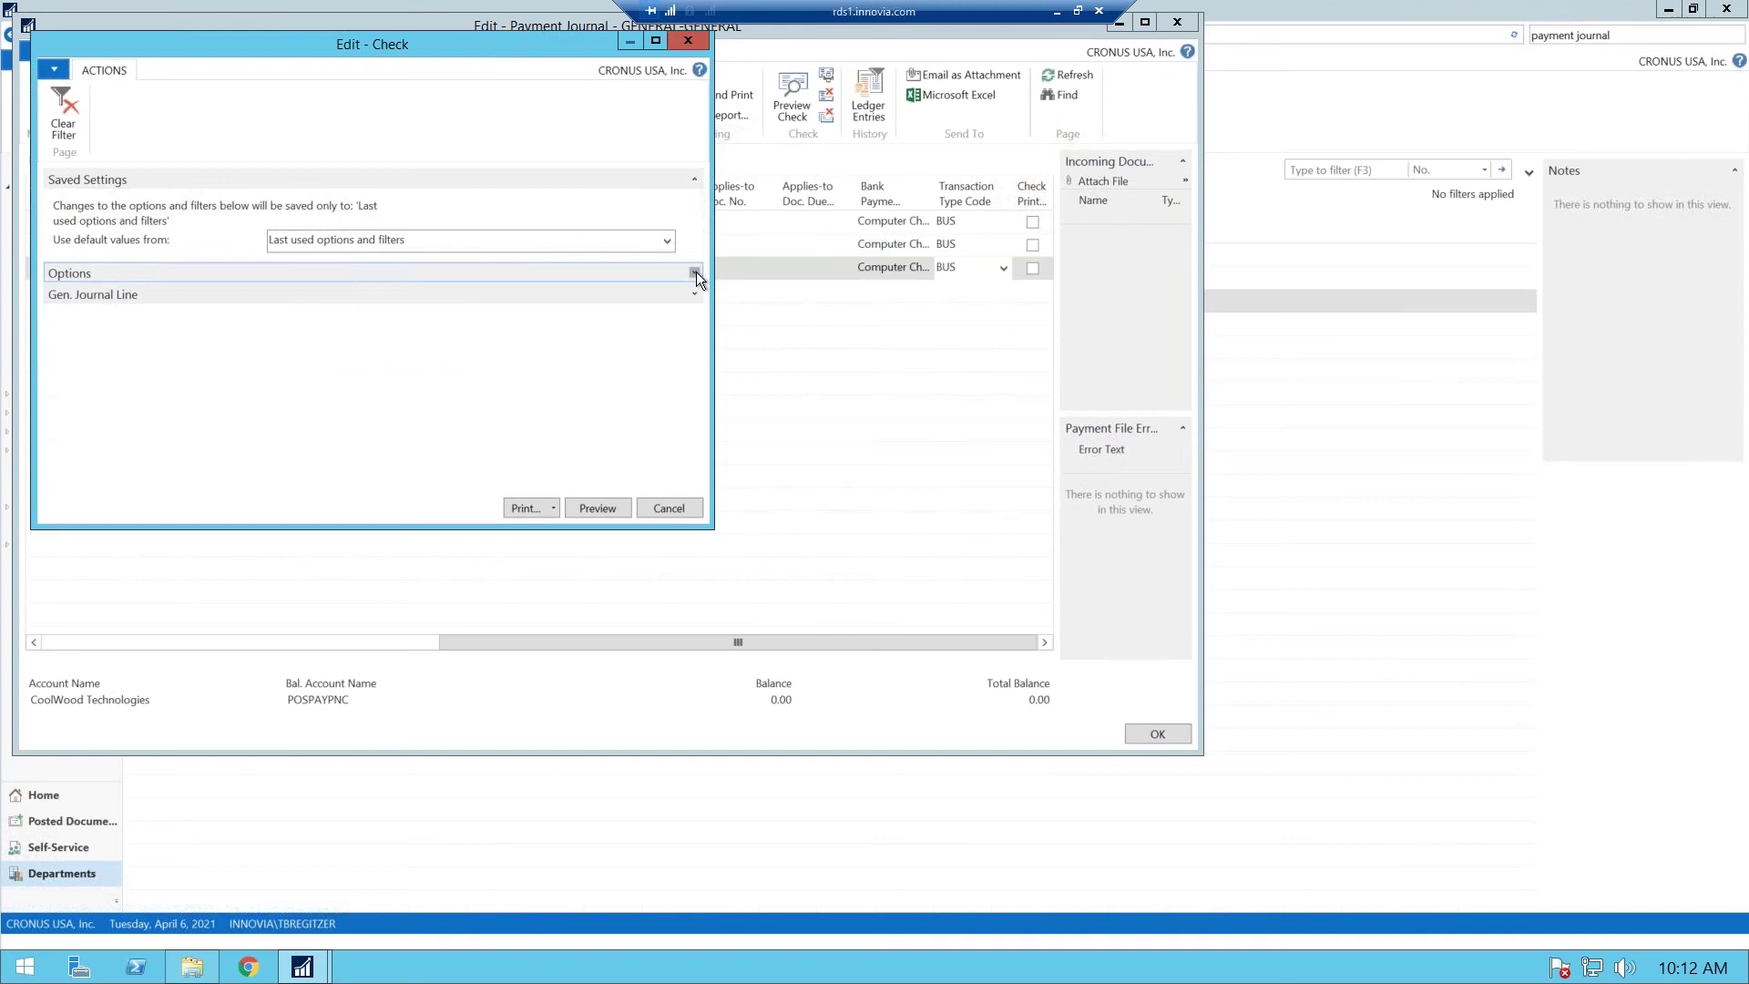
{"action": "left_click", "coordinate": [696, 272]}
{"action": "left_click", "coordinate": [339, 323]}
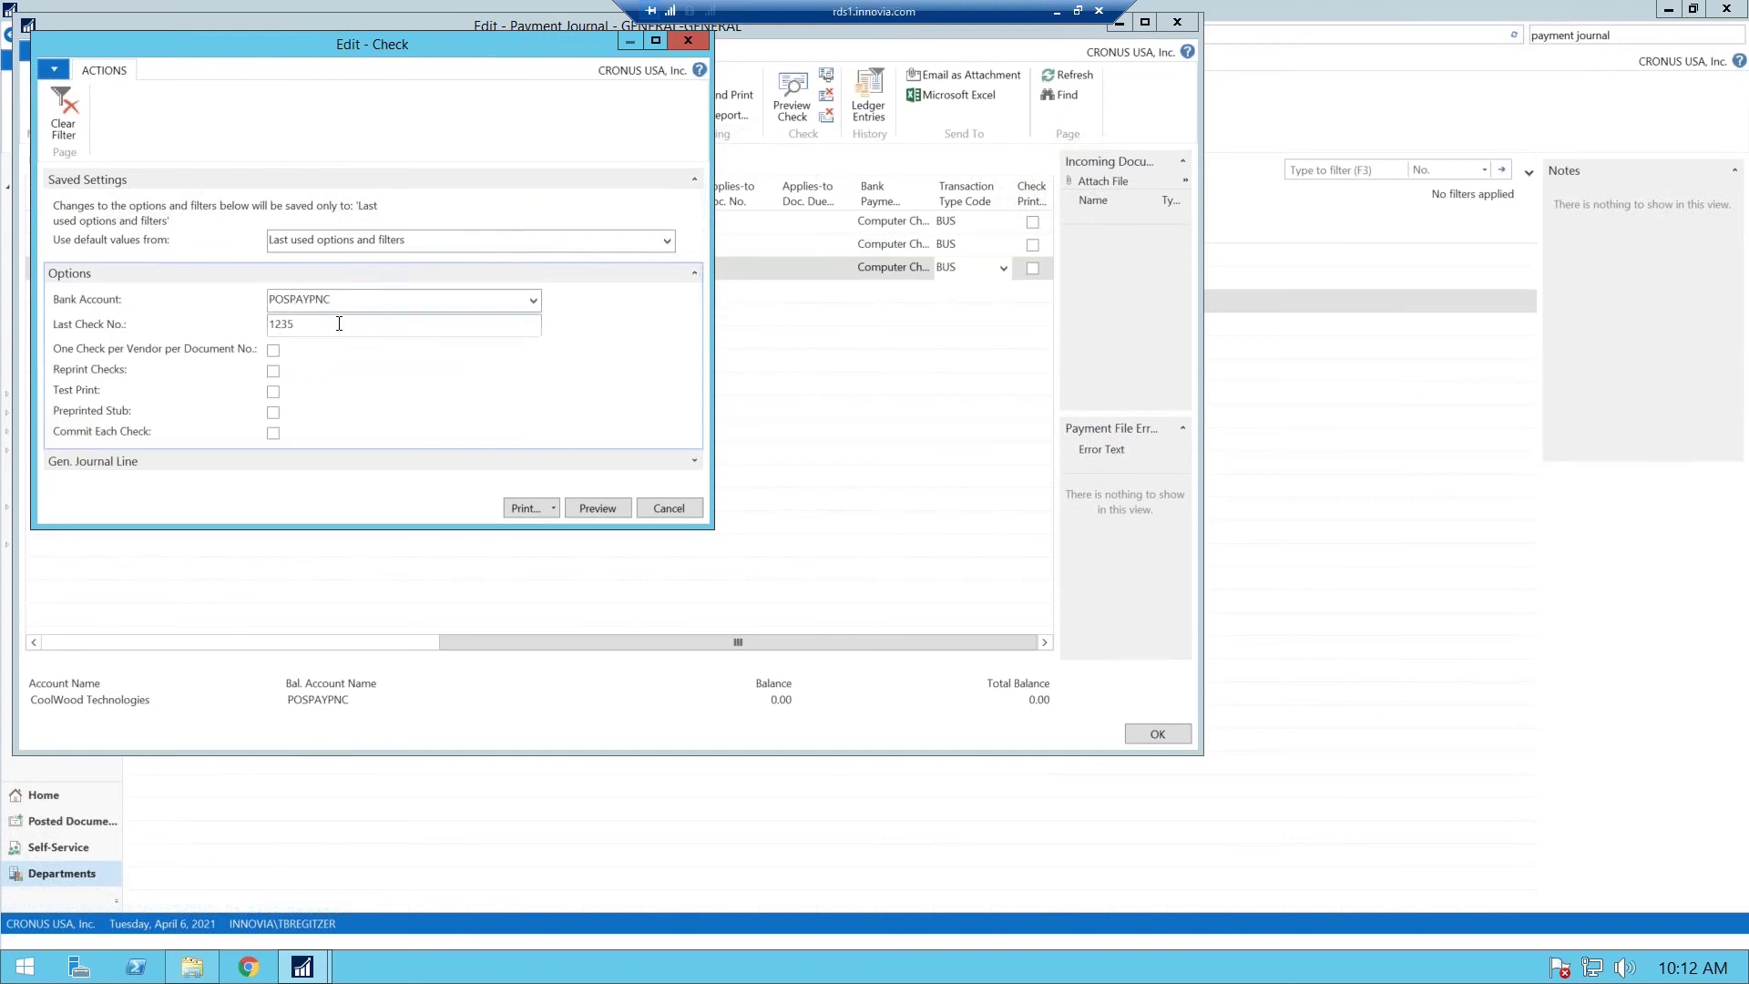
{"action": "left_click", "coordinate": [695, 273]}
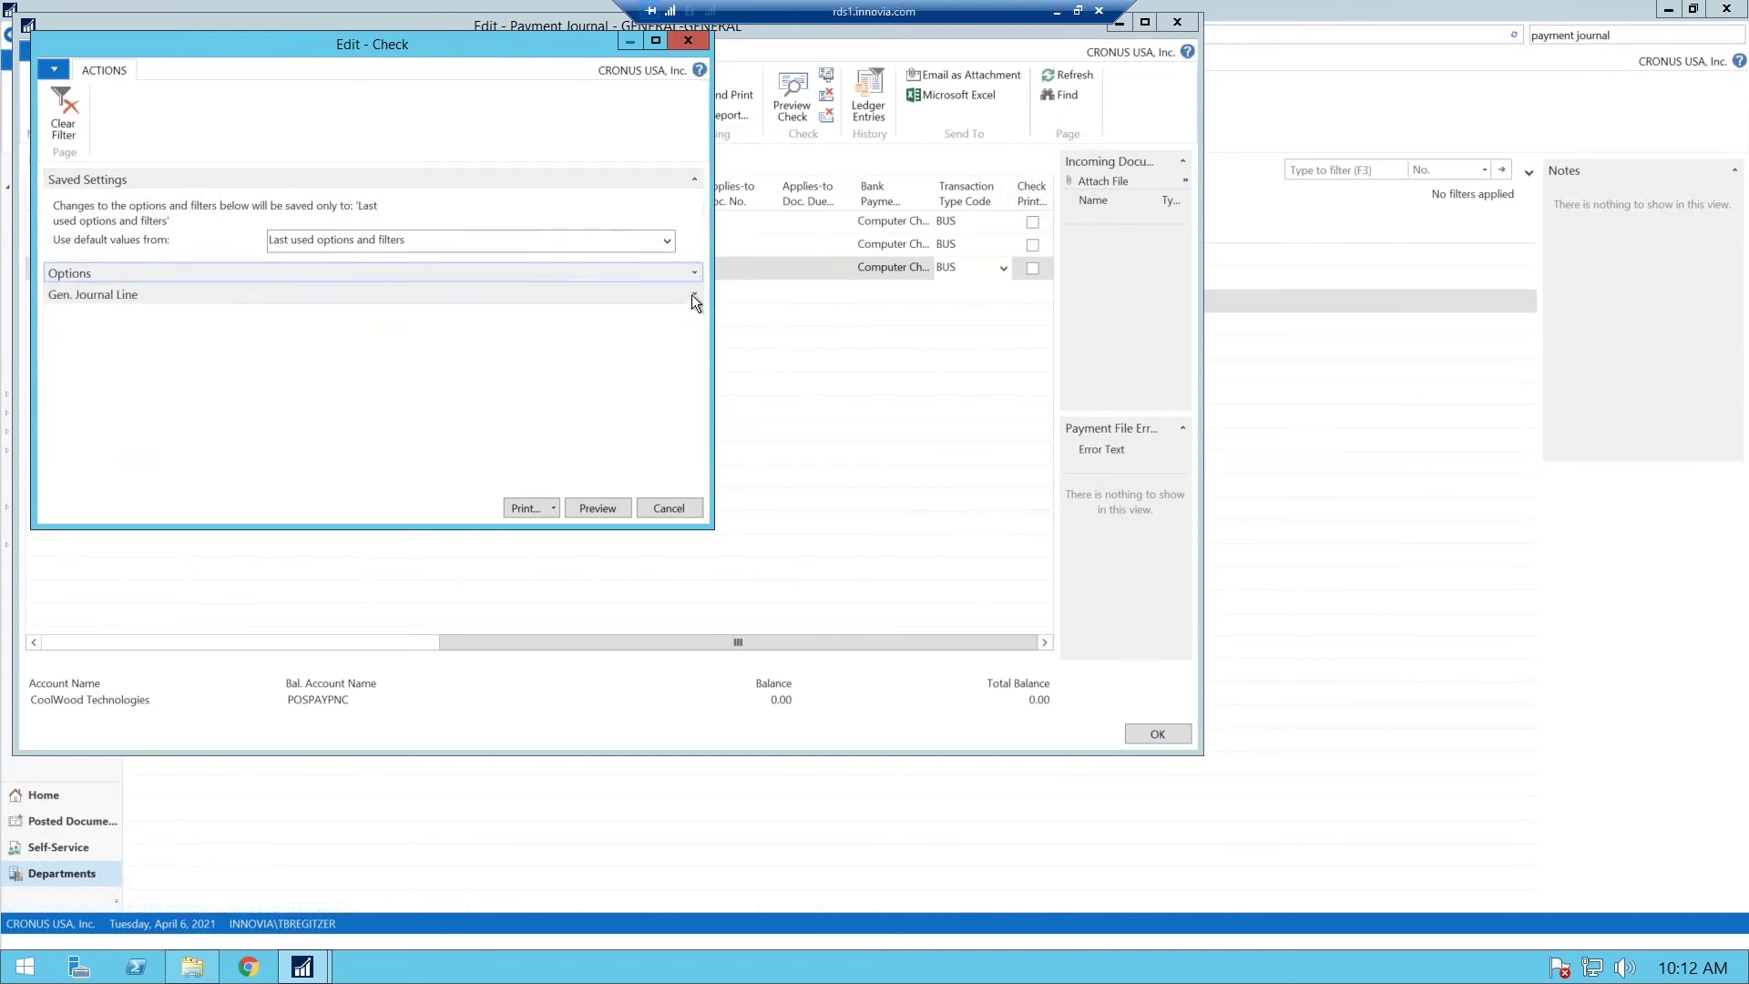
{"action": "left_click", "coordinate": [693, 293]}
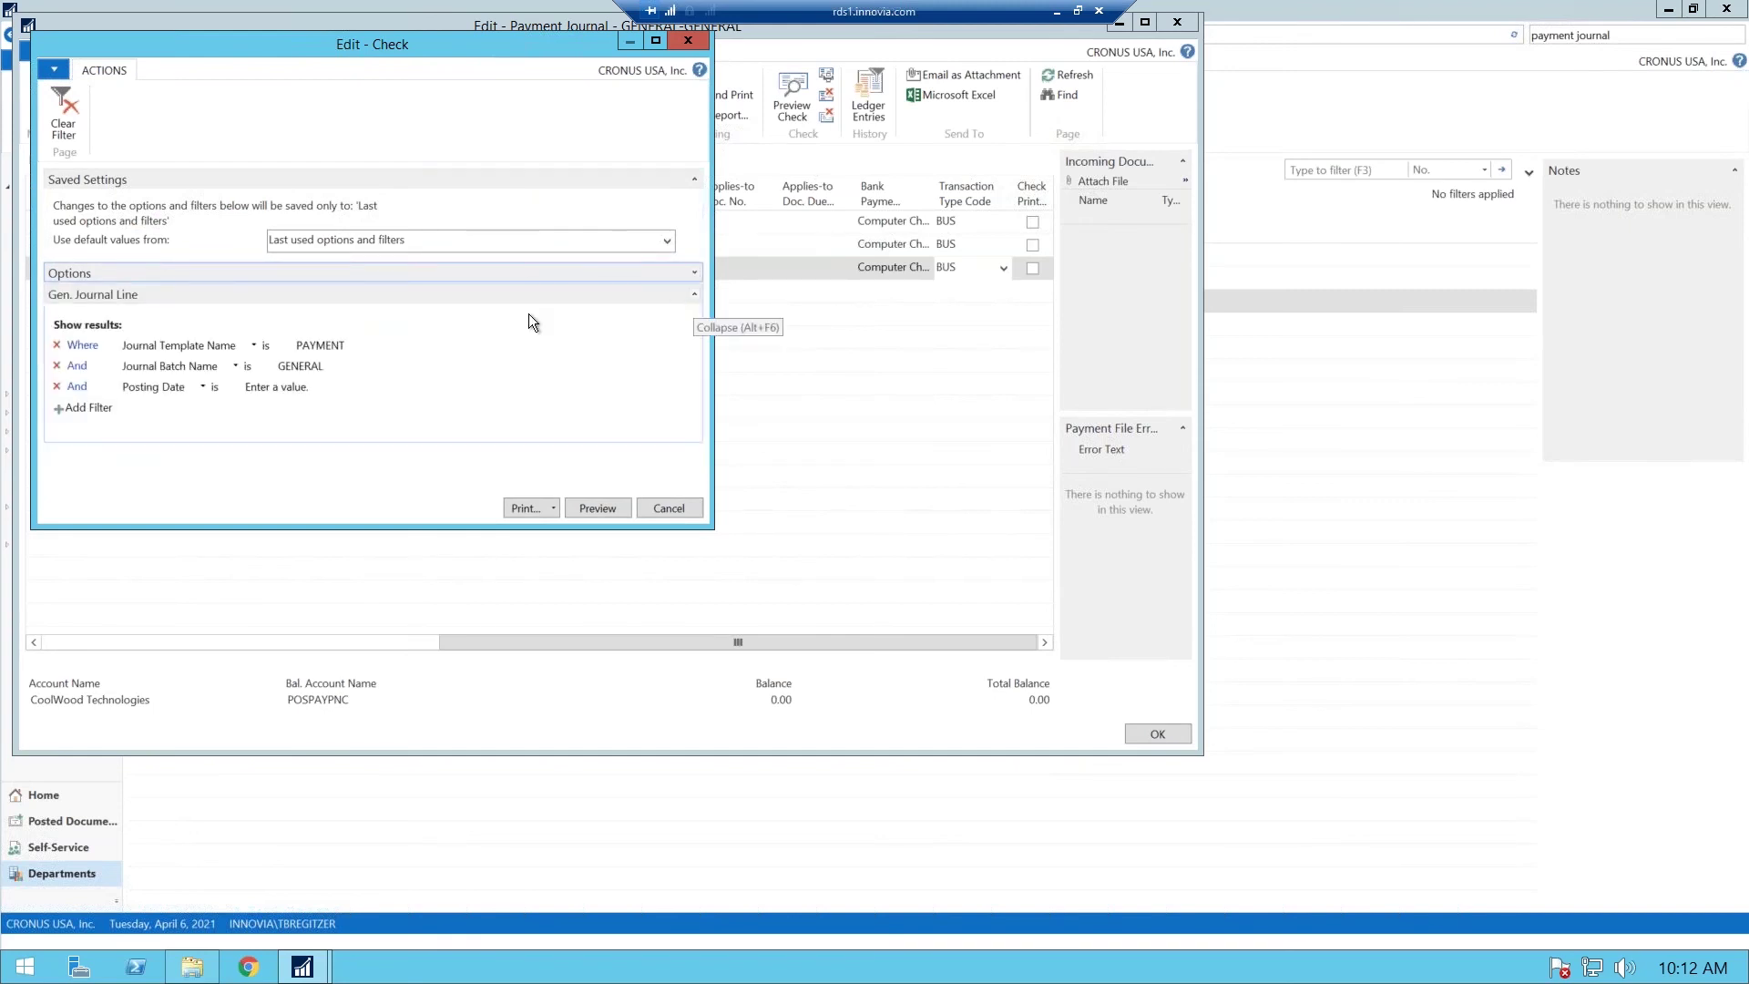
{"action": "left_click", "coordinate": [694, 295]}
{"action": "left_click", "coordinate": [552, 510]}
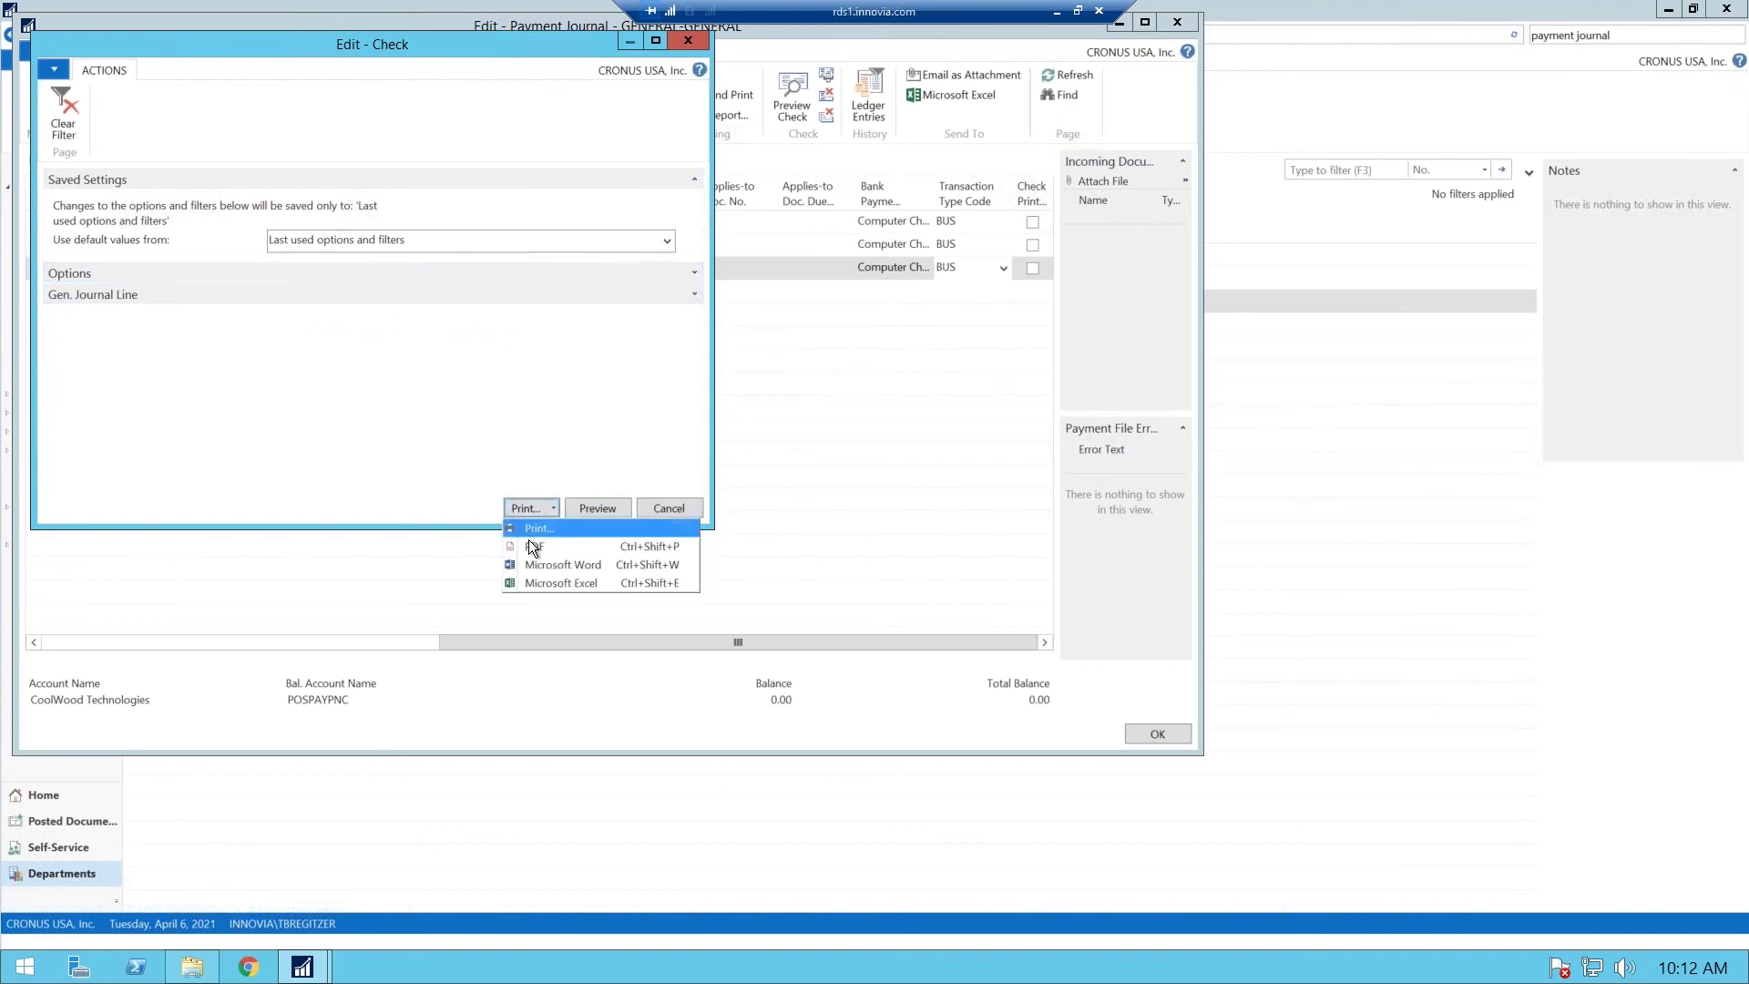
{"action": "left_click", "coordinate": [533, 549]}
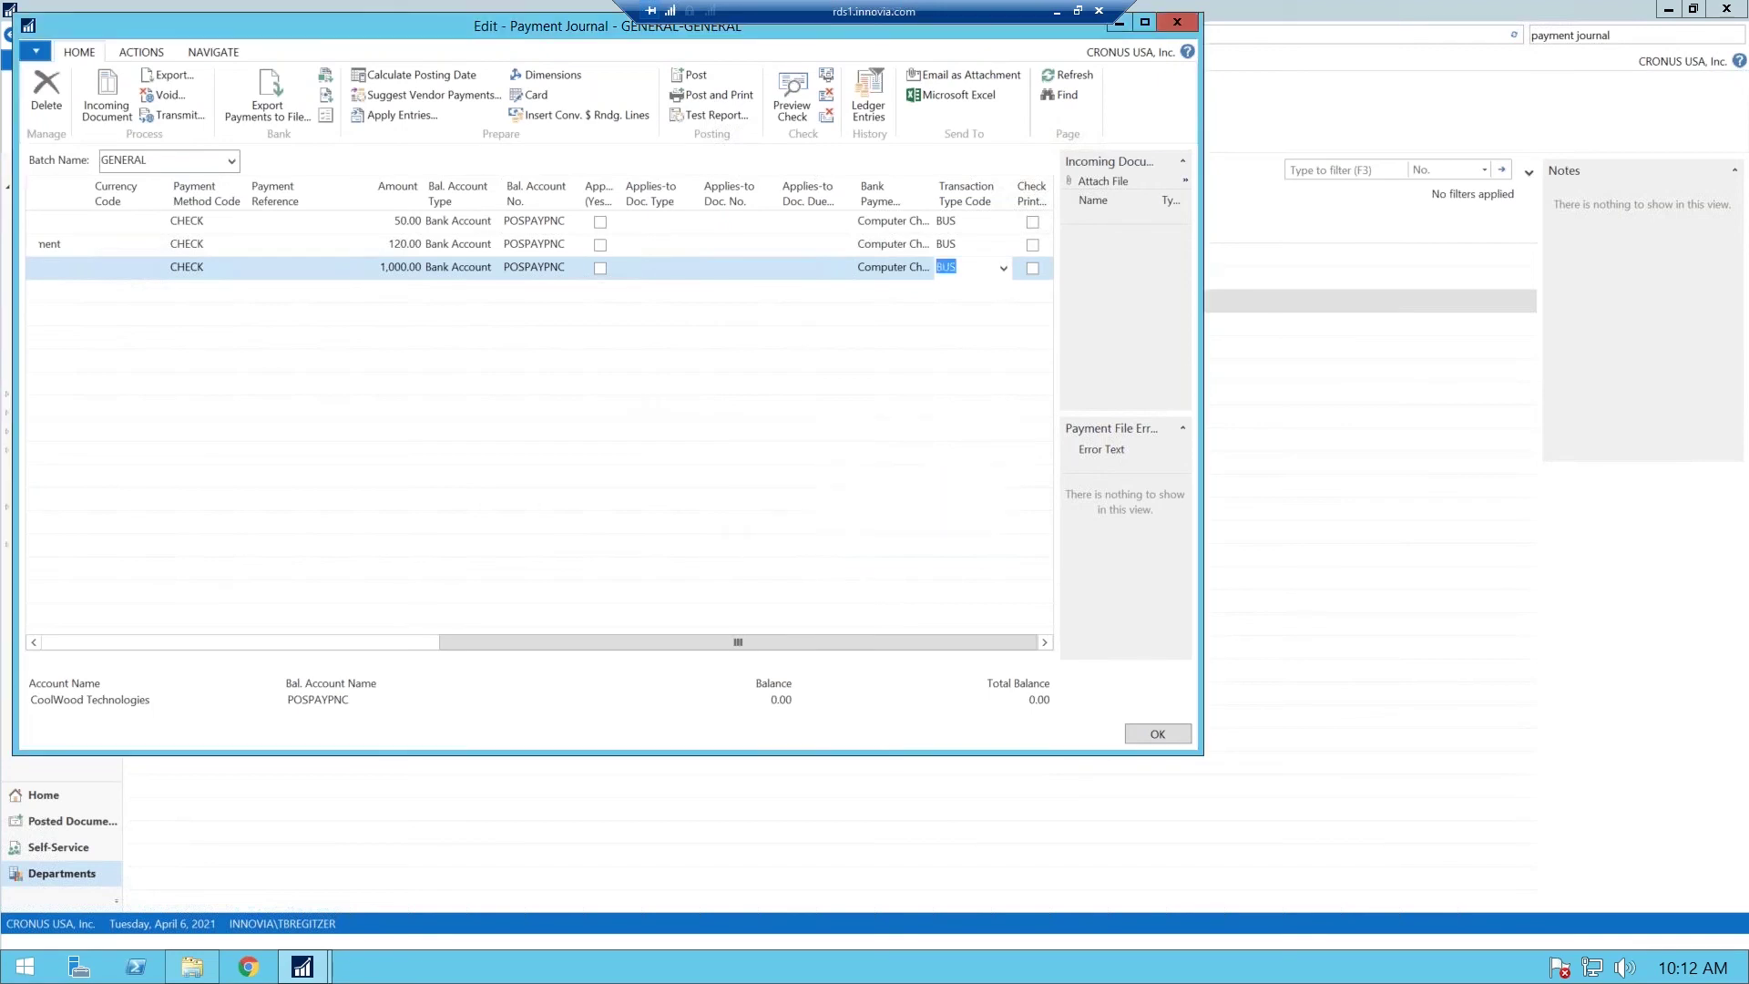
- Open Report1401.pdf, jump to the last check 1238, then return to Dynamics NAV
{"action": "left_click", "coordinate": [591, 414]}
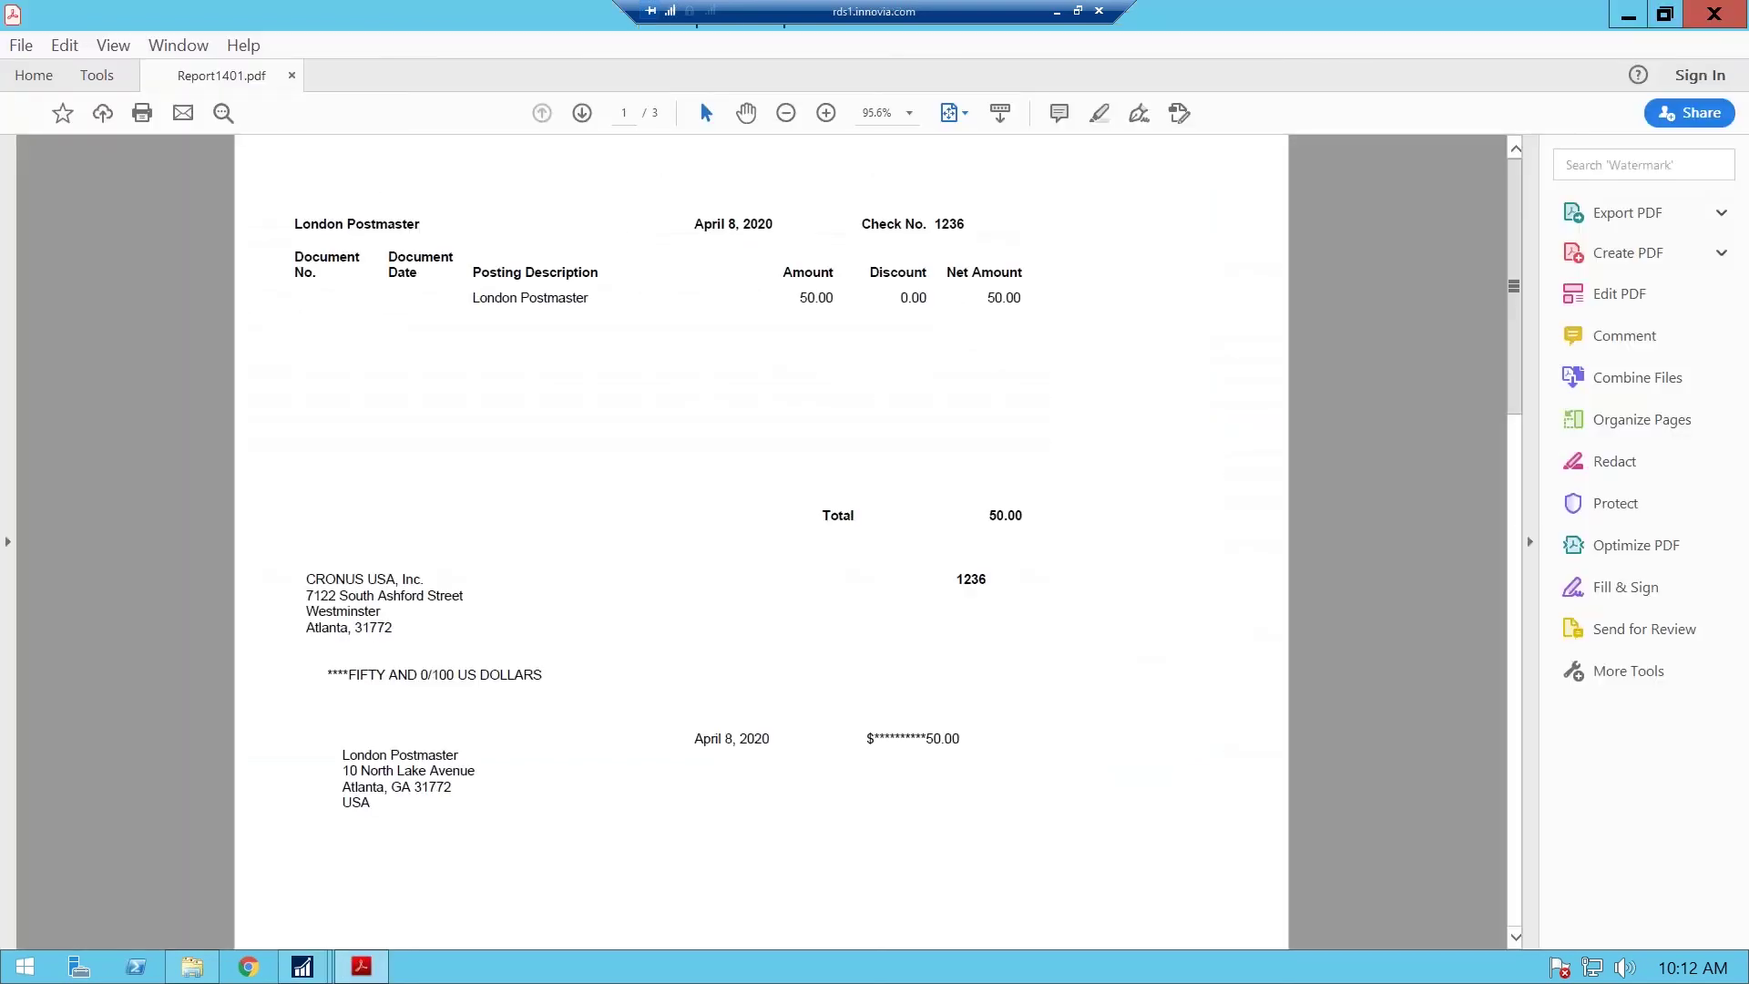
{"action": "key", "text": "End"}
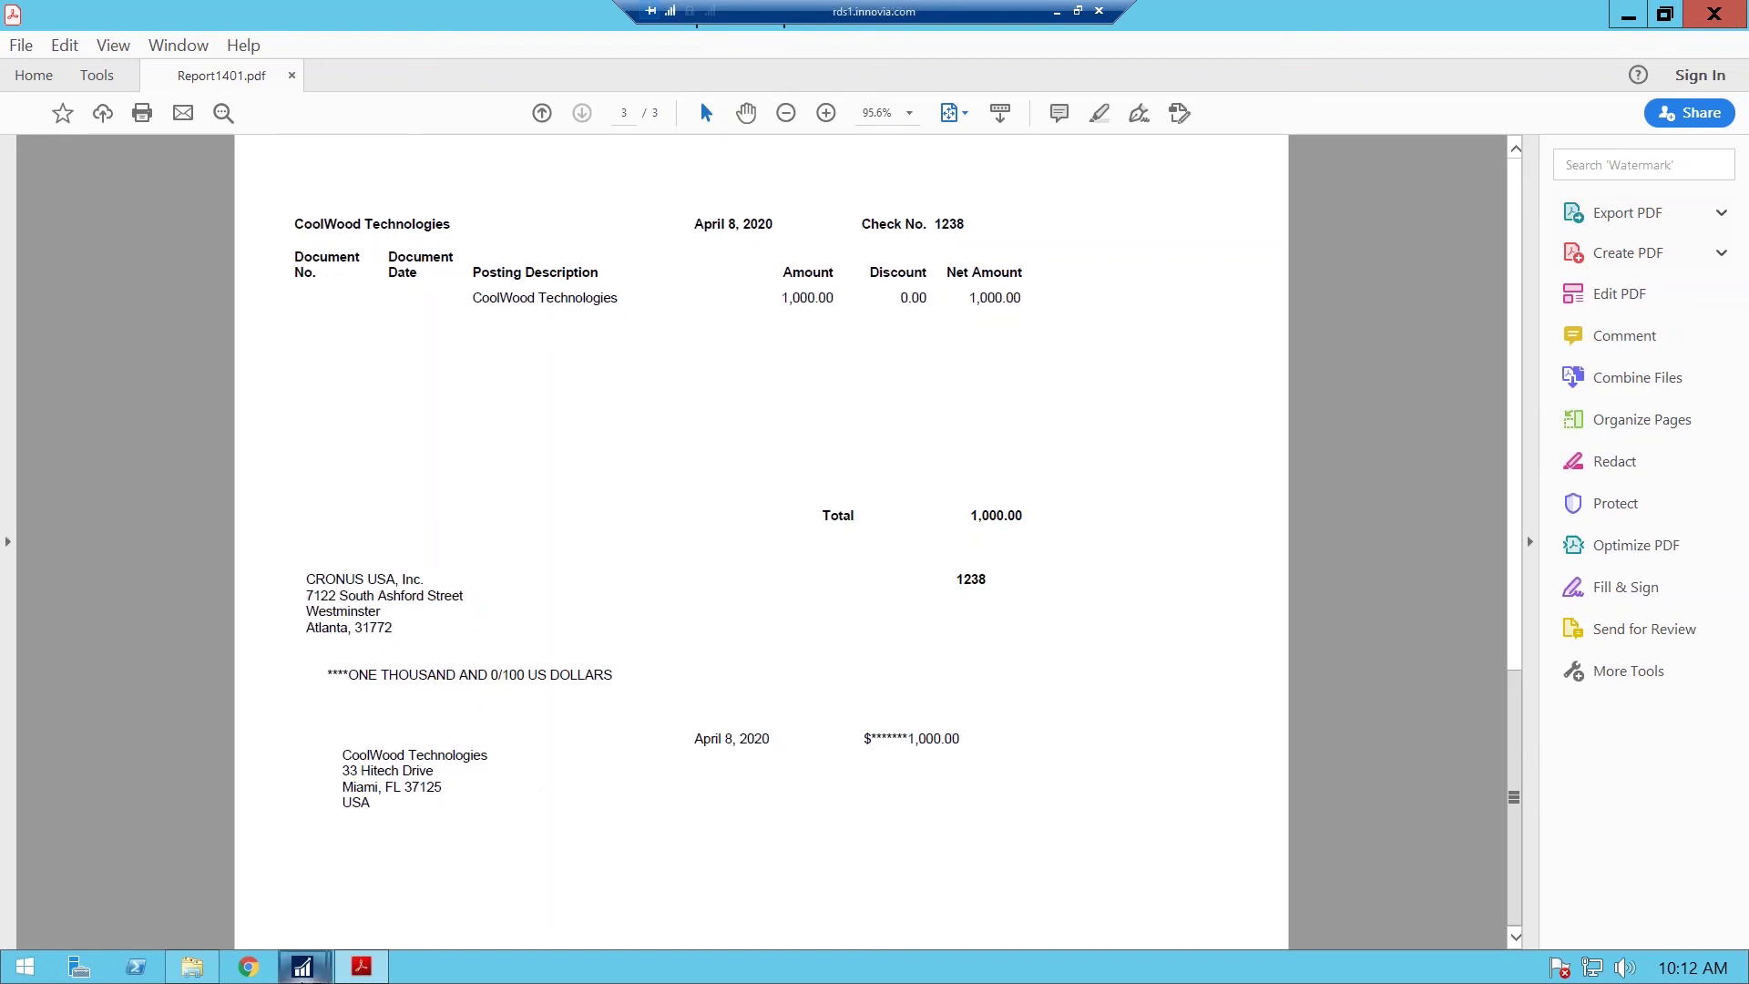
{"action": "left_click", "coordinate": [305, 969]}
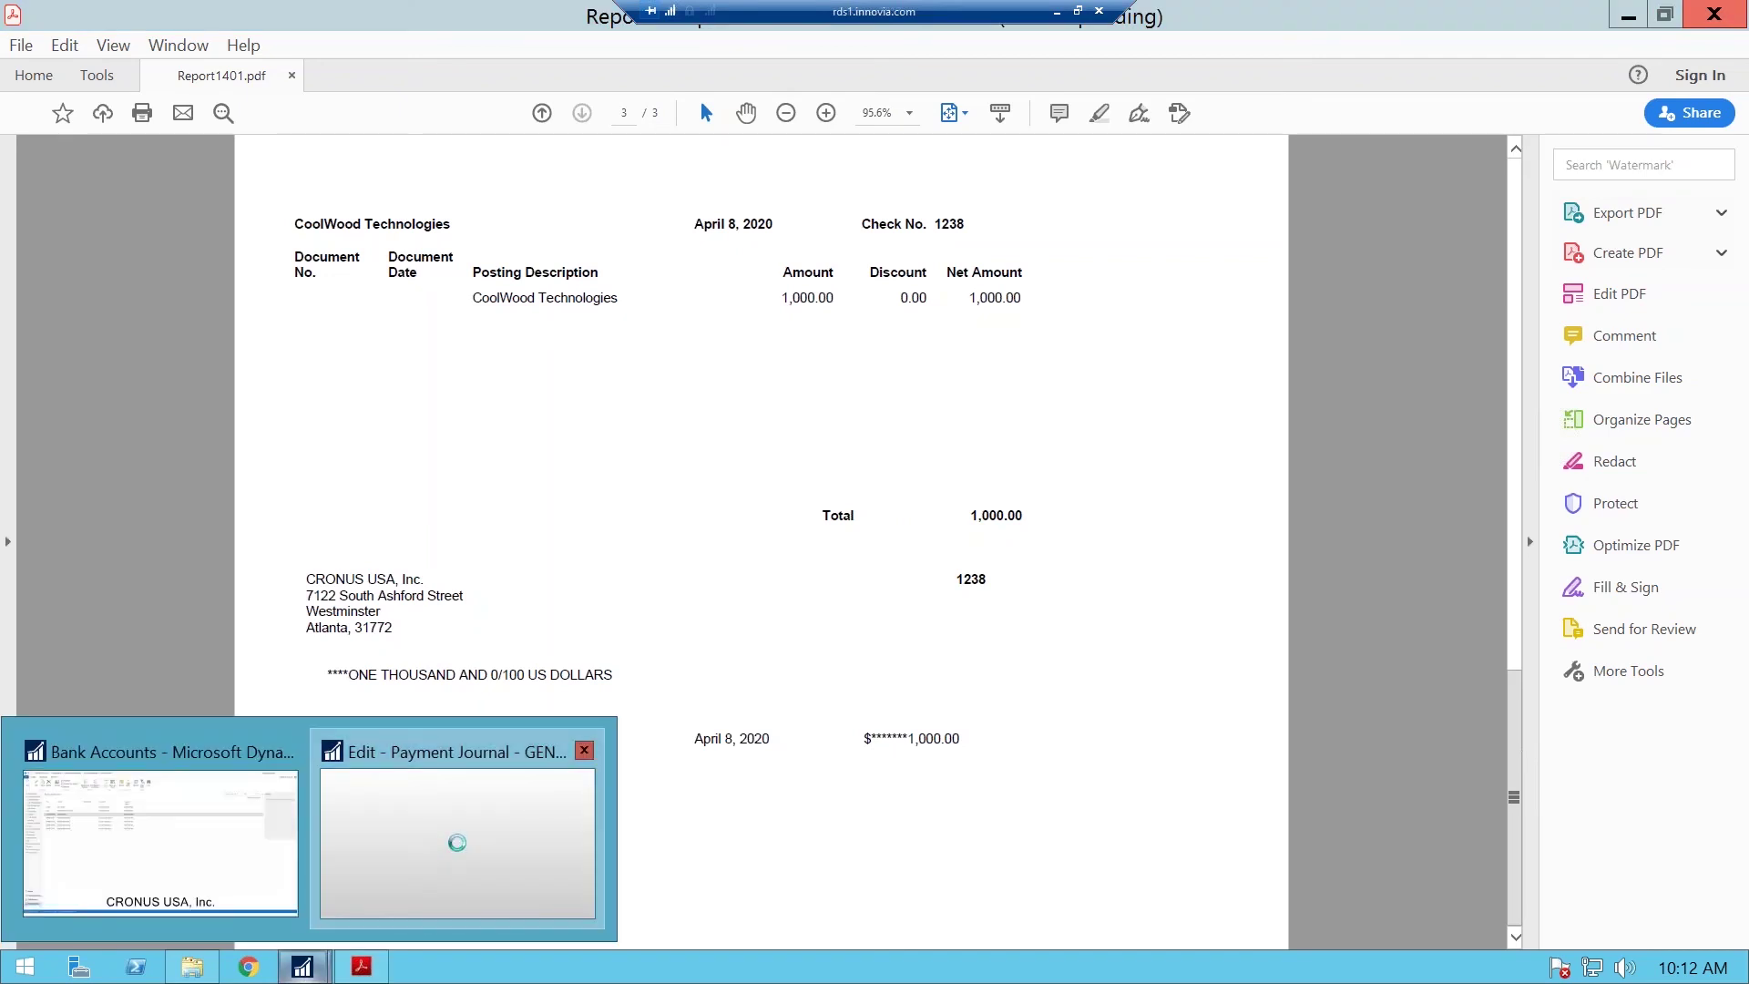
- Post the three check lines, confirm and acknowledge success, then close the Payment Journal
{"action": "left_click", "coordinate": [456, 842]}
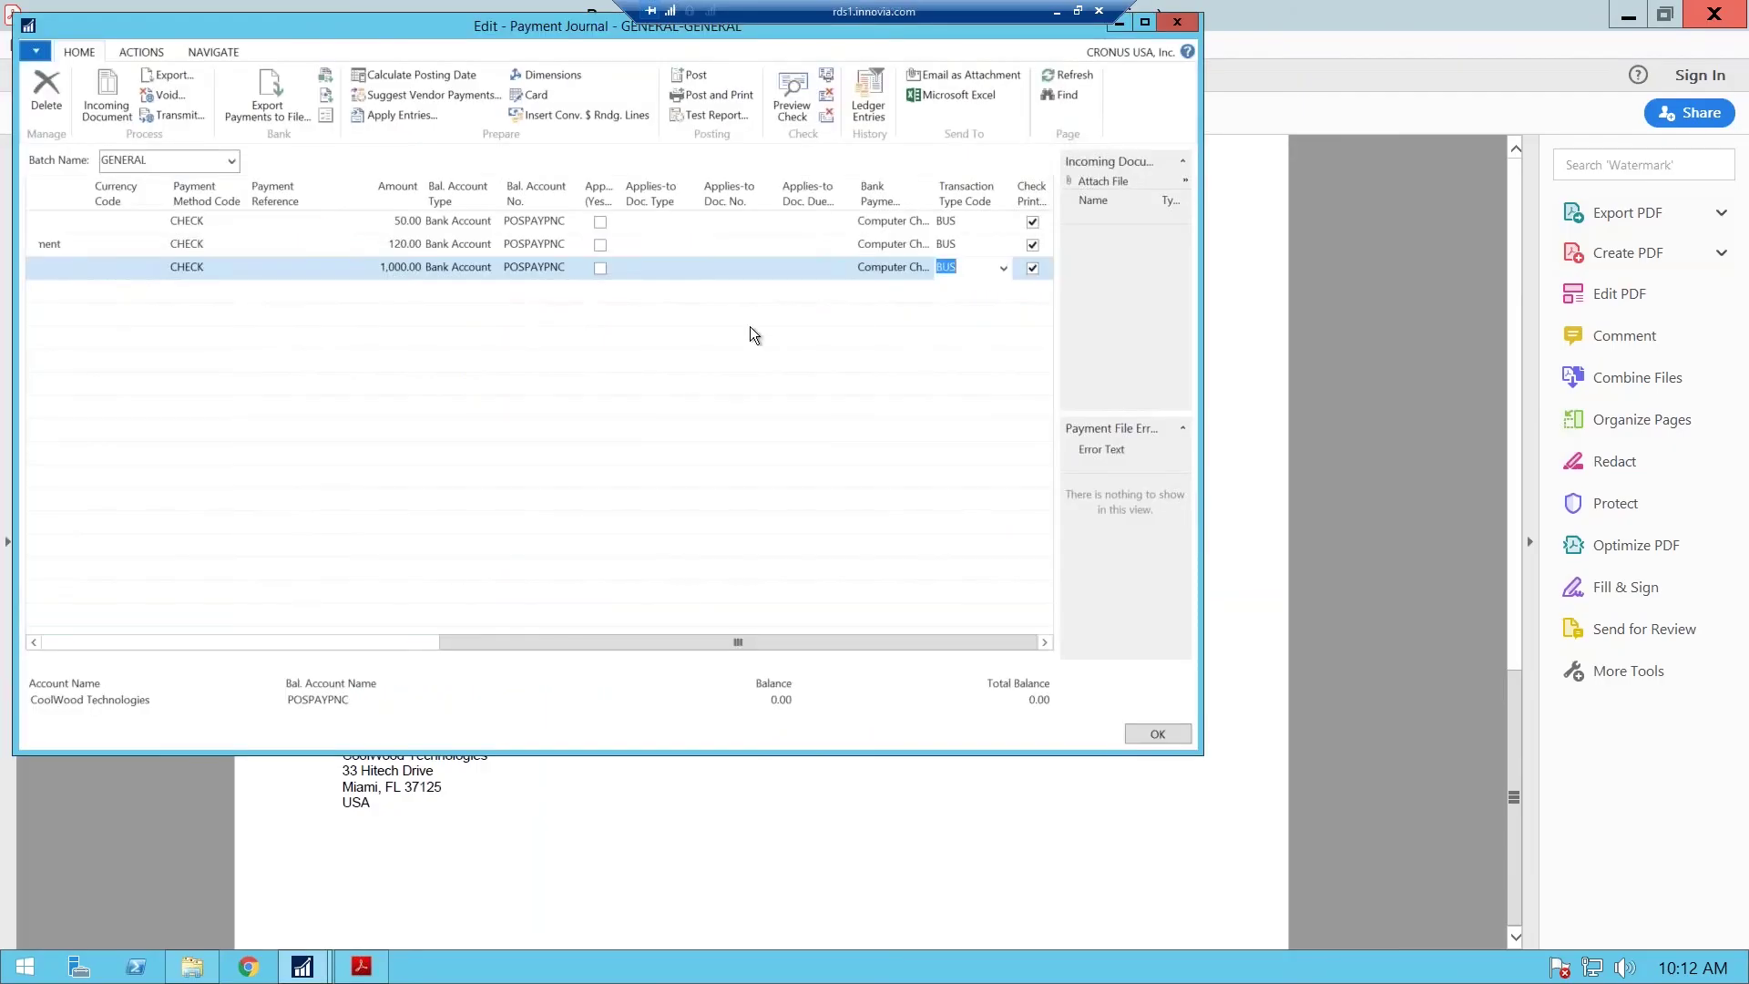
{"action": "left_click", "coordinate": [139, 55]}
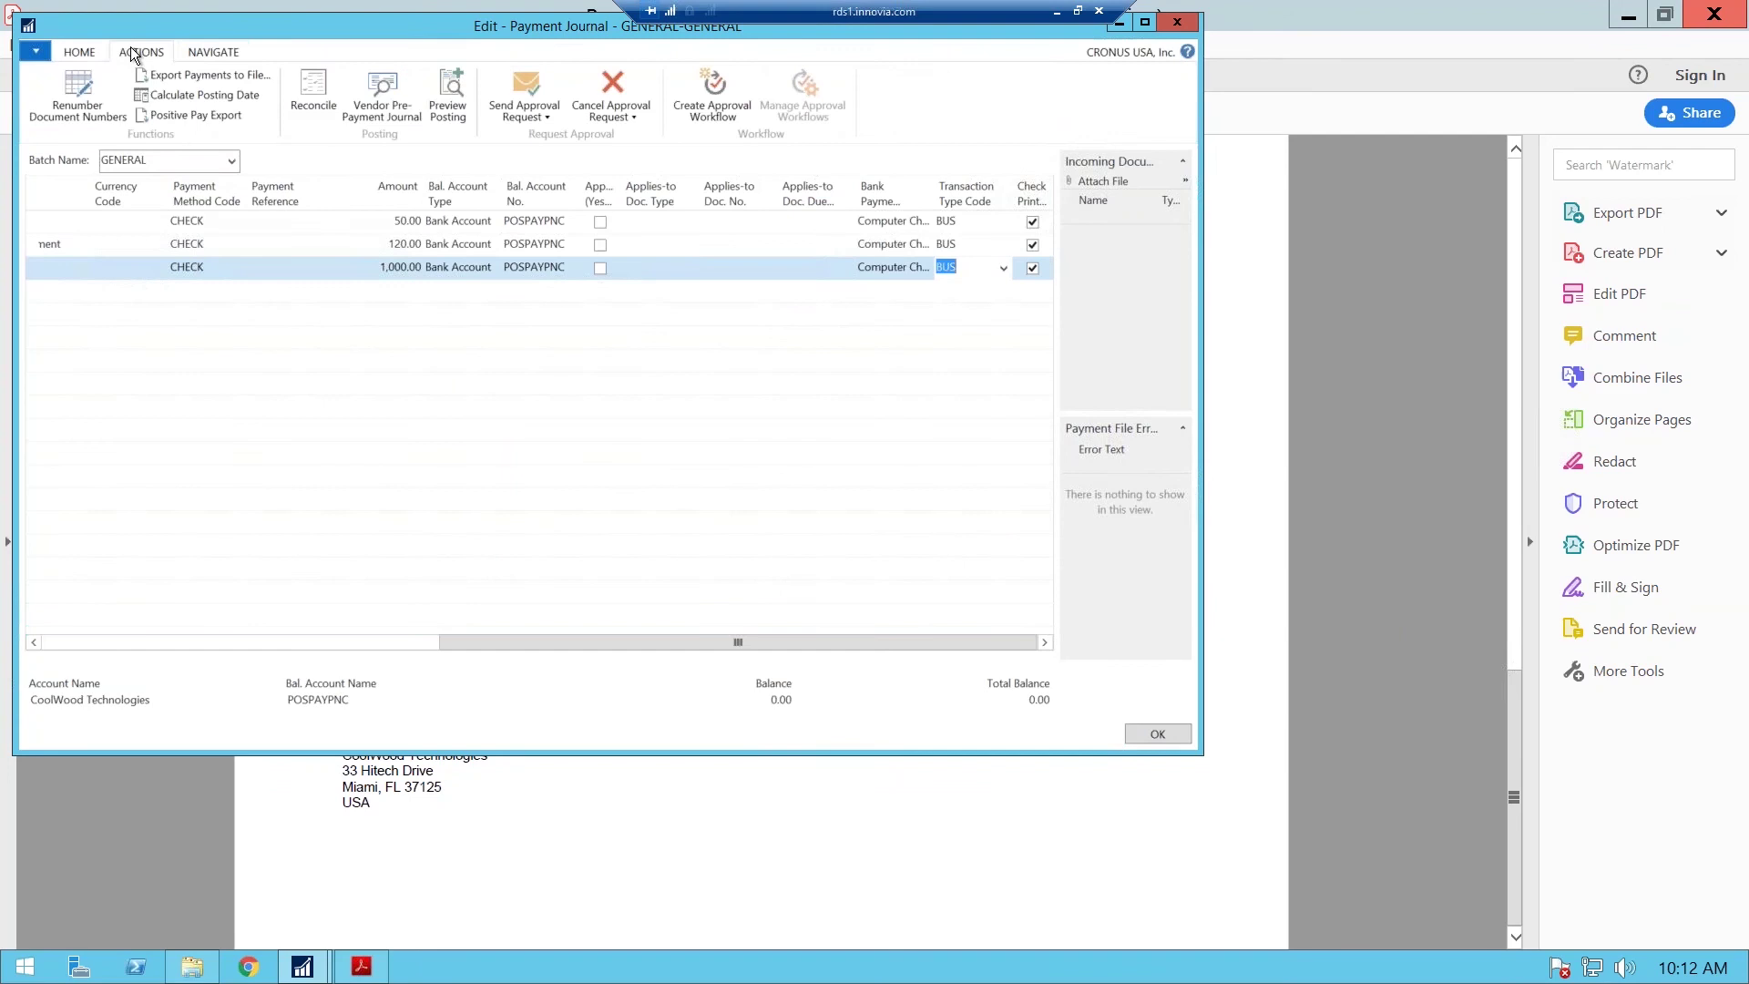
{"action": "left_click", "coordinate": [93, 53]}
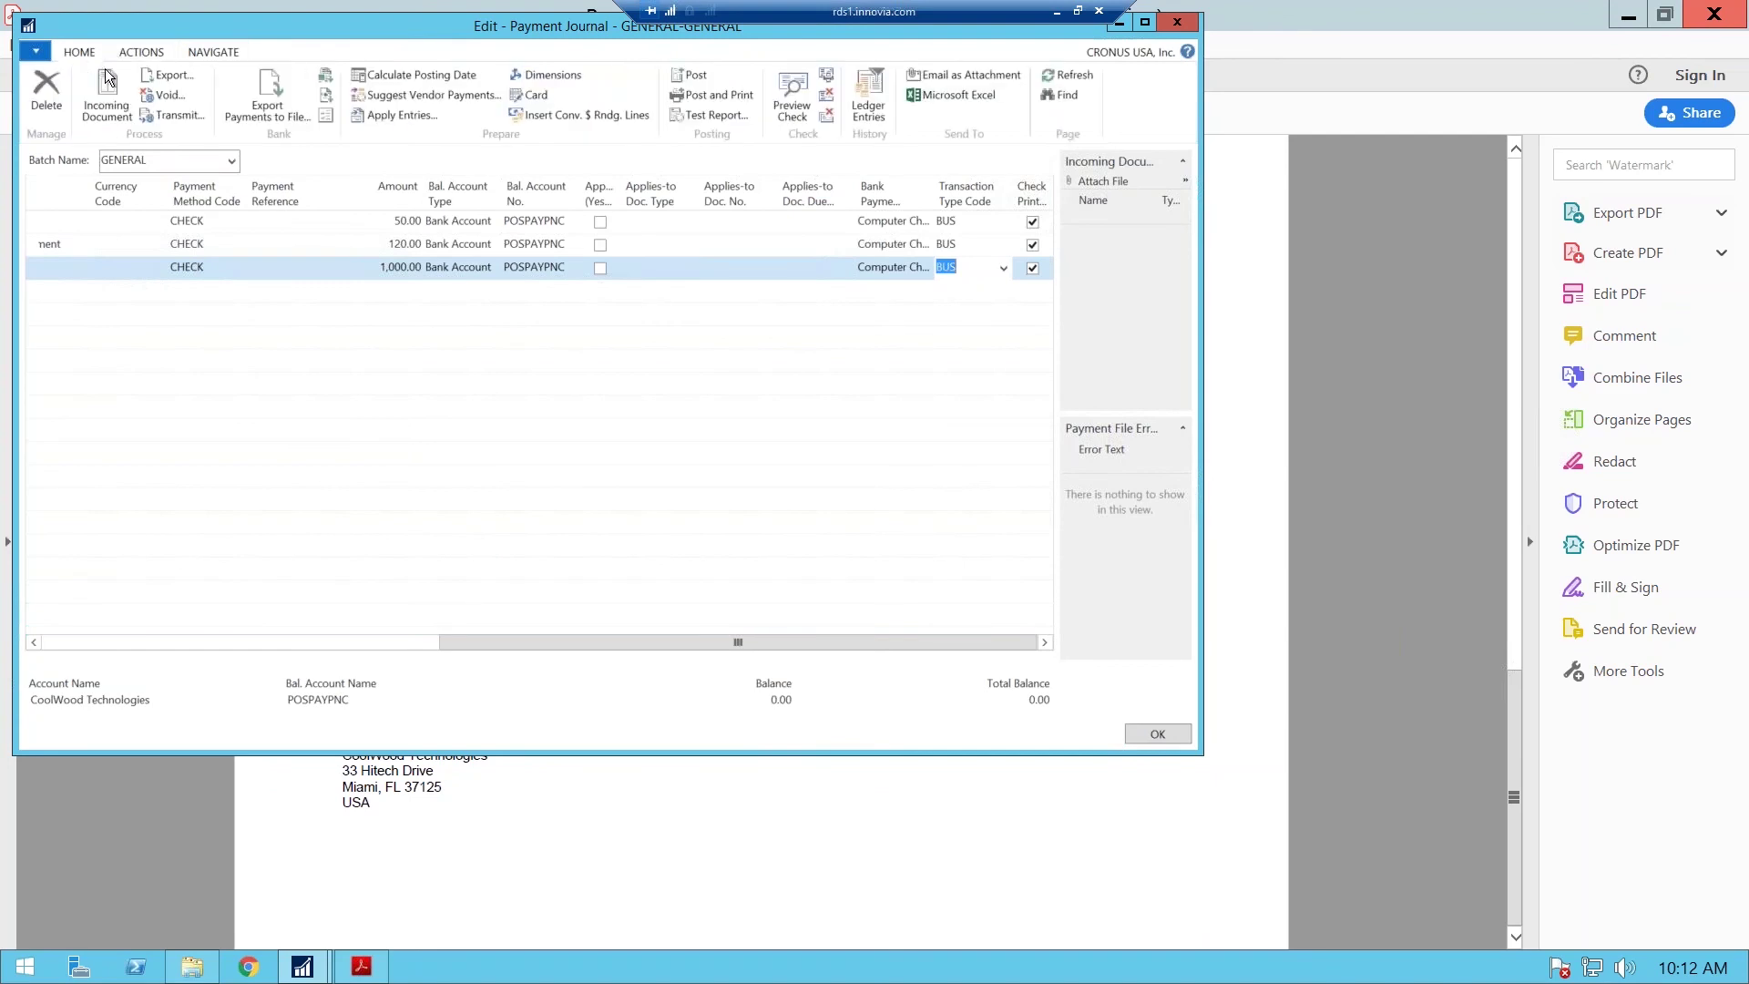
{"action": "left_click", "coordinate": [698, 79]}
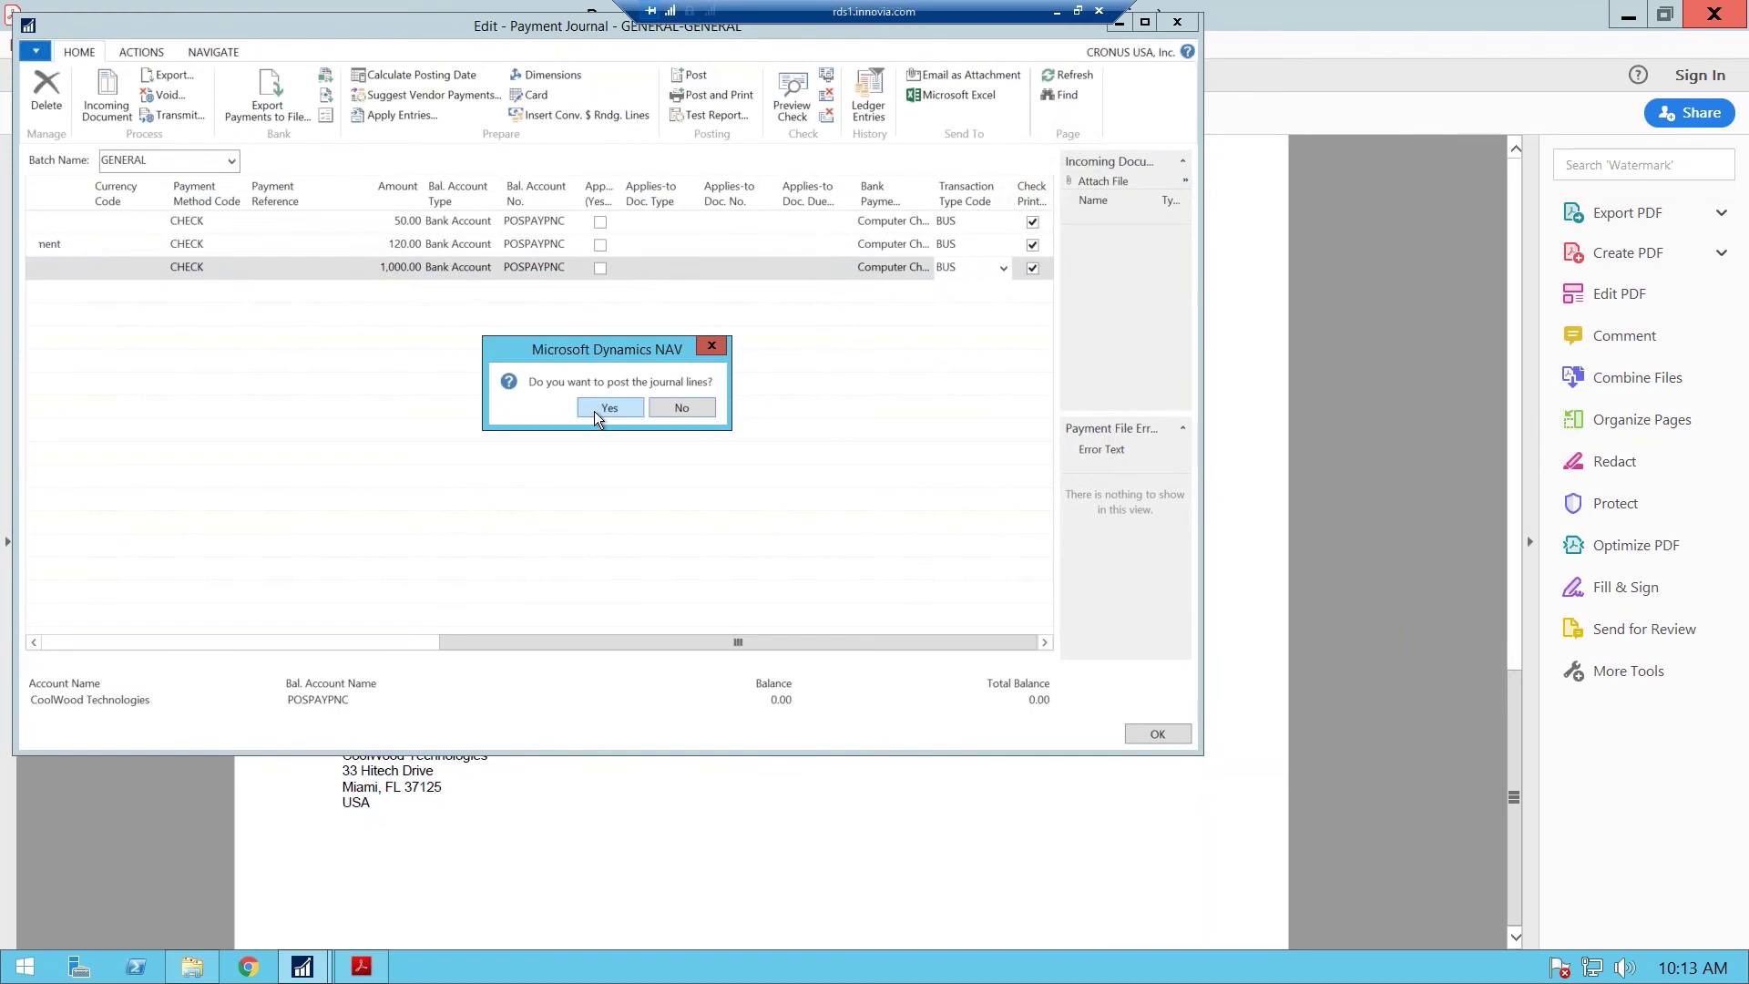
{"action": "left_click", "coordinate": [594, 412]}
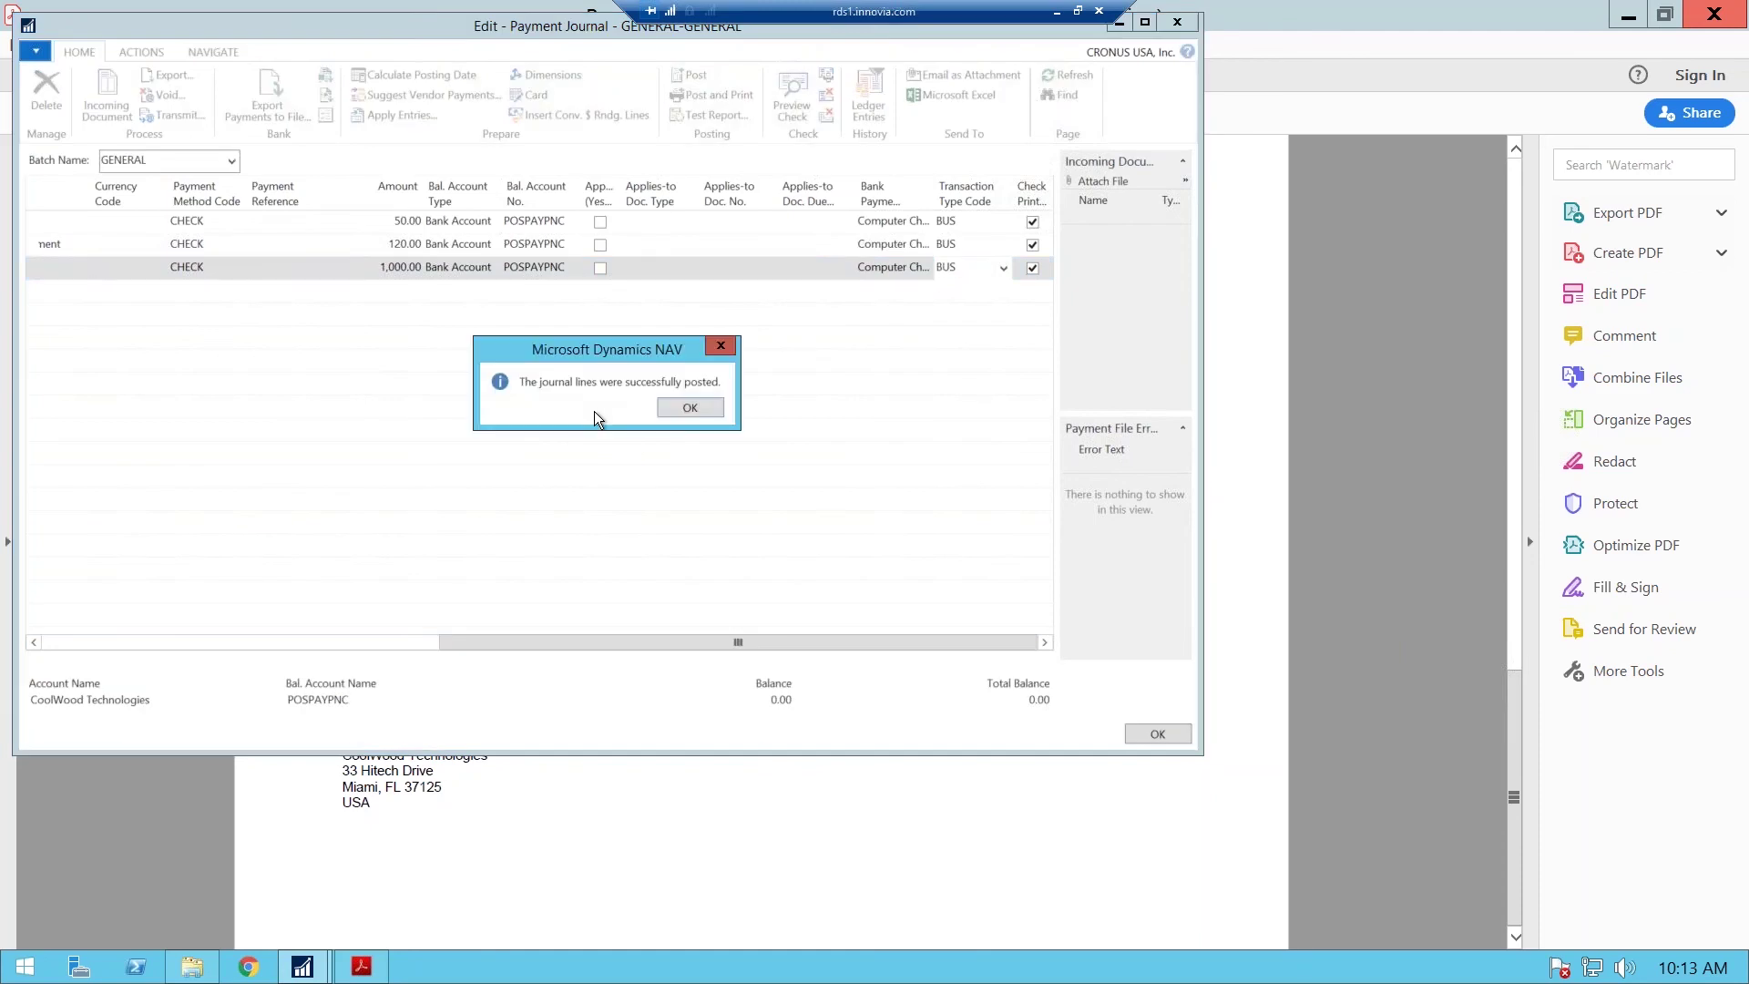
{"action": "left_click", "coordinate": [690, 407]}
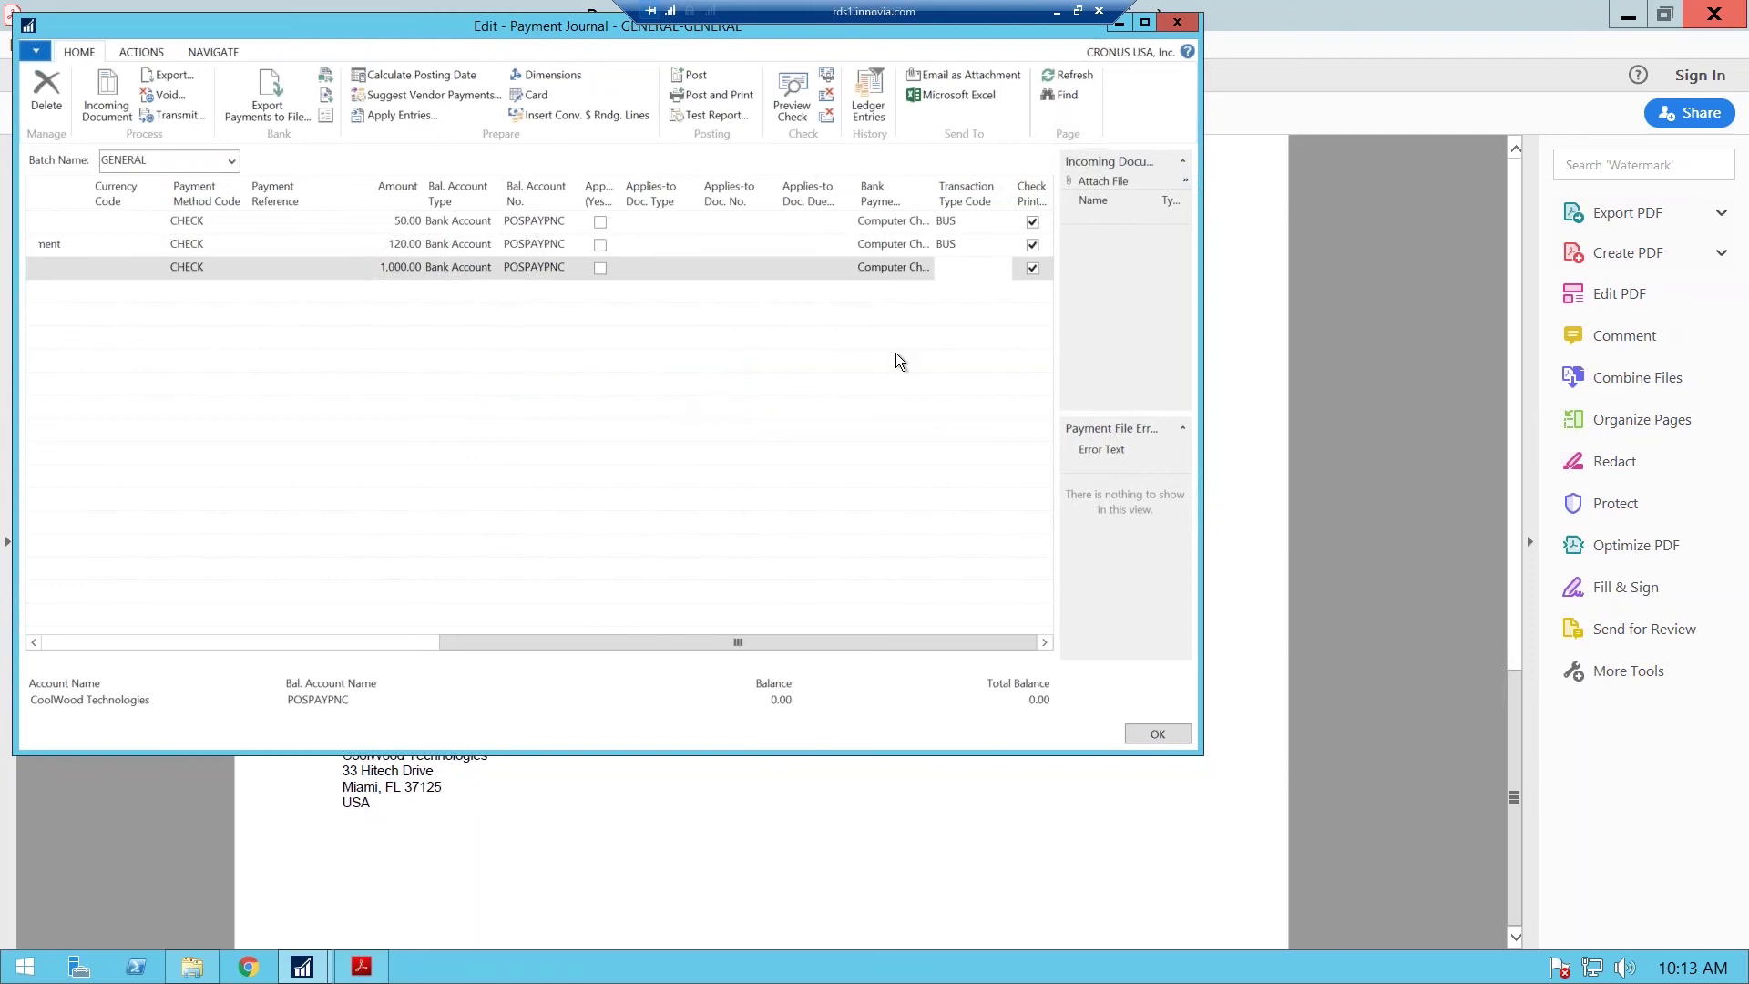
{"action": "left_click", "coordinate": [1175, 23]}
- Open the POSPAYPNC bank account card and launch its Positive Pay Export, maximized
{"action": "left_click", "coordinate": [302, 967]}
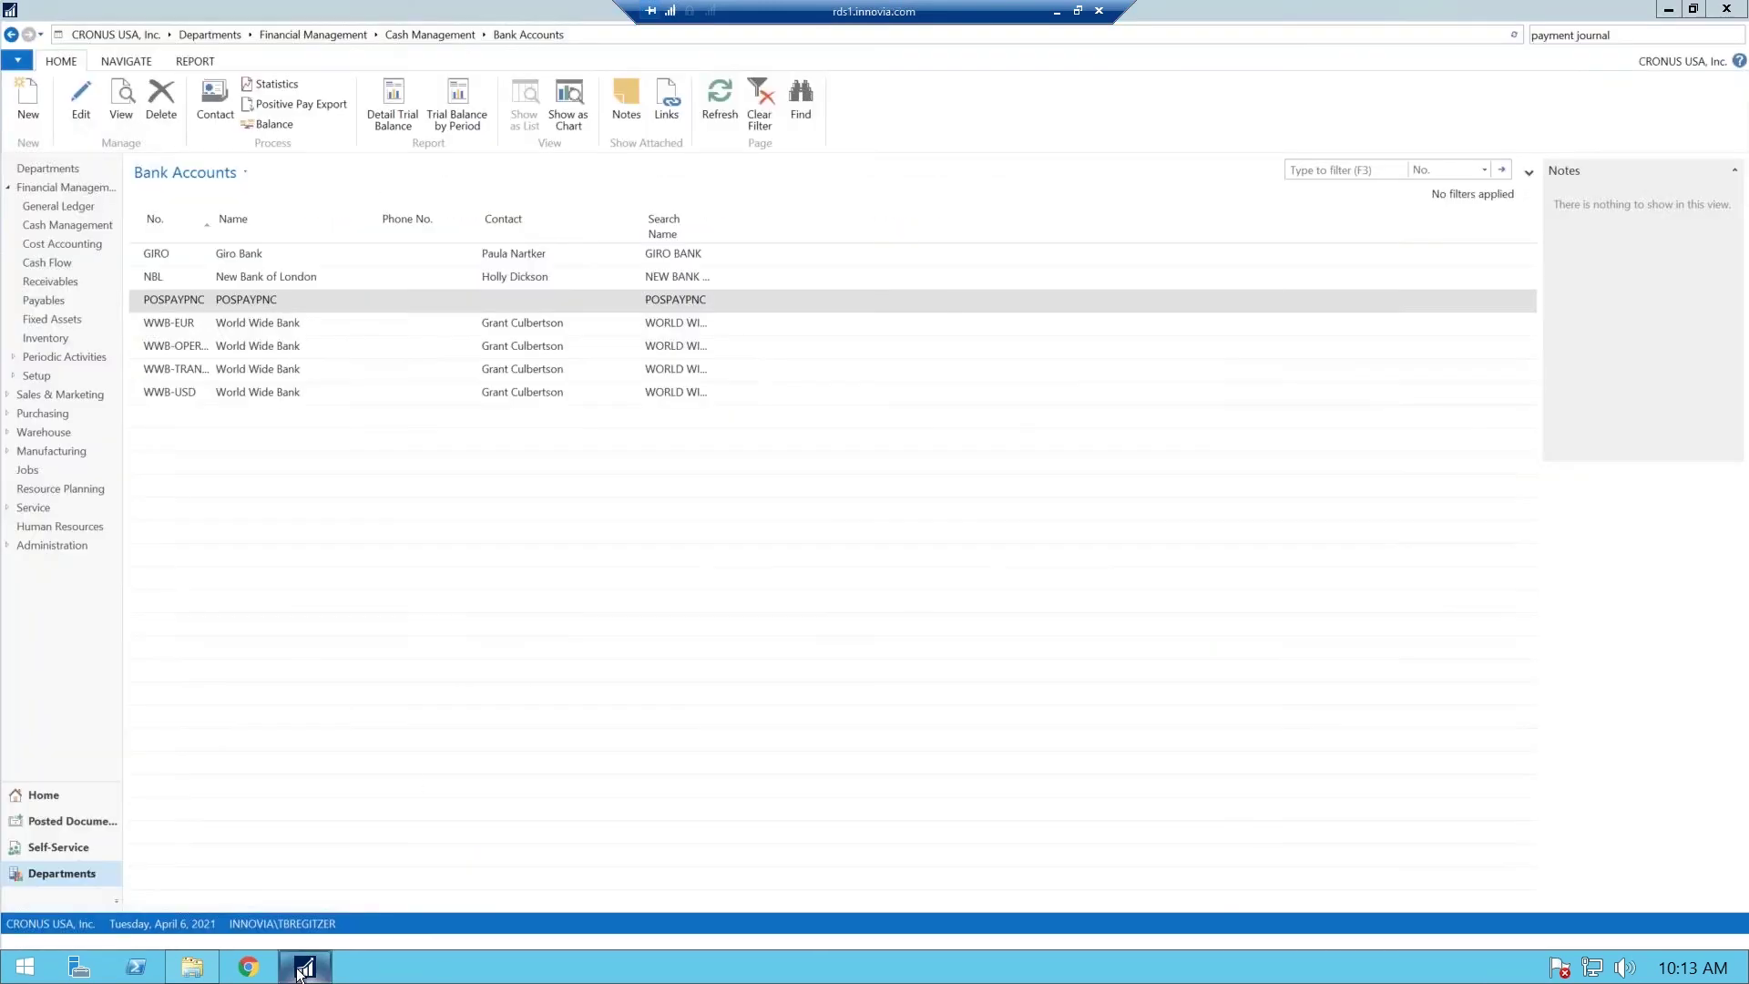
{"action": "left_click", "coordinate": [164, 299]}
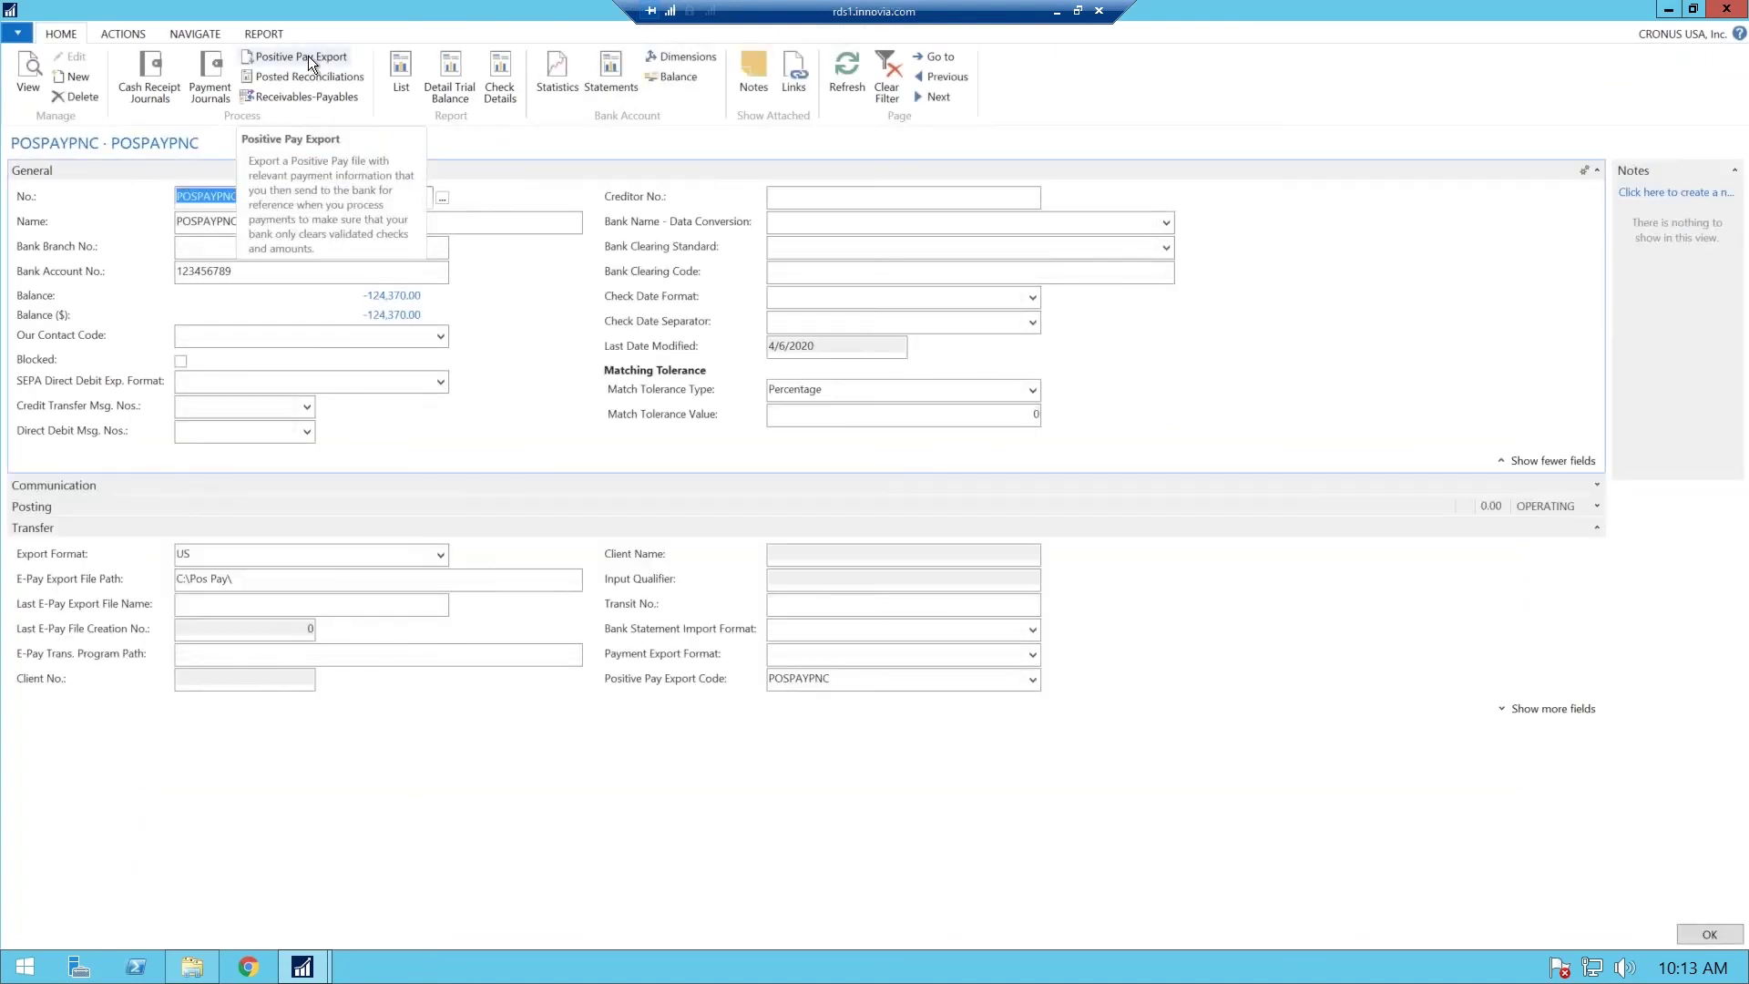
{"action": "left_click", "coordinate": [307, 57]}
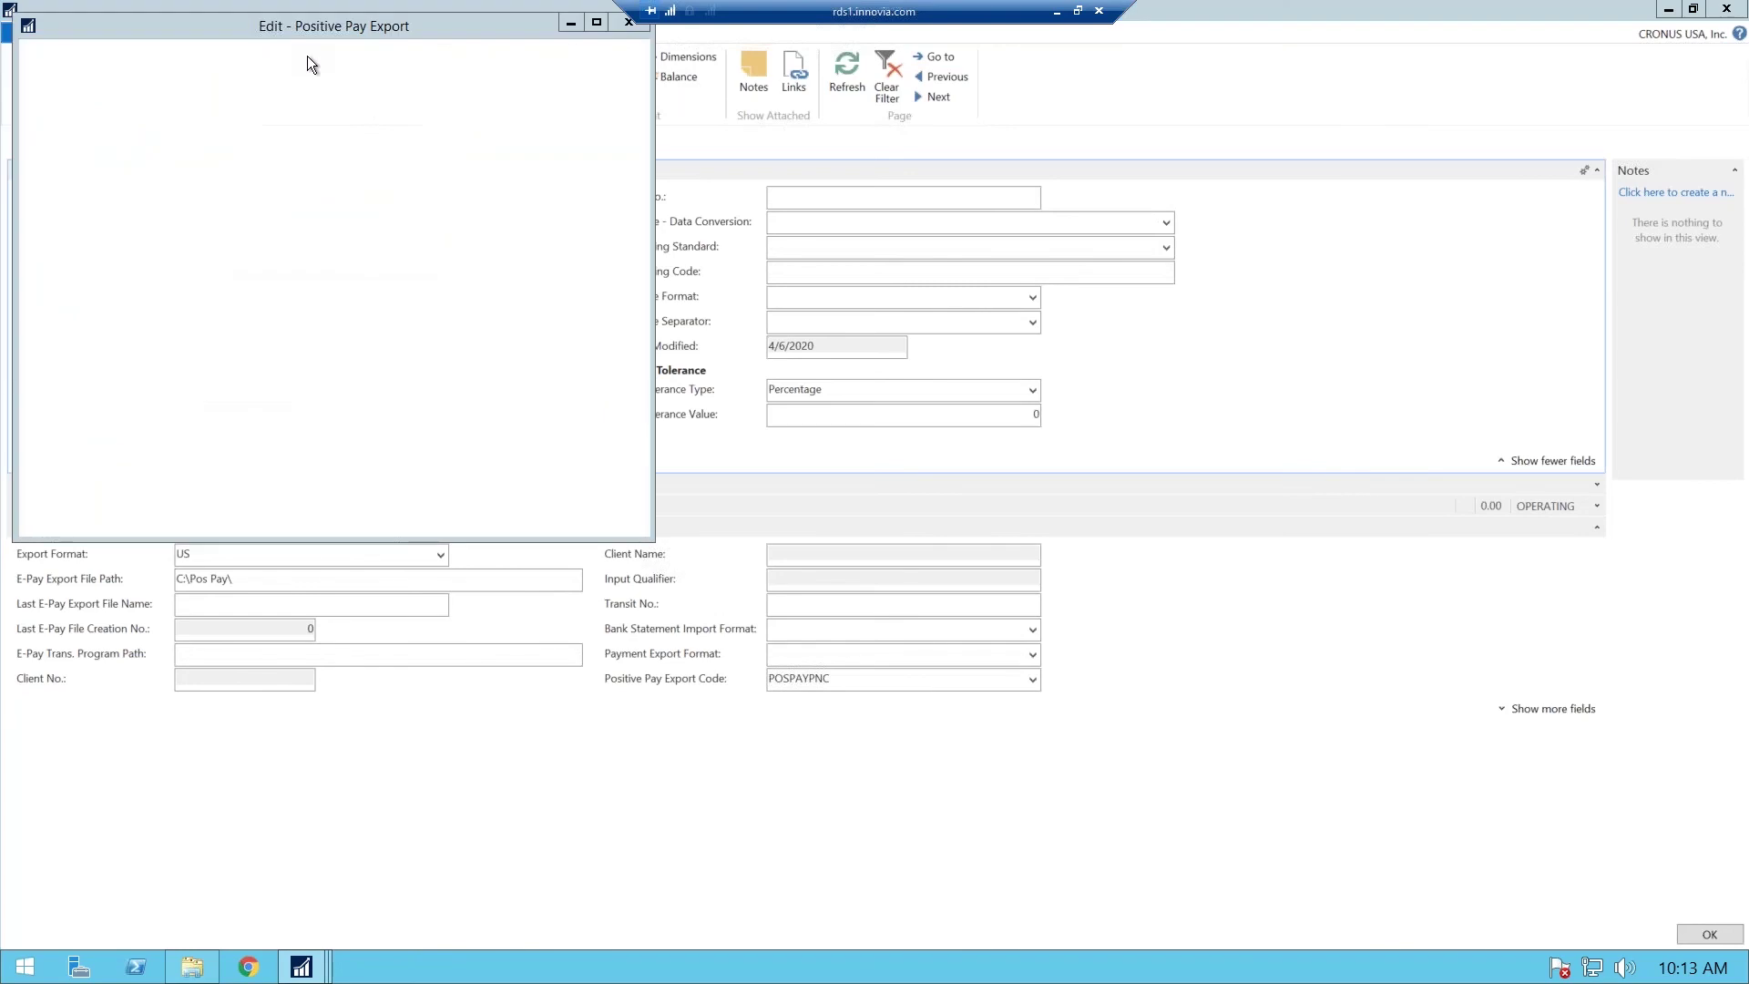
{"action": "left_click", "coordinate": [596, 22]}
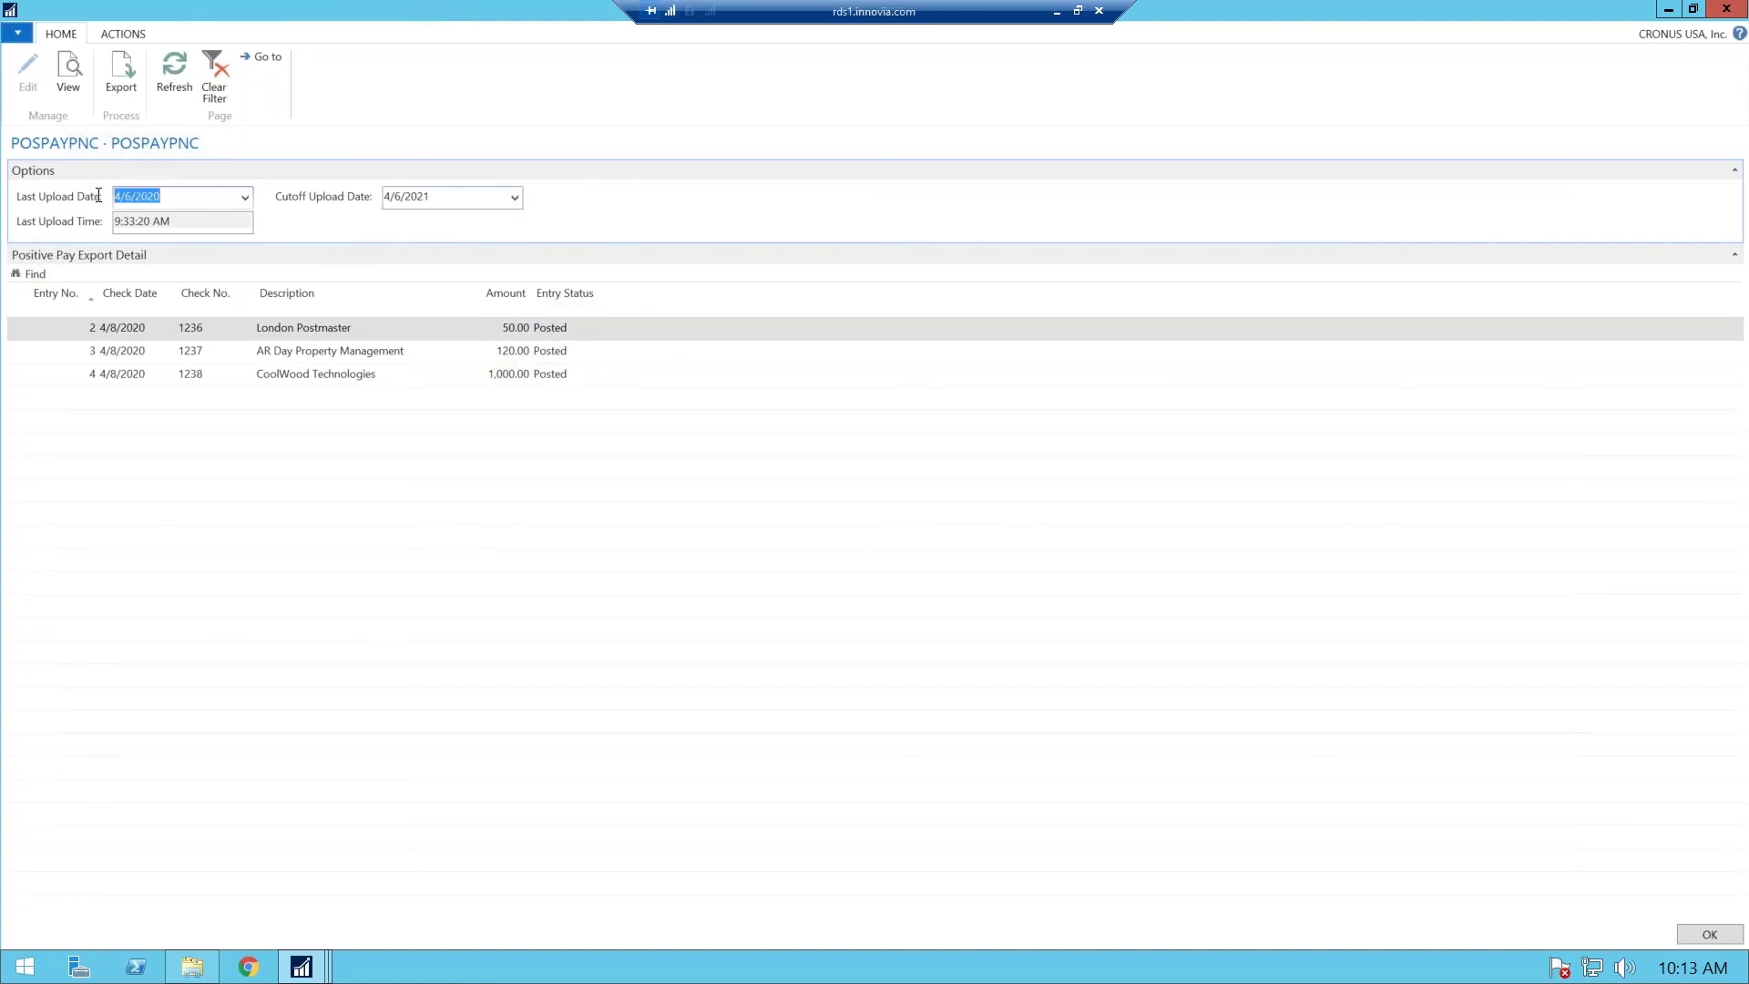
- Edit the cutoff upload date, first entering 4/6/2021 and then changing its year
{"action": "left_click", "coordinate": [20, 324]}
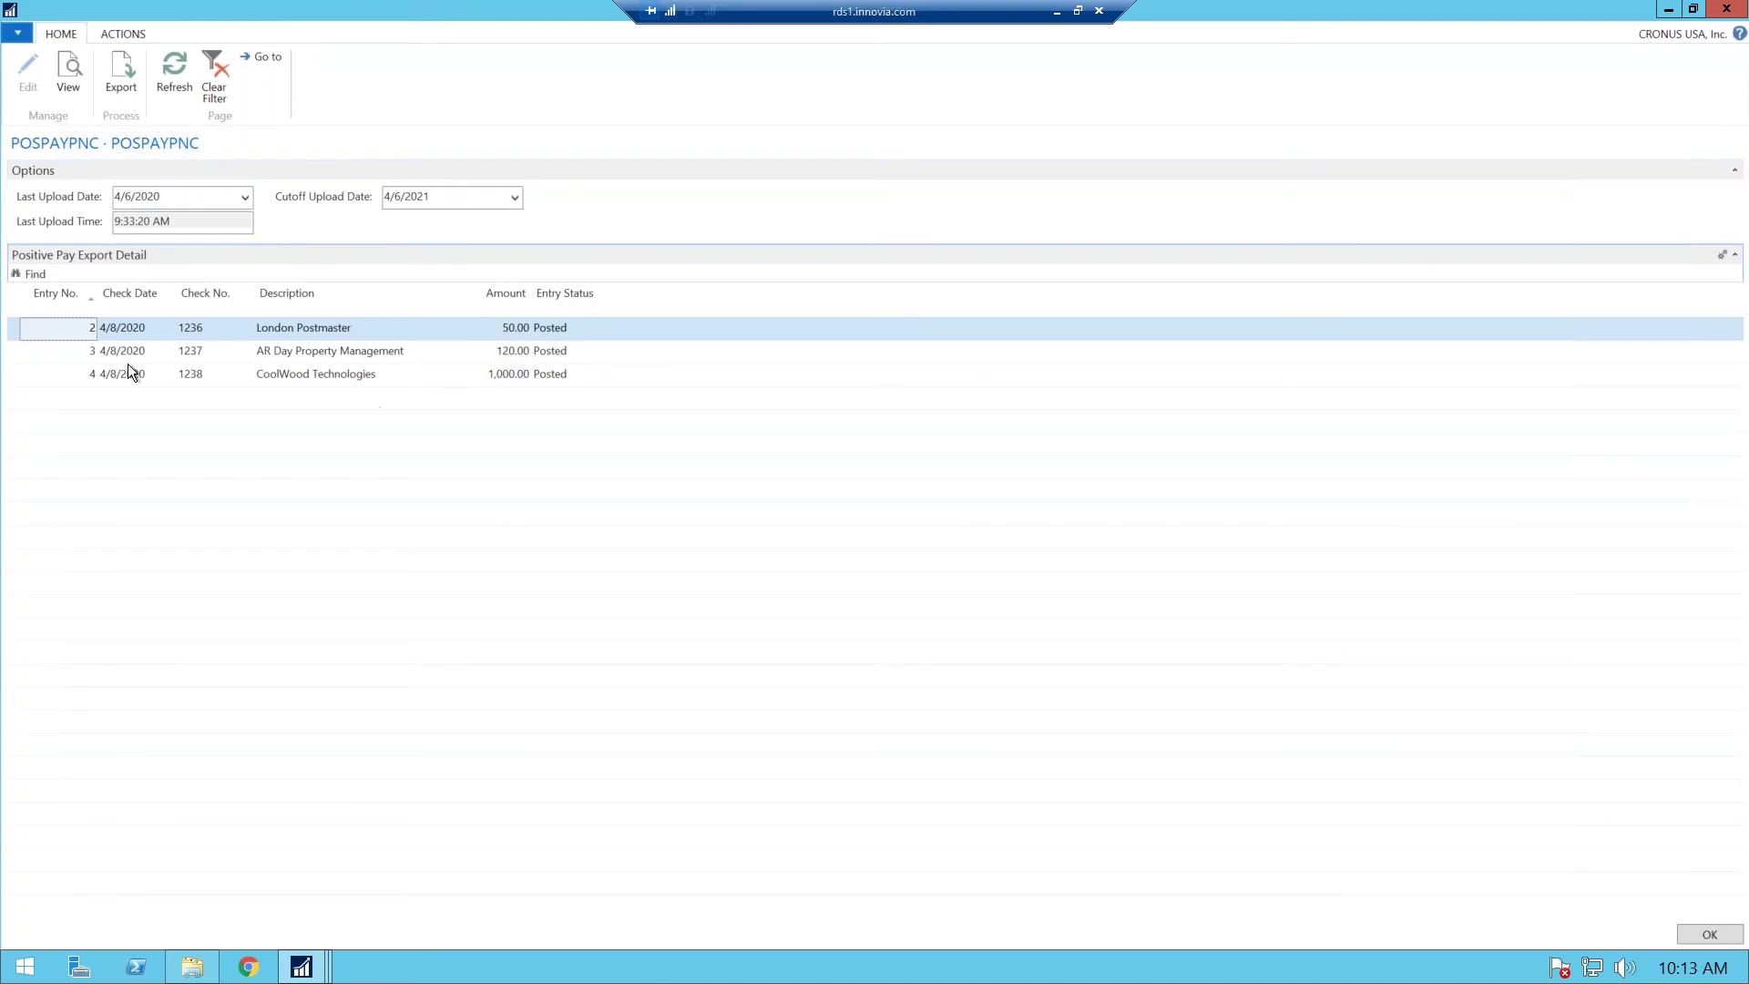
{"action": "left_click", "coordinate": [394, 200]}
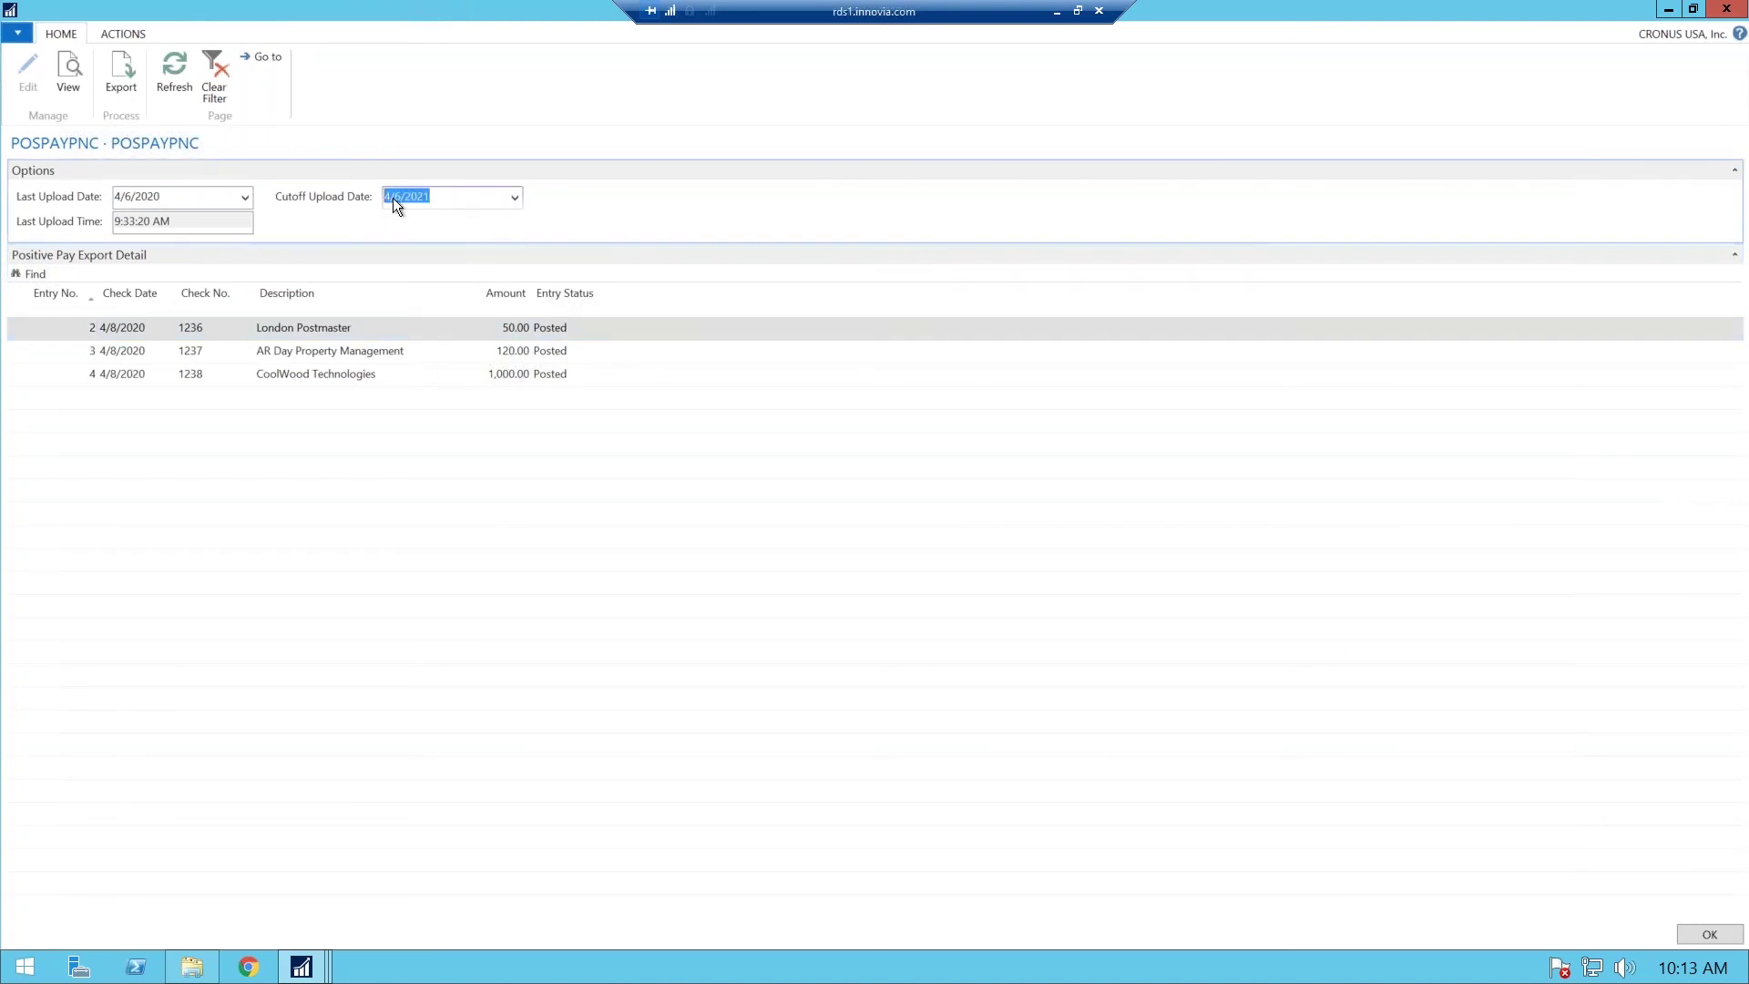
{"action": "type", "text": "4/6/2021"}
{"action": "key", "text": "Tab"}
{"action": "left_click", "coordinate": [453, 193]}
{"action": "key", "text": "BackSpace"}
{"action": "type", "text": "0"}
{"action": "key", "text": "Tab"}
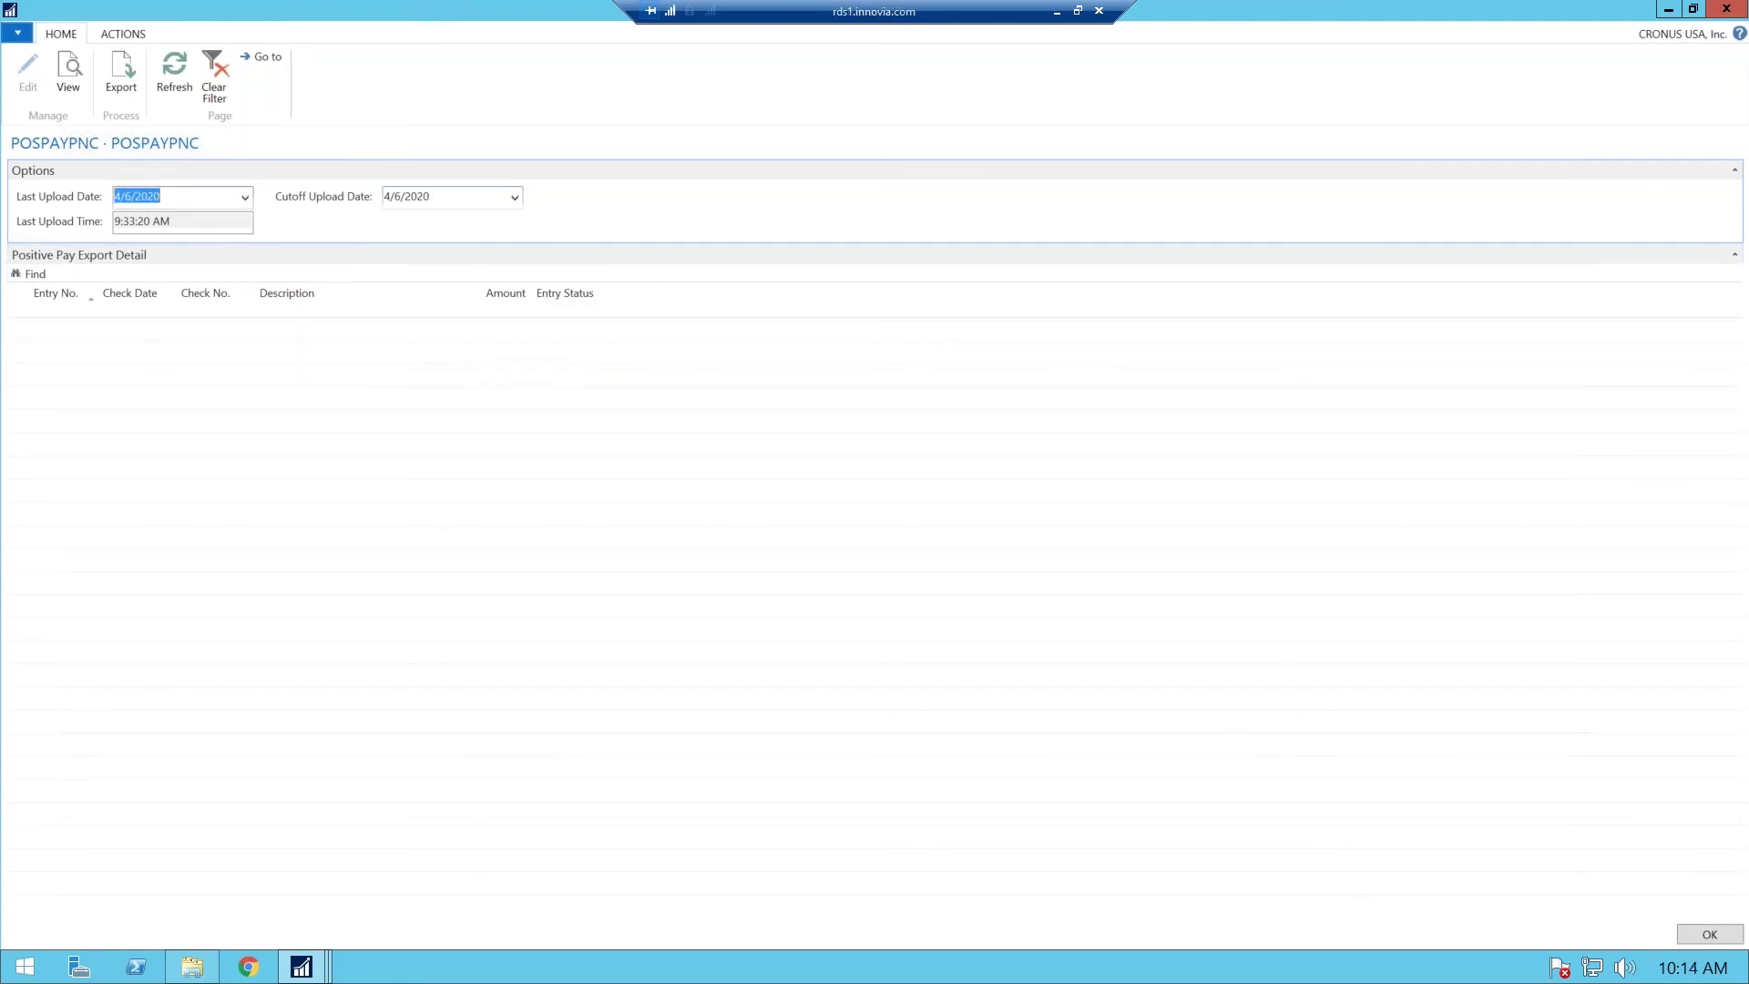
- Set the cutoff date to 4/8/2020 and export the checks as POSPAYPNC04082020.txt
{"action": "left_click", "coordinate": [454, 198]}
{"action": "type", "text": "0"}
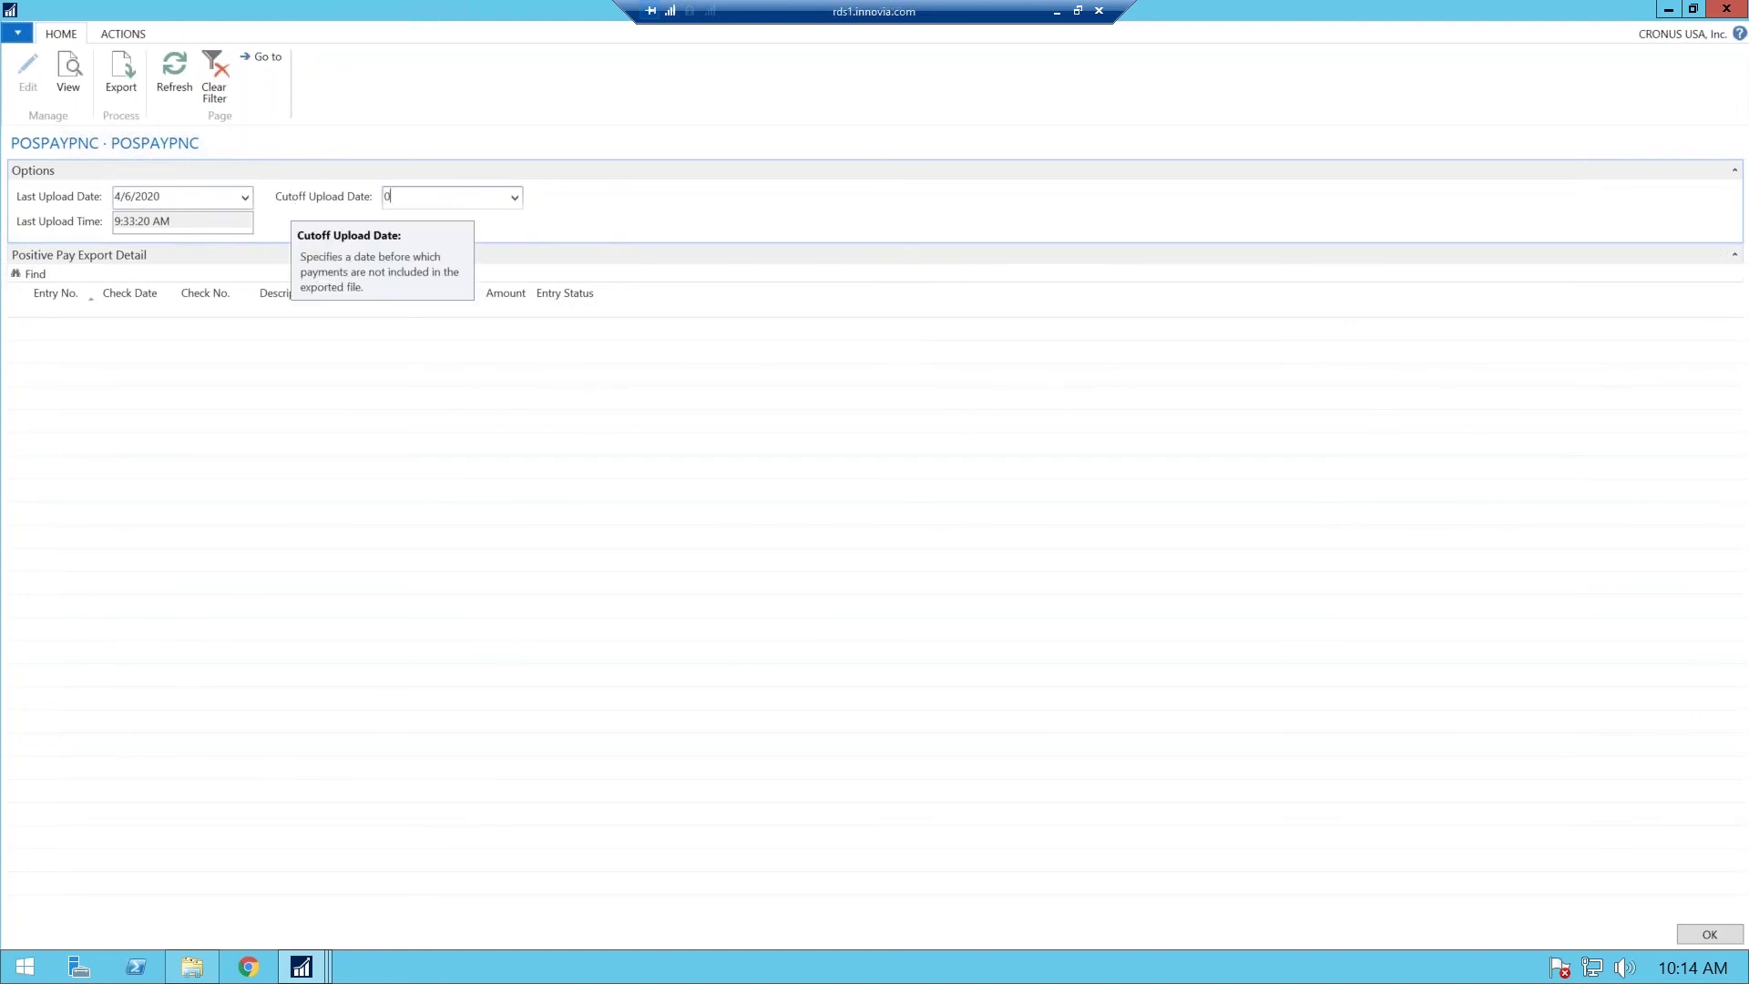
{"action": "type", "text": "40820"}
{"action": "key", "text": "Tab"}
{"action": "left_click", "coordinate": [13, 330]}
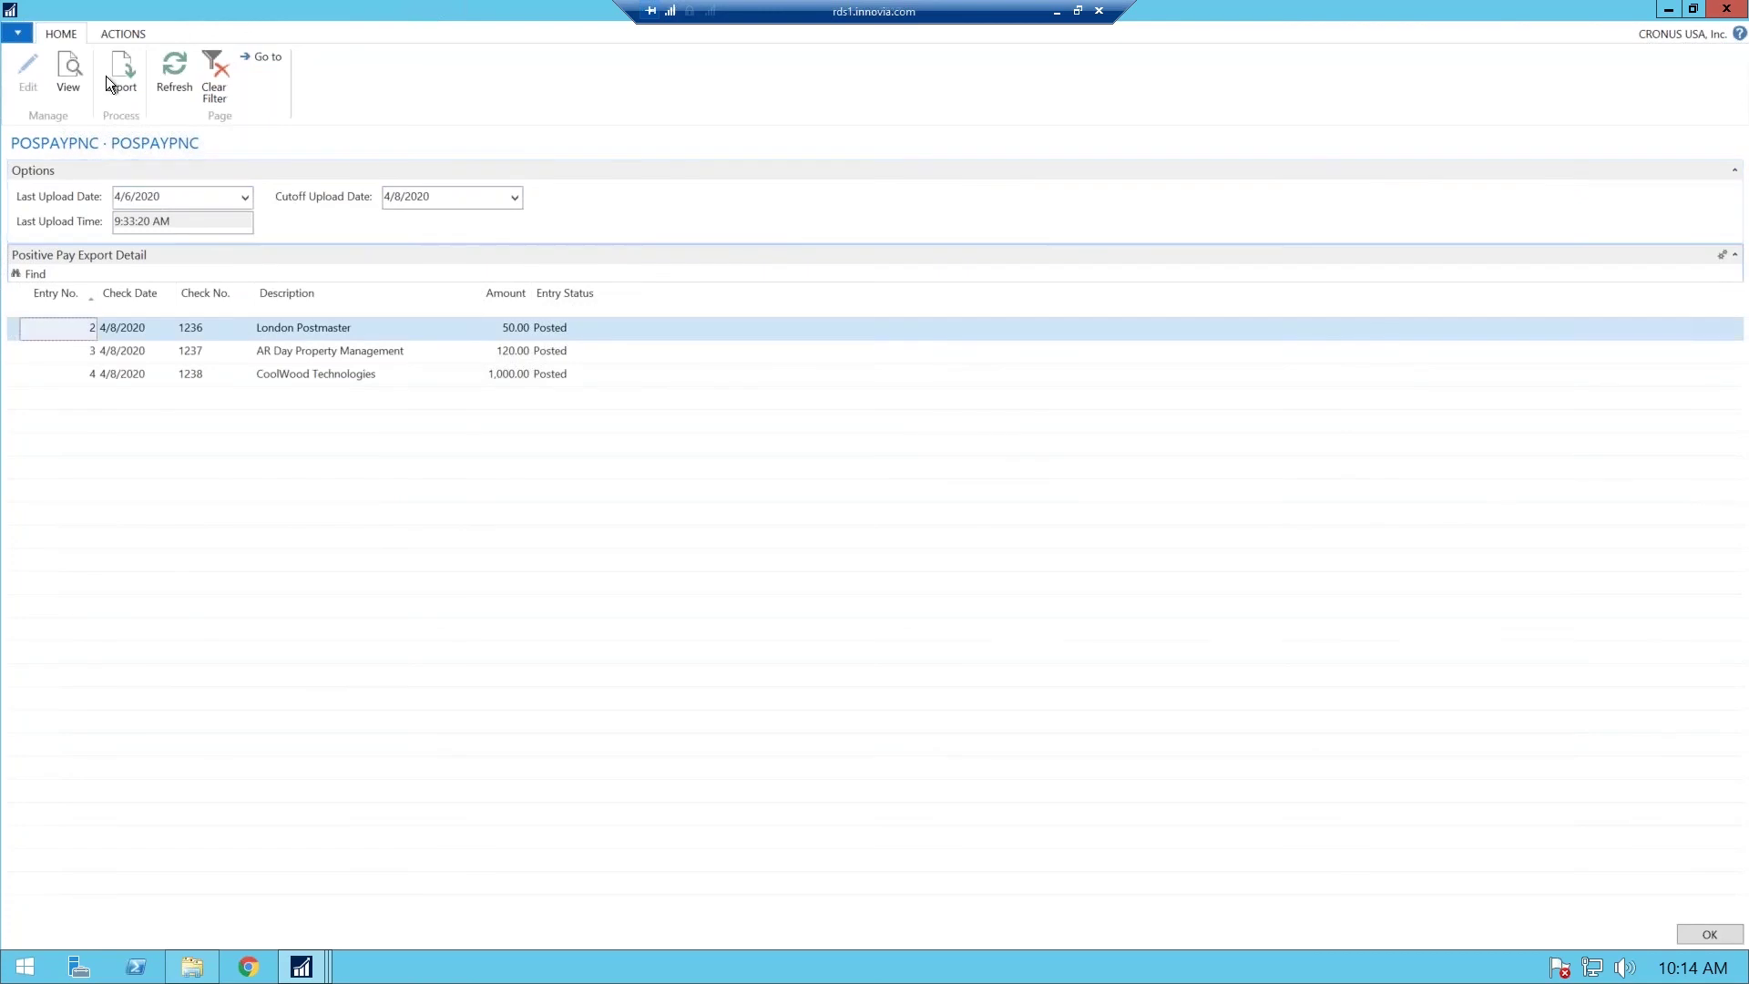
{"action": "left_click", "coordinate": [116, 71]}
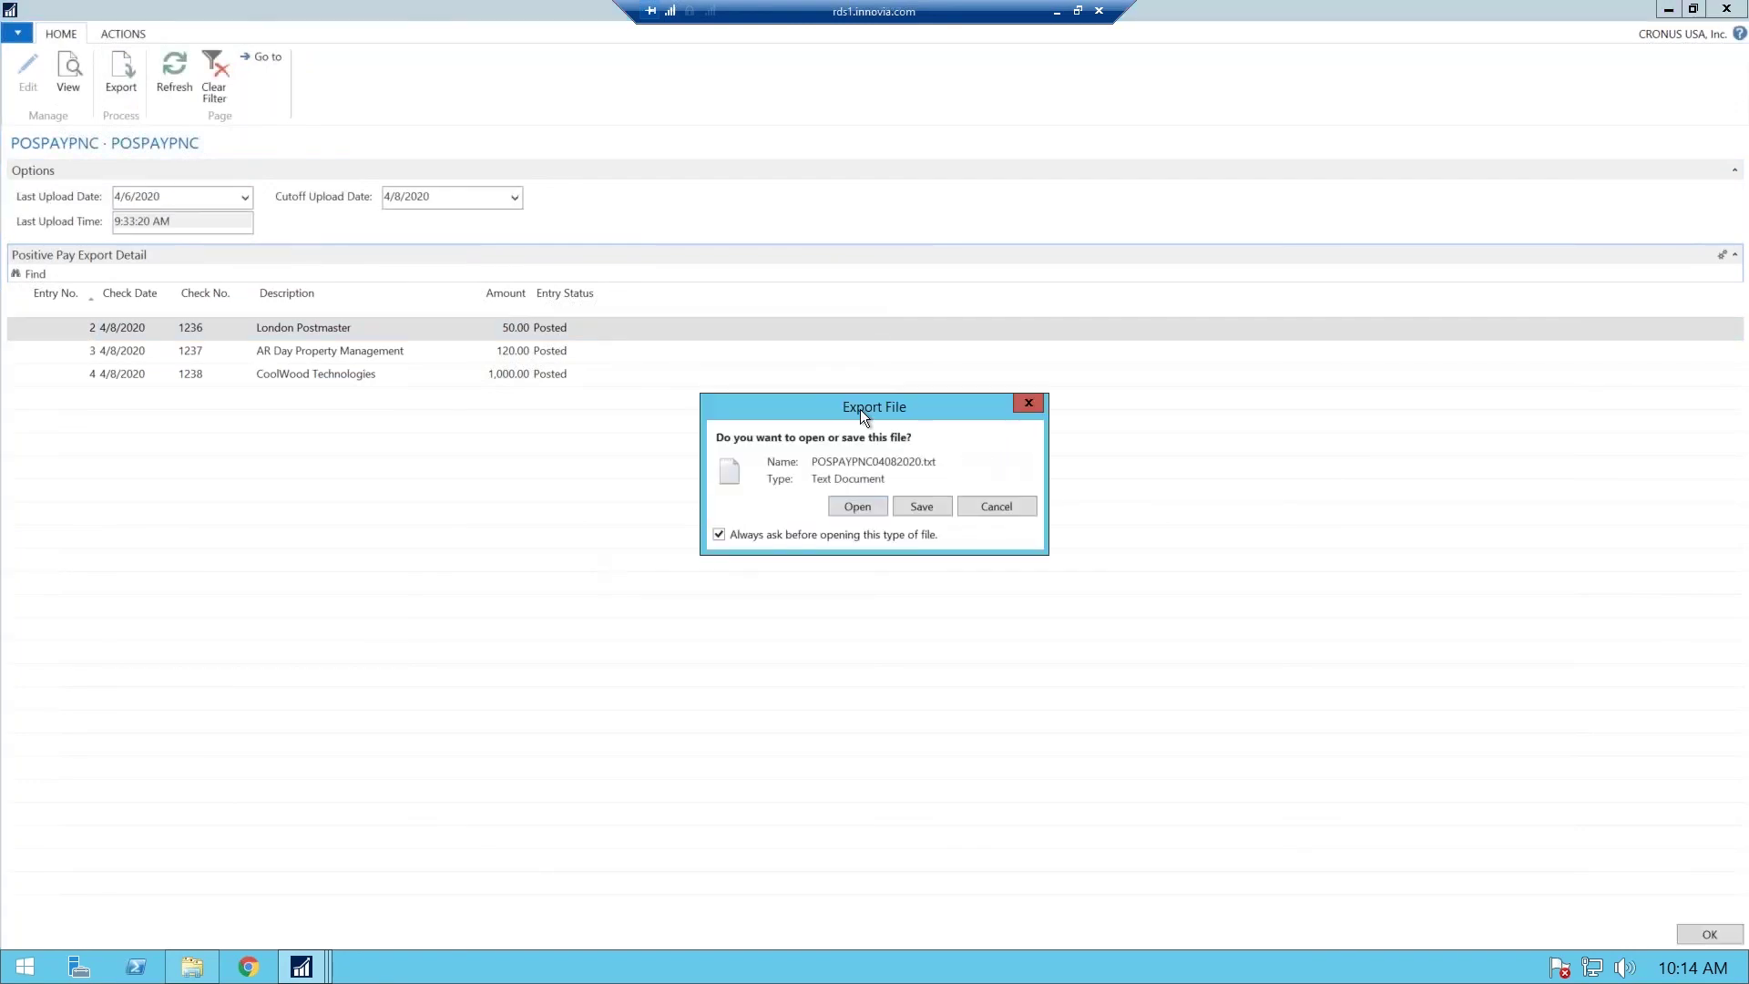
- Open the exported Positive Pay file in Notepad and save it as POSPAYPNC04082020 in Documents
{"action": "left_click", "coordinate": [866, 506]}
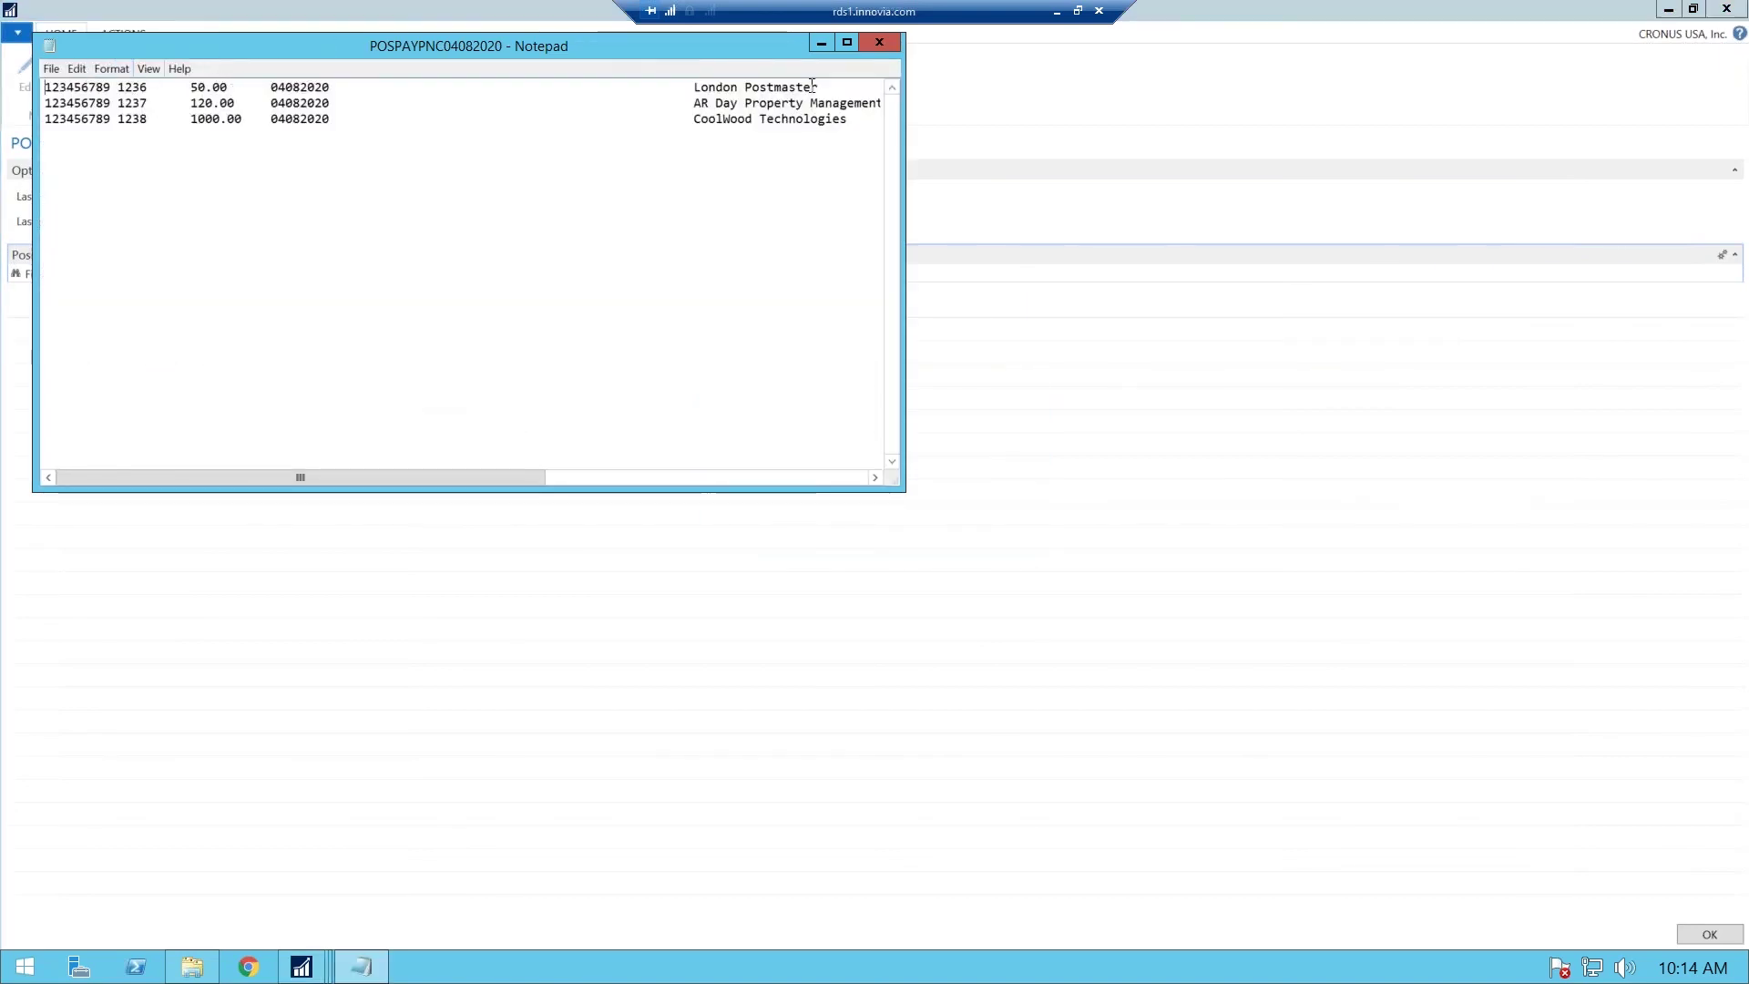
{"action": "left_click", "coordinate": [848, 40]}
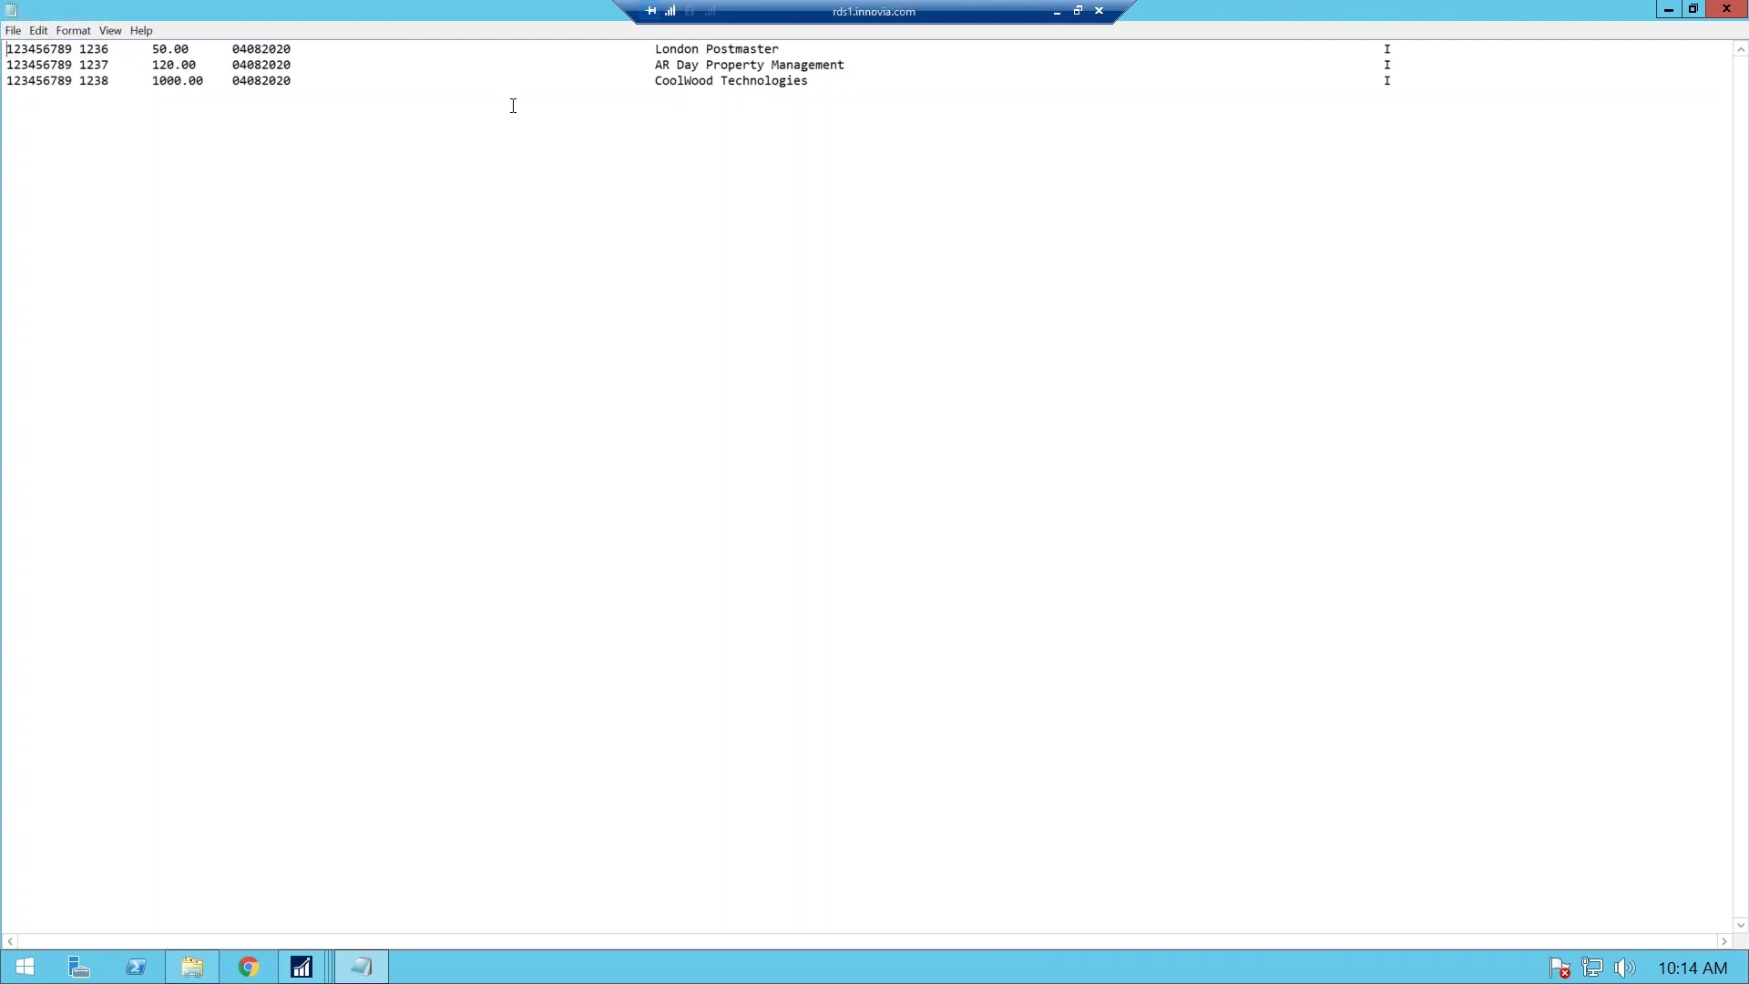
{"action": "left_click", "coordinate": [13, 30]}
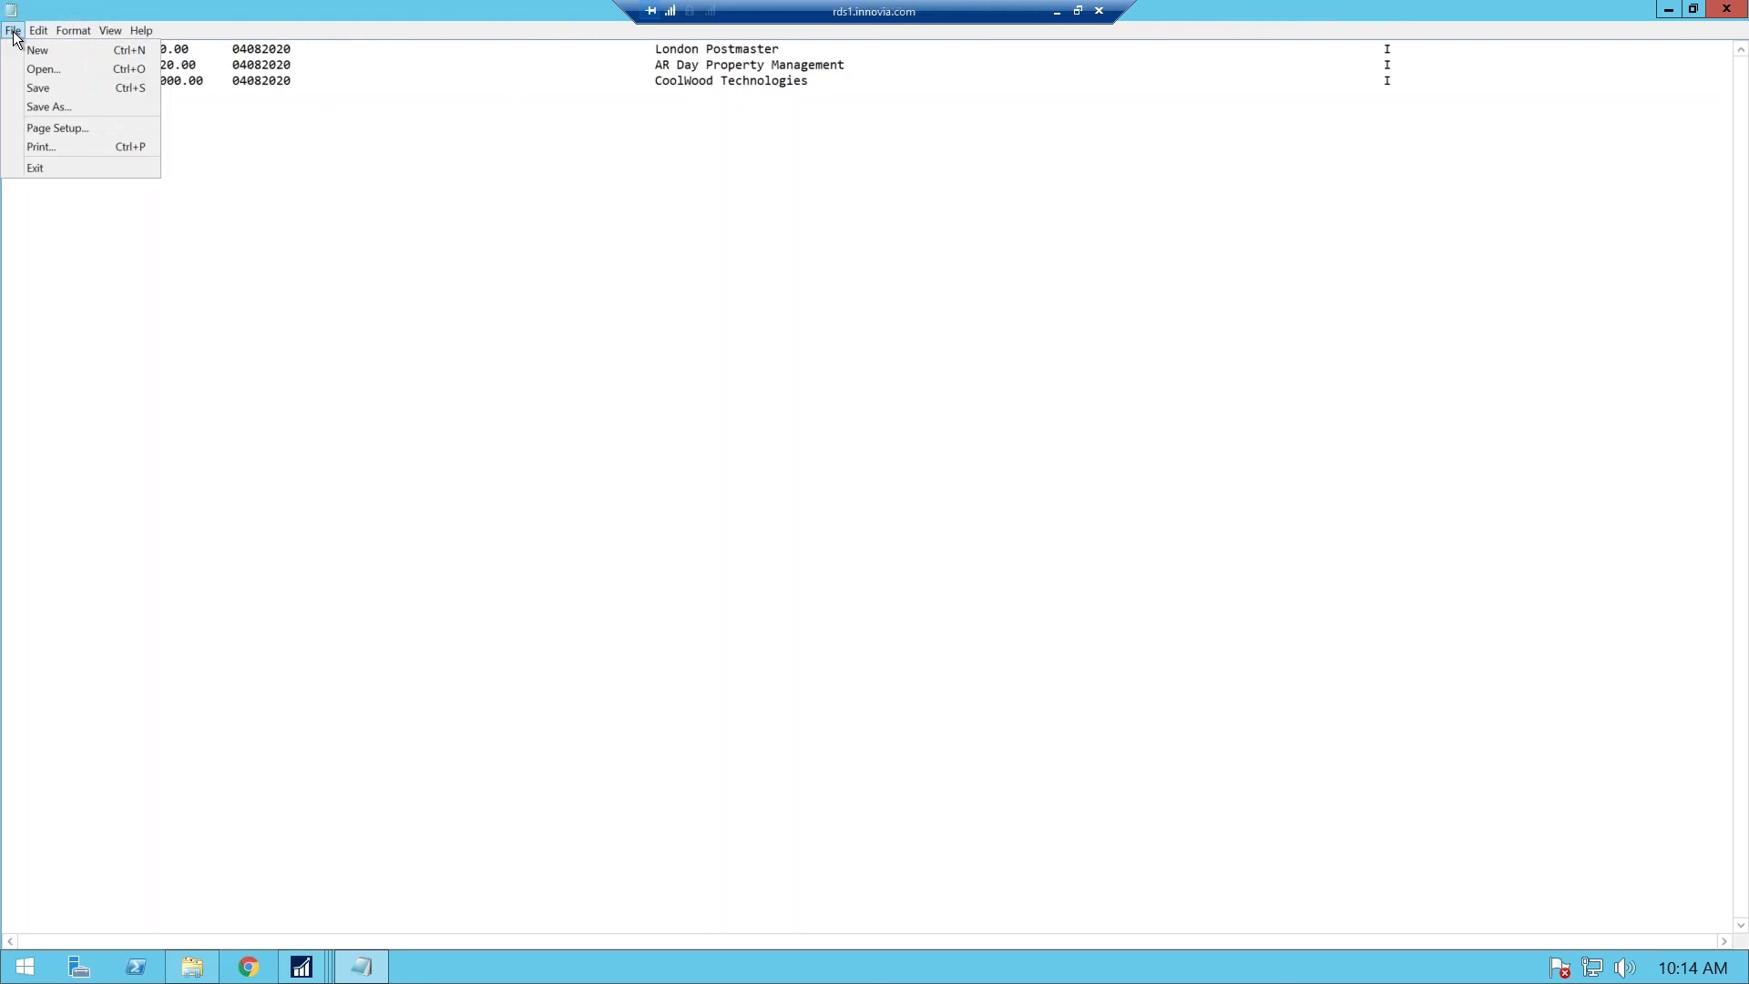
{"action": "left_click", "coordinate": [19, 108]}
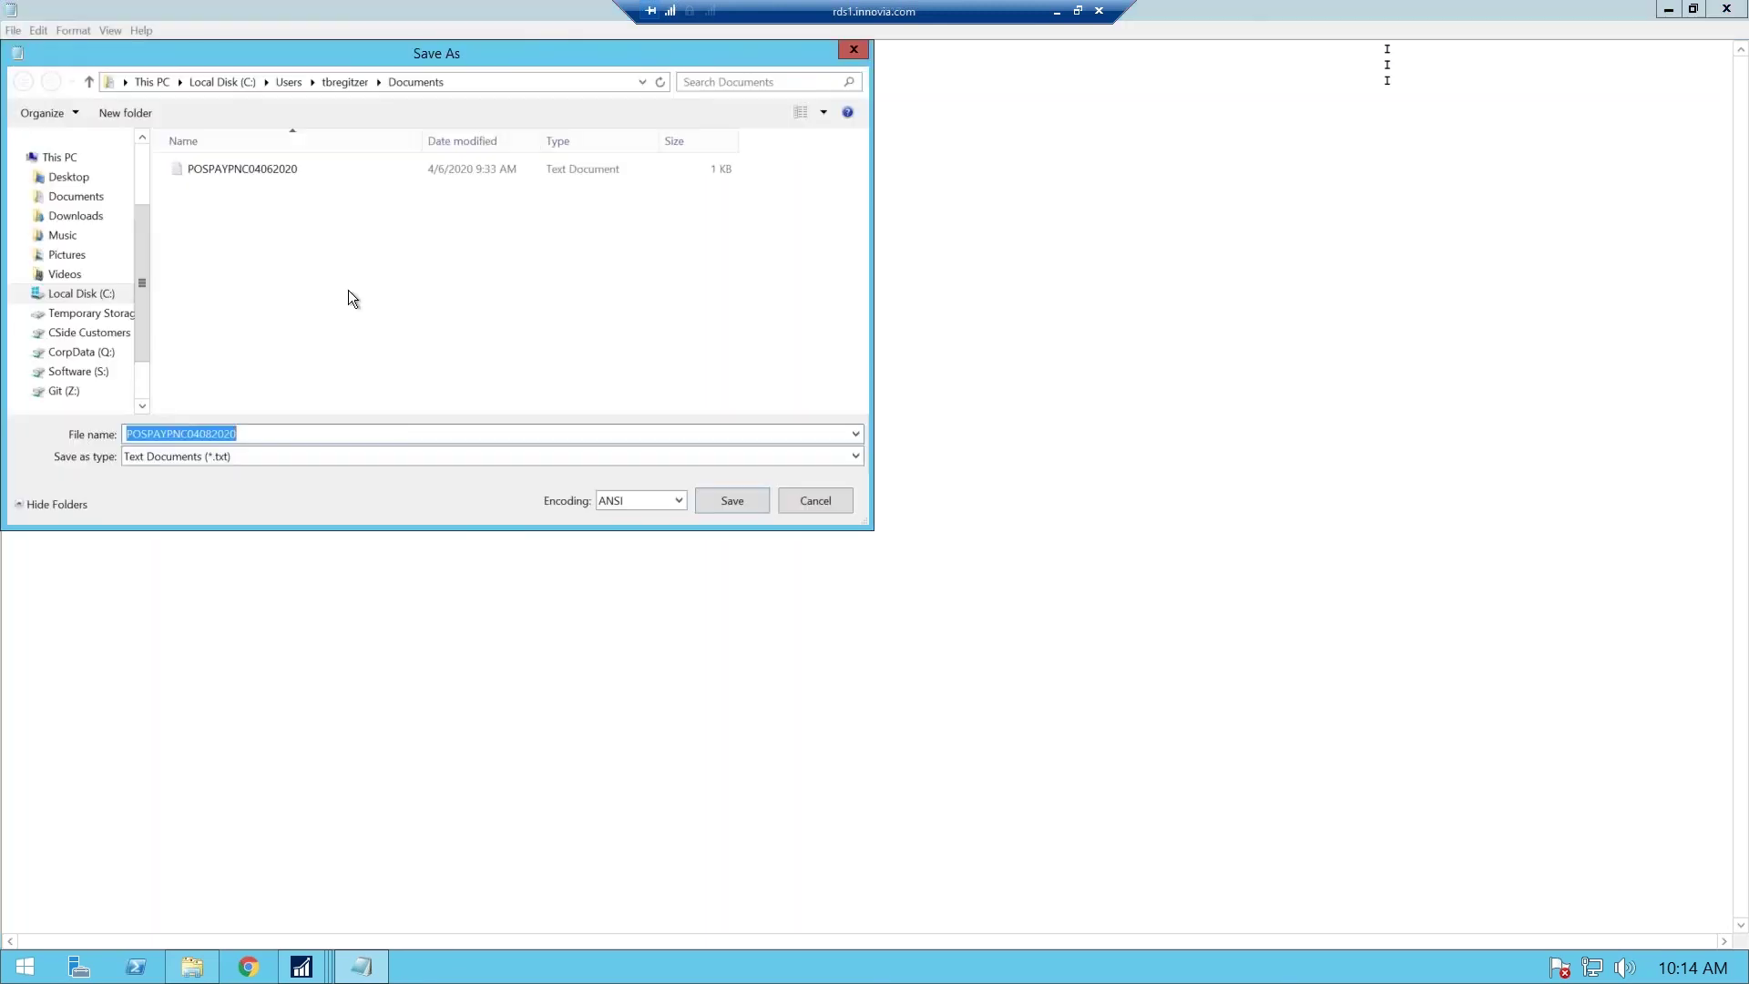
{"action": "left_click", "coordinate": [251, 436]}
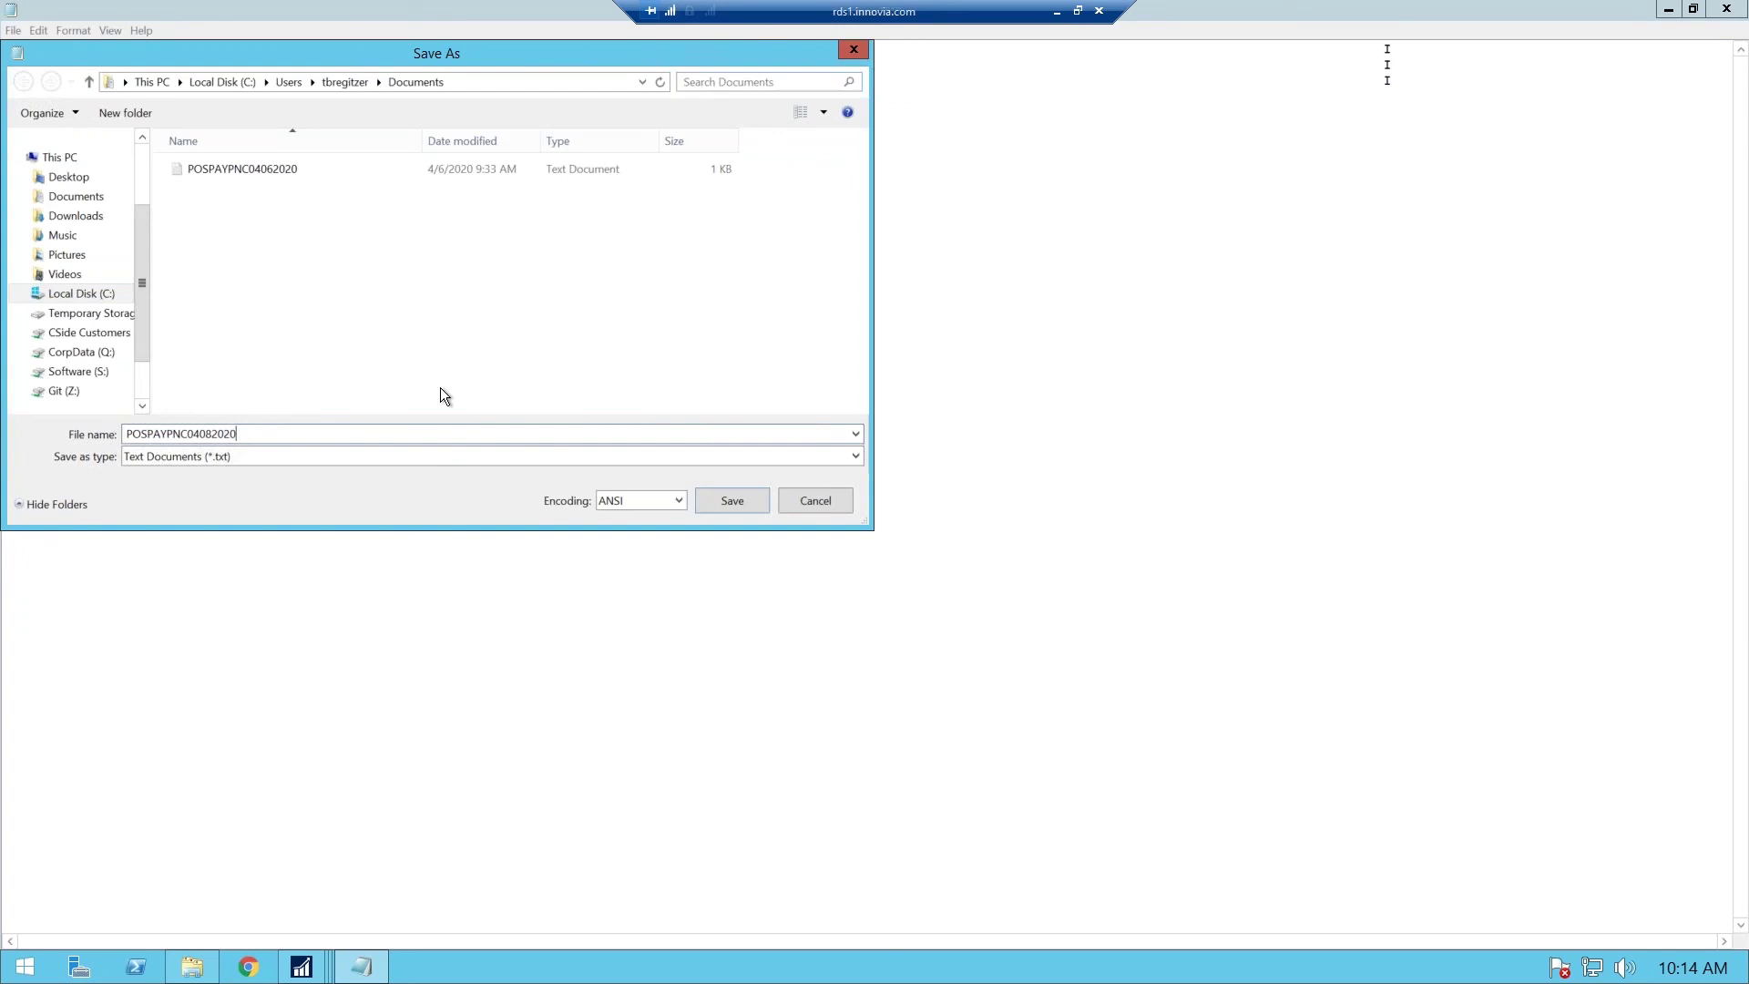
{"action": "left_click", "coordinate": [732, 500]}
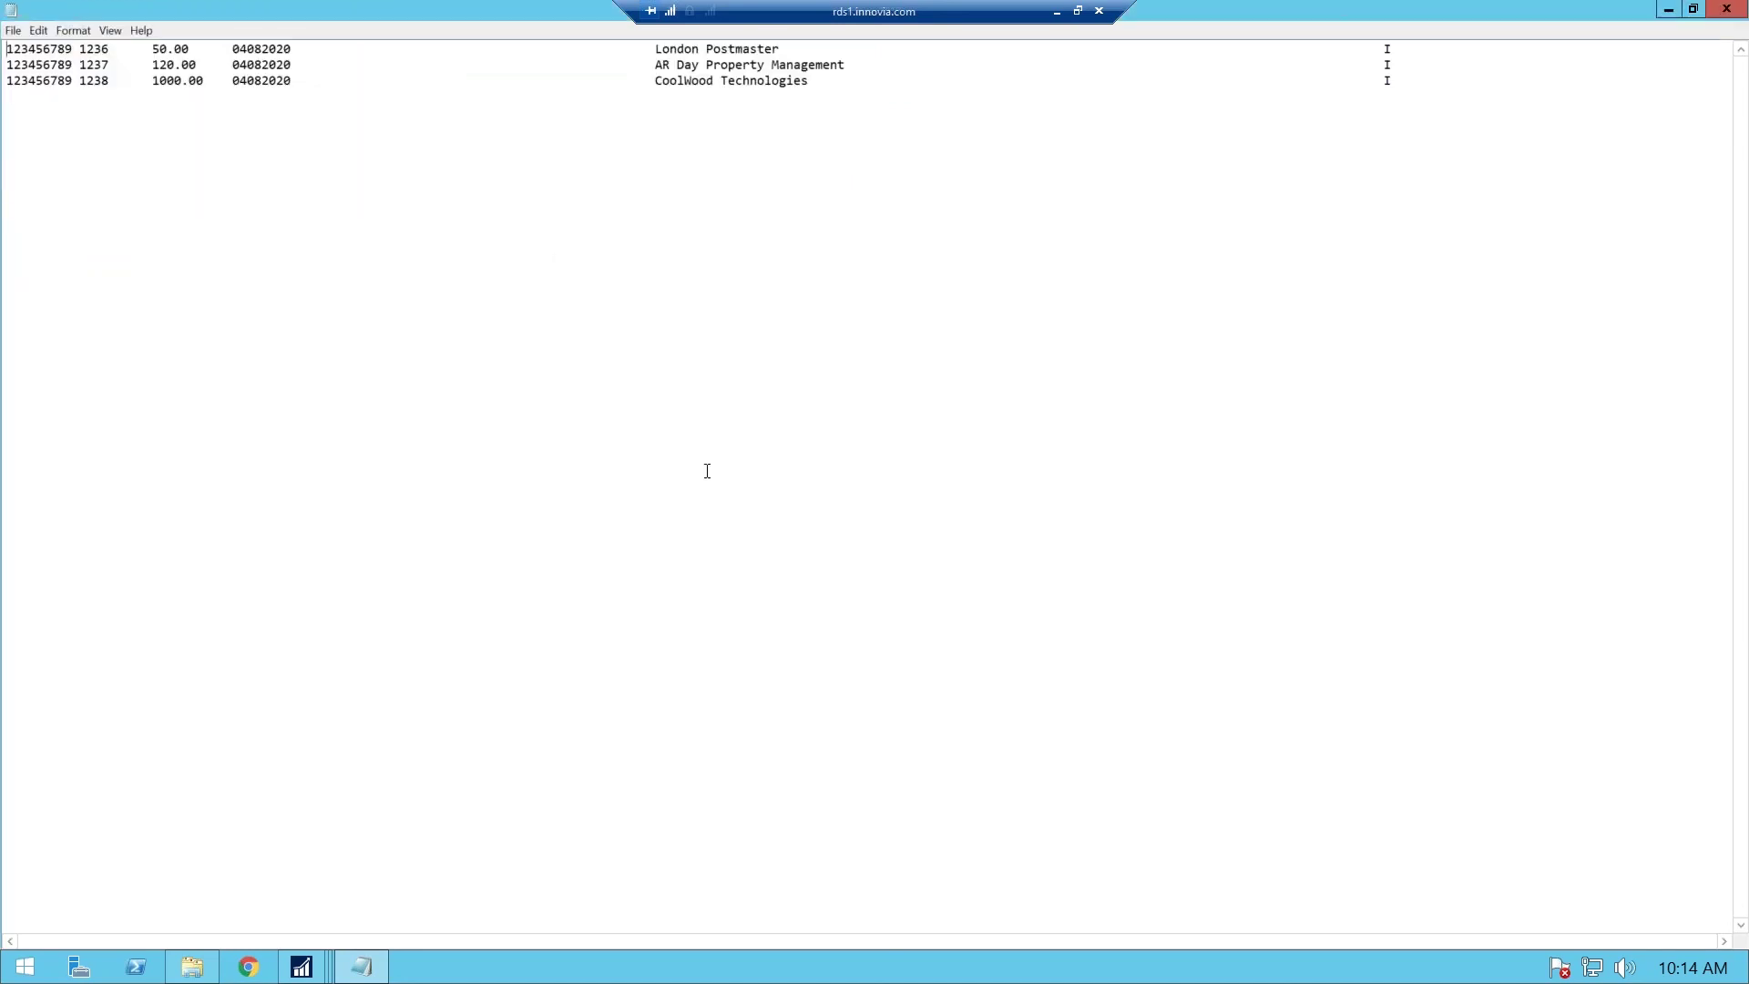
- Close Notepad, the Positive Pay Export page and the POSPAYPNC bank account card
{"action": "left_click", "coordinate": [1724, 11]}
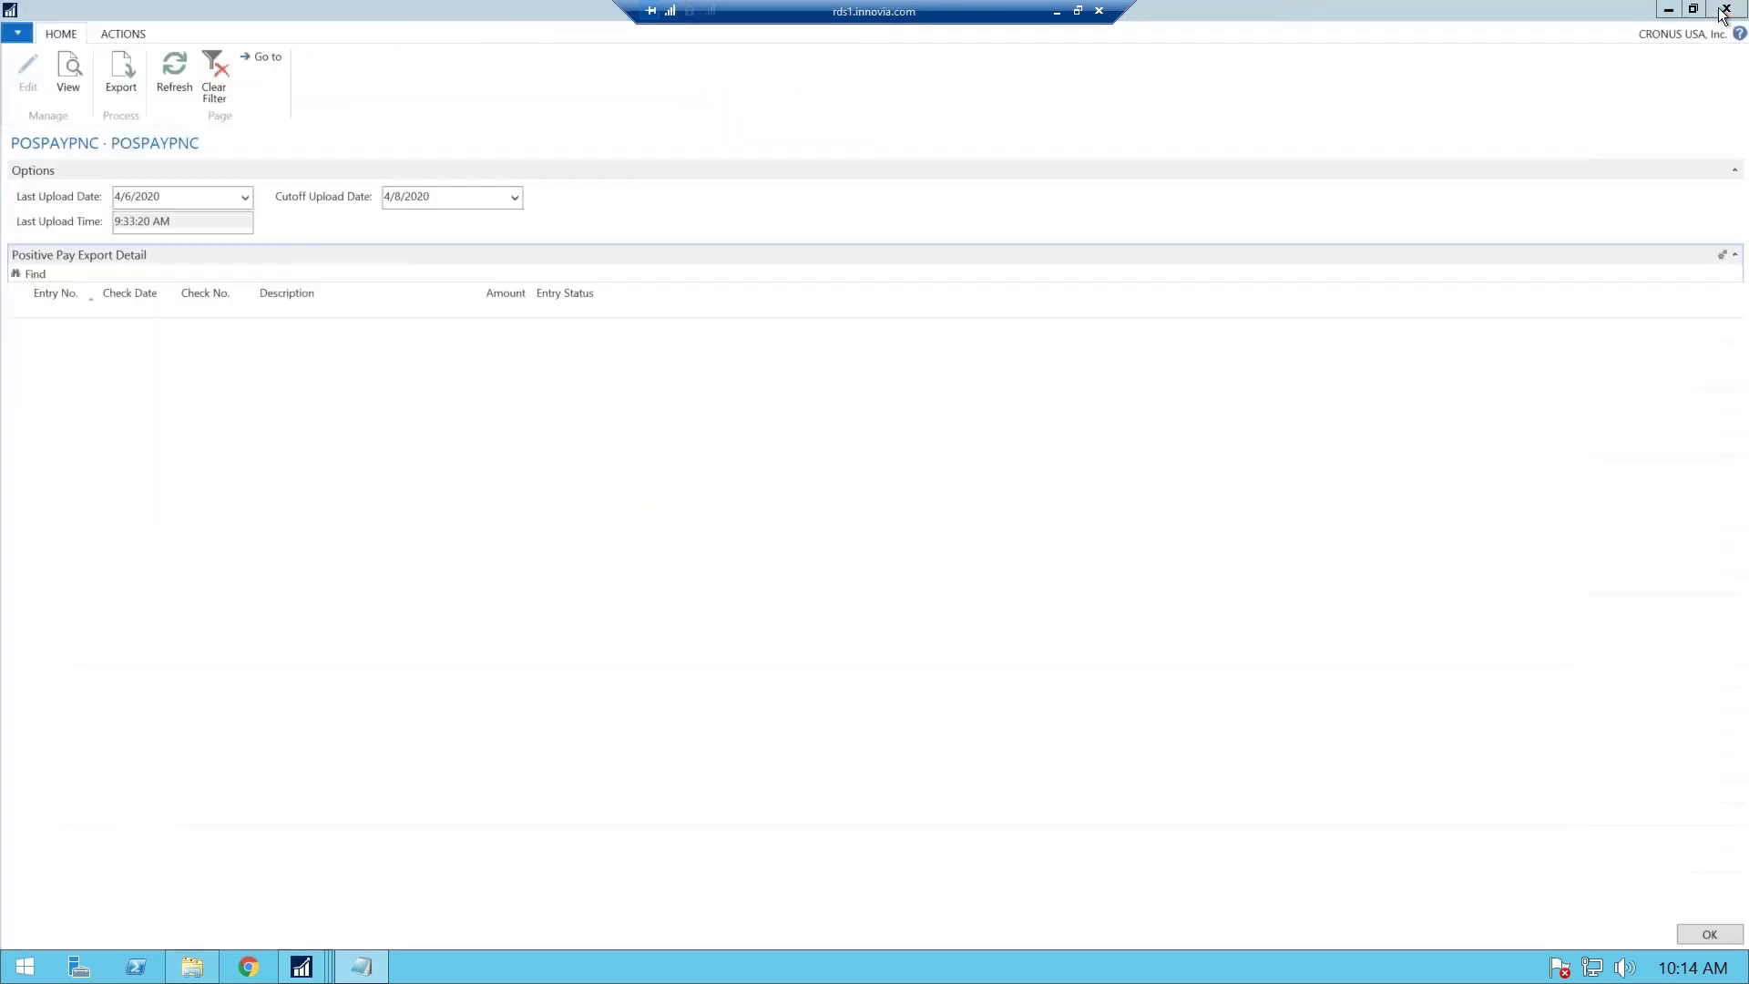
{"action": "left_click", "coordinate": [1722, 11]}
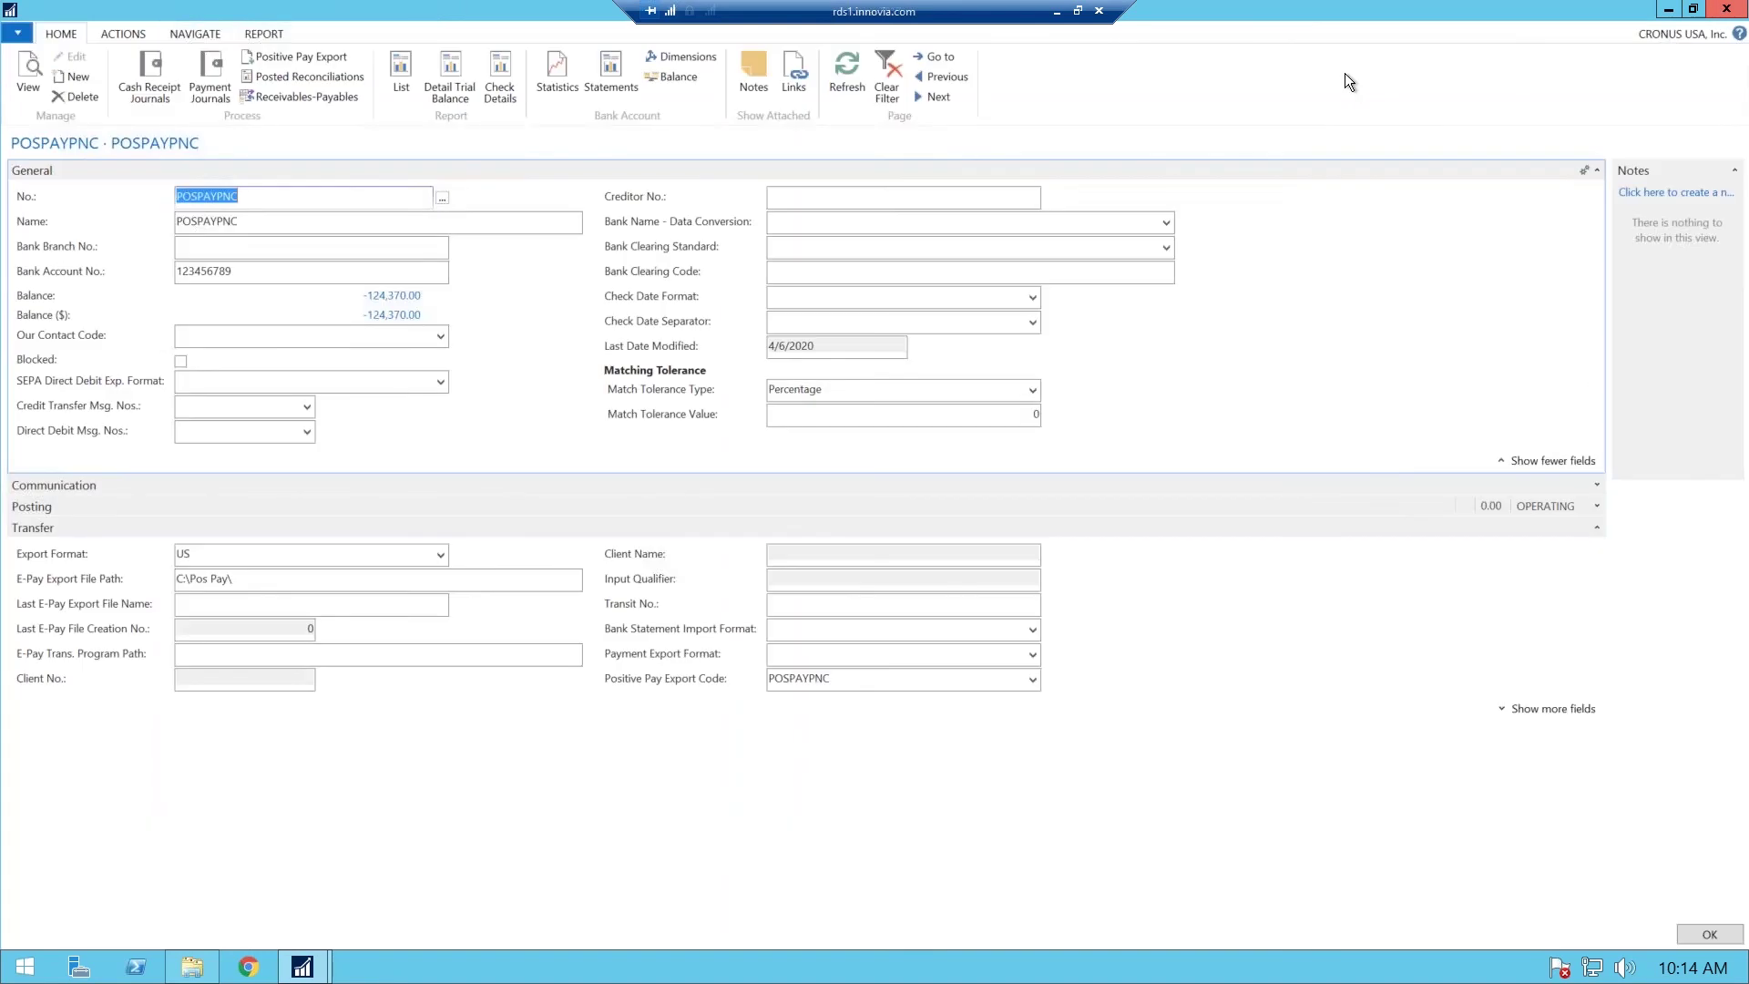
{"action": "left_click", "coordinate": [1725, 11]}
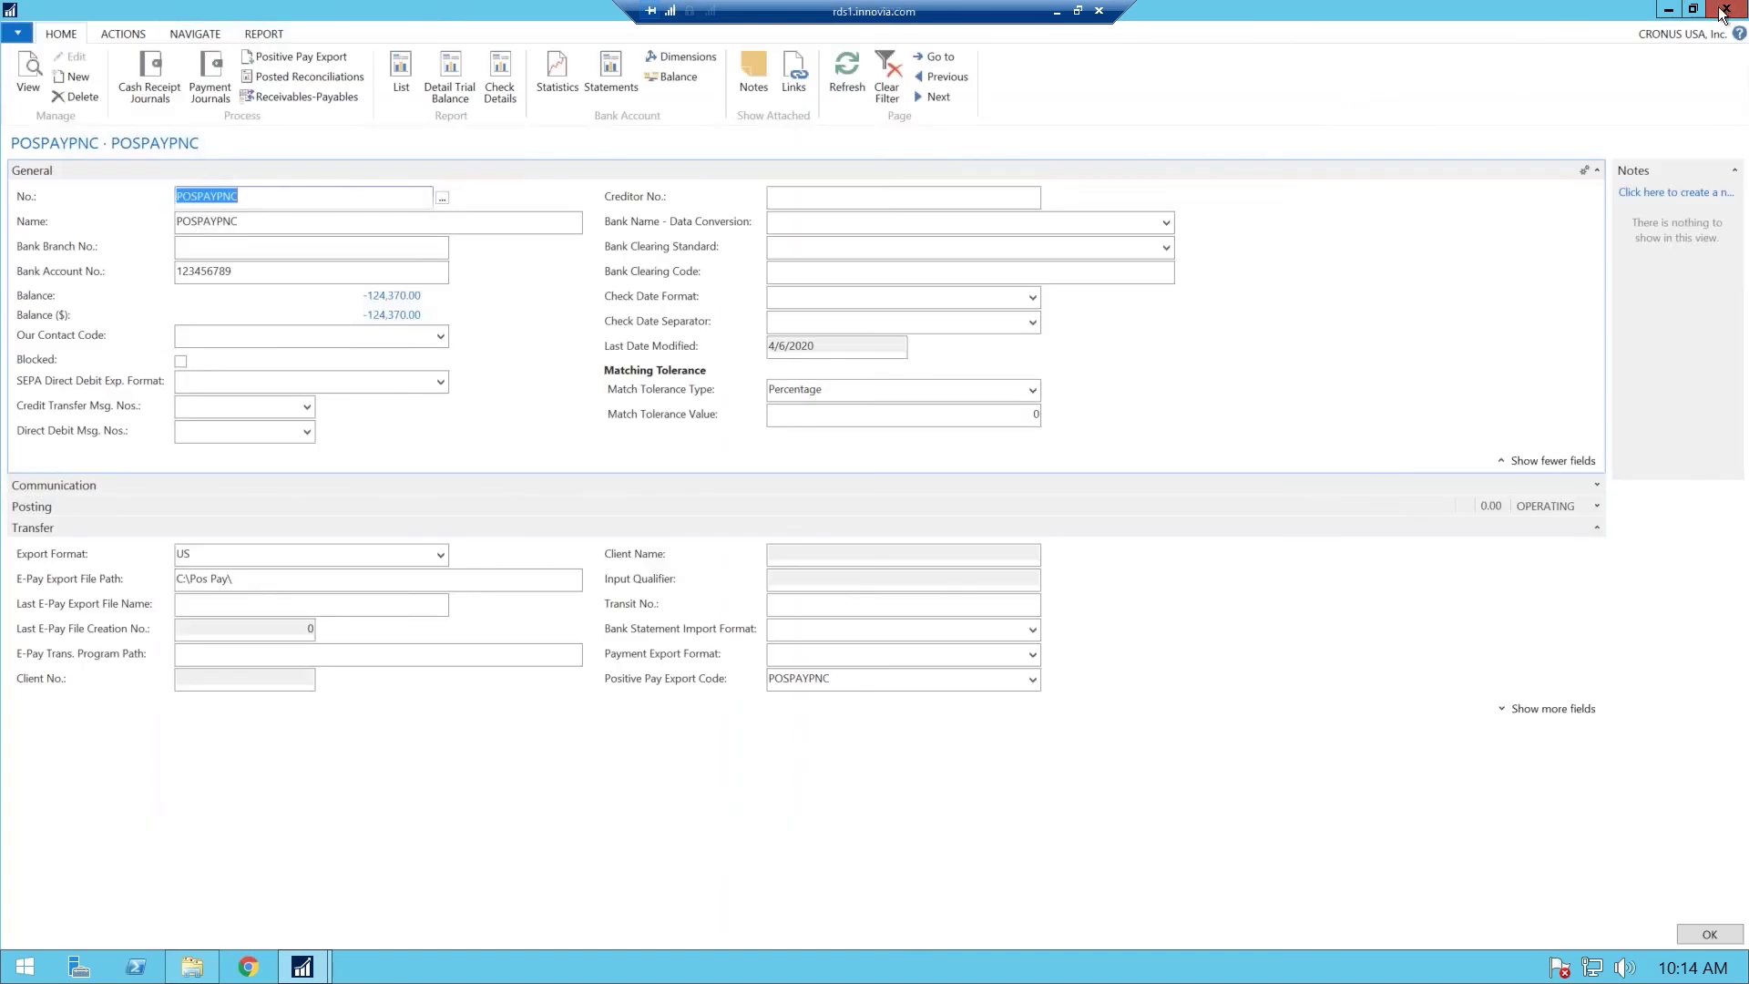